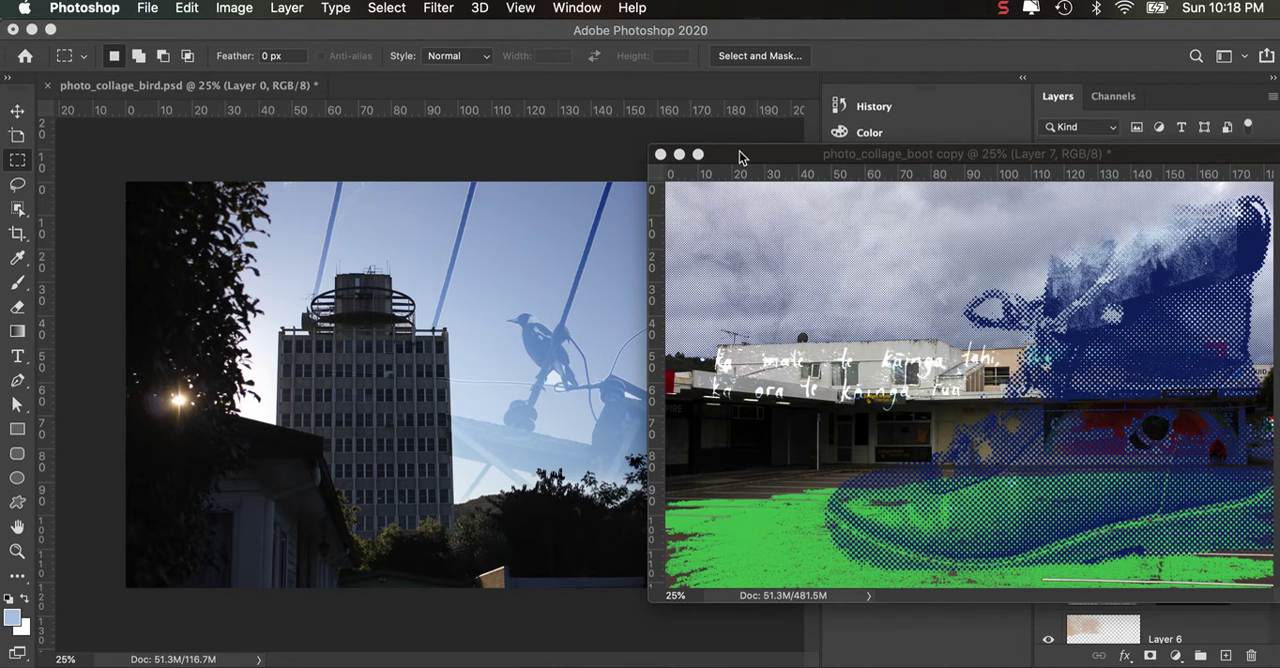
Move the photo_collage_boot copy window aside and close it
drag(740, 156, 732, 162)
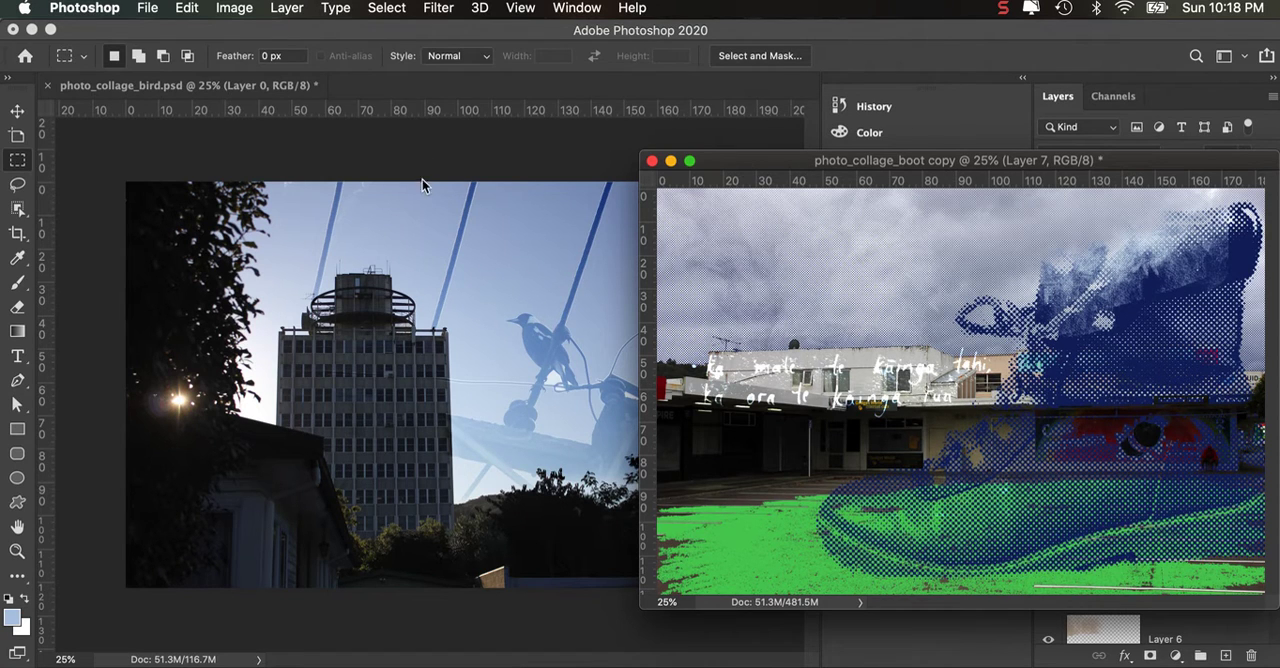
click(490, 162)
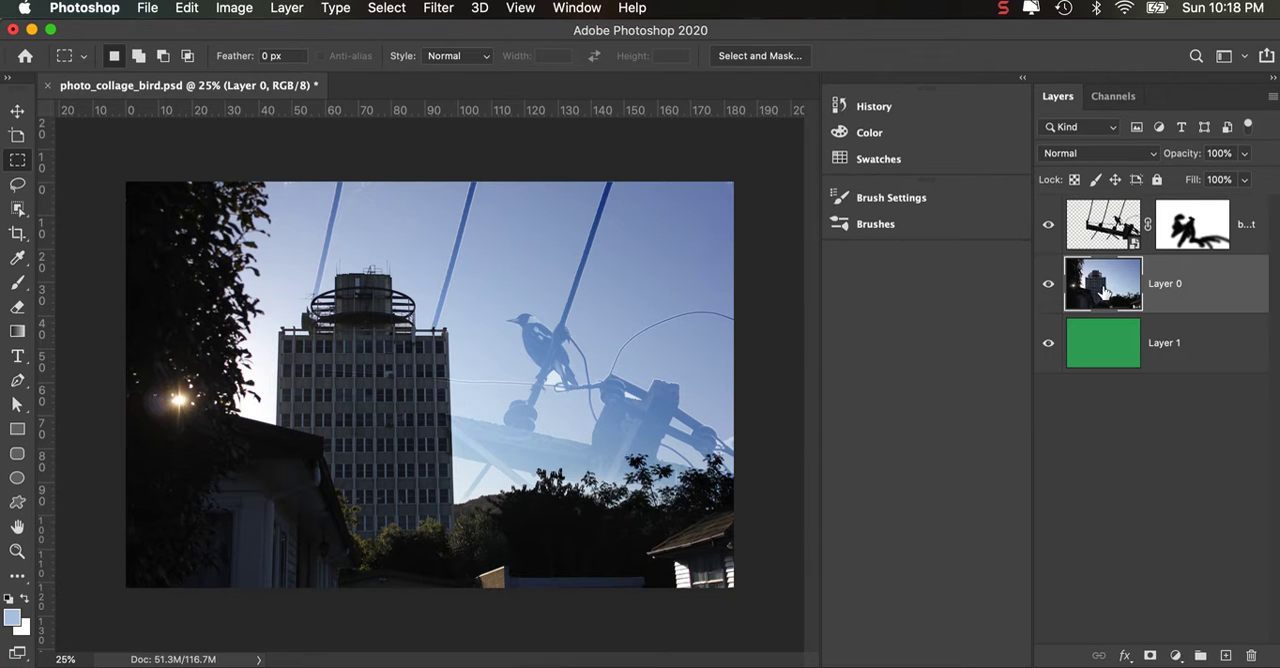
Copy the whole building photo and paste it into a new Alpha 1 channel
key(super+a)
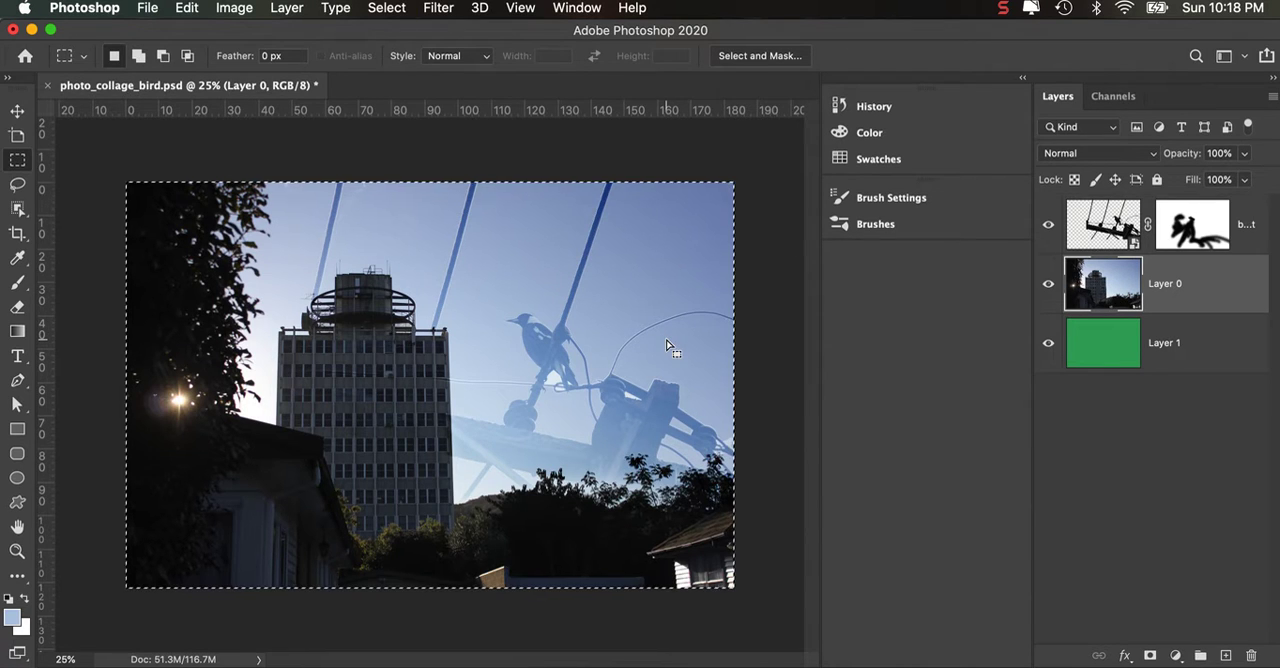
key(super+c)
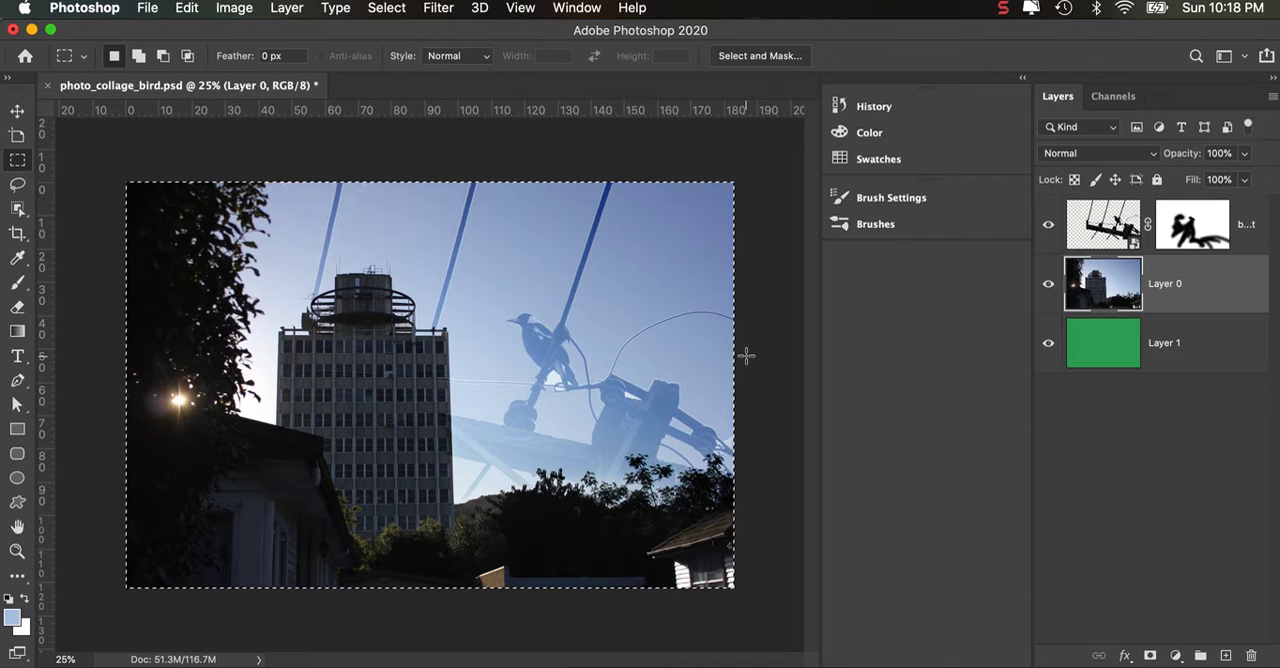
click(1113, 96)
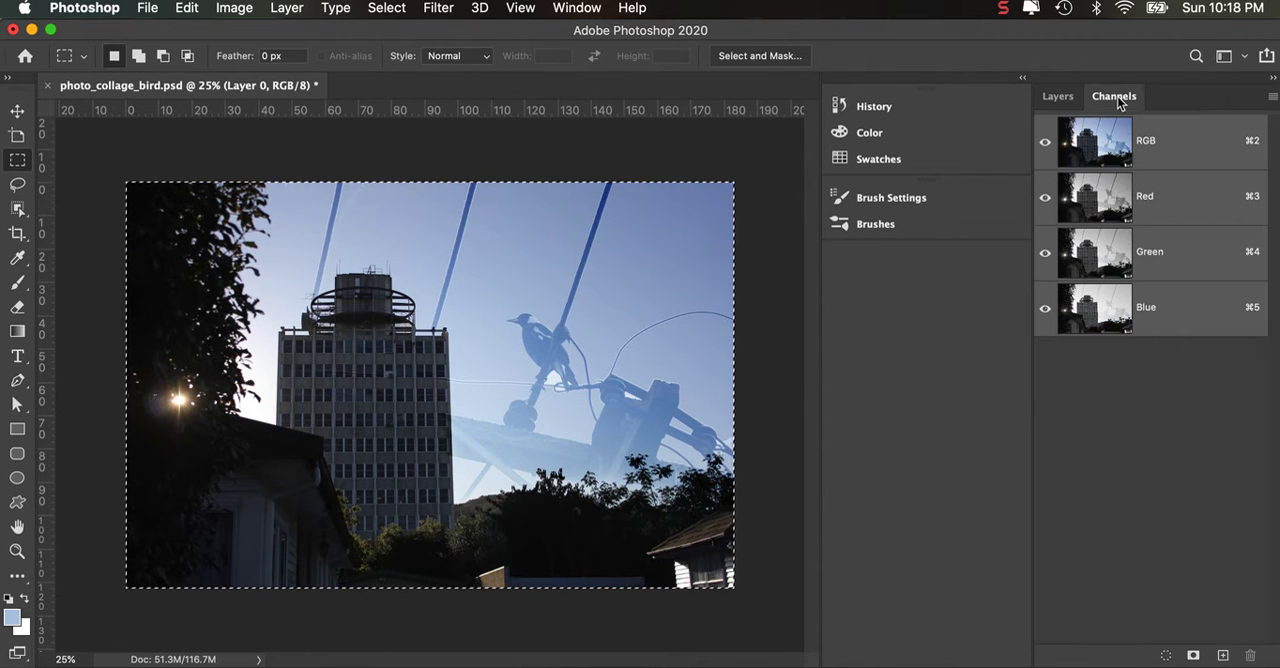
click(1222, 655)
key(super+v)
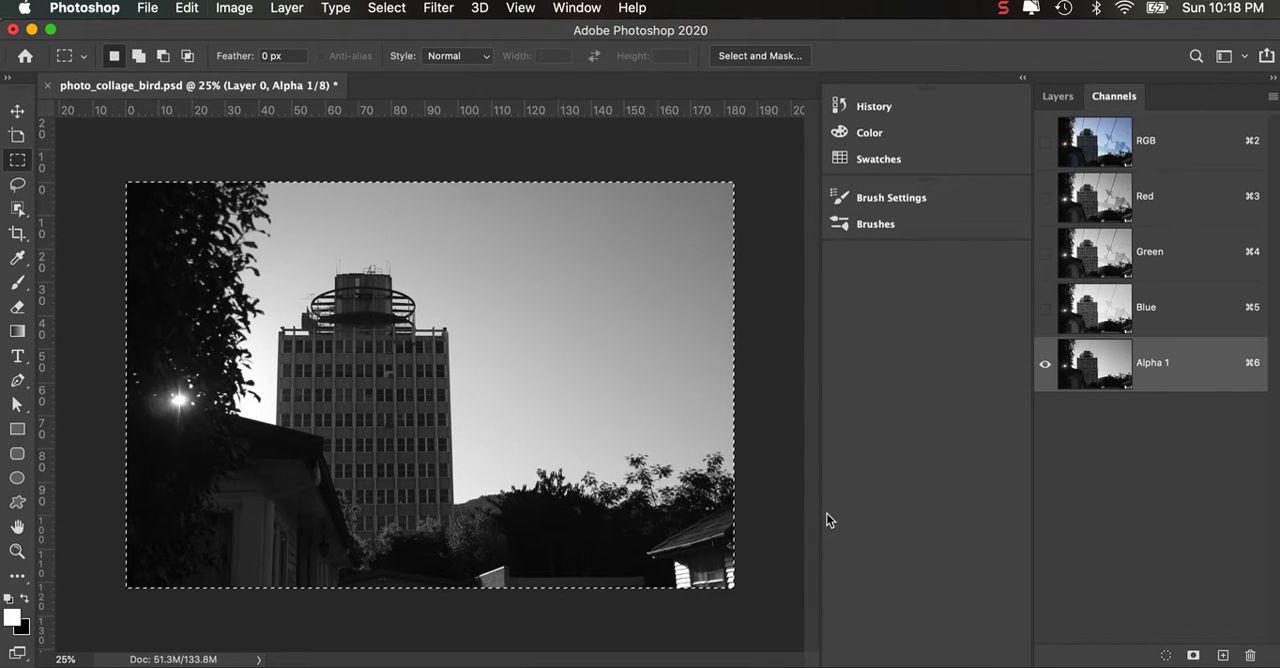
Apply Levels to Alpha 1, moving the white point to 91 for a pure white sky
key(super+l)
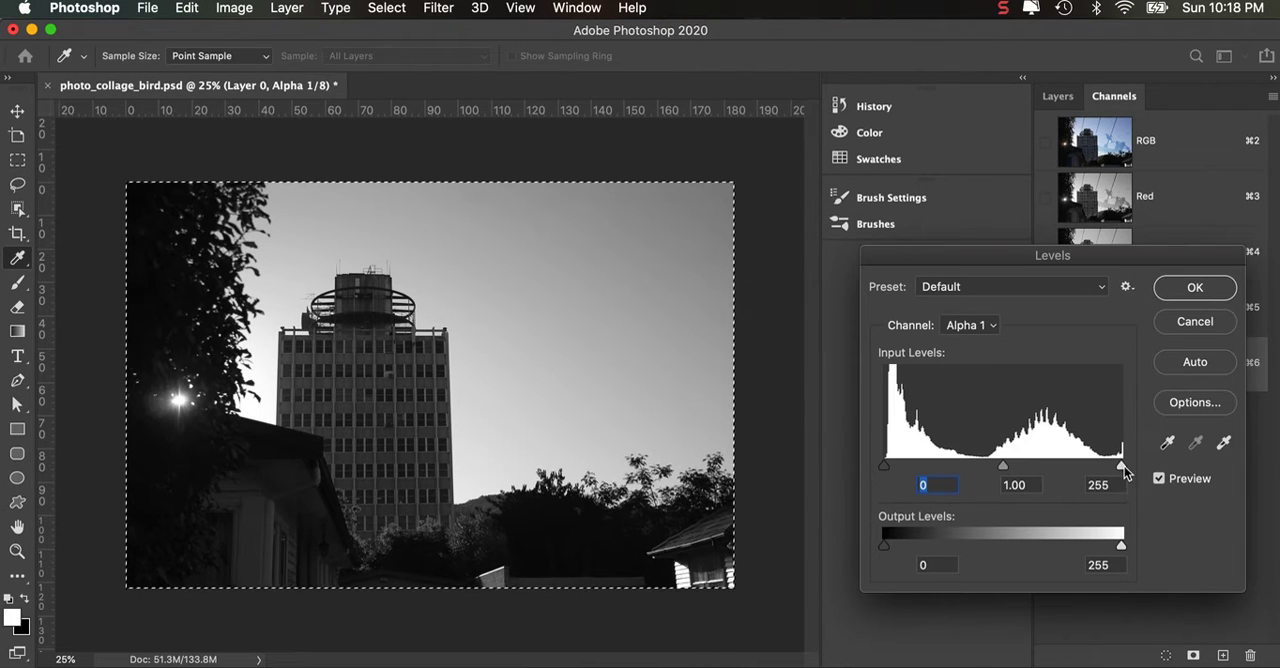
drag(1121, 466, 1049, 466)
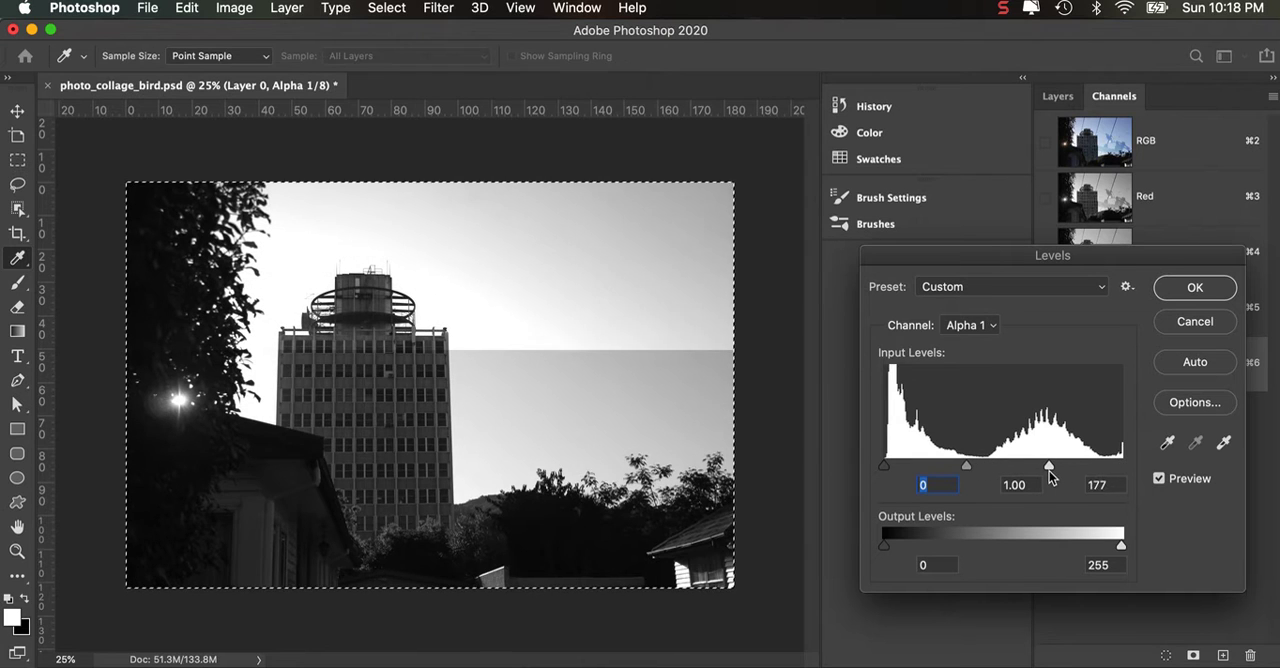
drag(884, 466, 958, 466)
drag(1047, 465, 995, 467)
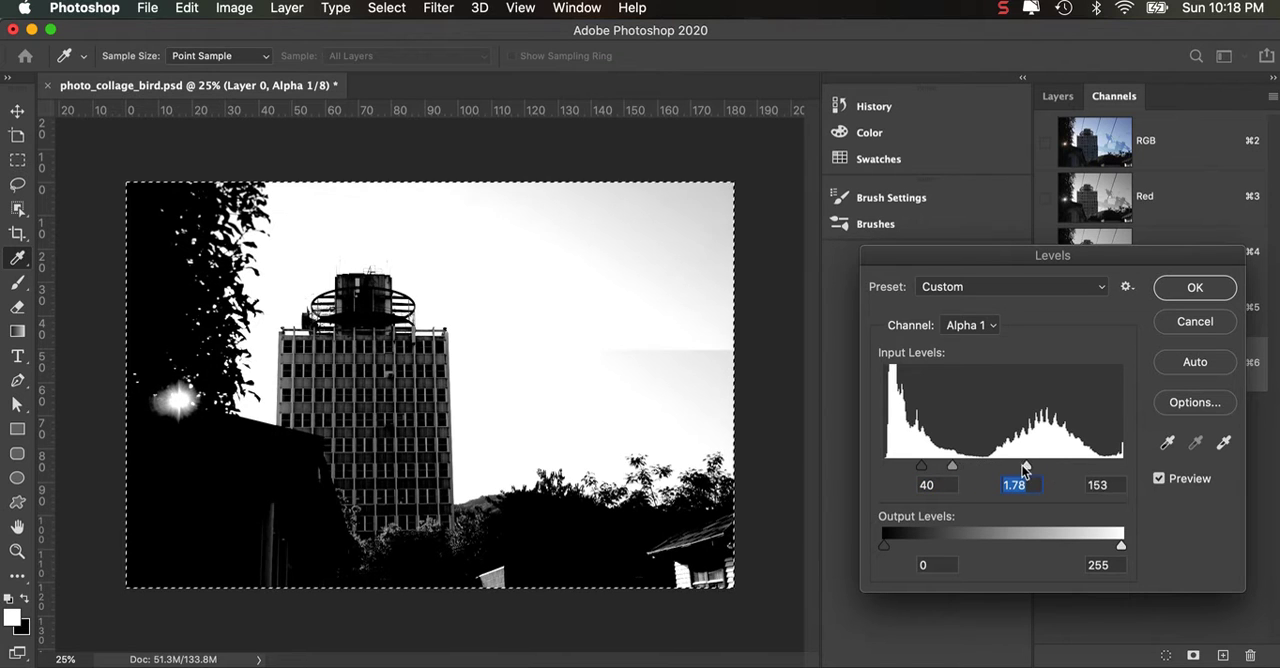
click(995, 467)
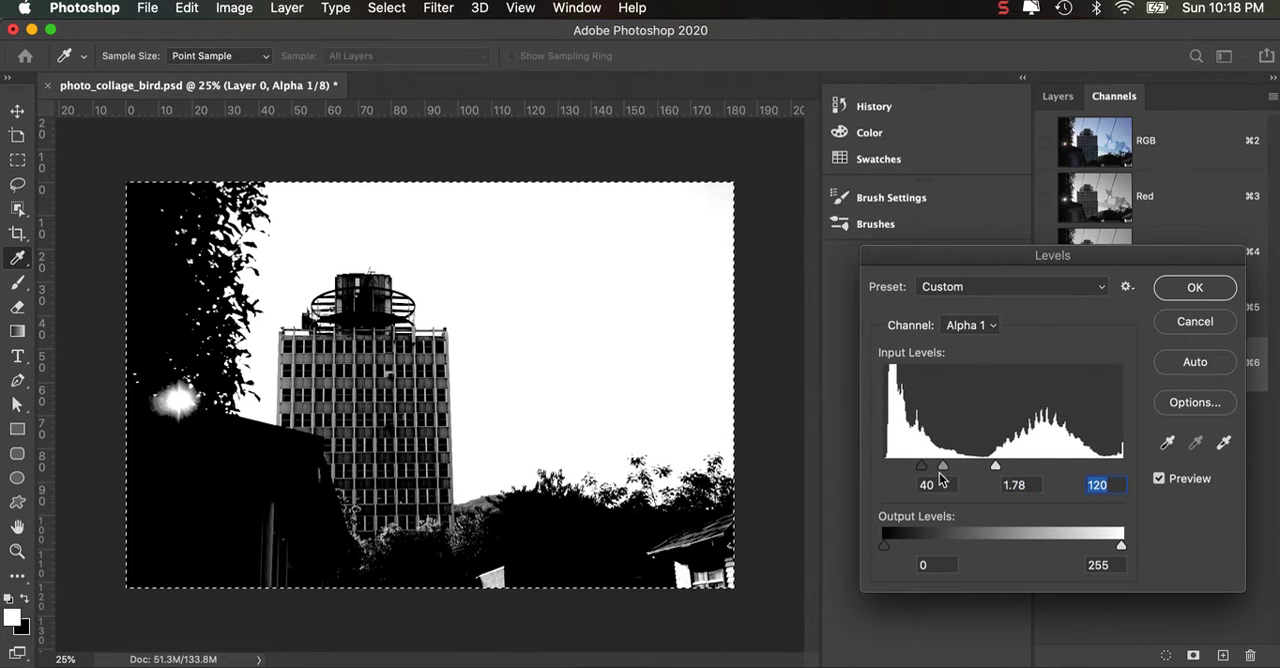
drag(923, 467, 930, 467)
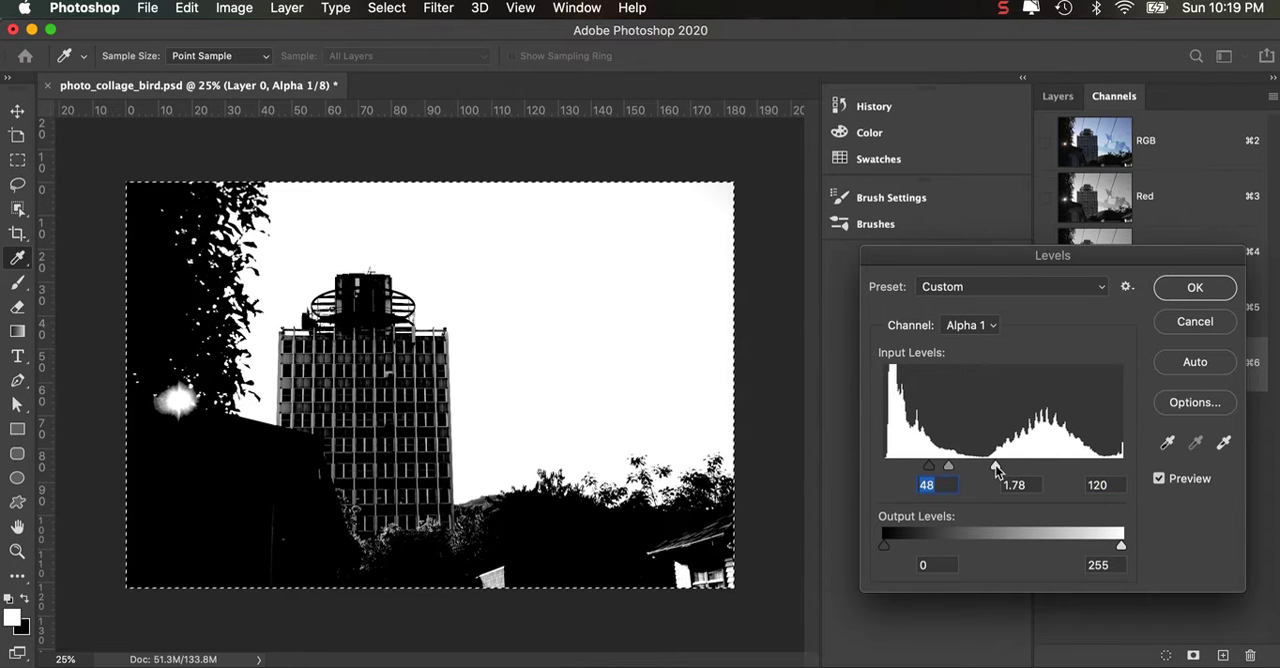
drag(996, 467, 983, 467)
click(981, 467)
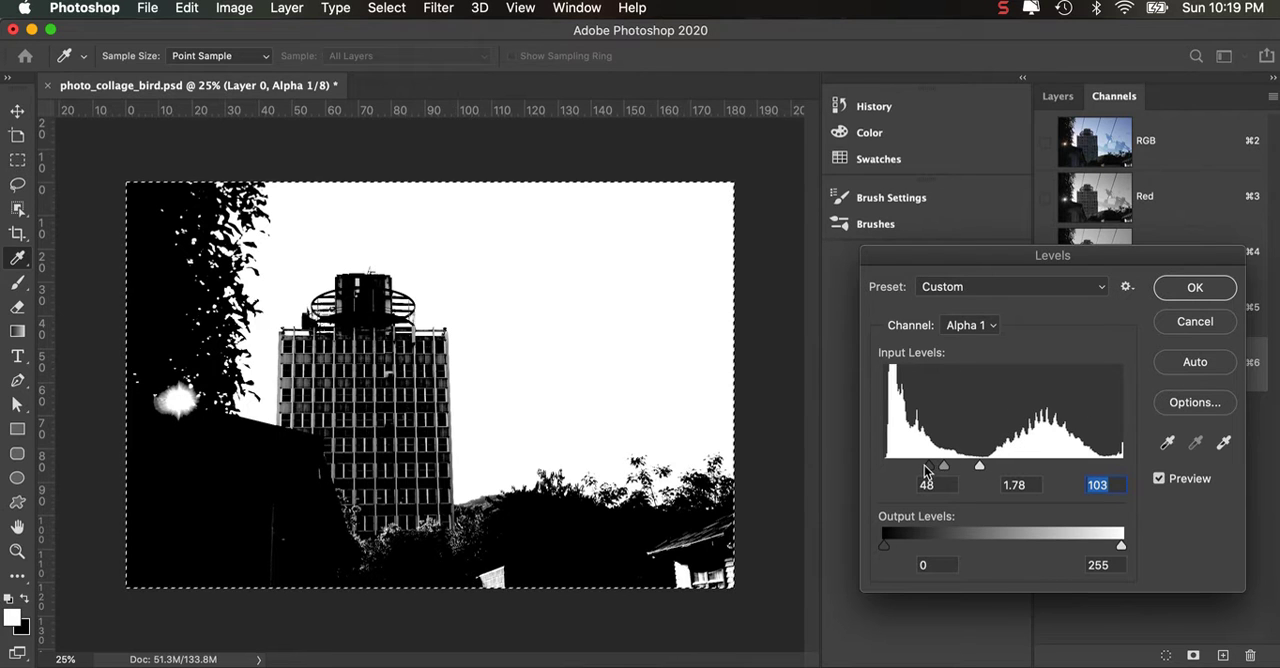
drag(926, 467, 914, 470)
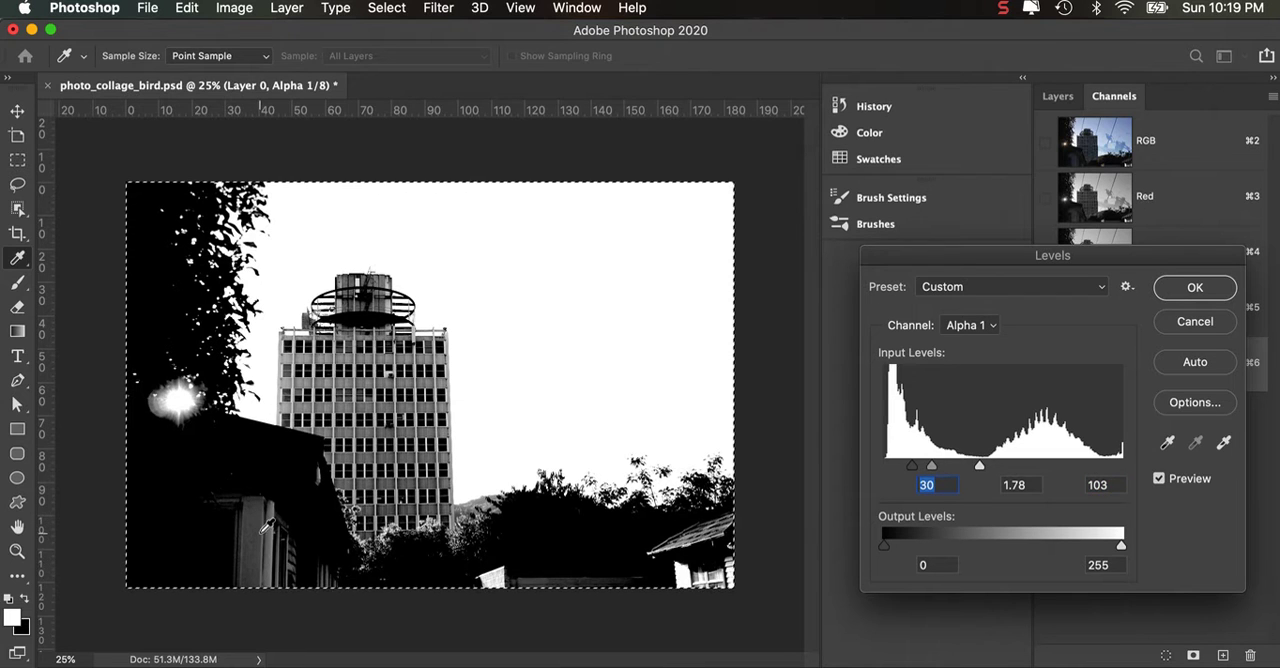
drag(979, 467, 968, 467)
click(968, 467)
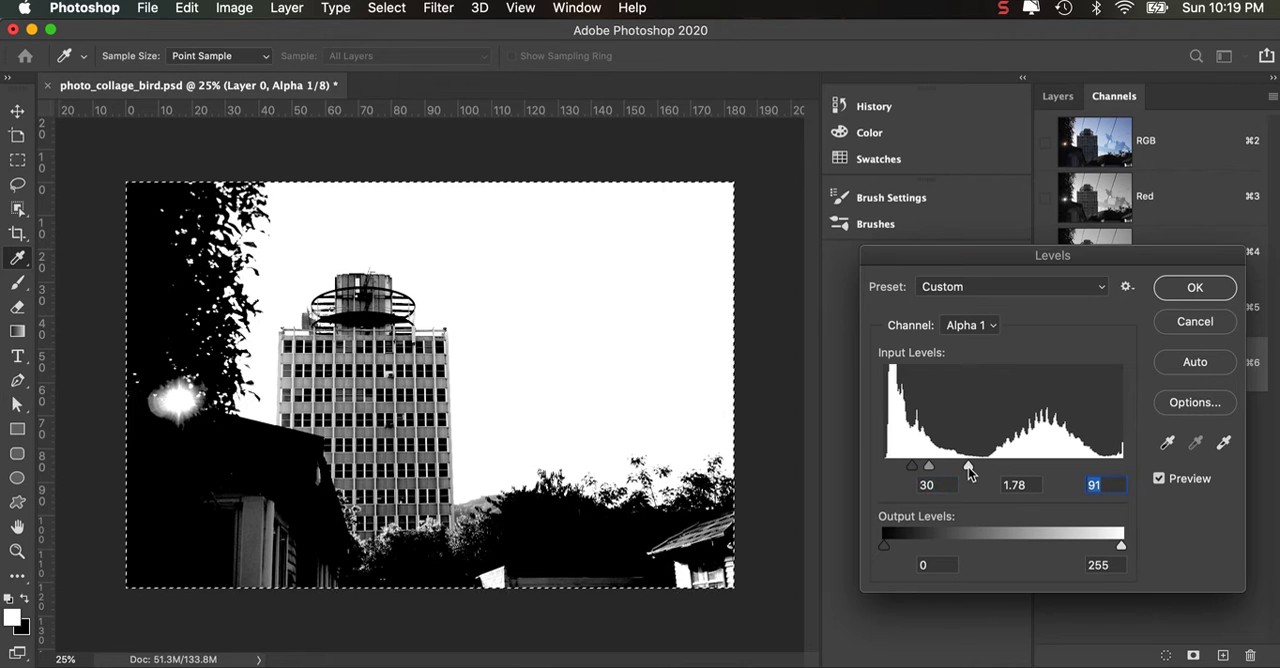
click(1195, 288)
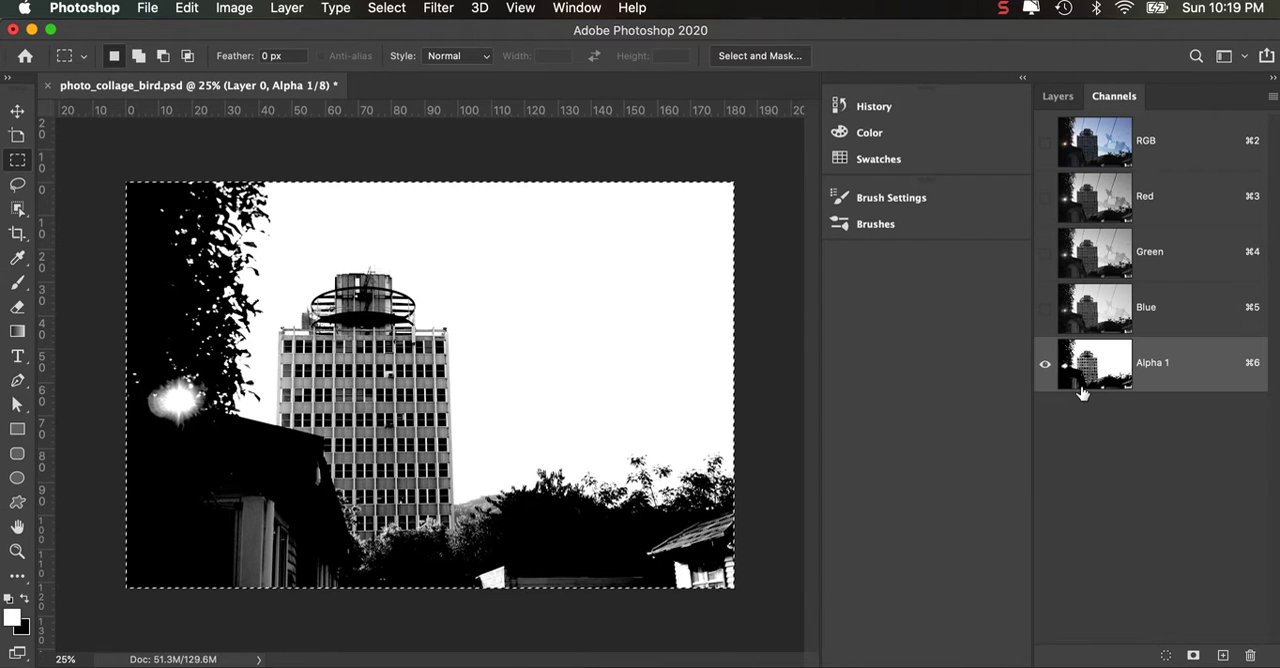
Invert Alpha 1, paint the streetlight blob white, and load the channel as a selection
key(super+i)
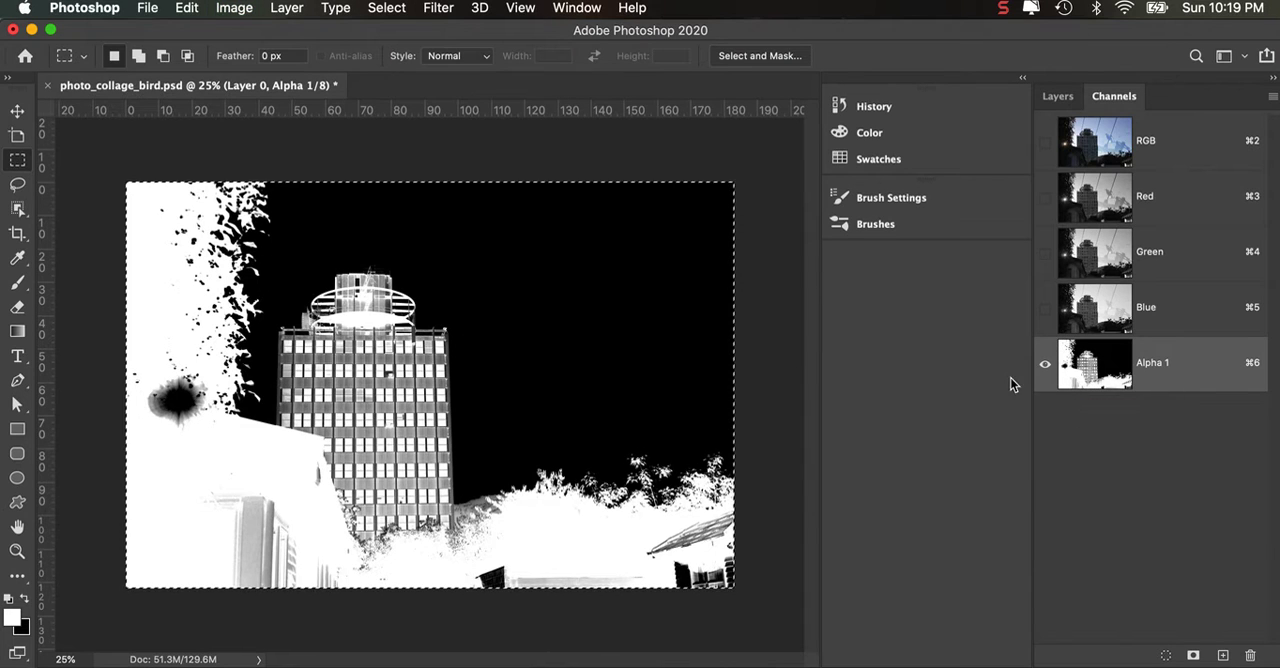
click(175, 400)
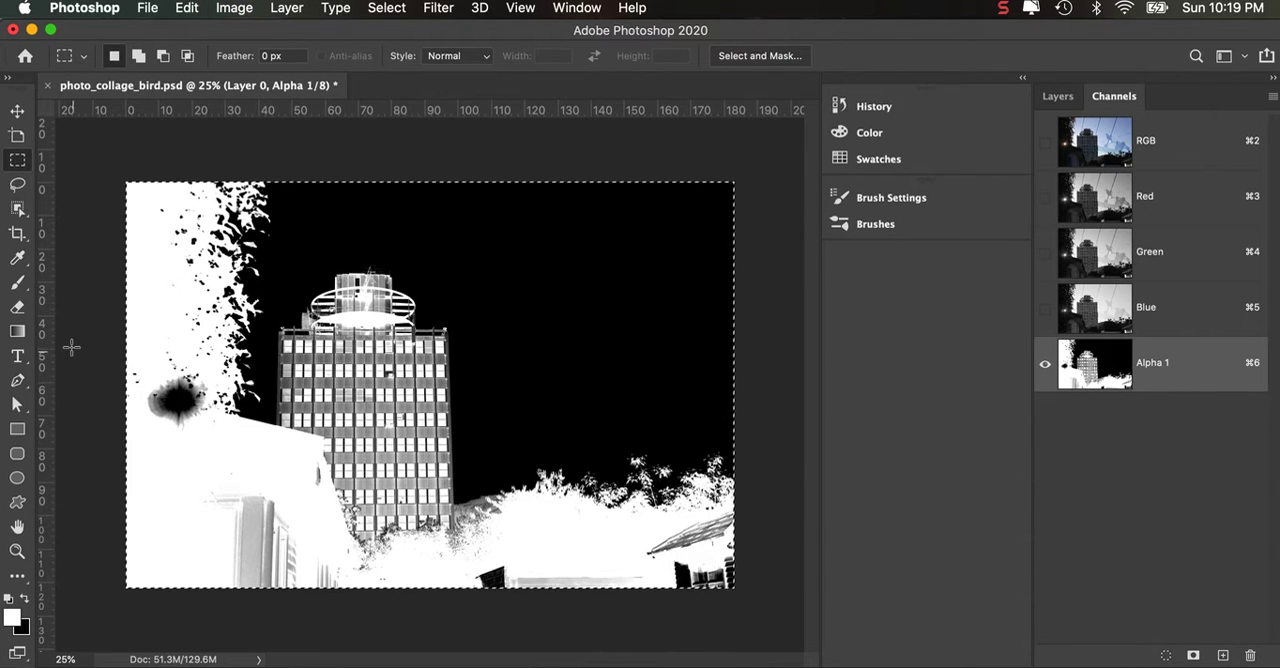
click(17, 283)
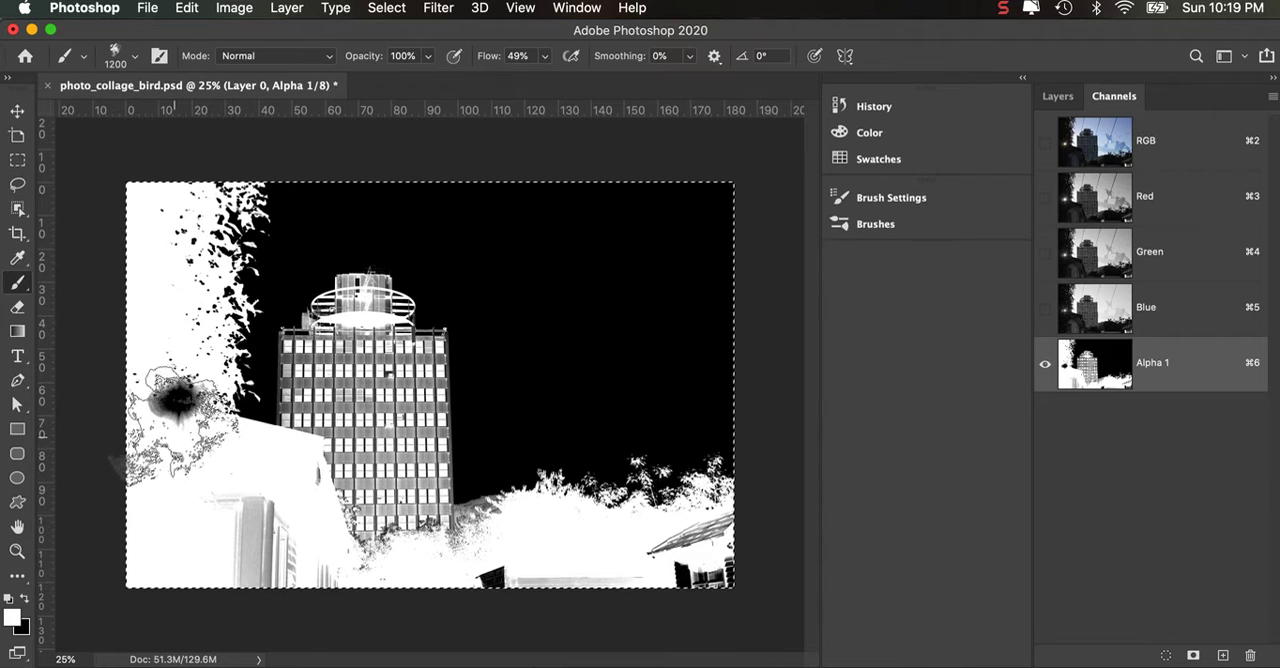
key(bracketleft)
key(bracketleft)
key(bracketleft)
key(bracketleft)
key(bracketleft)
mouse_move(178, 420)
mouse_down()
mouse_move(195, 385)
mouse_move(180, 402)
mouse_up()
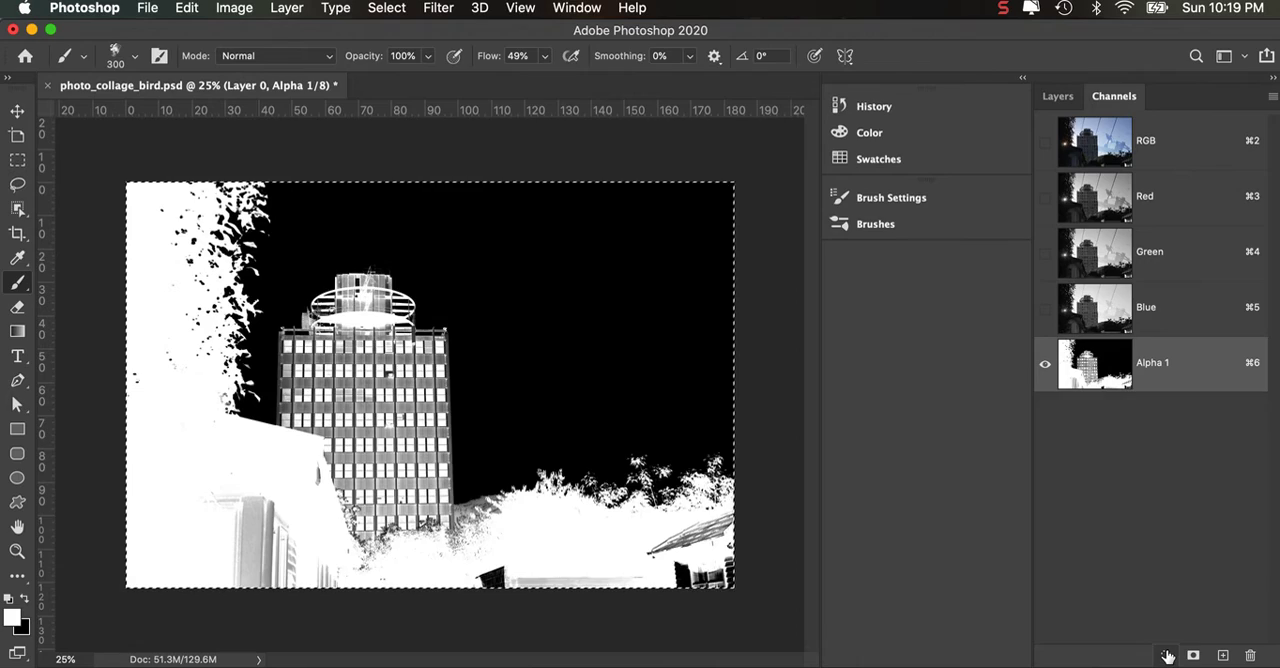
click(1168, 655)
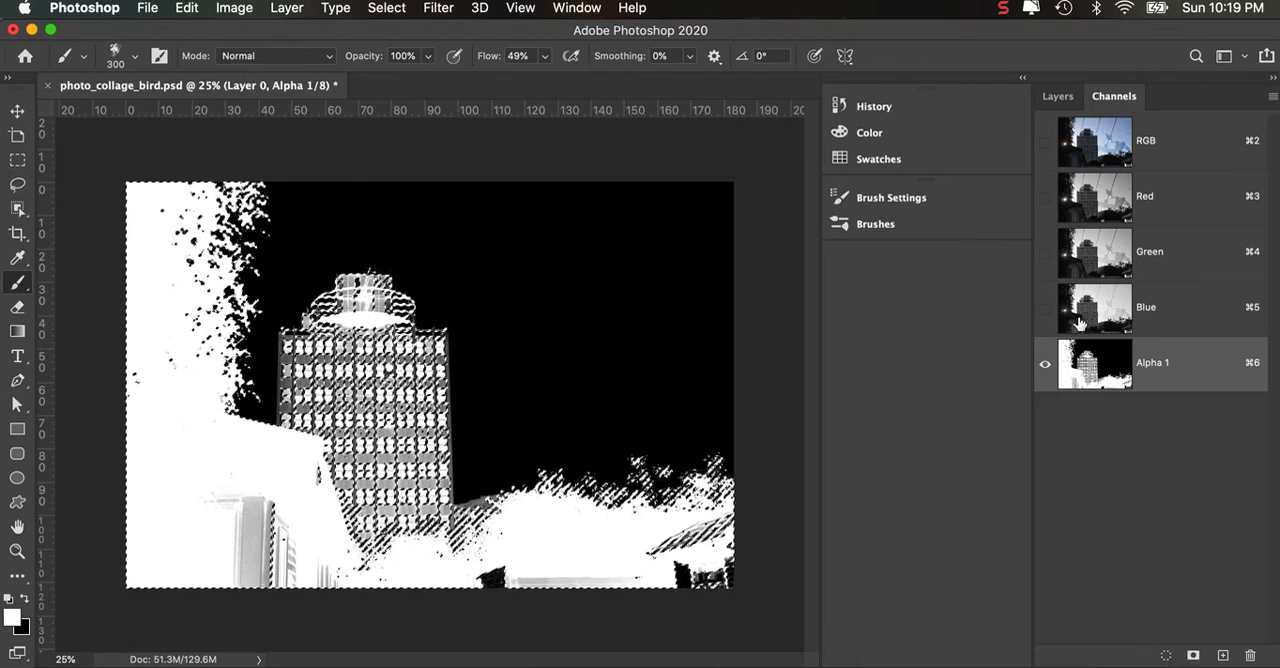
Add an empty Layer 2 above Layer 0, enlarge the brush and check its shape dynamics
click(1058, 96)
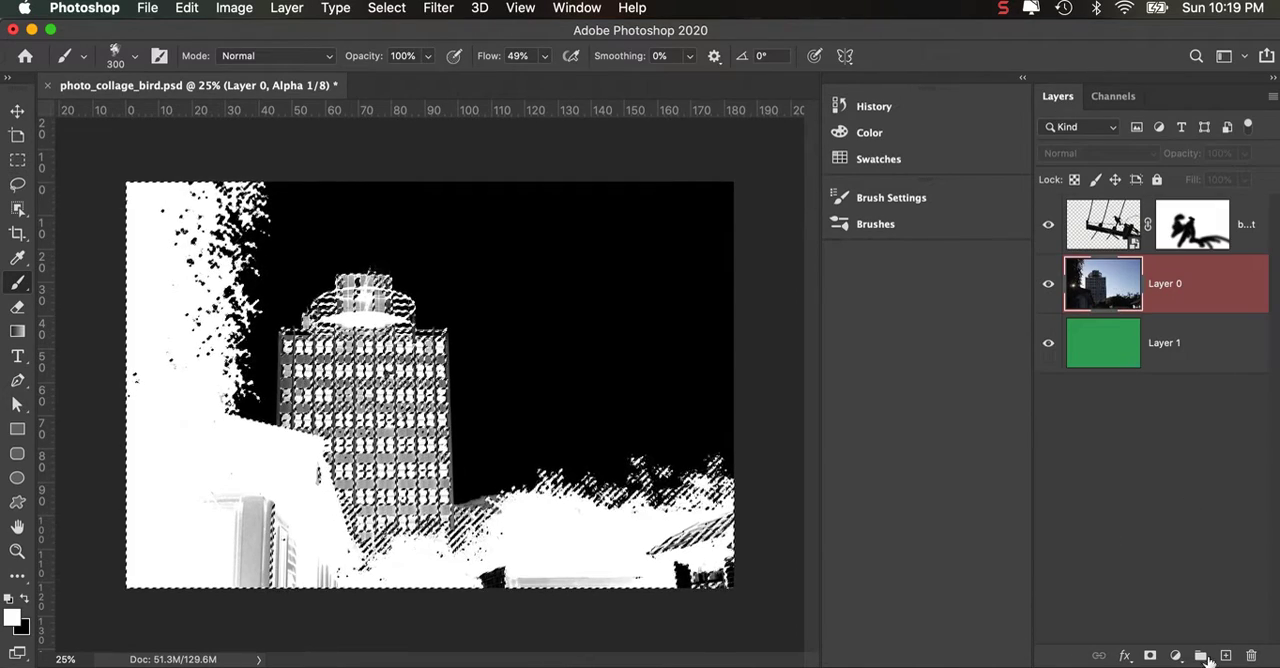
click(1226, 656)
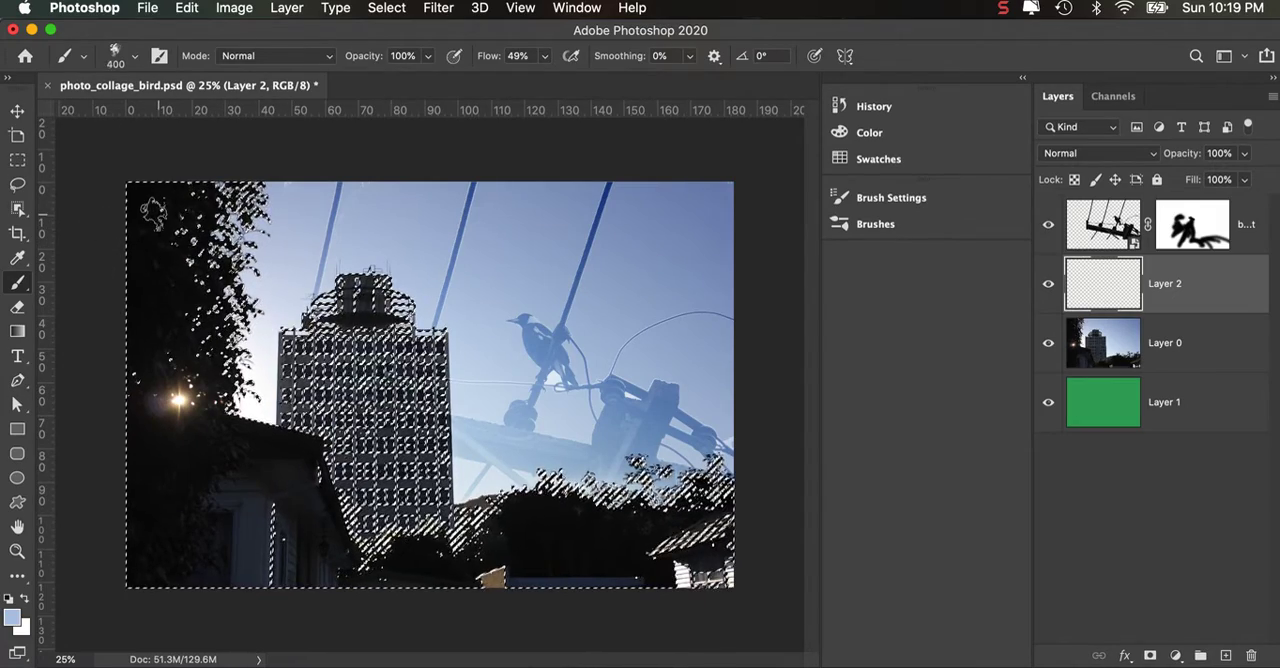
key(bracketright)
key(bracketright)
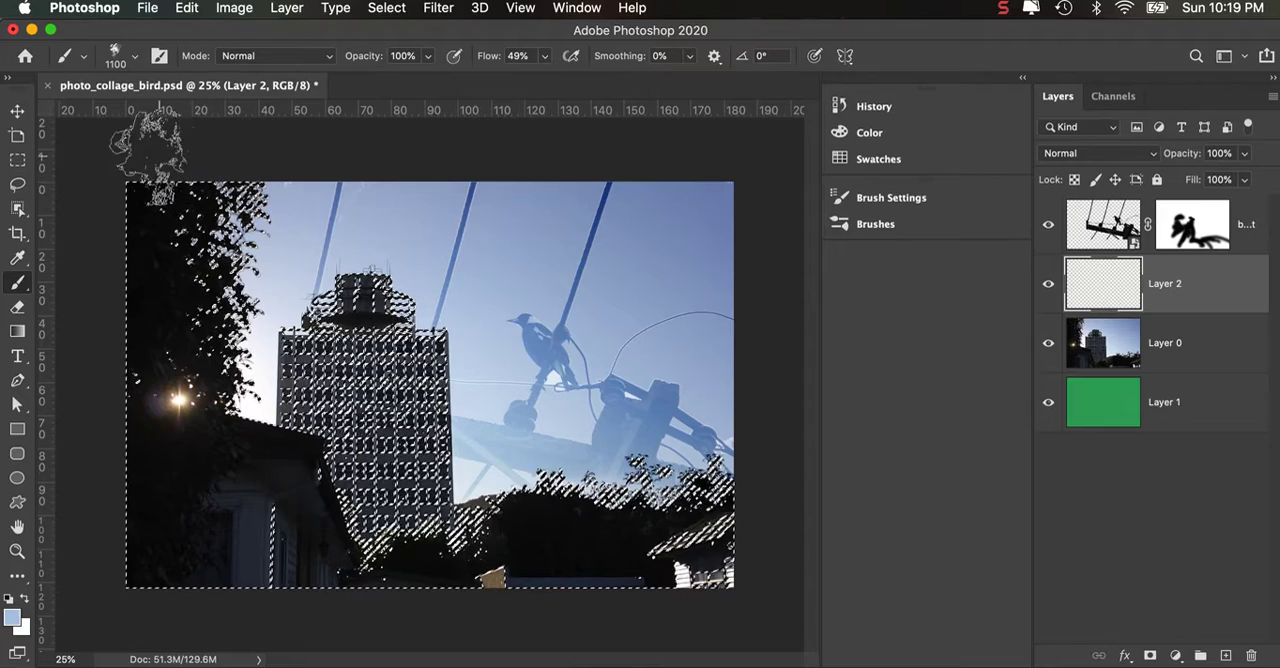
click(160, 56)
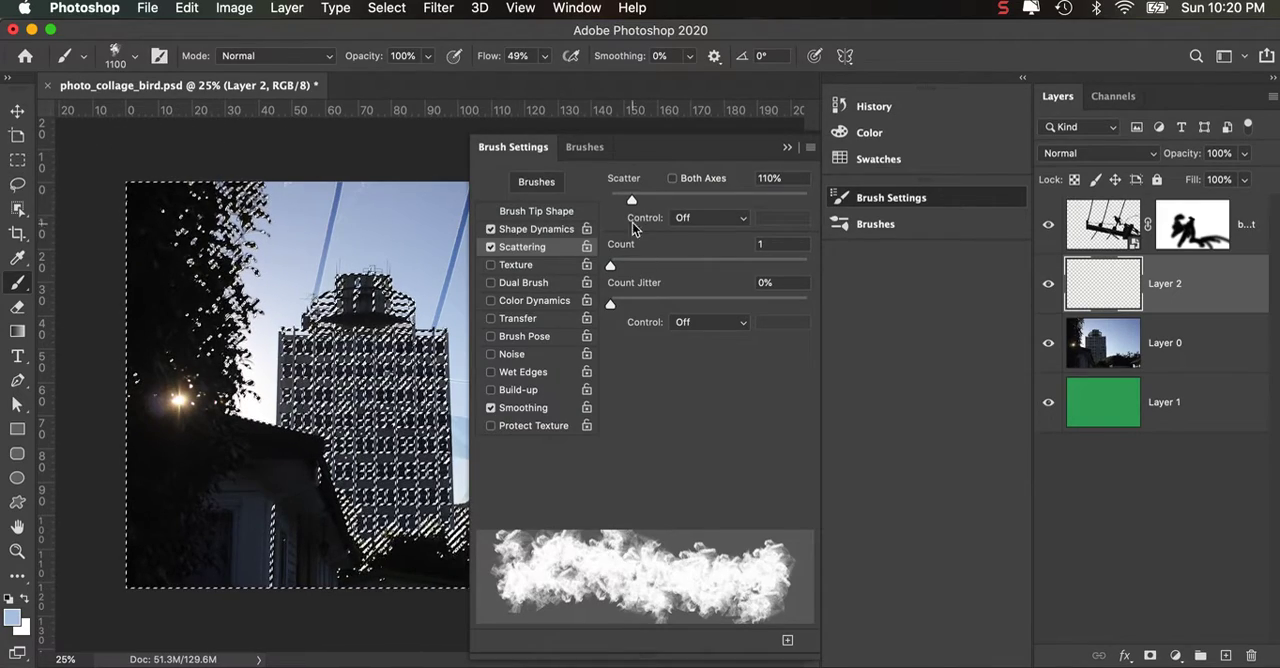
click(530, 229)
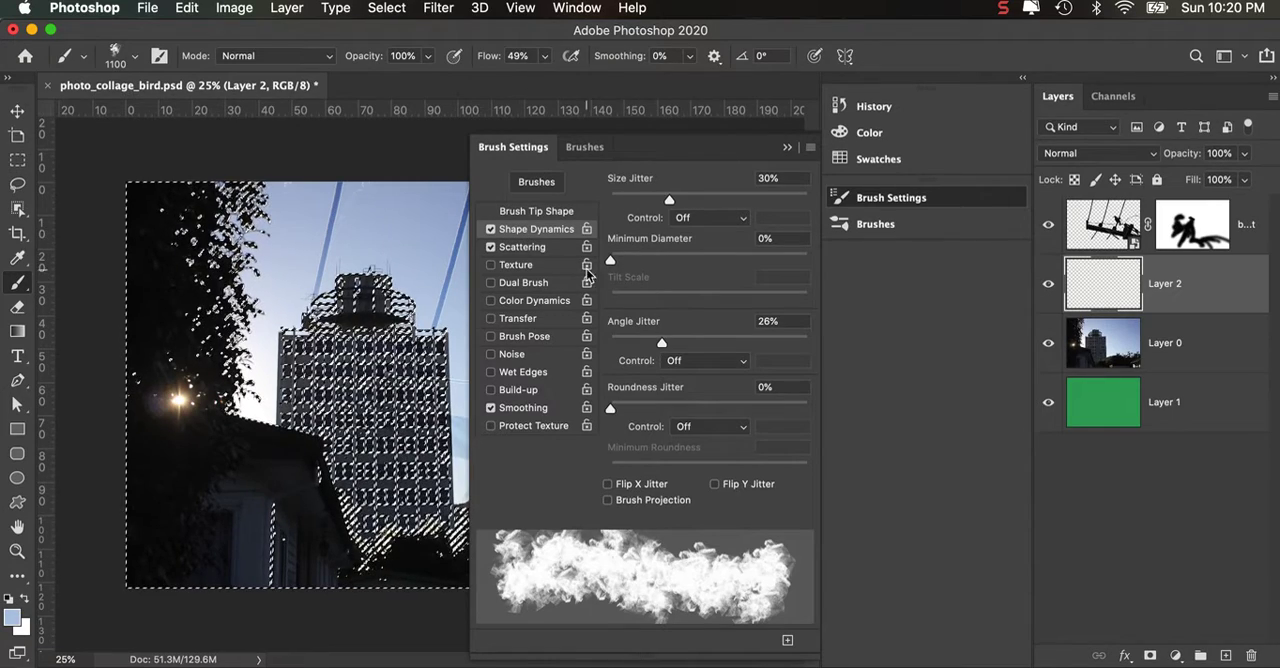
click(514, 150)
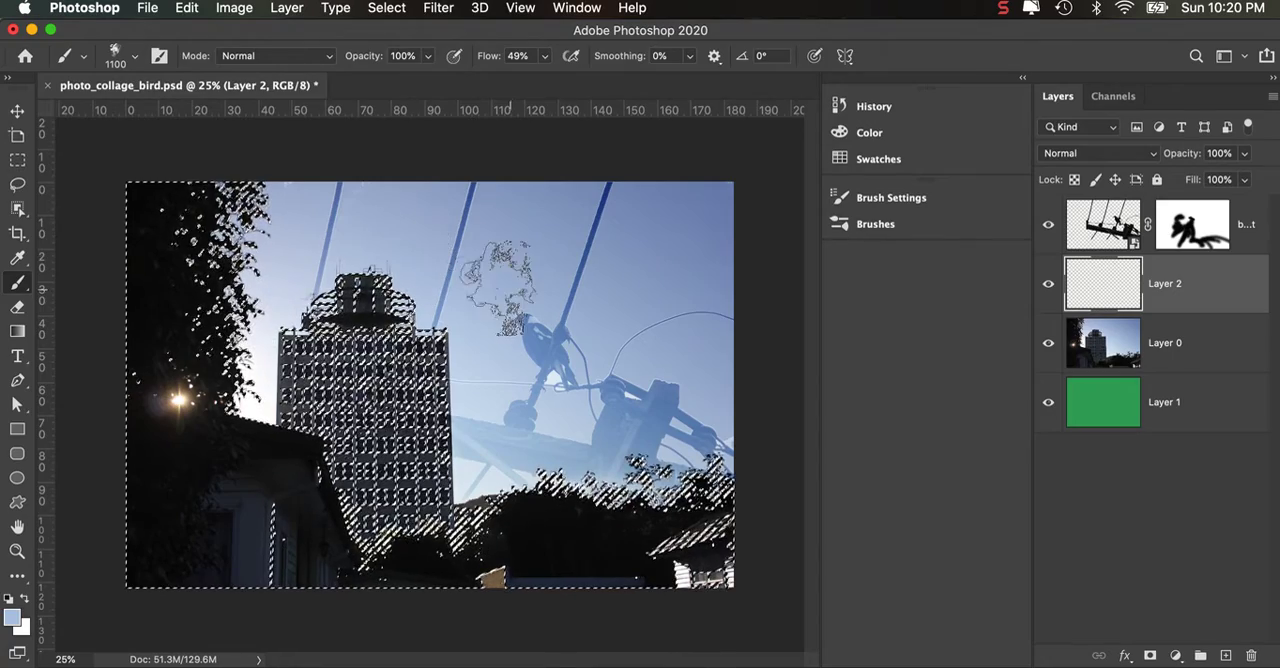
Sample the sky blue as the painting colour and enlarge the brush further
key(i)
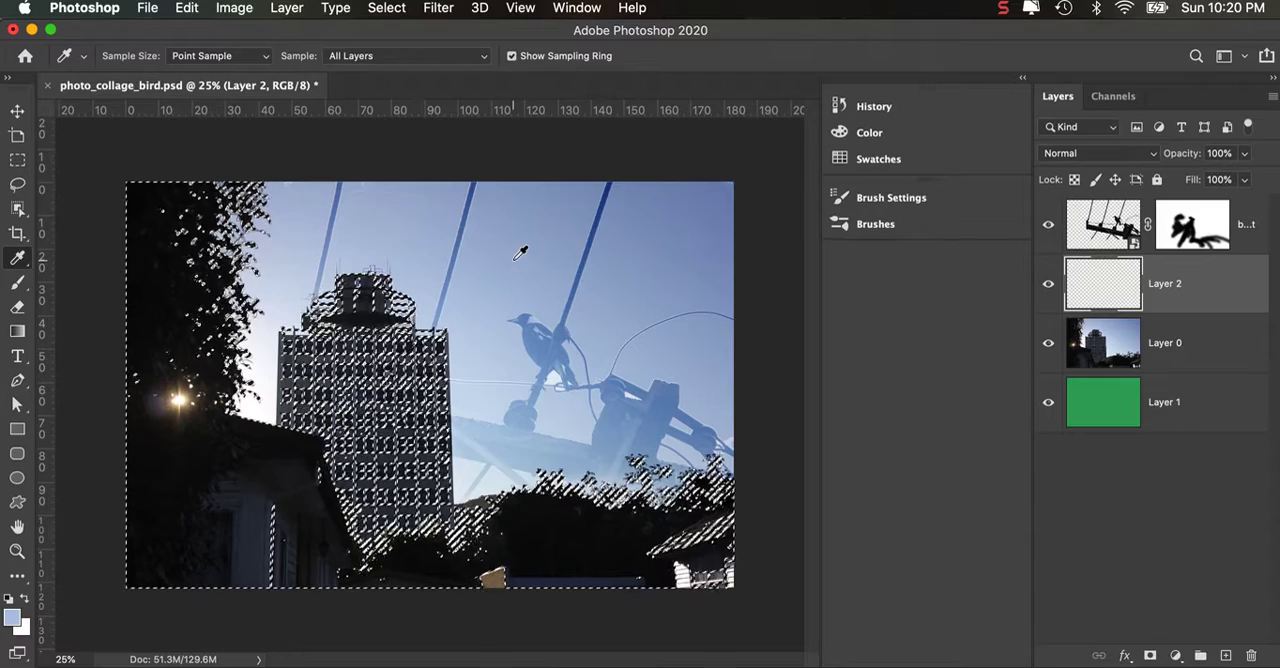
click(520, 252)
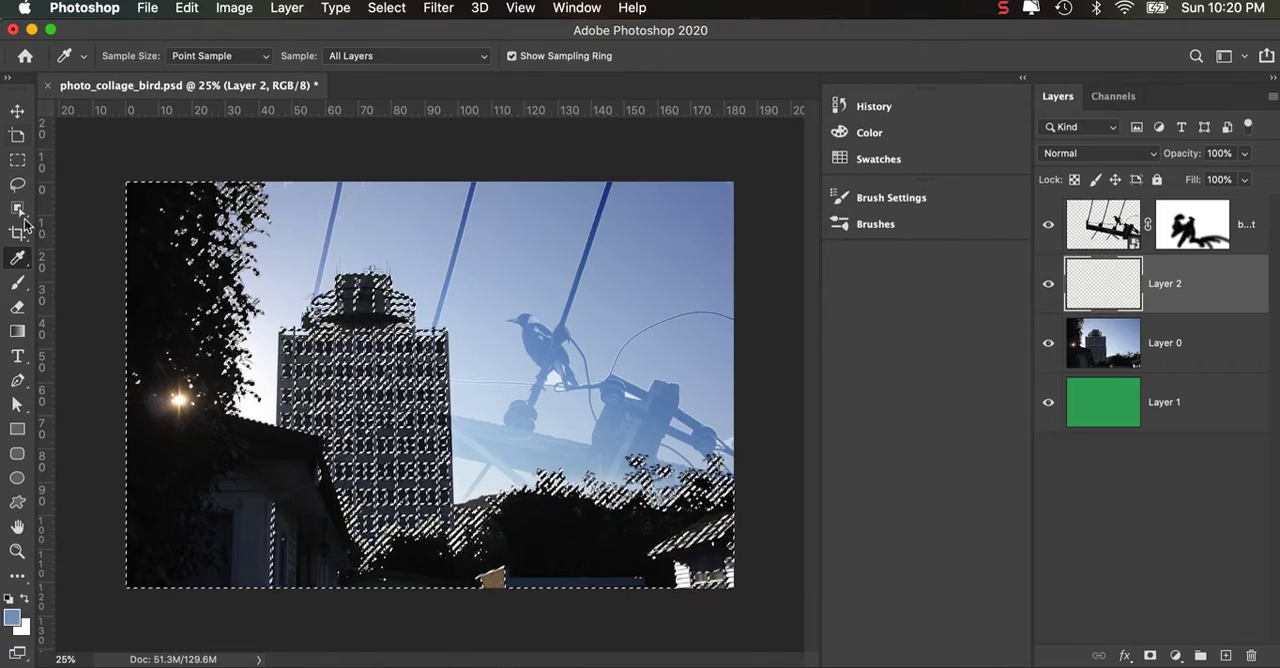
click(18, 284)
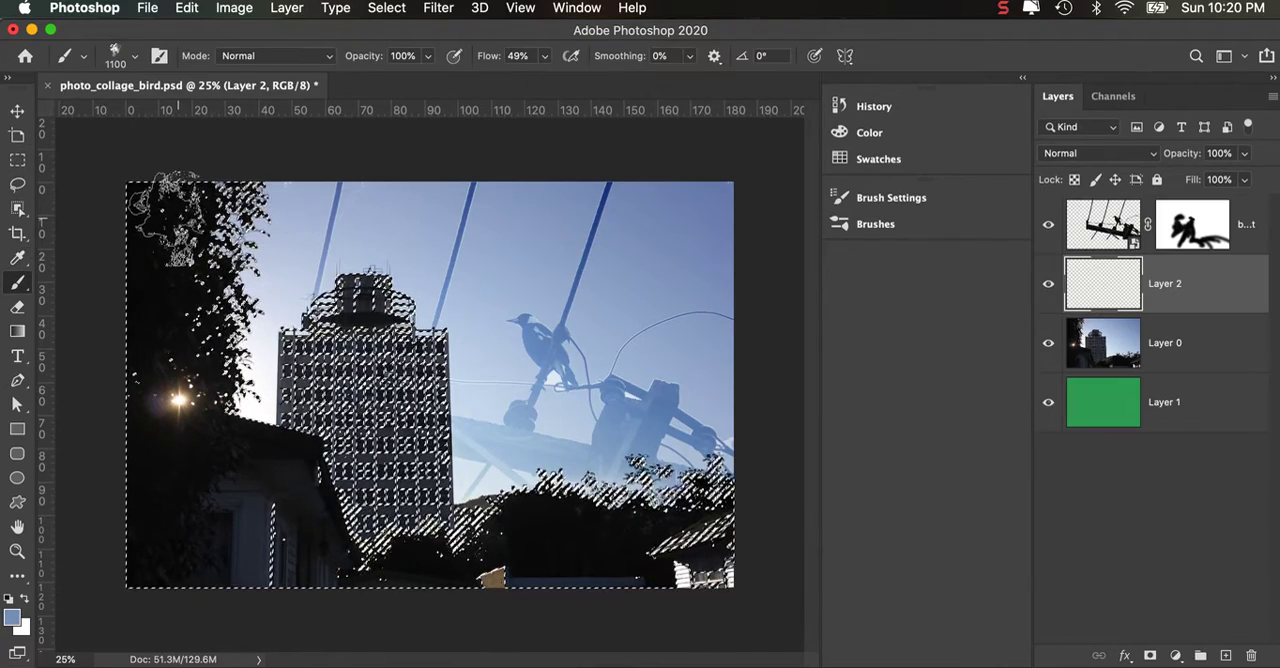
key(bracketright)
key(bracketright)
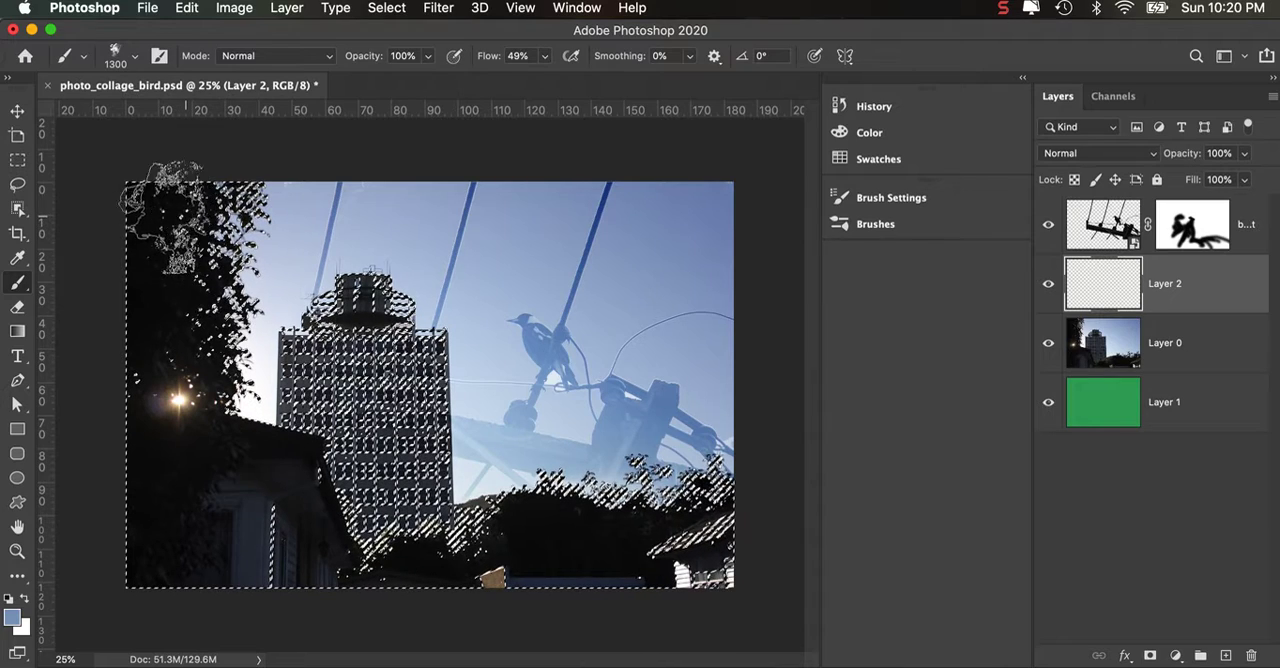
Paint sky-blue clouds over the houses, tower block and lower-right trees, then select Layer 0
mouse_move(185, 225)
mouse_down()
mouse_move(110, 295)
mouse_move(125, 480)
mouse_move(250, 430)
mouse_move(380, 415)
mouse_move(430, 330)
mouse_move(590, 420)
mouse_move(500, 500)
mouse_move(680, 520)
mouse_move(600, 540)
mouse_move(540, 400)
mouse_move(700, 450)
mouse_move(470, 380)
mouse_move(420, 420)
mouse_move(445, 425)
mouse_up()
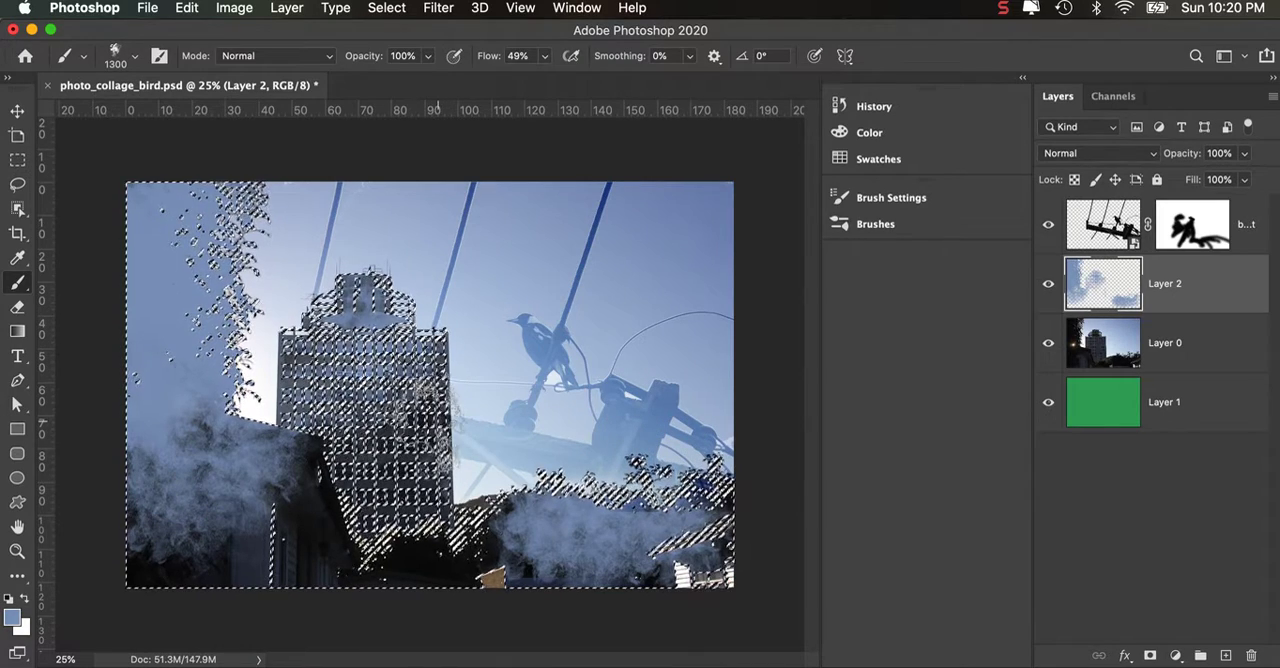
key(super+d)
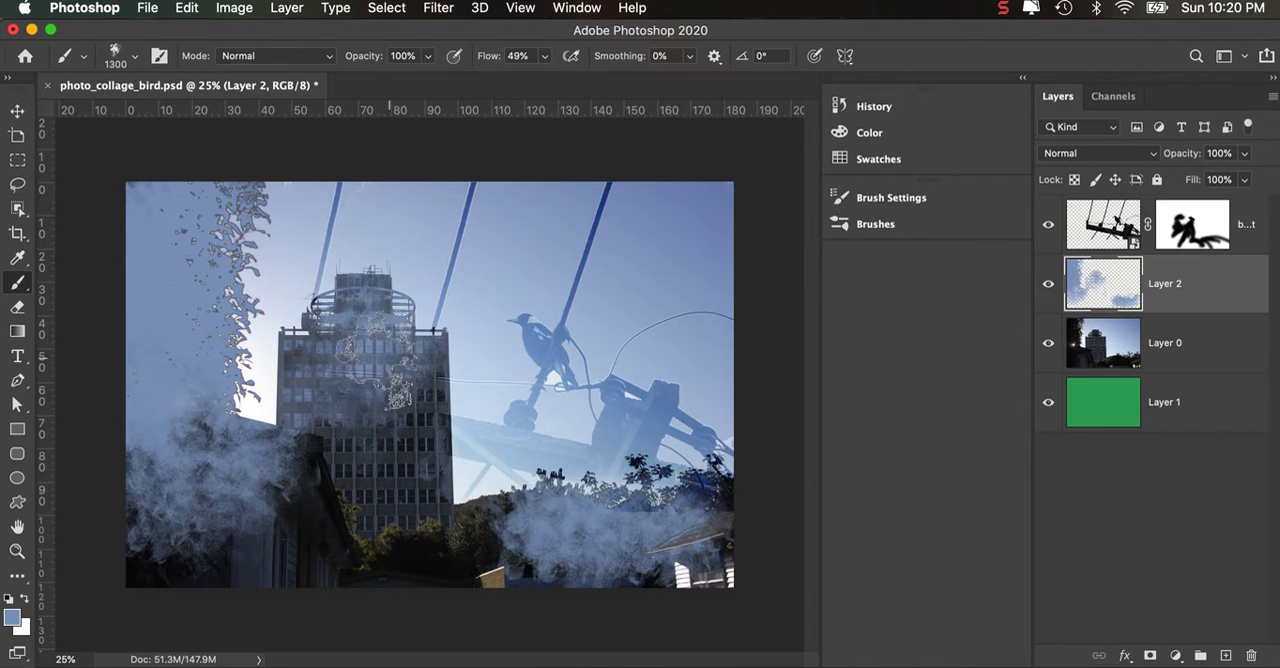
drag(355, 275, 330, 255)
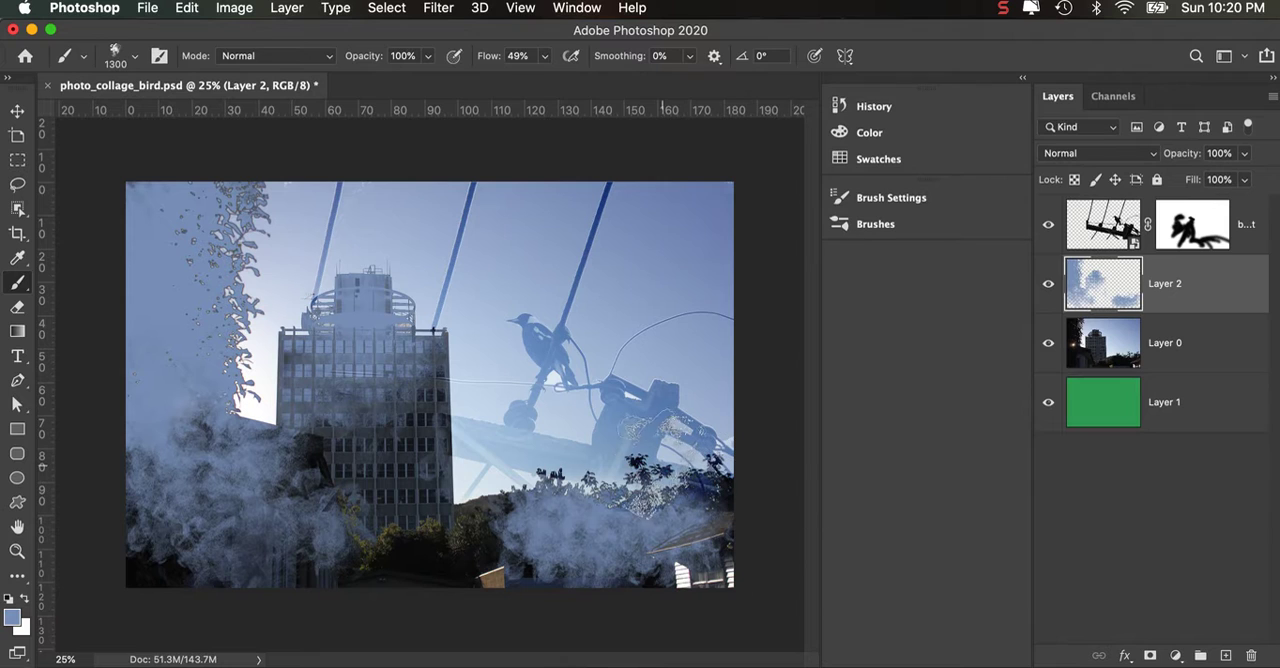
drag(735, 485, 650, 470)
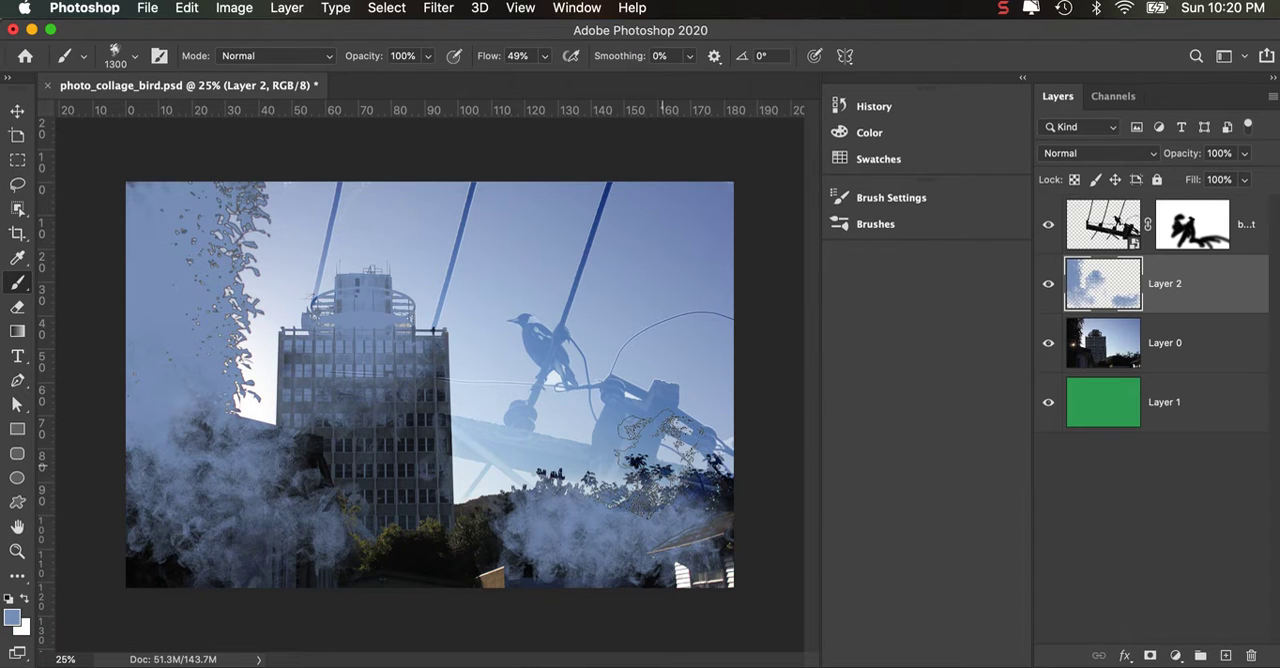
click(1105, 355)
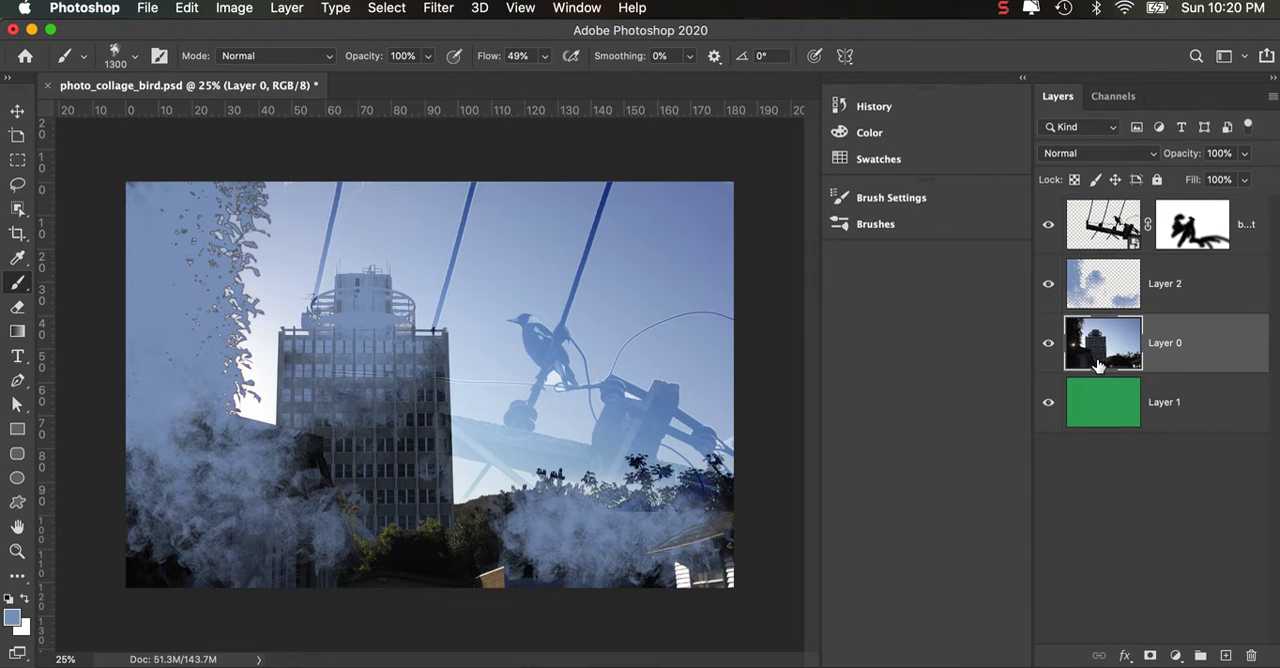
Duplicate Layer 0 and give the copy Camera Raw Shadows +61 and Blacks -28
drag(1103, 345, 1229, 656)
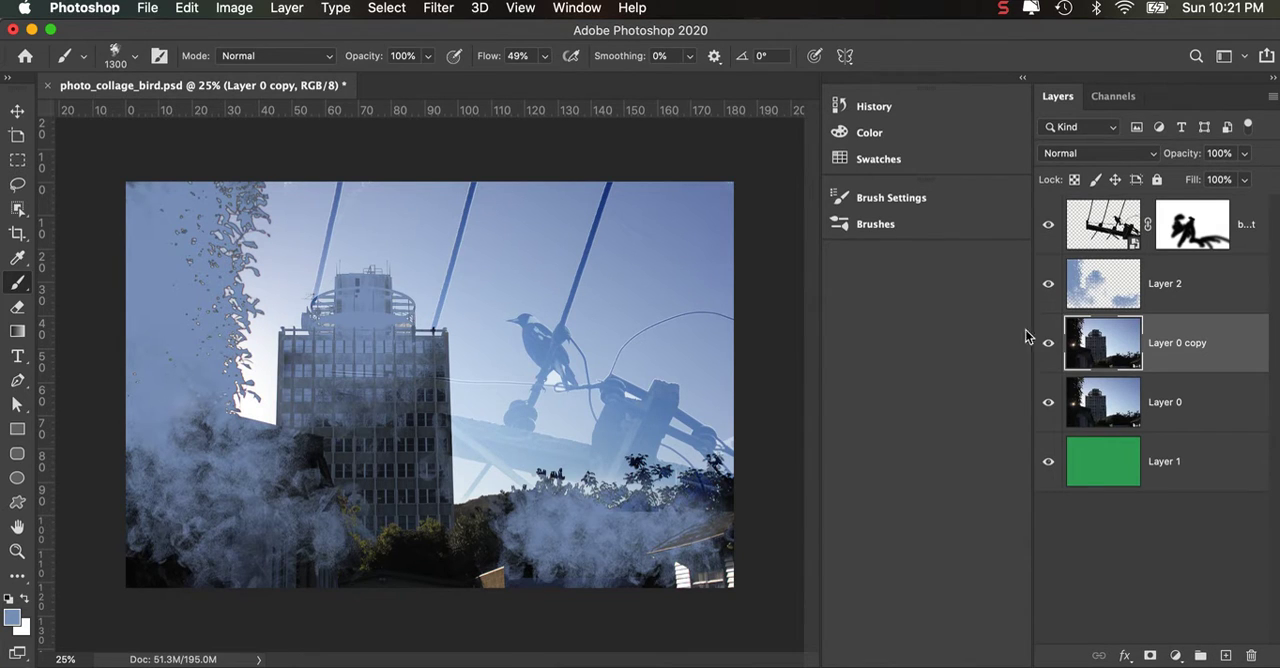
click(439, 8)
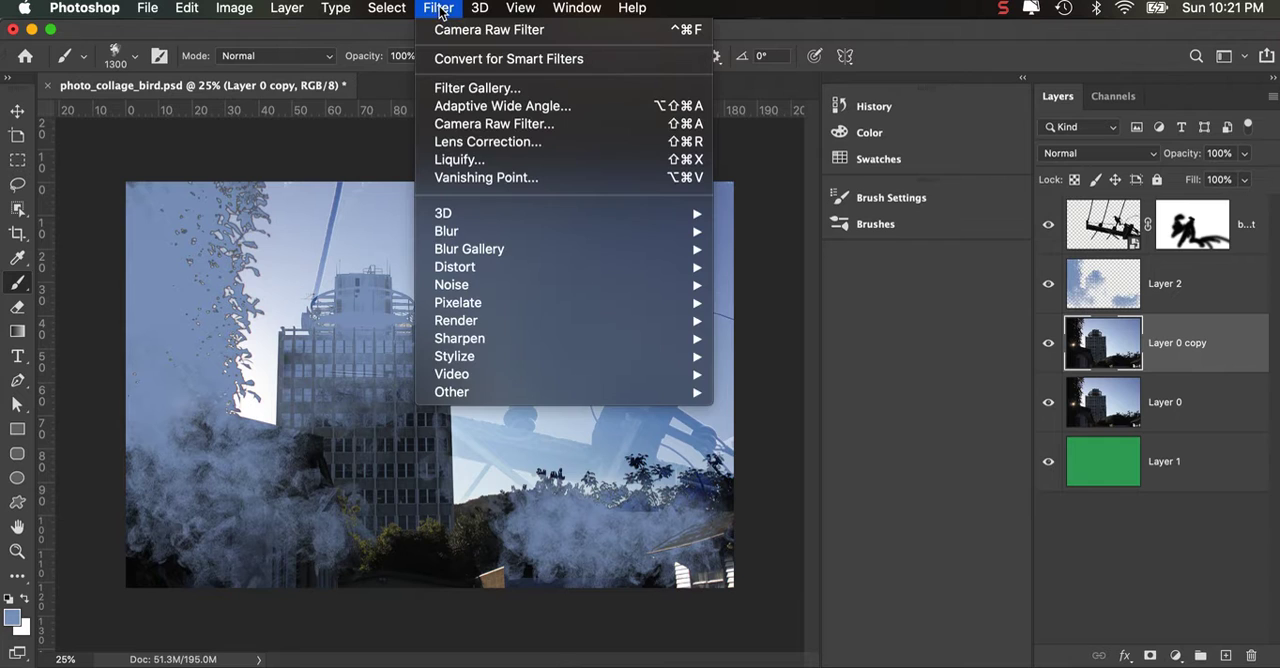
click(462, 124)
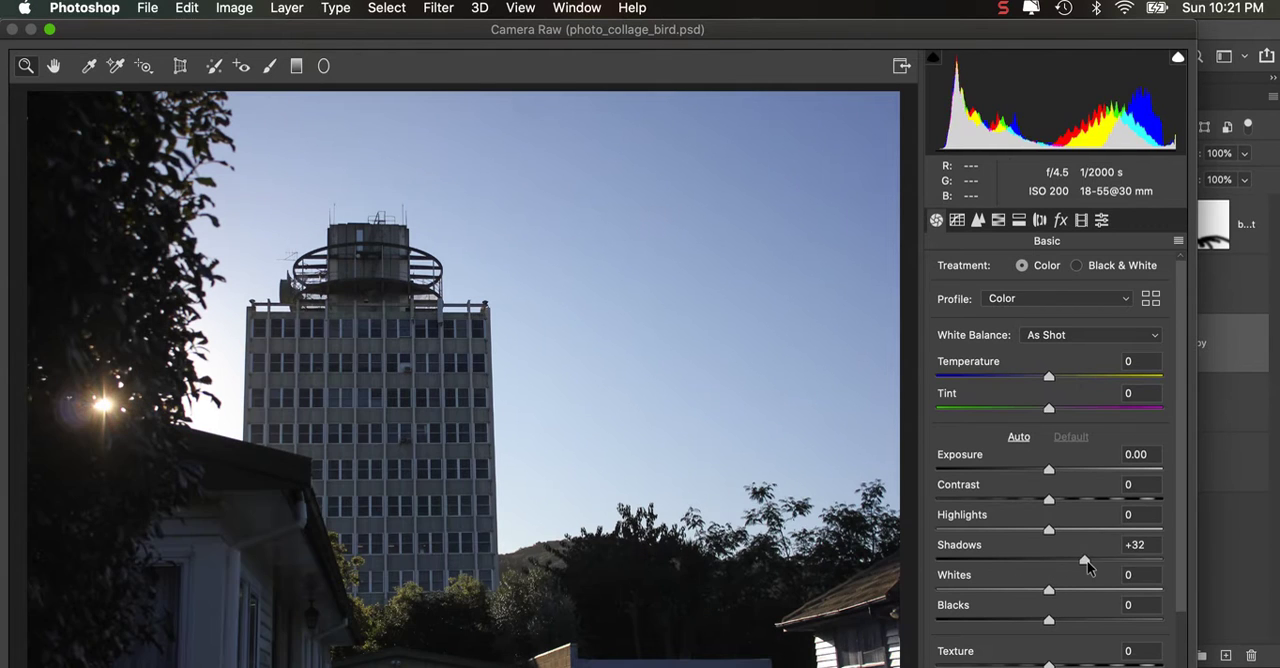
drag(1087, 560, 1117, 558)
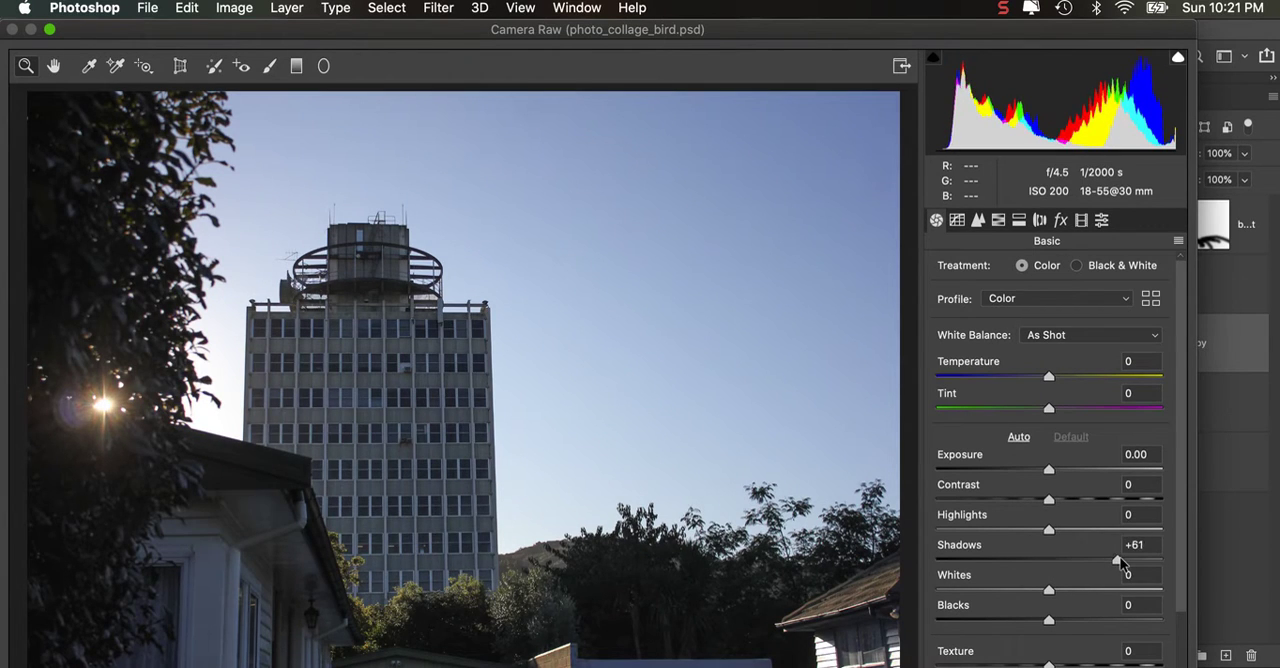
drag(1048, 620, 1017, 621)
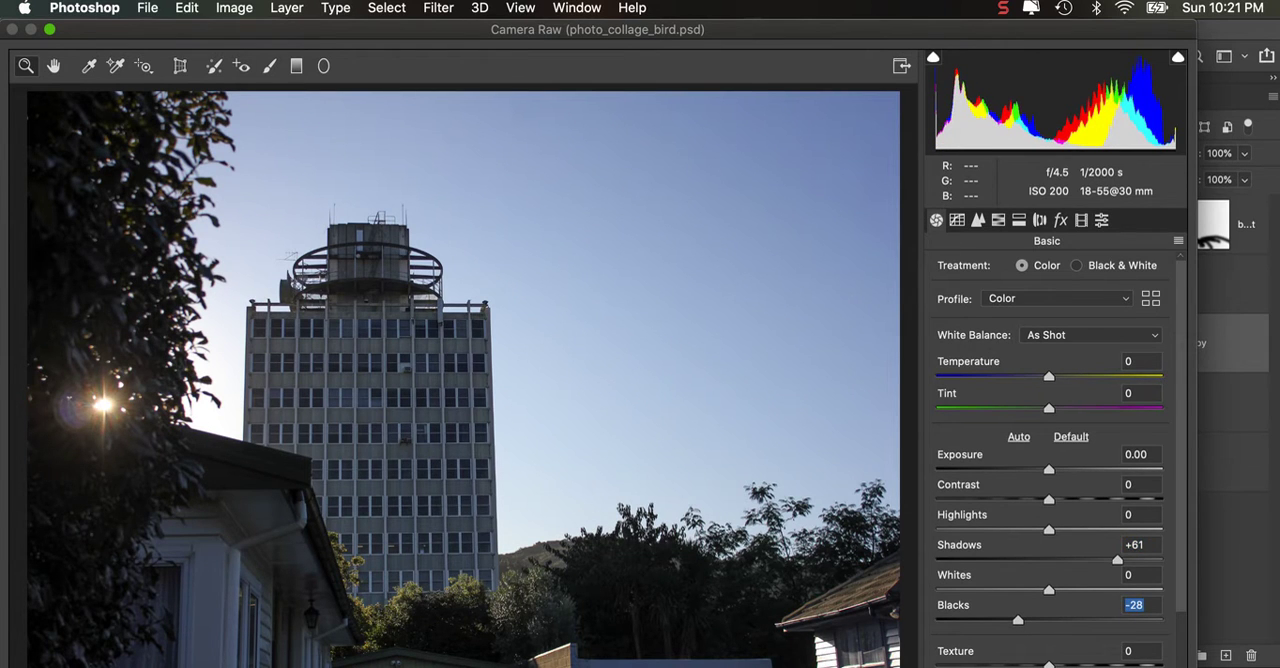
key(Return)
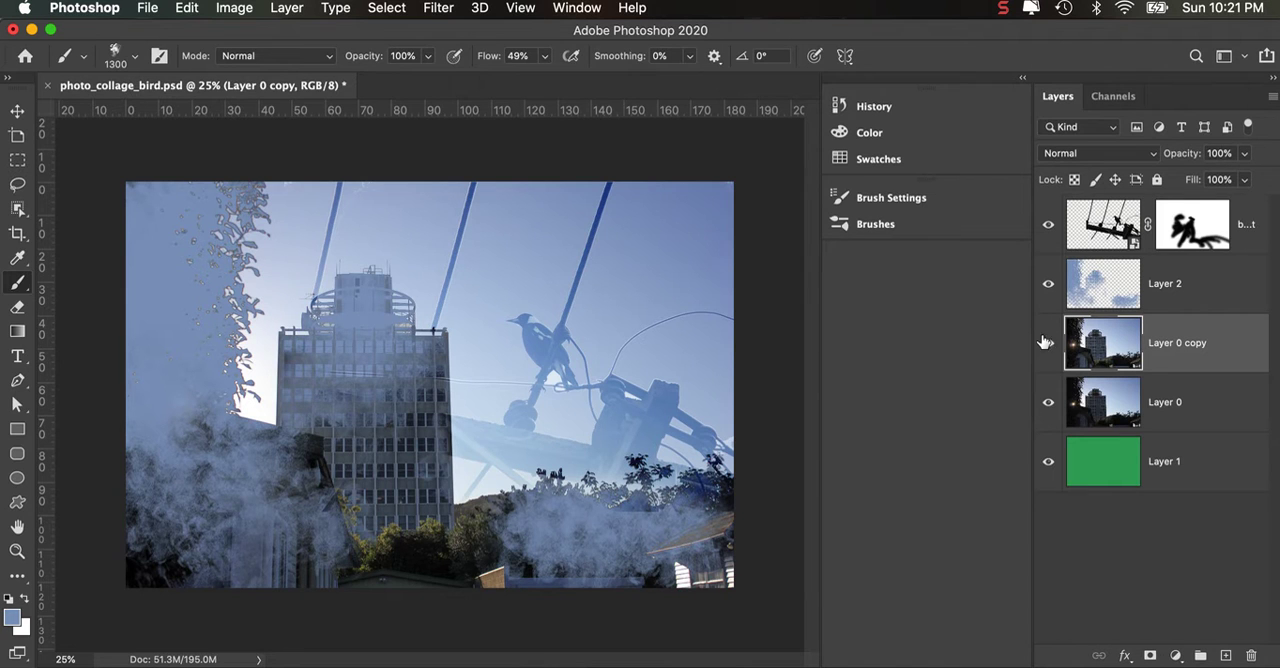
Toggle Layer 0 copy on and off to compare before and after, leaving it visible
click(1048, 343)
click(1049, 344)
click(1049, 344)
click(1049, 344)
click(1049, 344)
click(1051, 345)
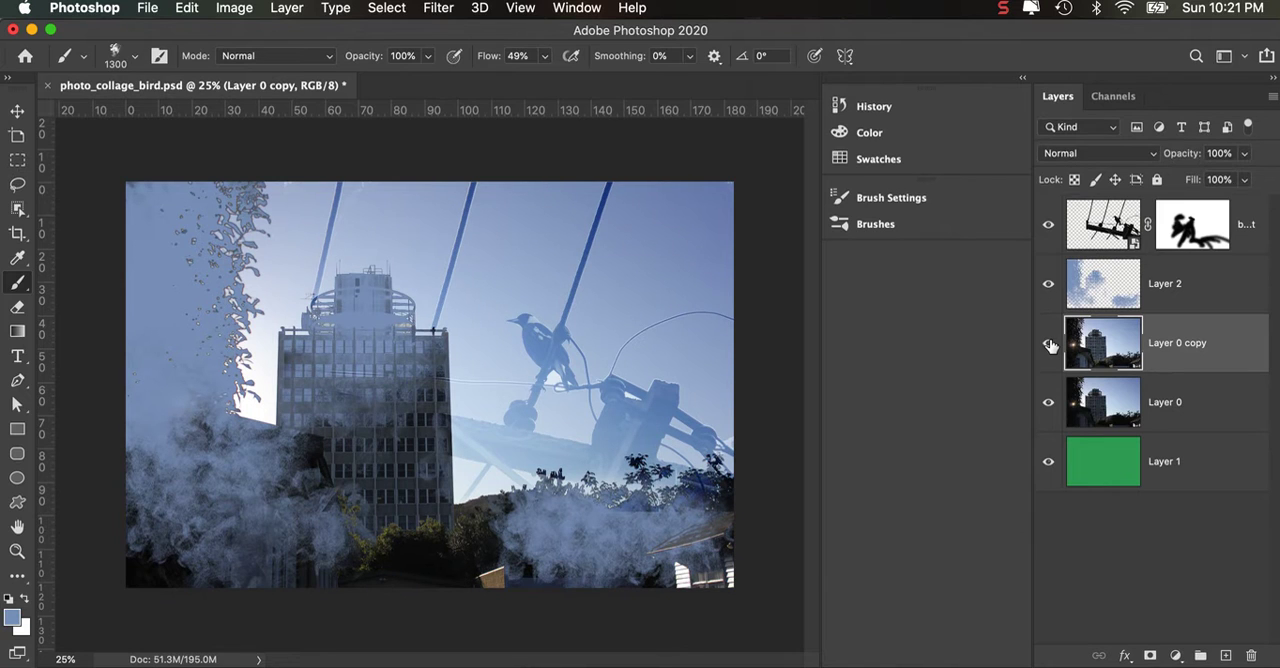
click(1051, 345)
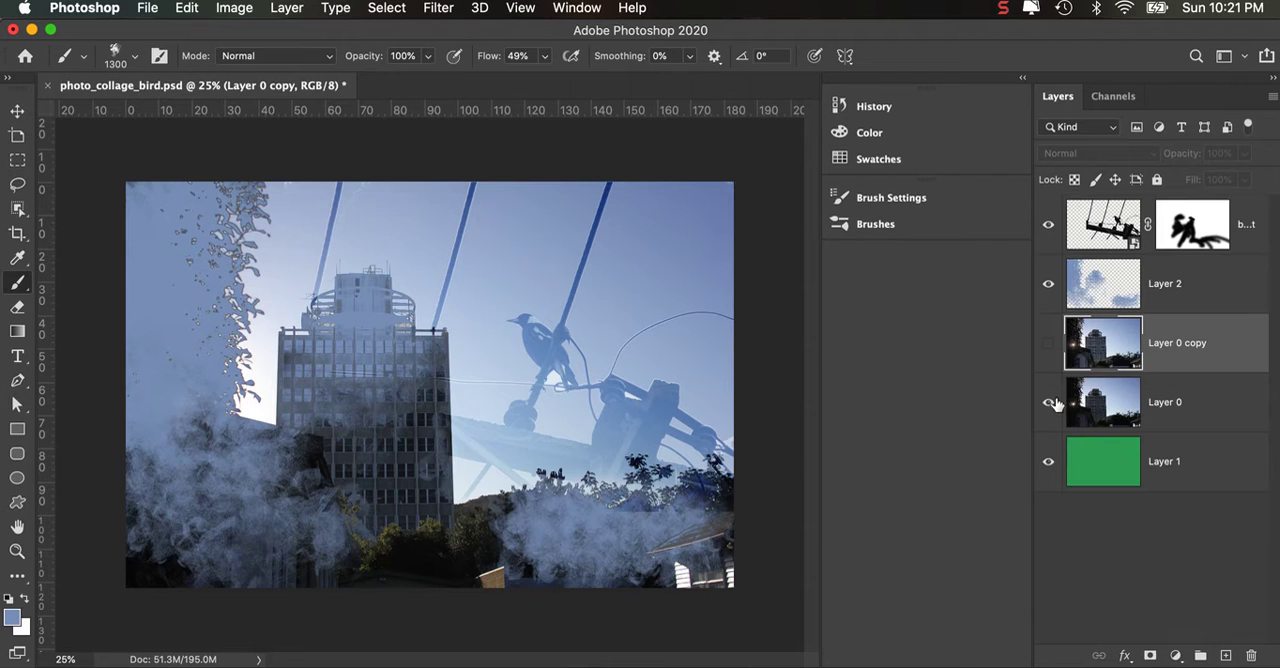
click(1051, 345)
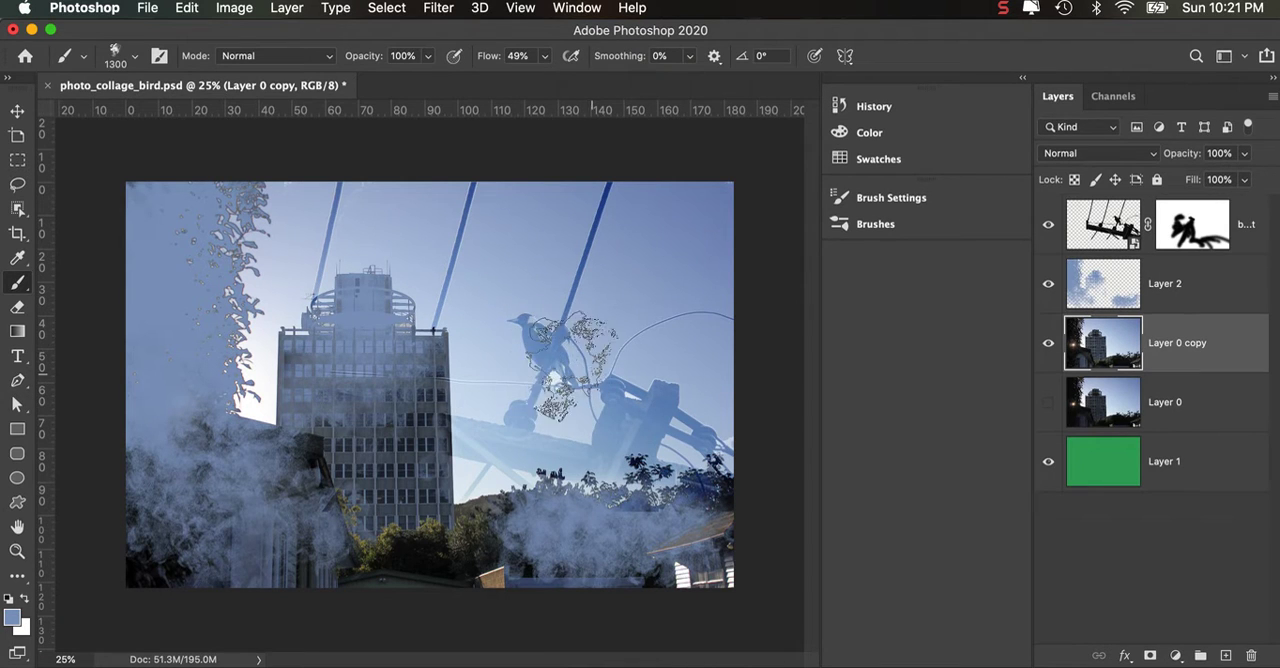
click(234, 12)
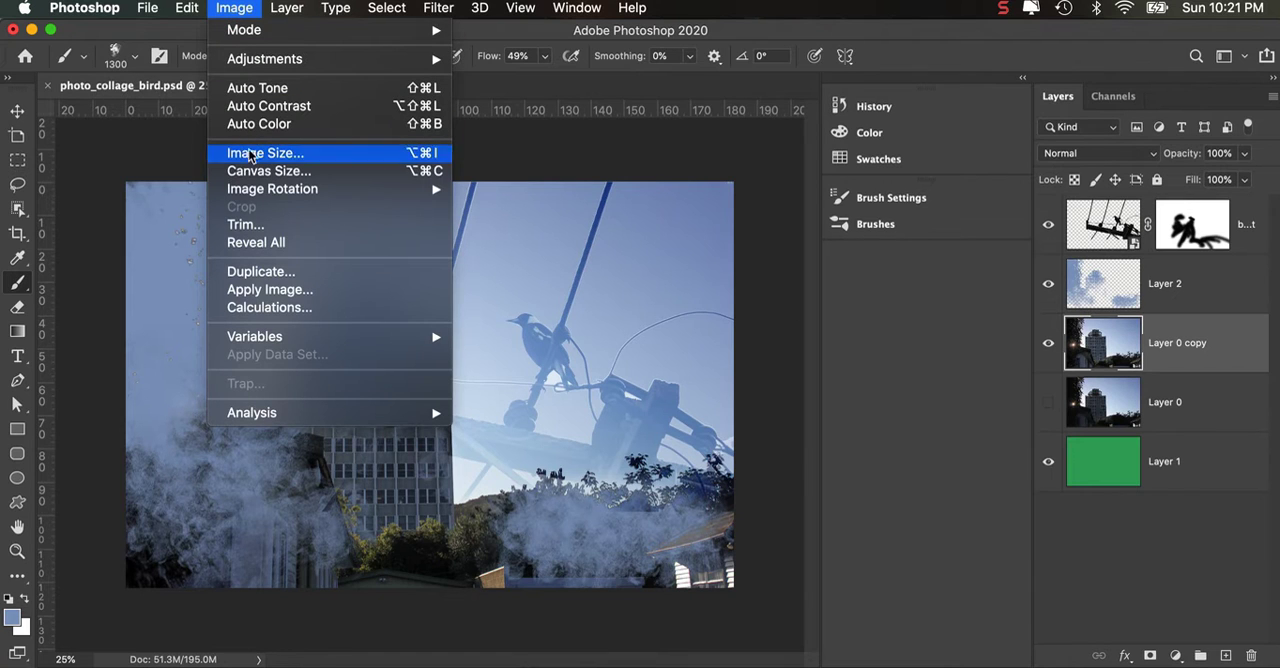
Duplicate the document, hide Layer 0 copy, Layer 2 and Layer 1, and select bird_edit
click(258, 271)
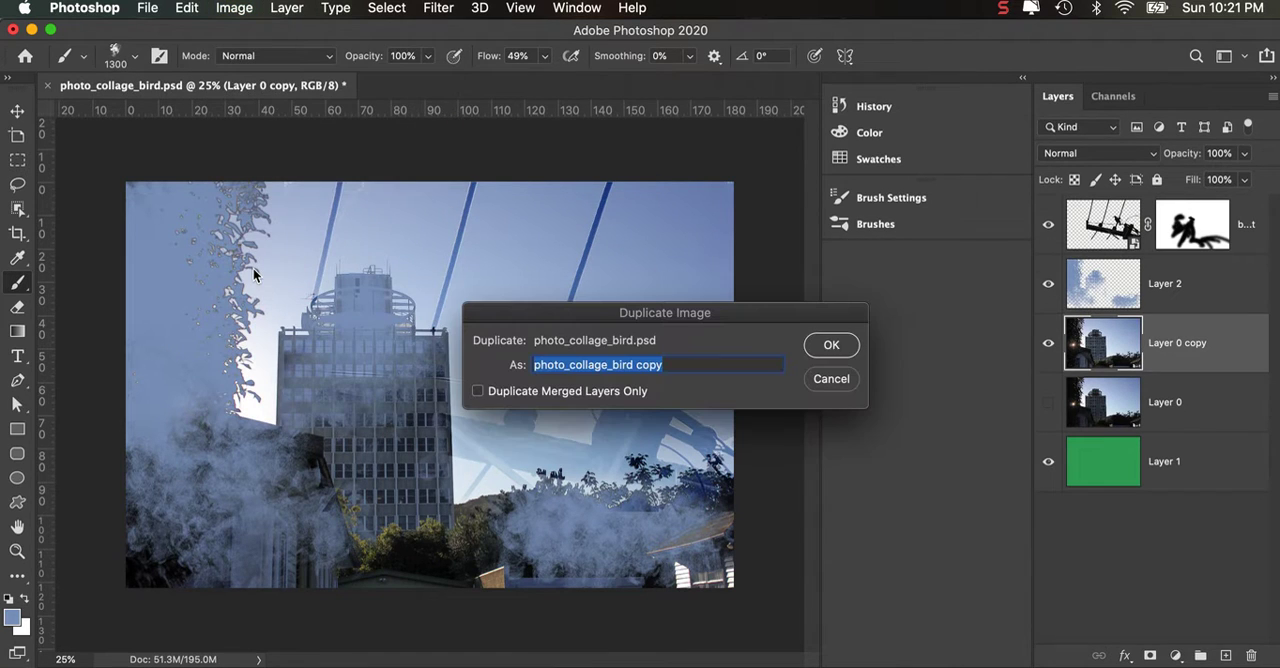
click(833, 346)
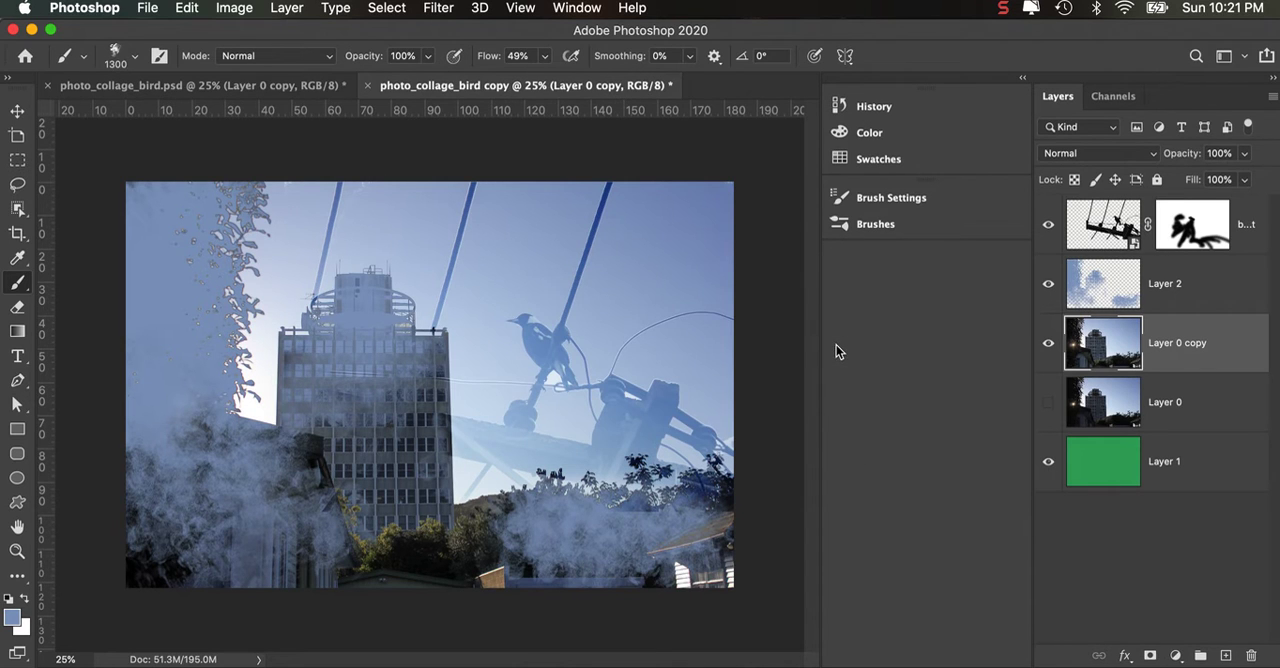
click(1049, 342)
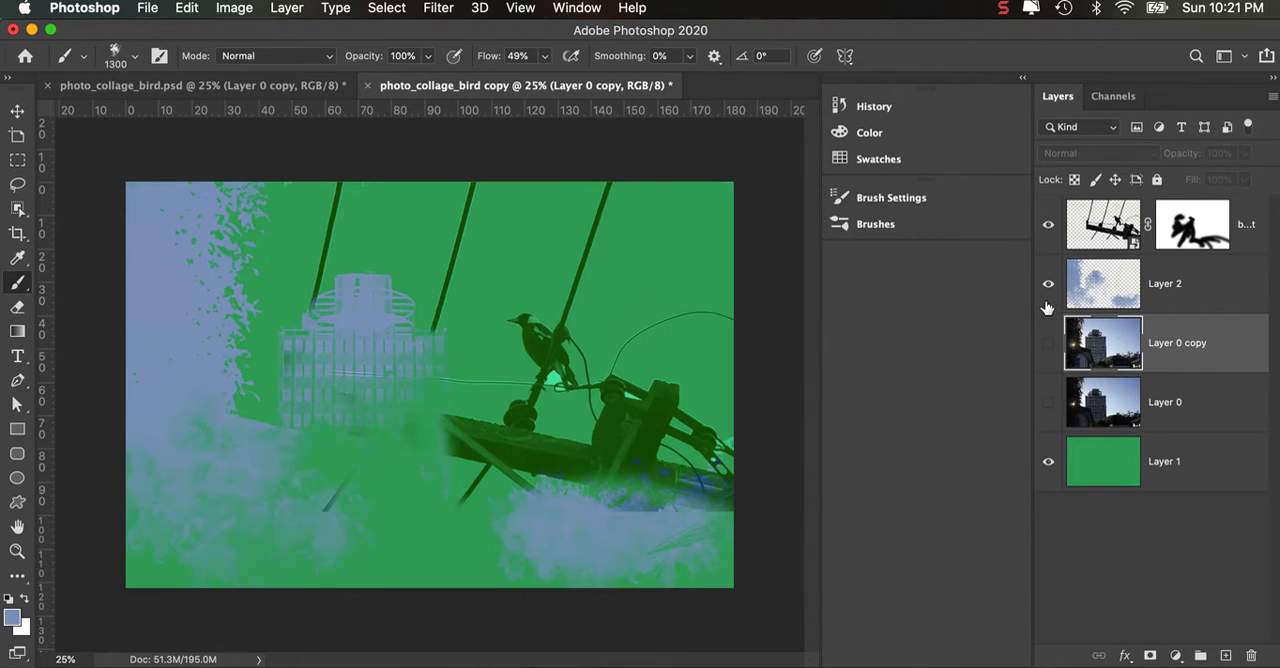
click(1049, 284)
click(1049, 461)
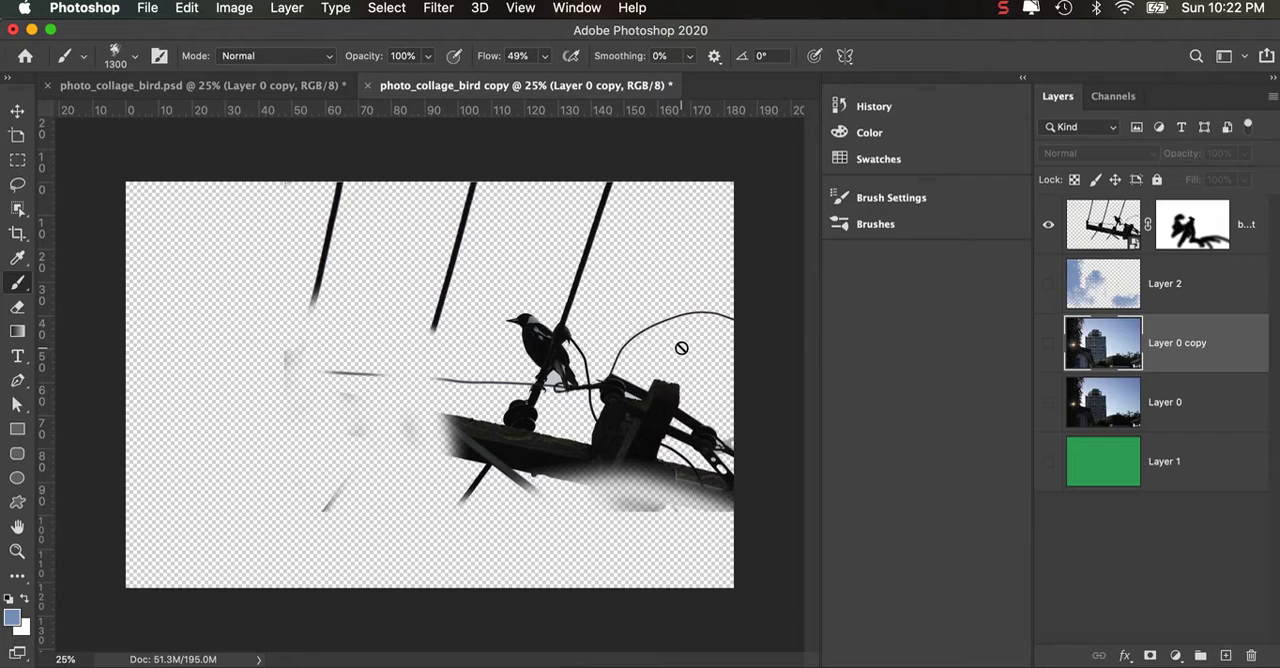
click(1112, 228)
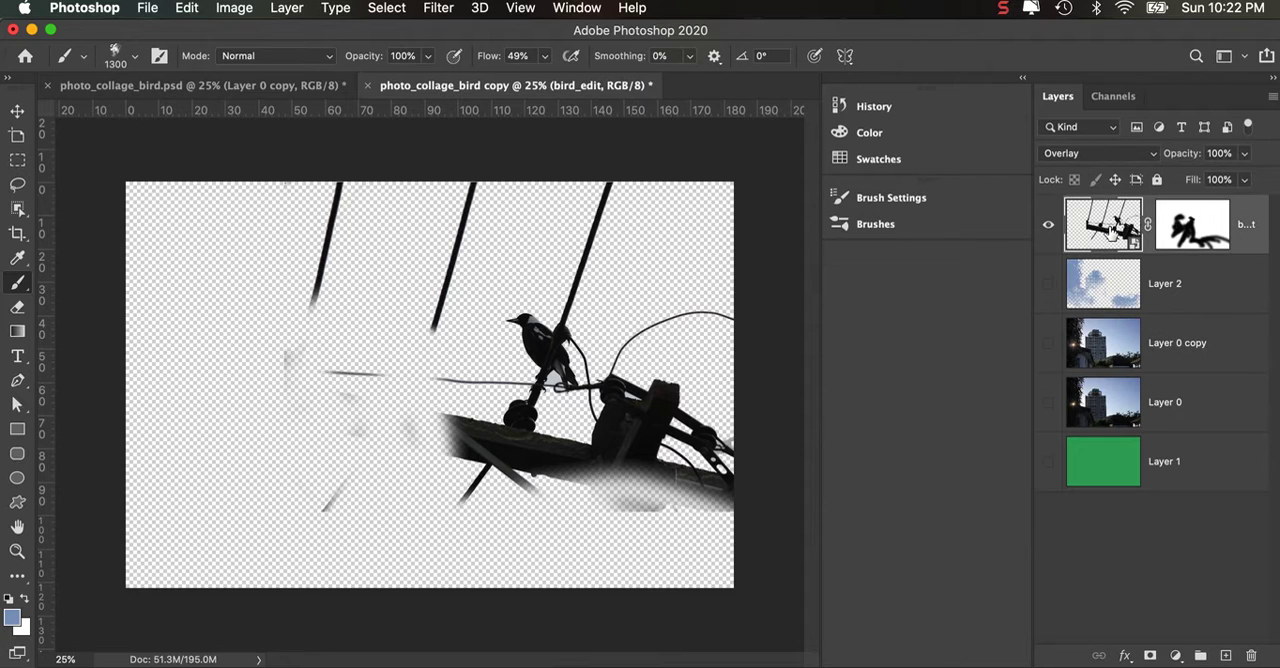
Give bird_edit a Levels adjustment with midtones 2.16 and white point 211
key(super+l)
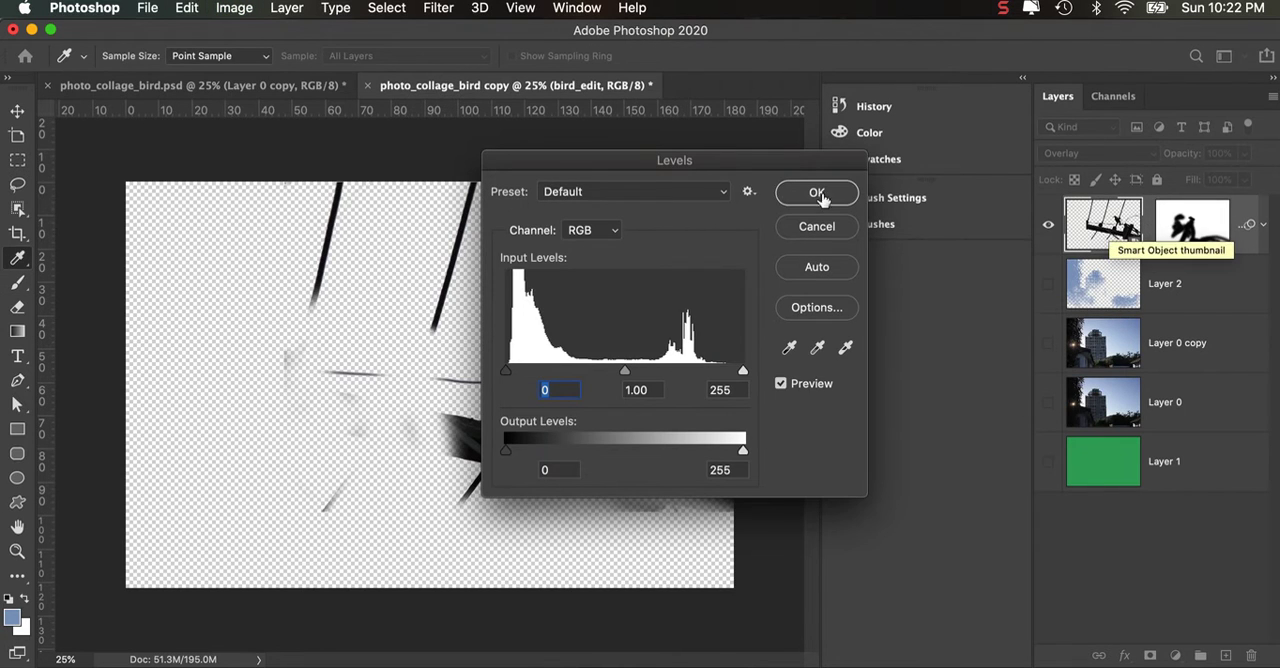
drag(585, 166, 820, 186)
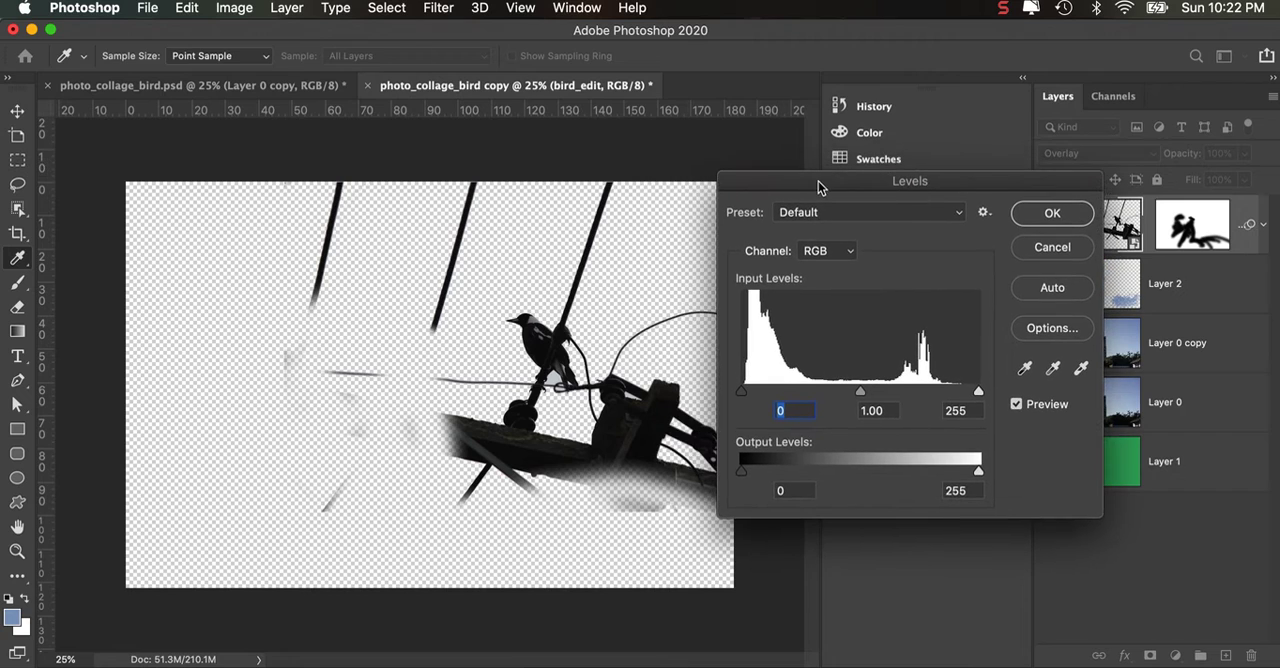
drag(865, 393, 835, 395)
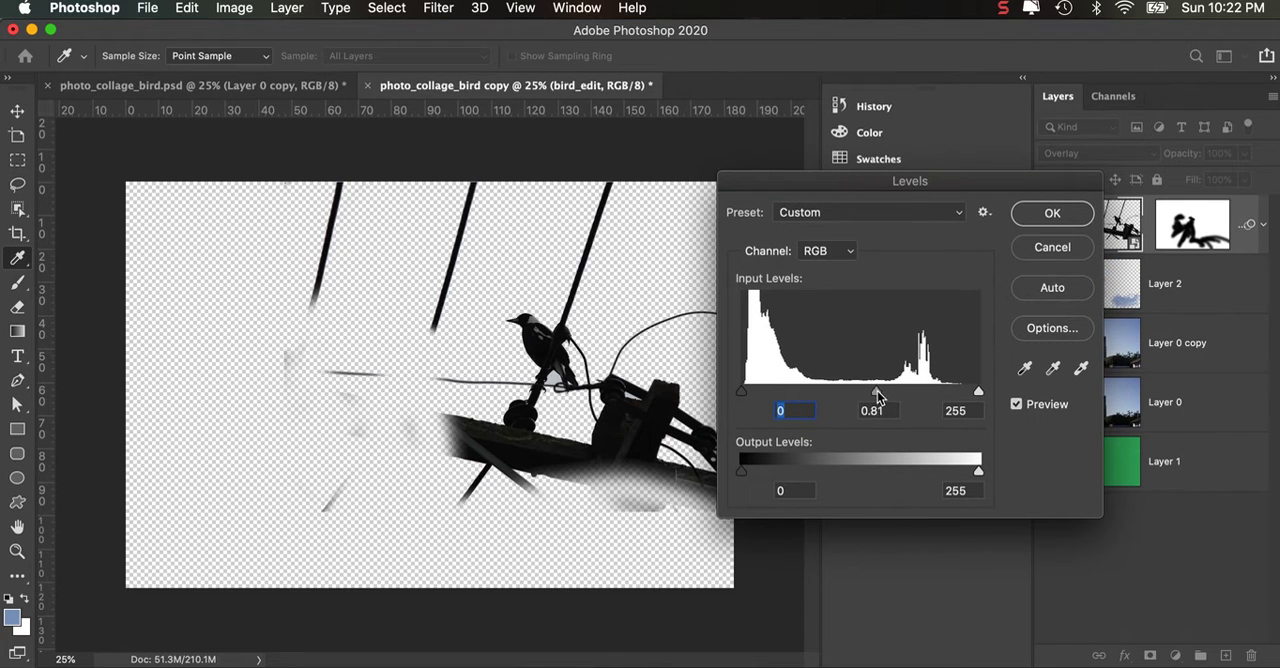
drag(829, 394, 813, 394)
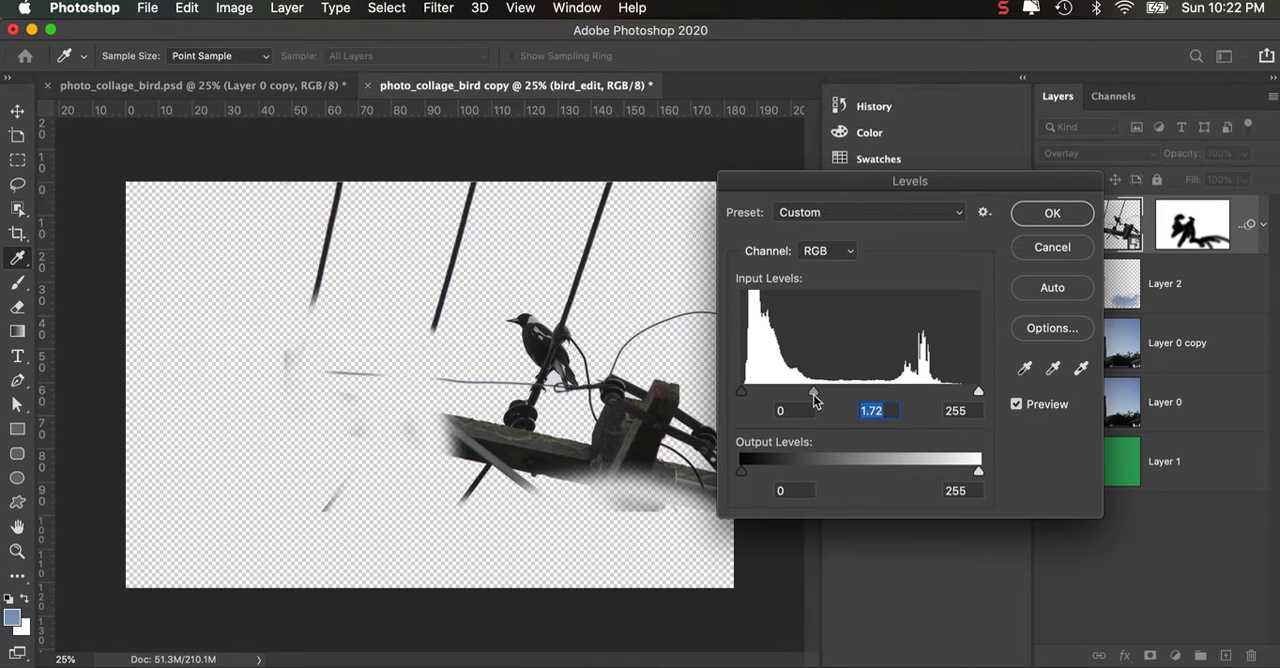
key(super+plus)
key(super+plus)
drag(595, 403, 385, 430)
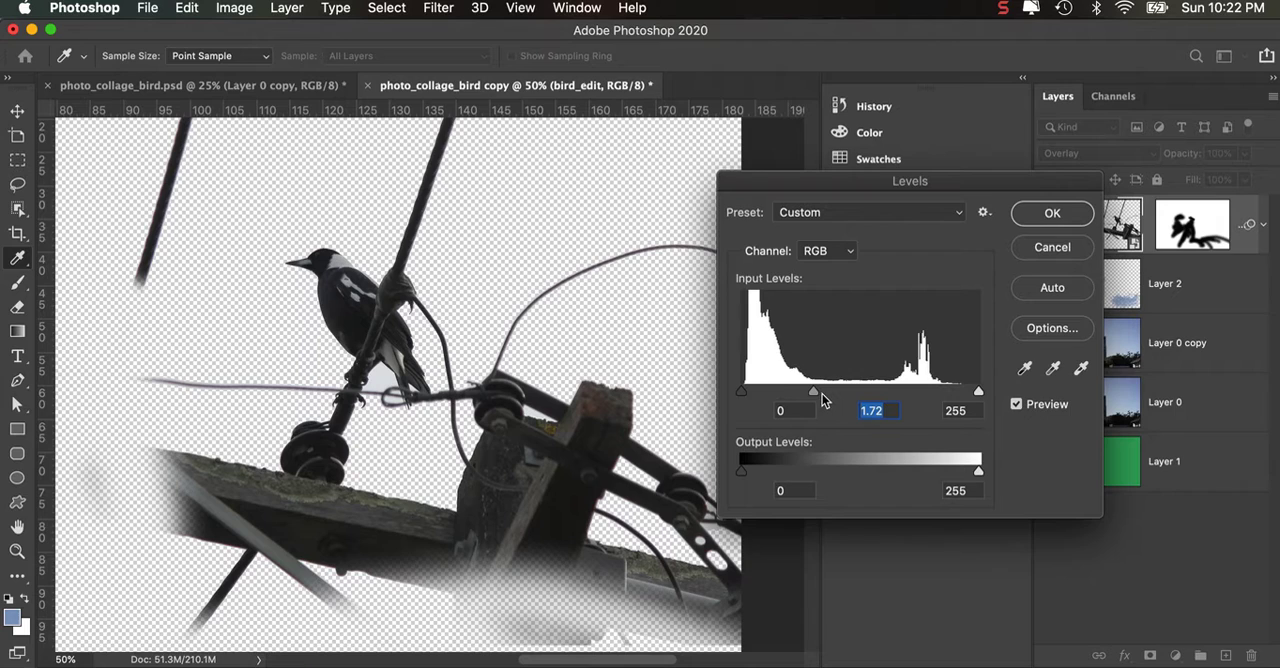
drag(813, 392, 793, 392)
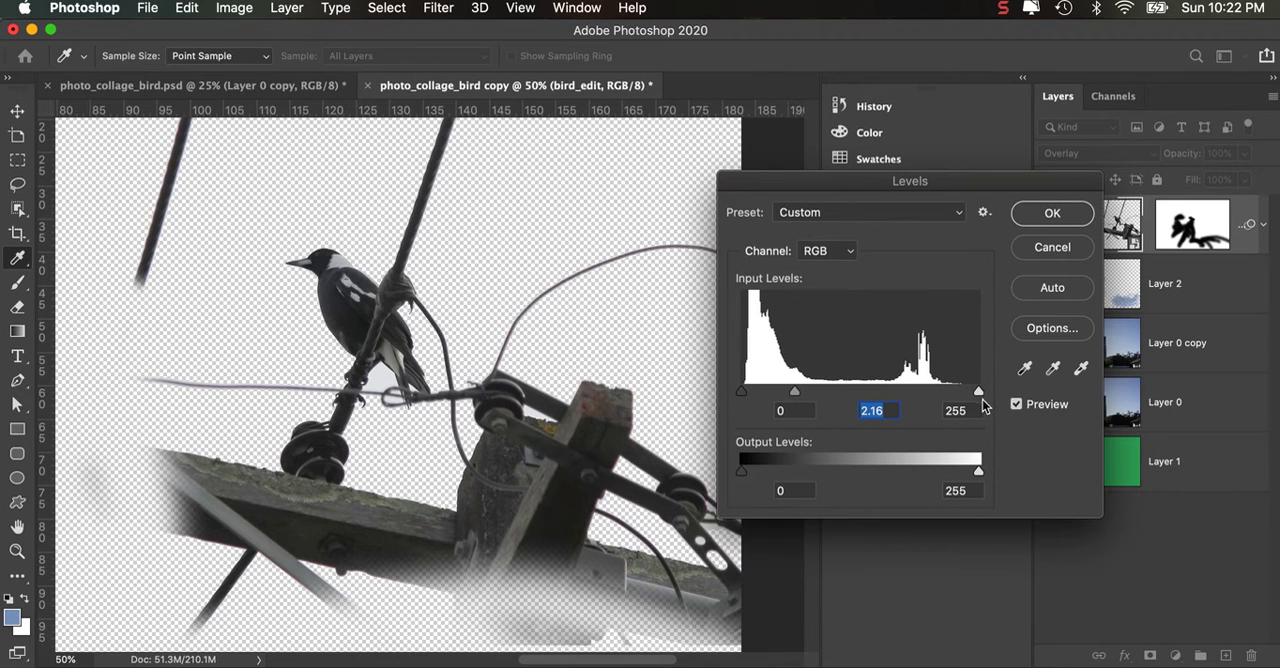
drag(977, 392, 938, 392)
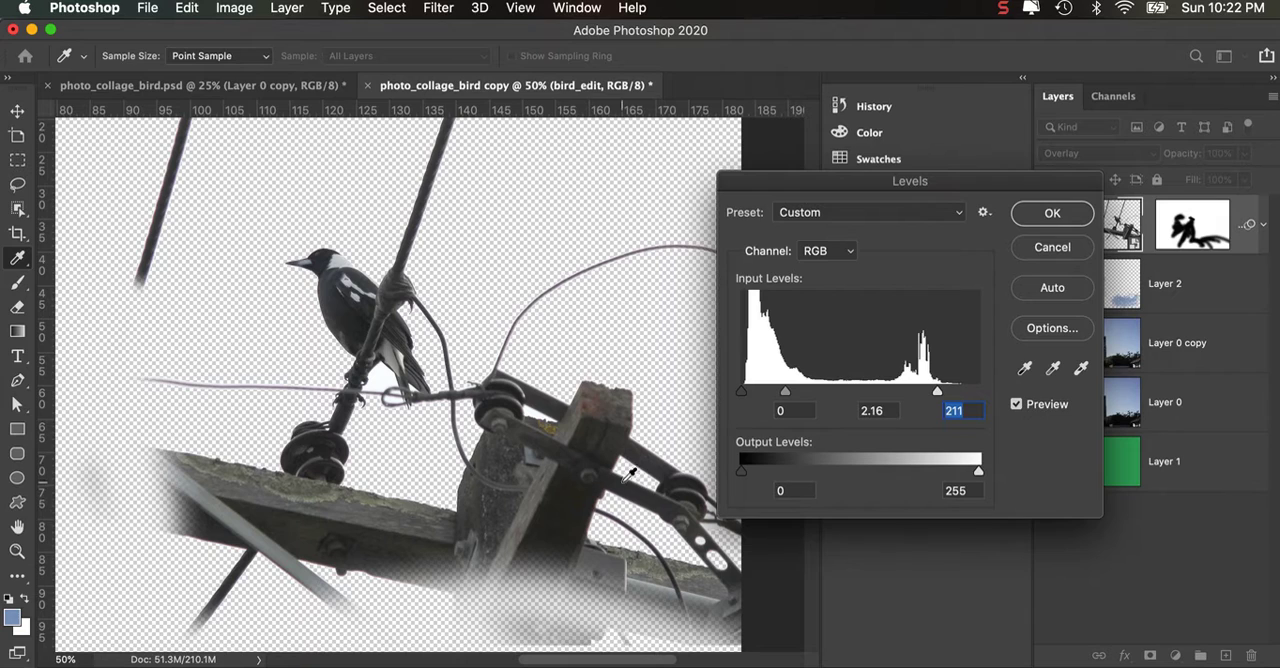
click(1052, 212)
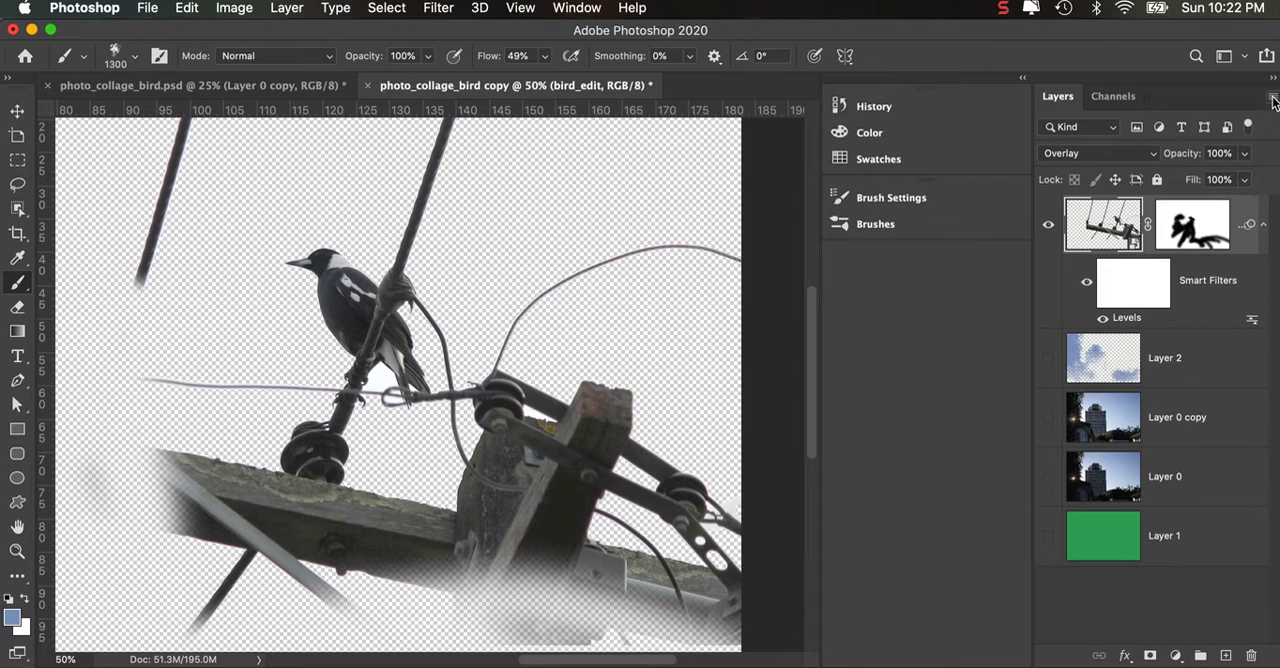
Flatten the duplicate bird document, discarding the hidden layers
click(1272, 100)
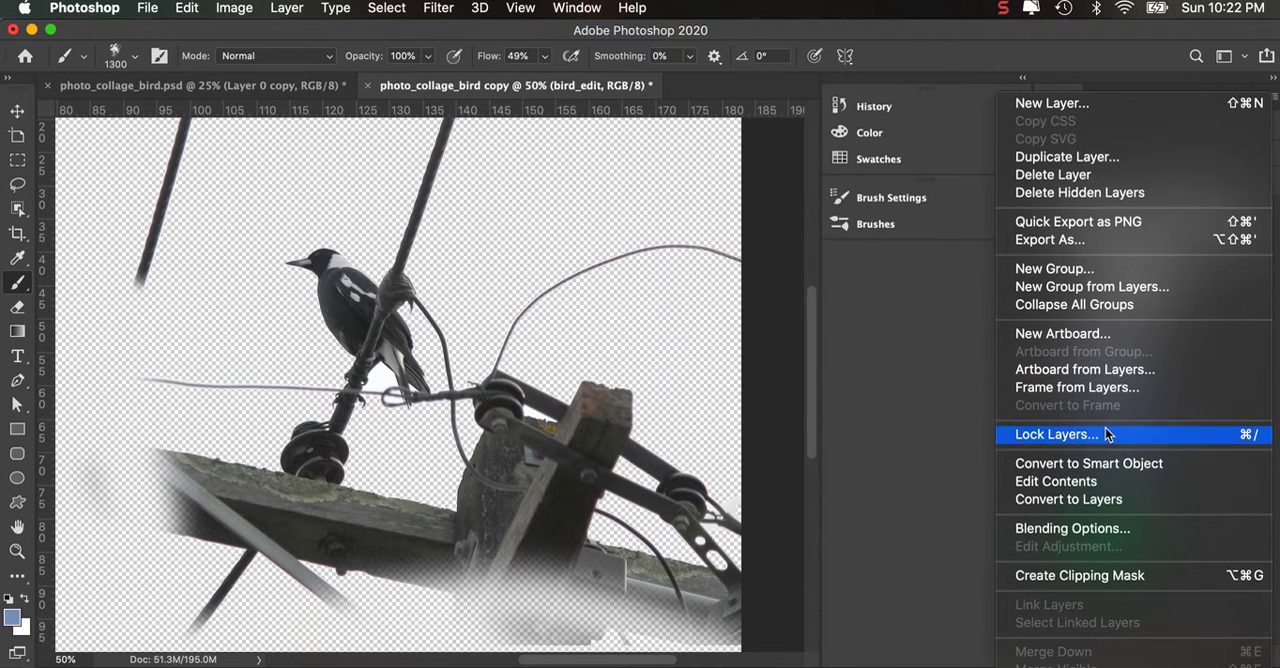
click(1060, 664)
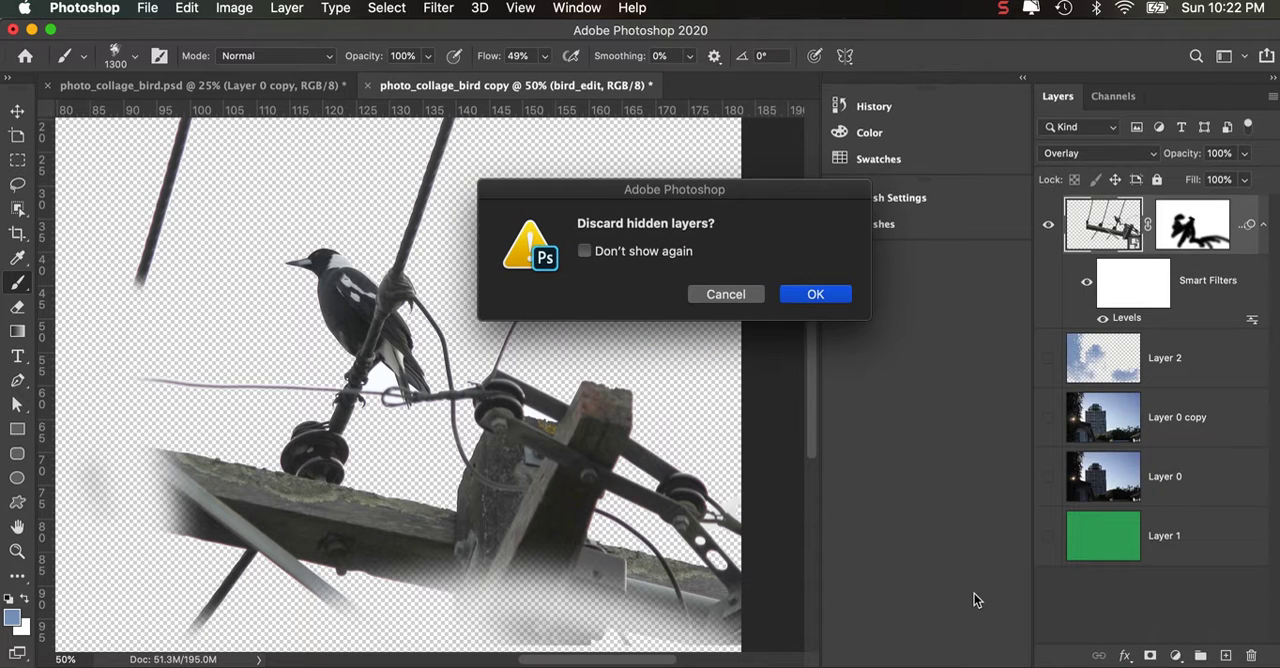
click(816, 294)
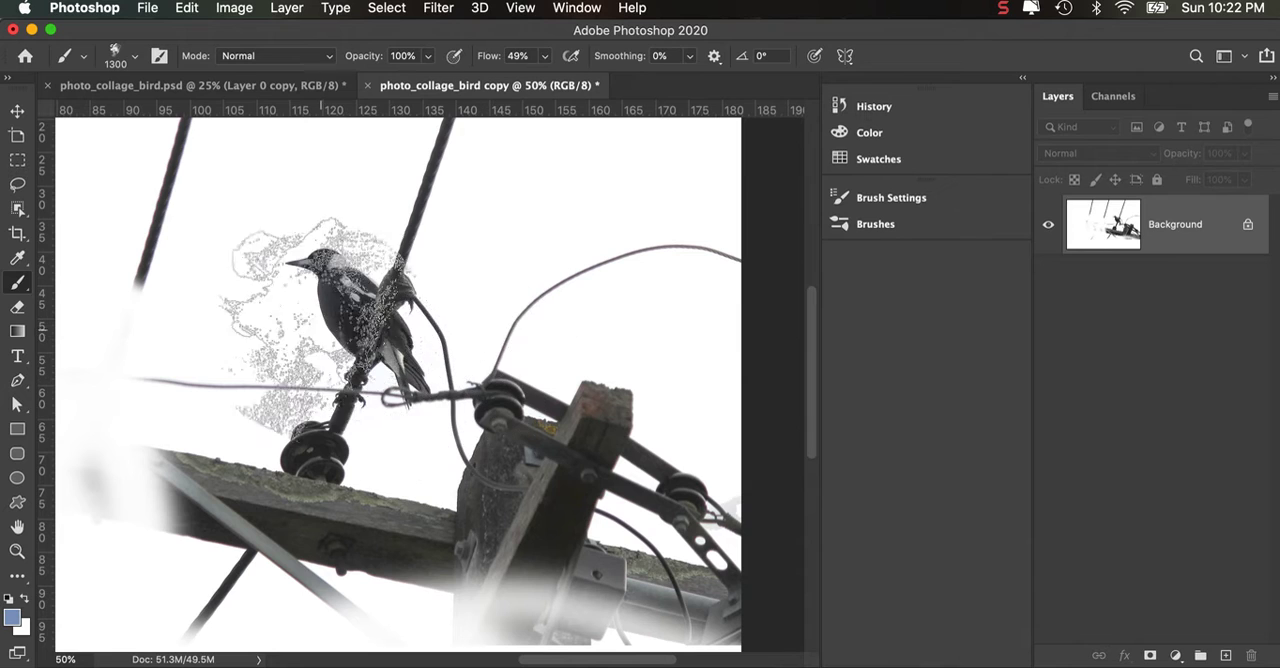
Convert the image to Grayscale, discarding colour information
click(233, 8)
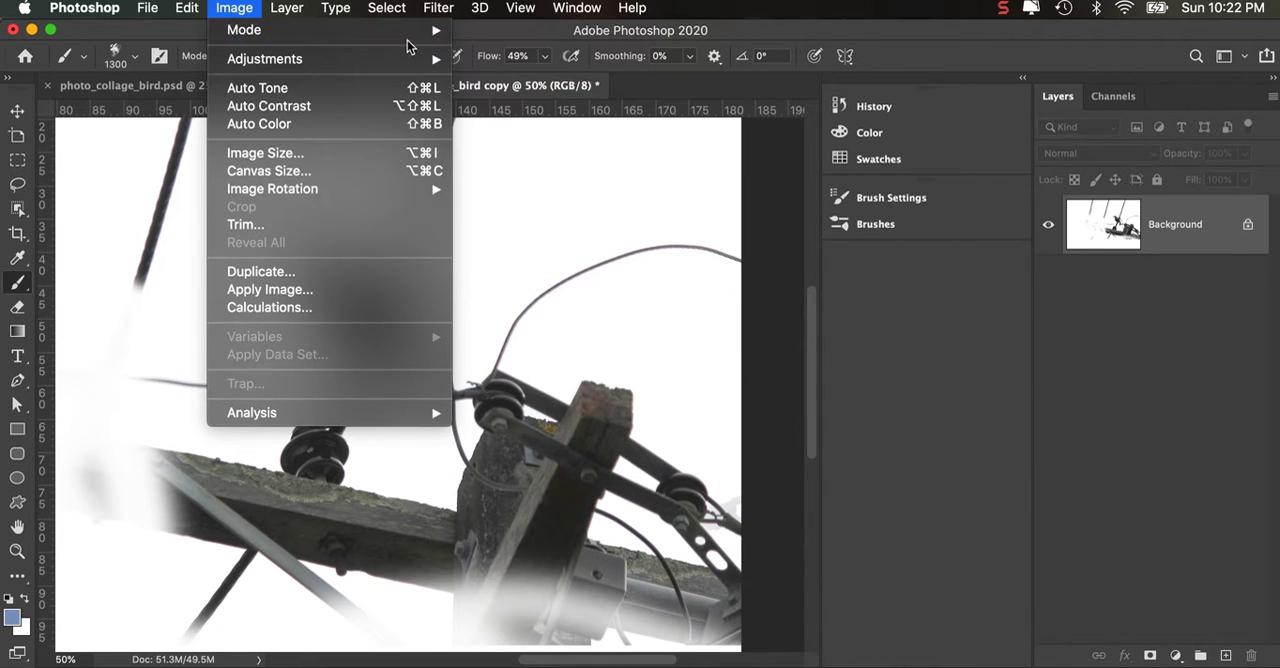
mouse_move(320, 30)
click(501, 53)
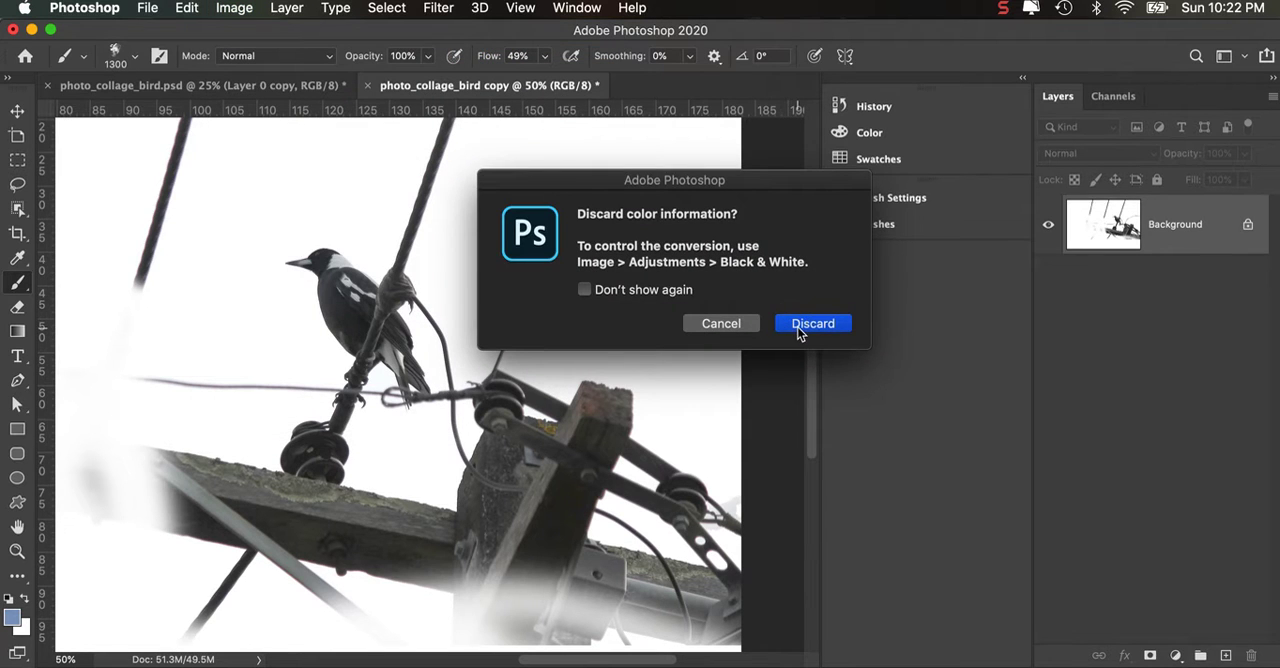
click(812, 323)
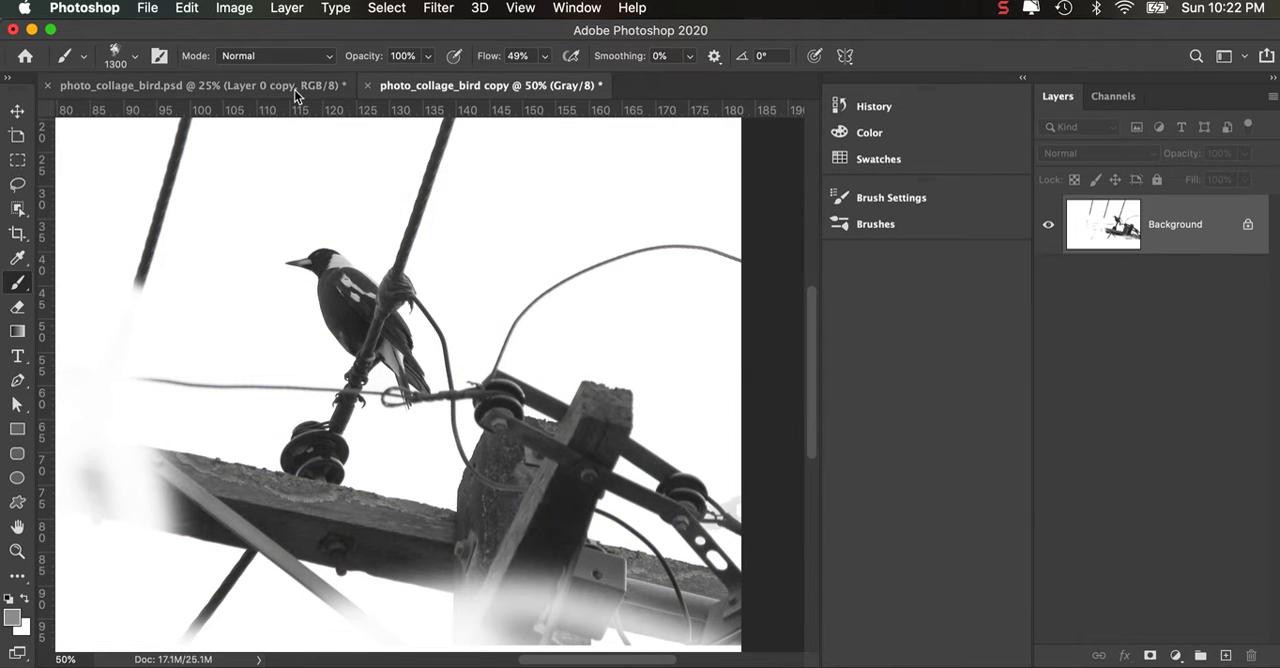
click(234, 8)
mouse_move(244, 30)
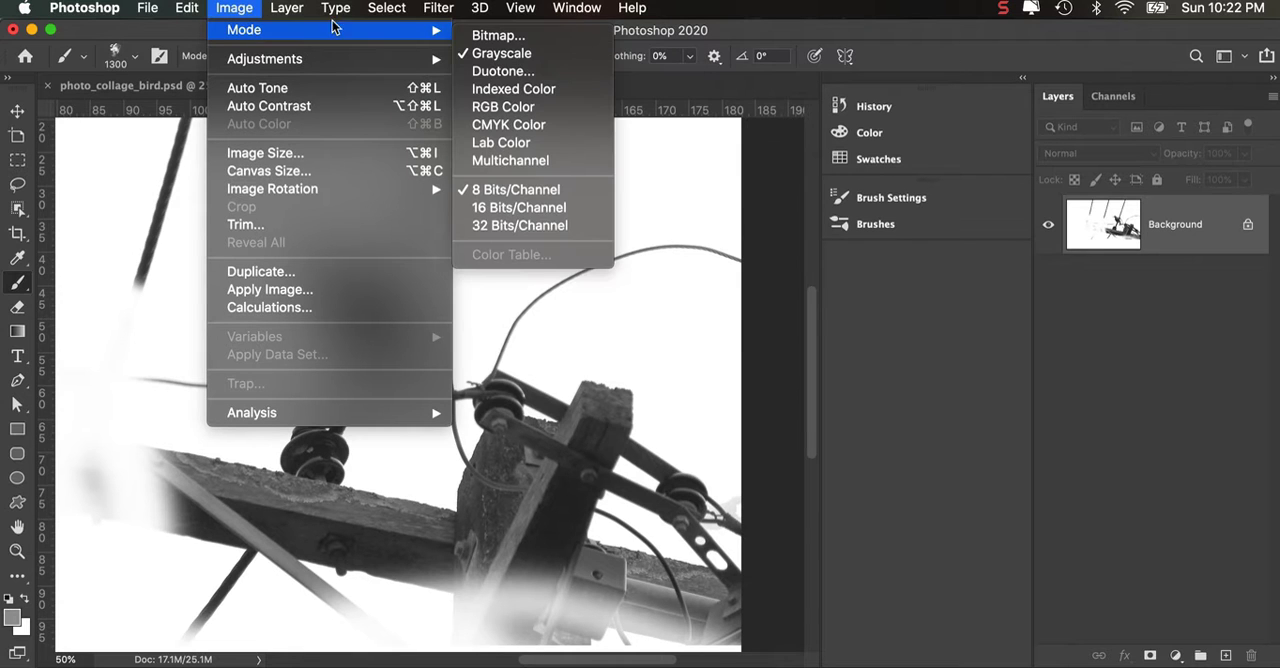
click(497, 35)
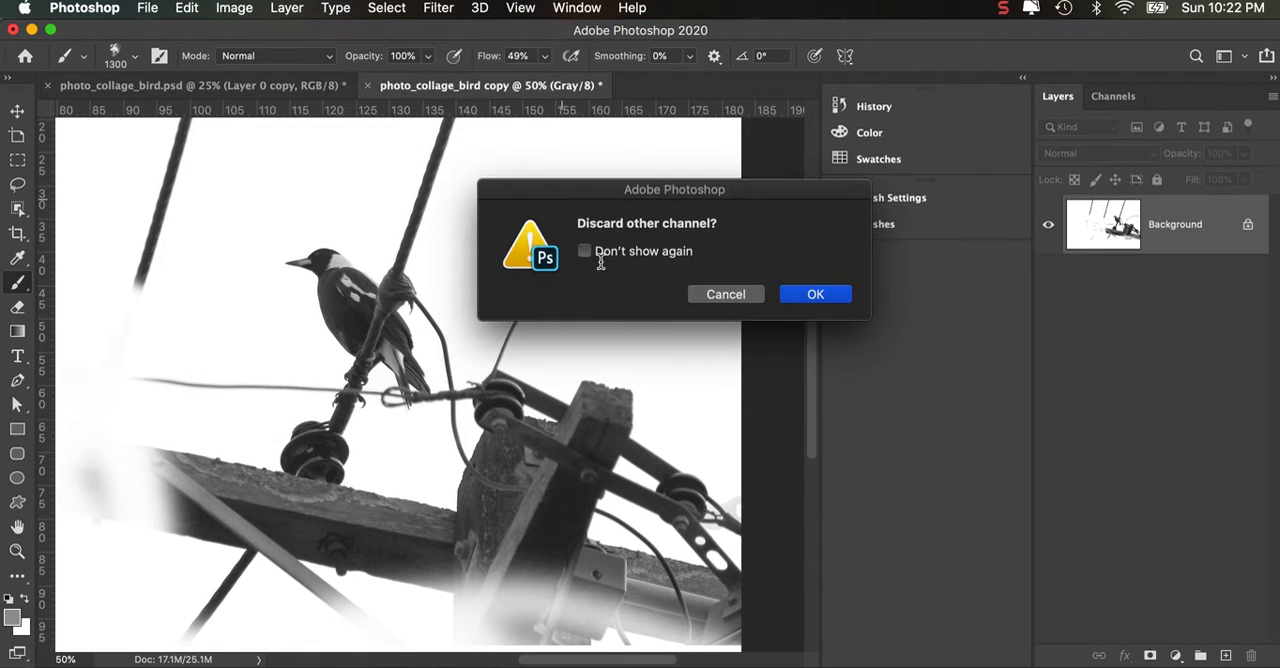
click(815, 294)
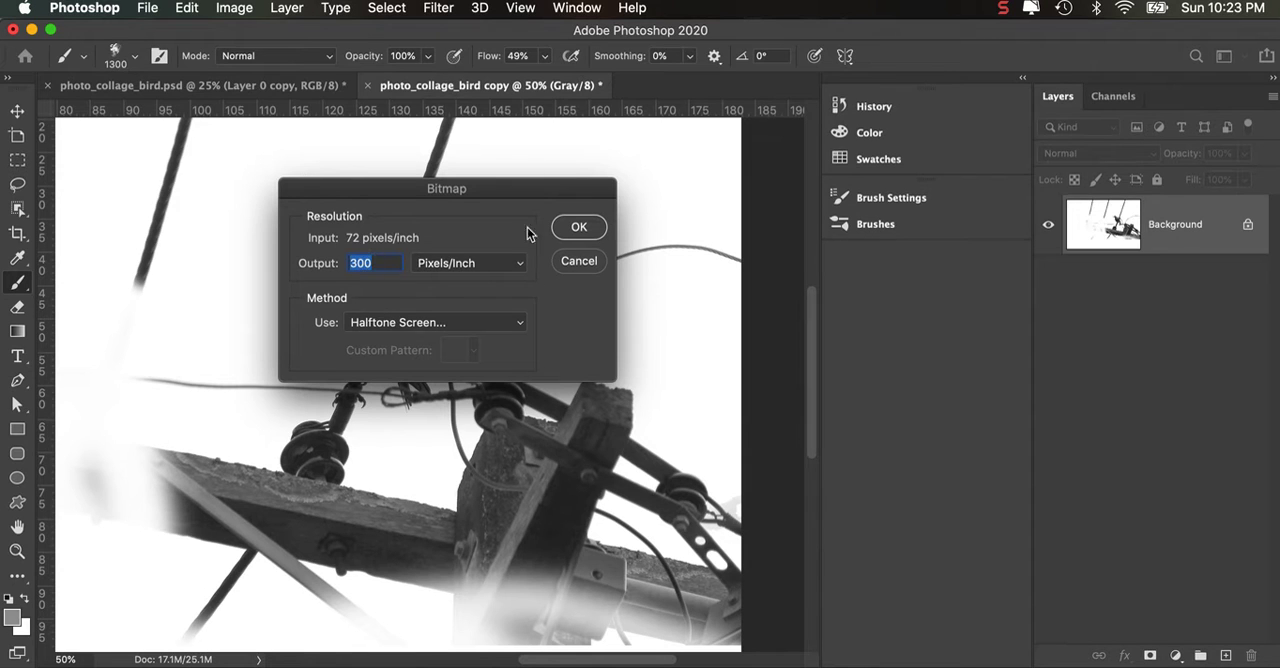
click(580, 228)
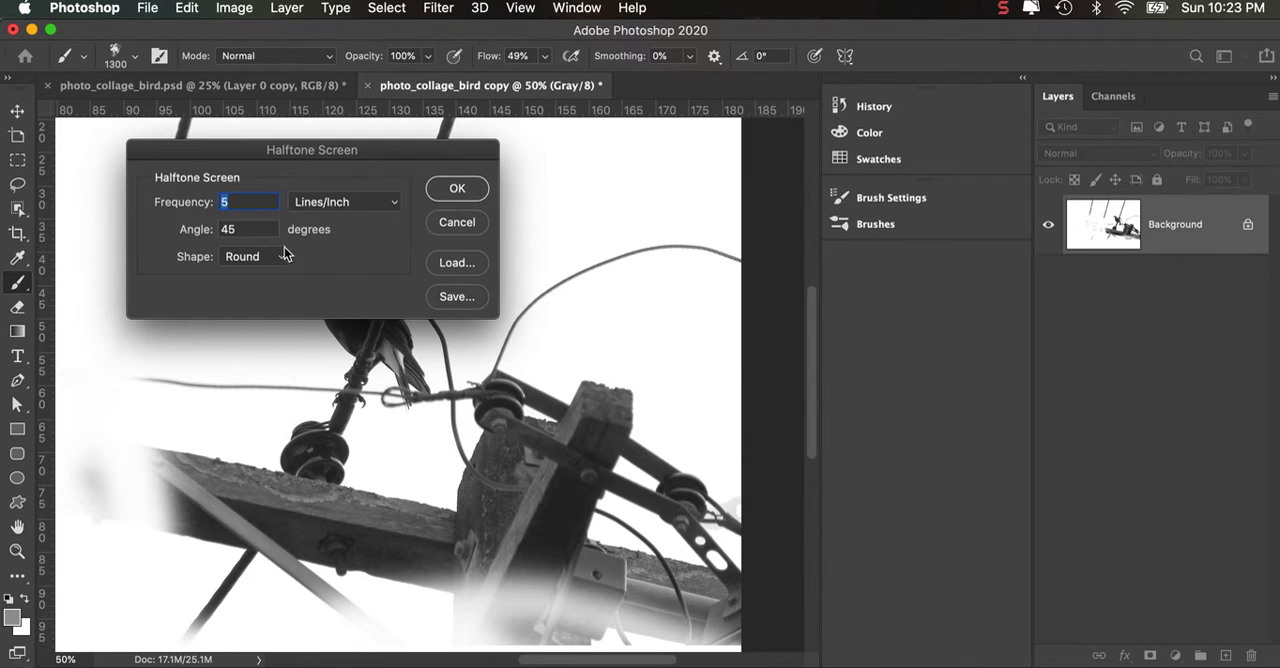
click(478, 187)
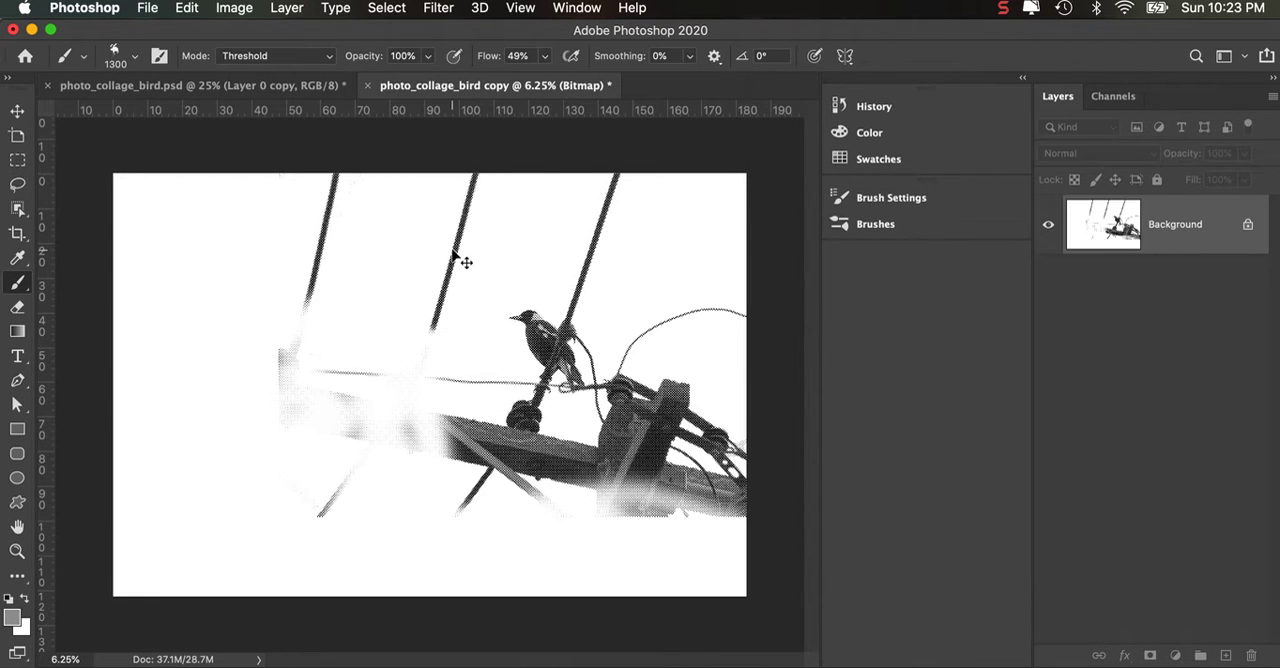
key(super+plus)
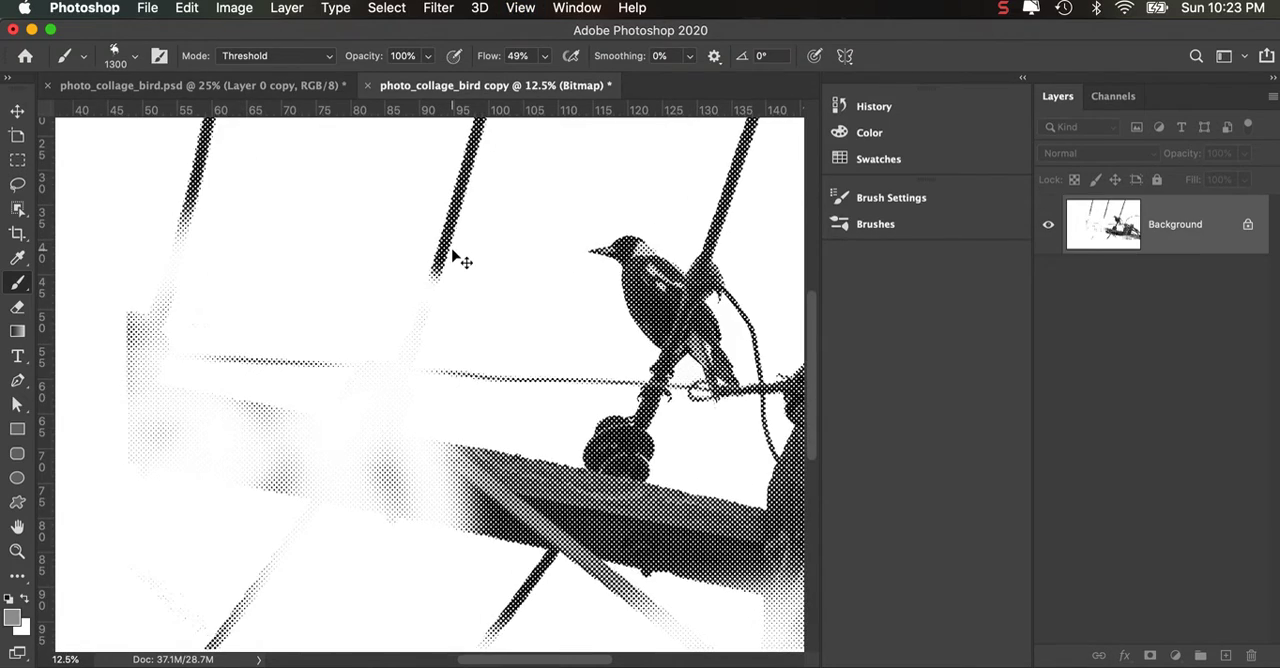
scroll(462, 260, up, 1)
key(super+minus)
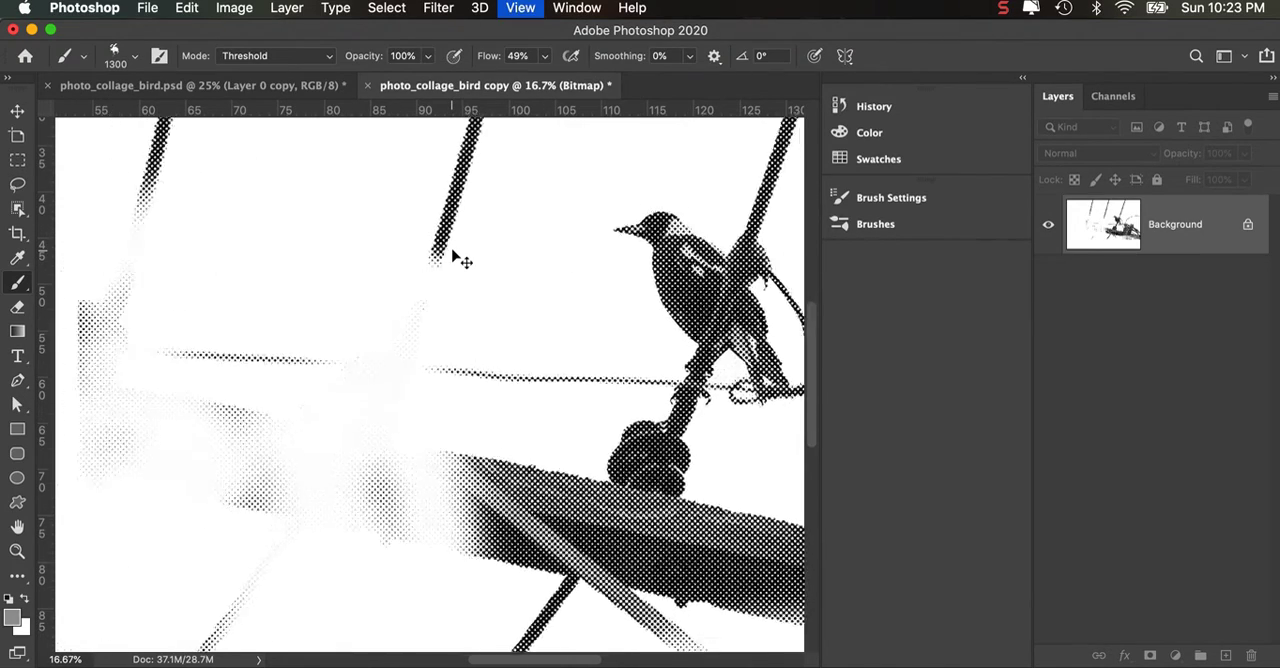
key(super+minus)
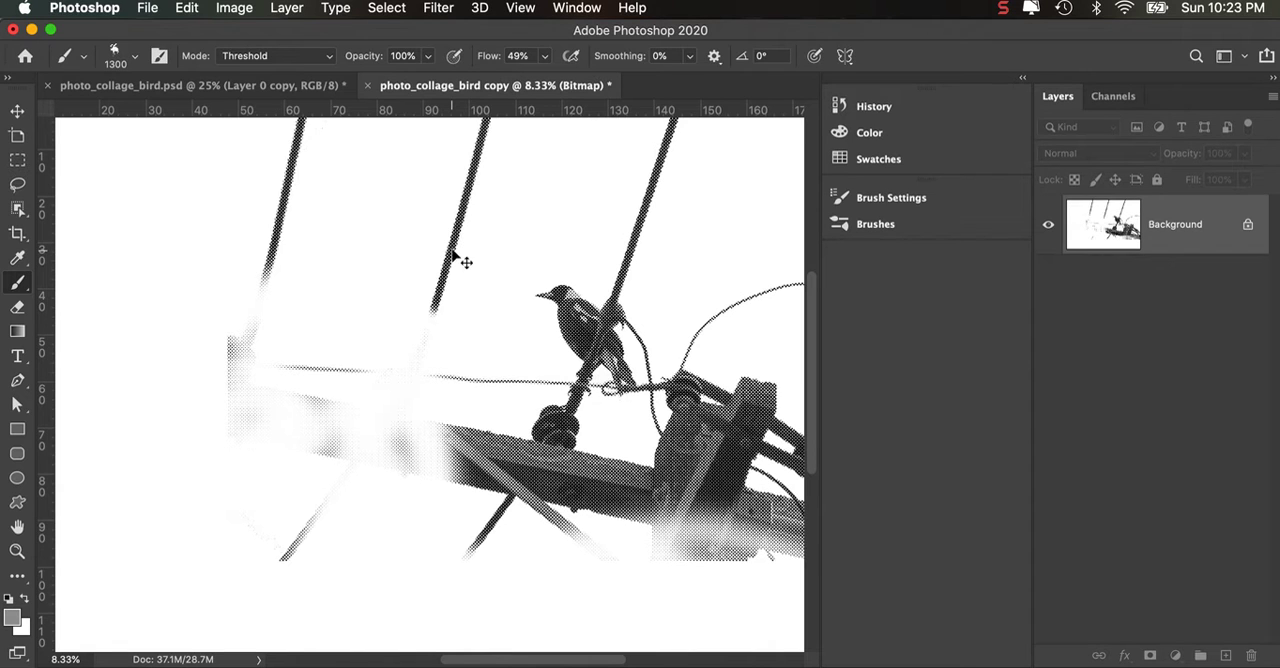
key(super+z)
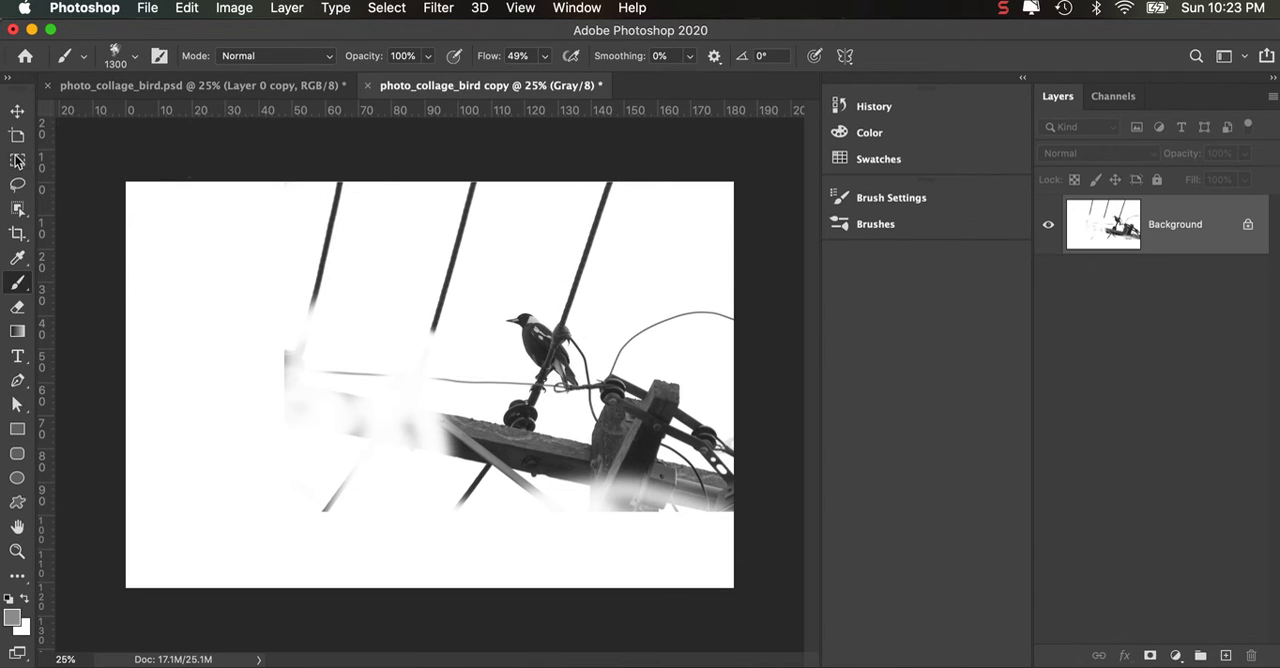
Lasso the right-side pole and wires with 75 px feather and apply a 19-pixel Gaussian Blur
click(18, 184)
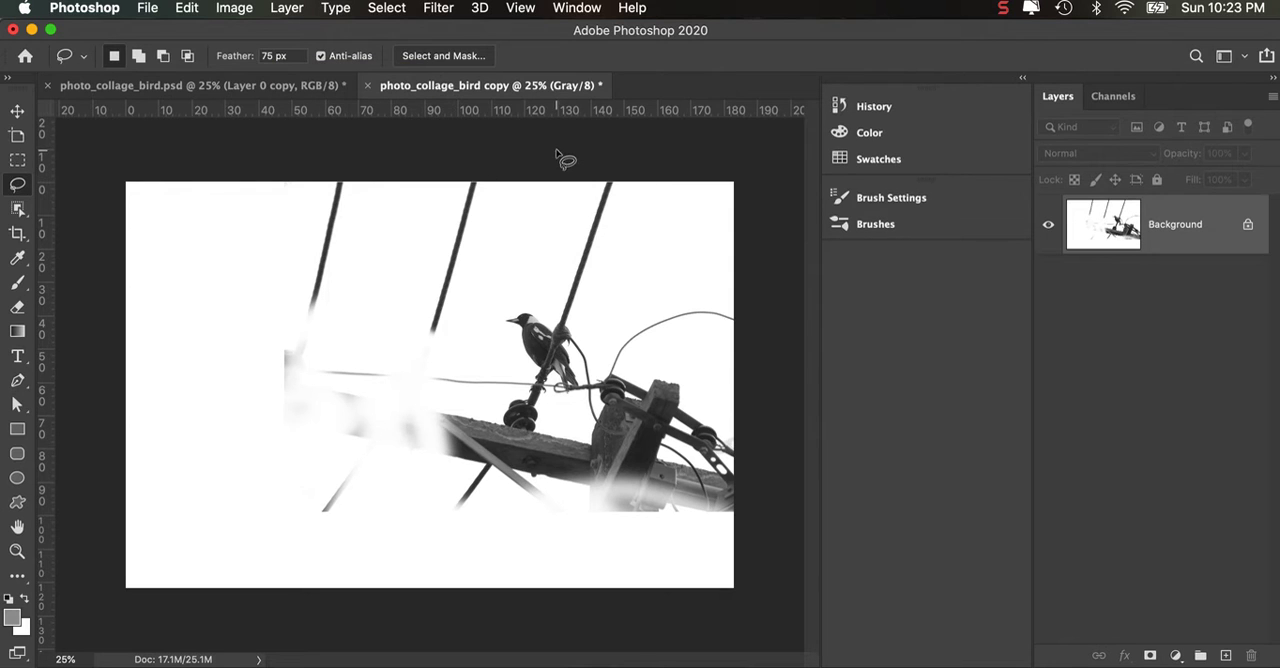
mouse_move(560, 165)
mouse_down()
mouse_move(558, 297)
mouse_move(584, 505)
mouse_move(798, 212)
mouse_up()
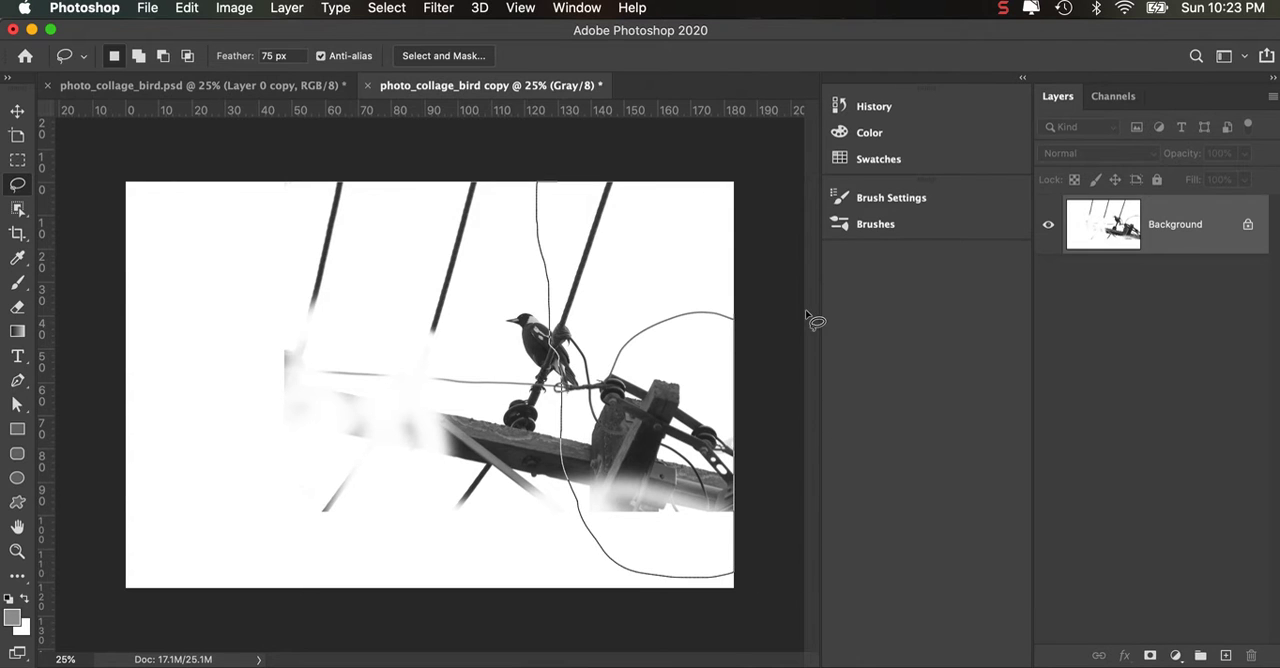
drag(798, 212, 668, 165)
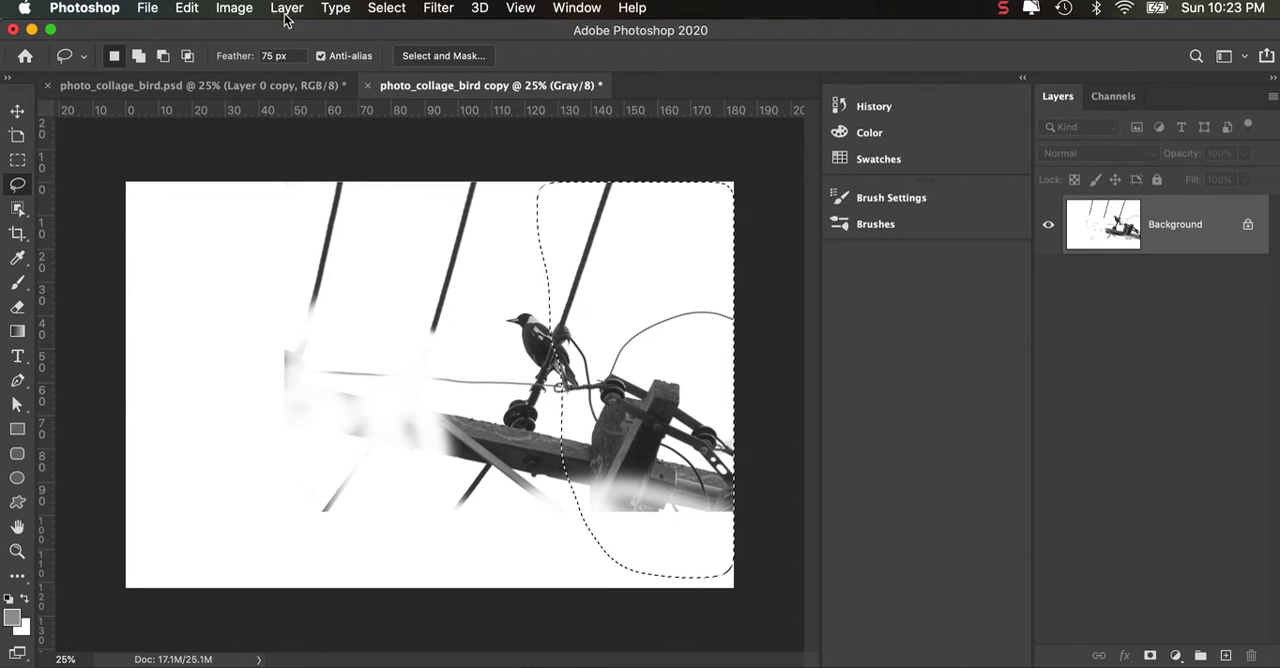
click(438, 8)
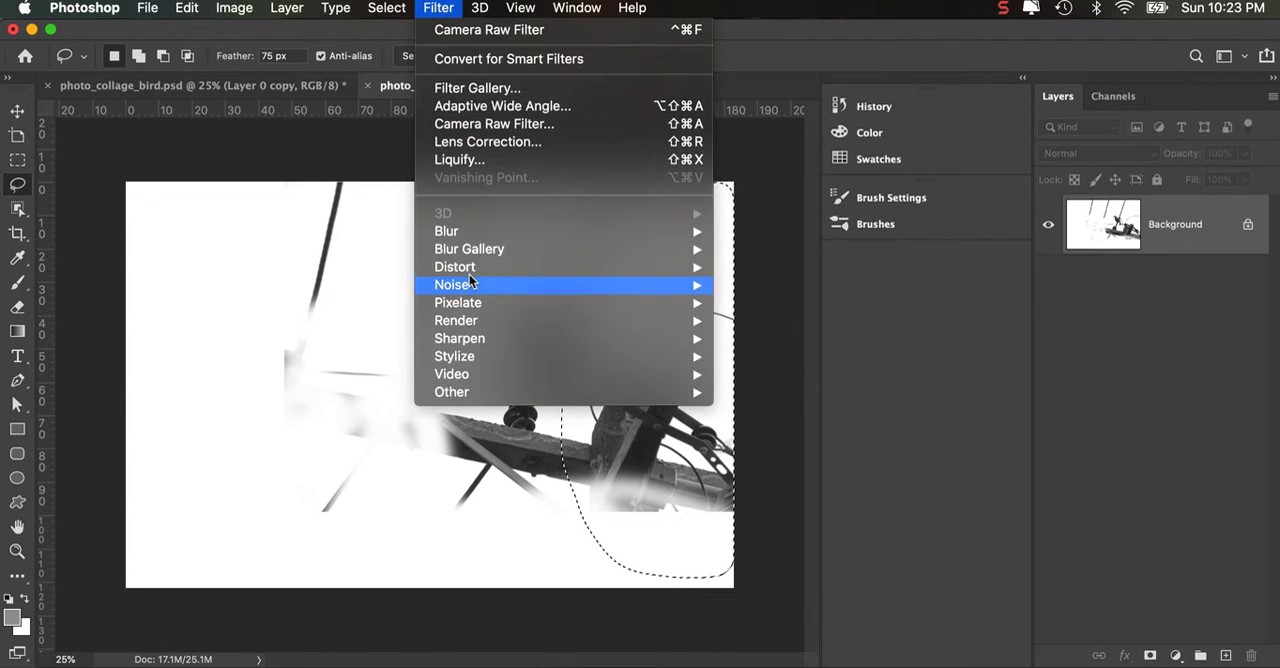
mouse_move(446, 231)
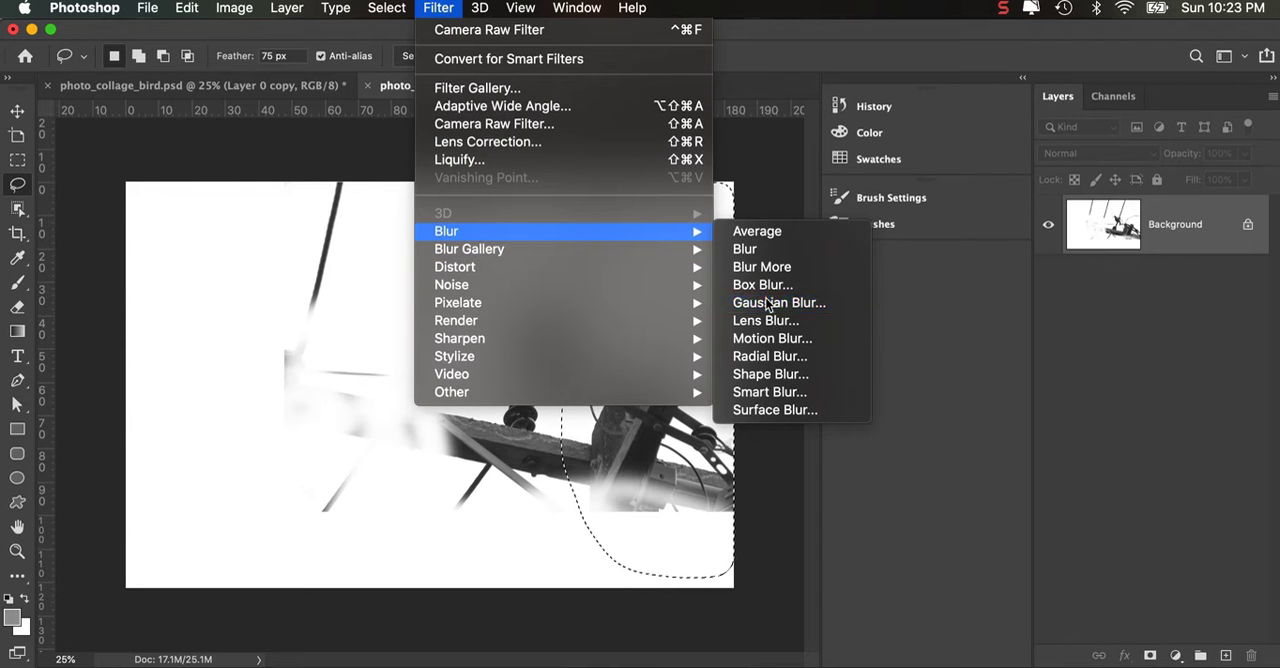
click(770, 300)
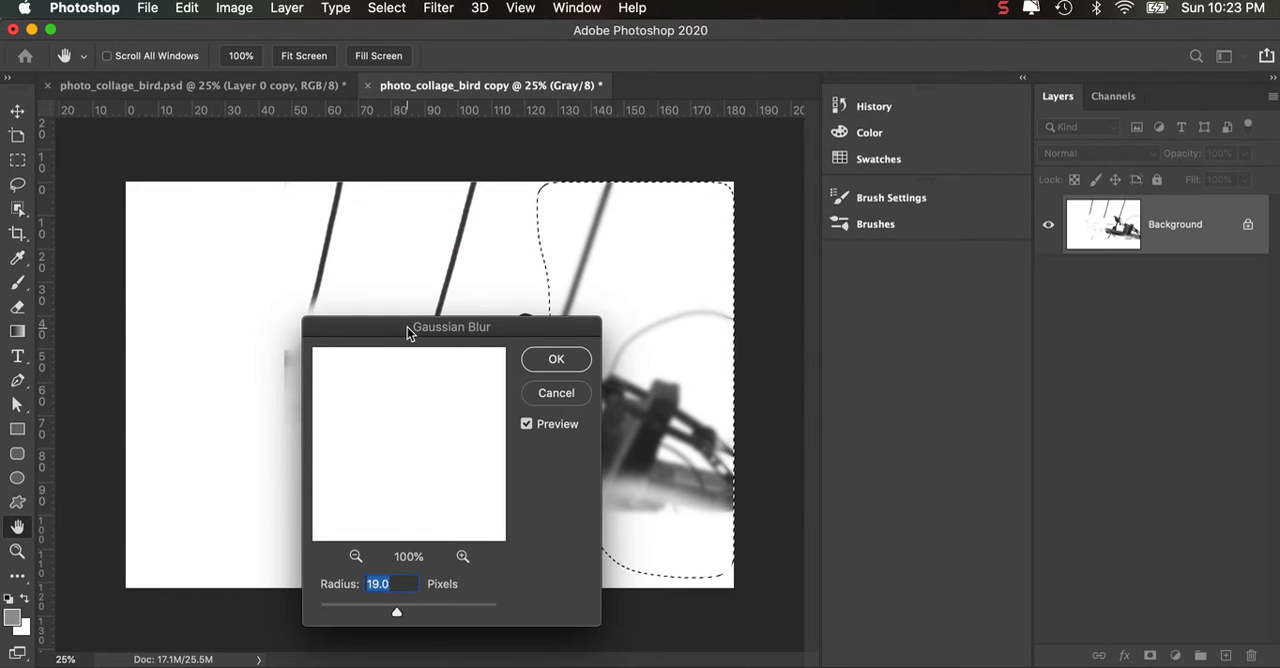
mouse_move(410, 327)
mouse_down()
mouse_move(824, 350)
mouse_move(867, 288)
mouse_up()
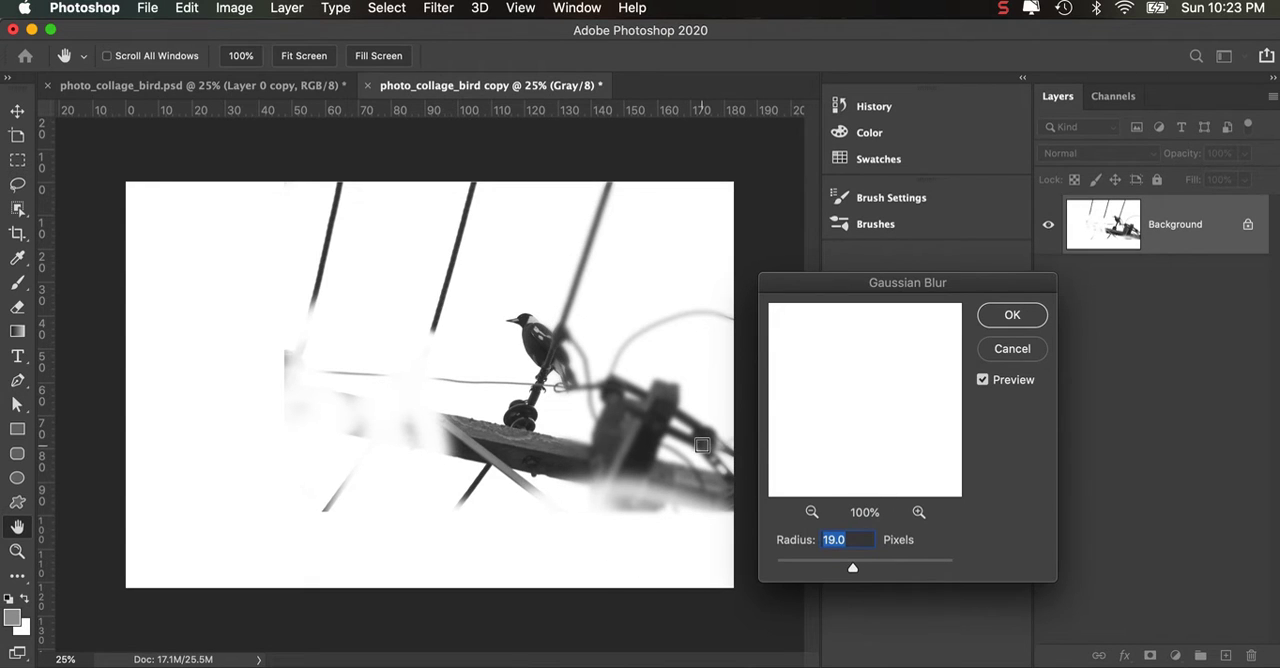
click(1012, 315)
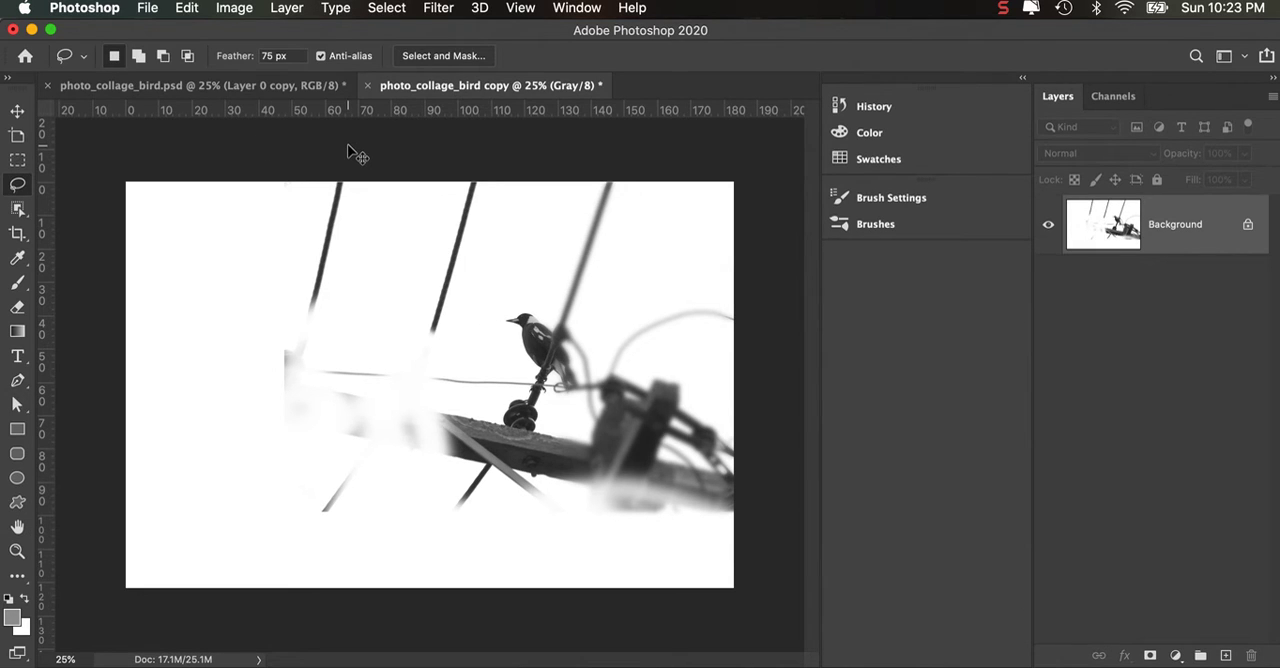
Raise the Levels black input point to 43 to deepen the shadows
key(super+l)
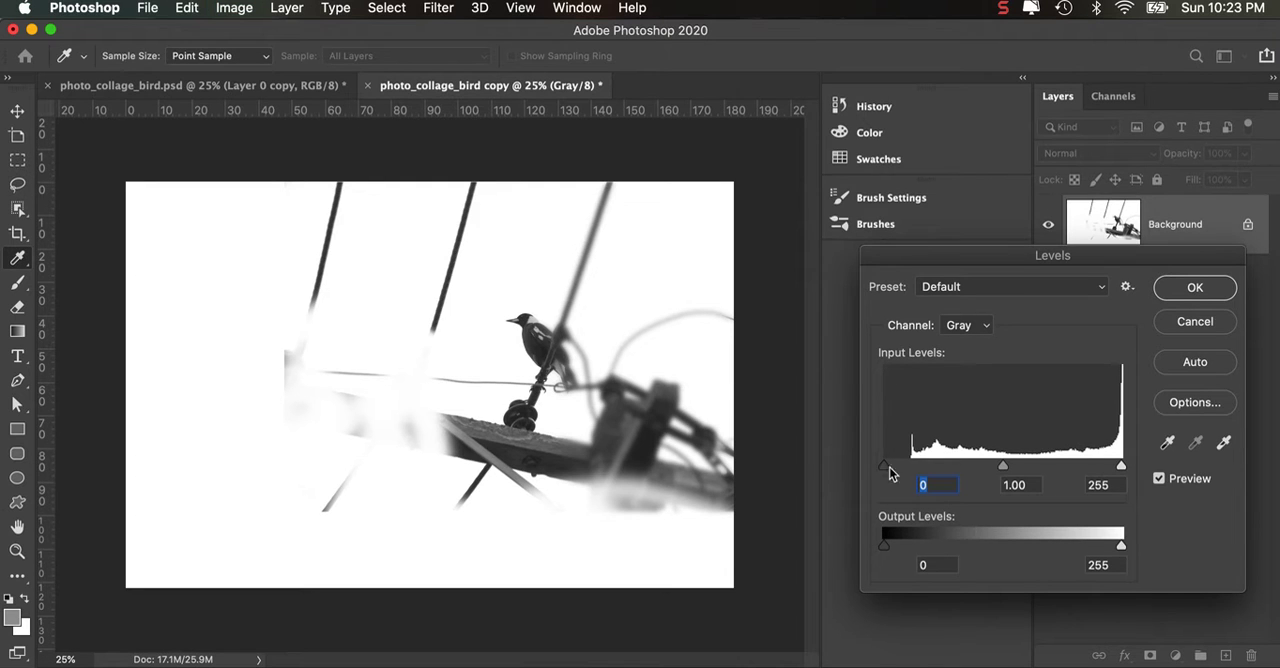
drag(885, 466, 924, 466)
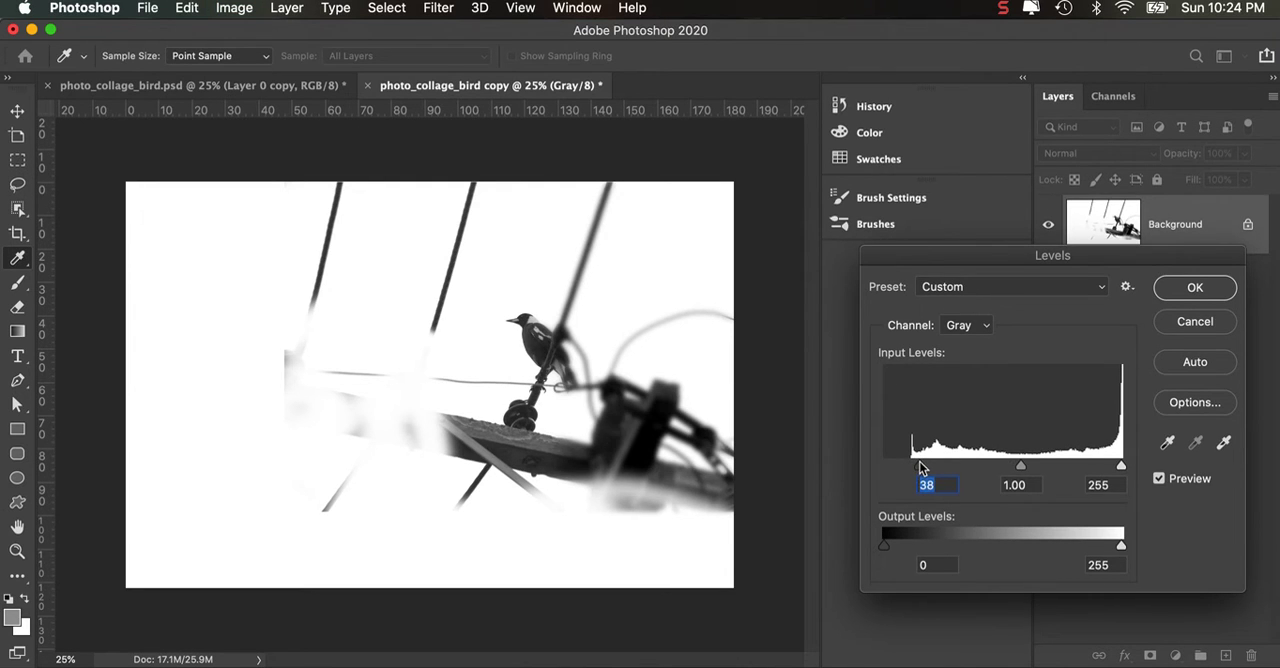
click(1210, 290)
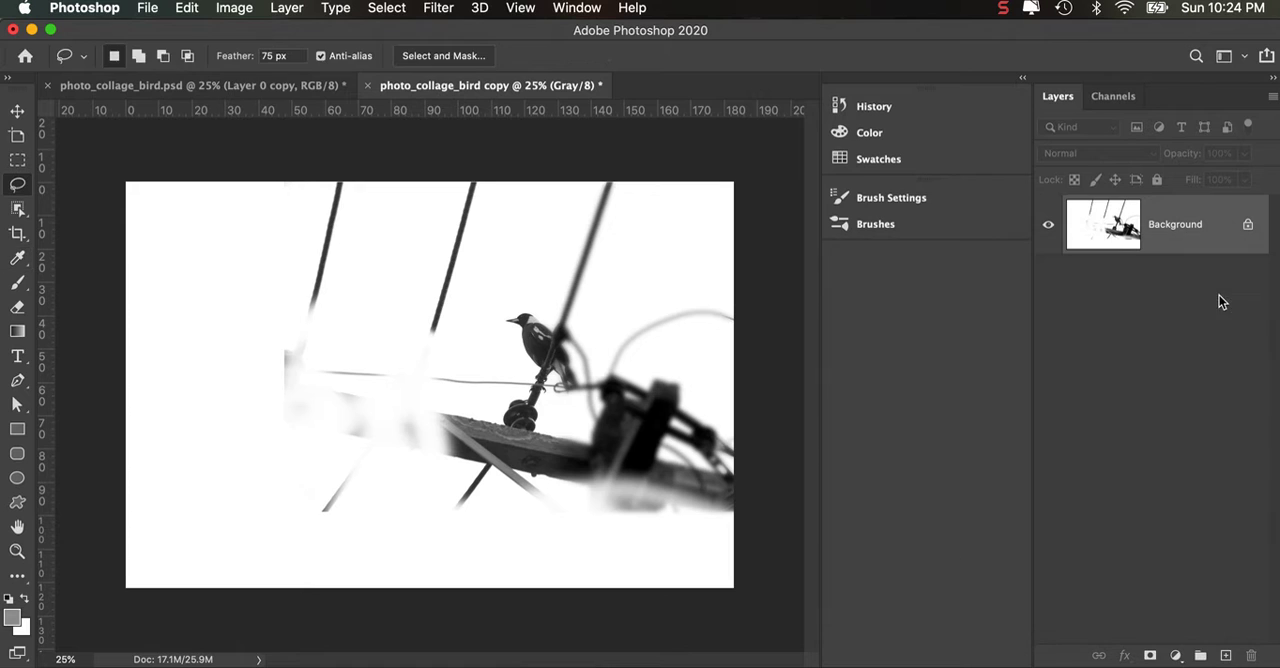
click(234, 8)
mouse_move(244, 30)
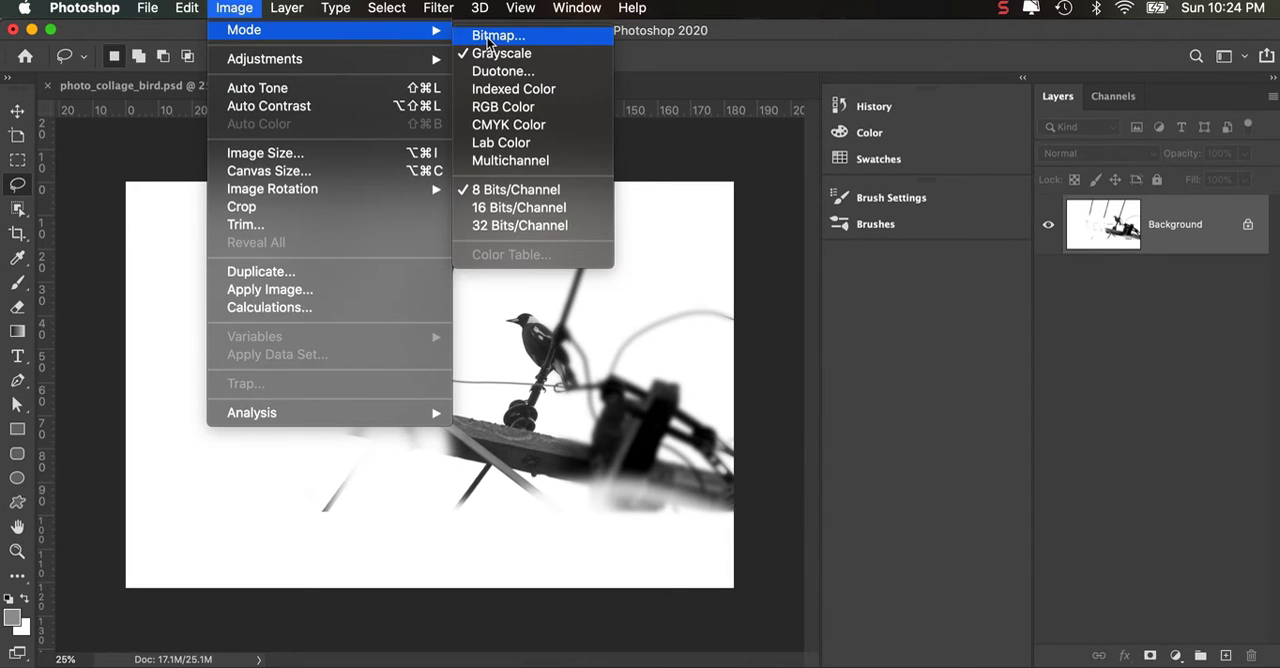
Convert the grayscale copy to Bitmap with a 3-lines-per-inch round halftone screen and zoom in
click(498, 35)
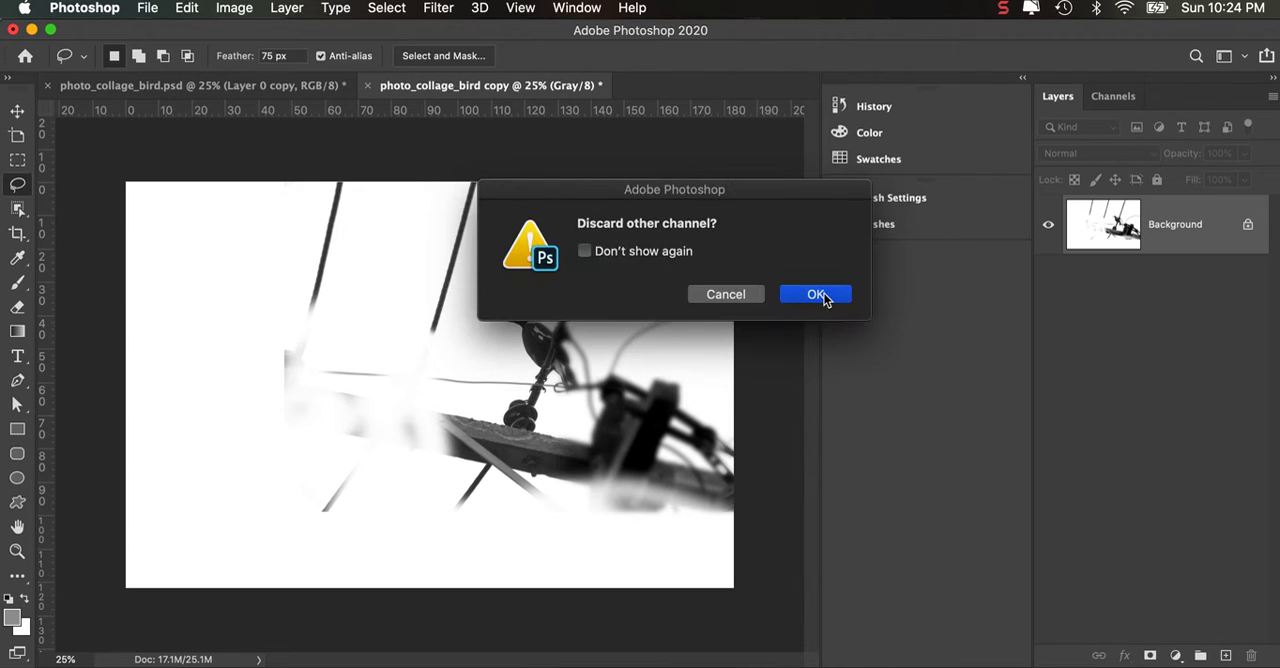
click(818, 294)
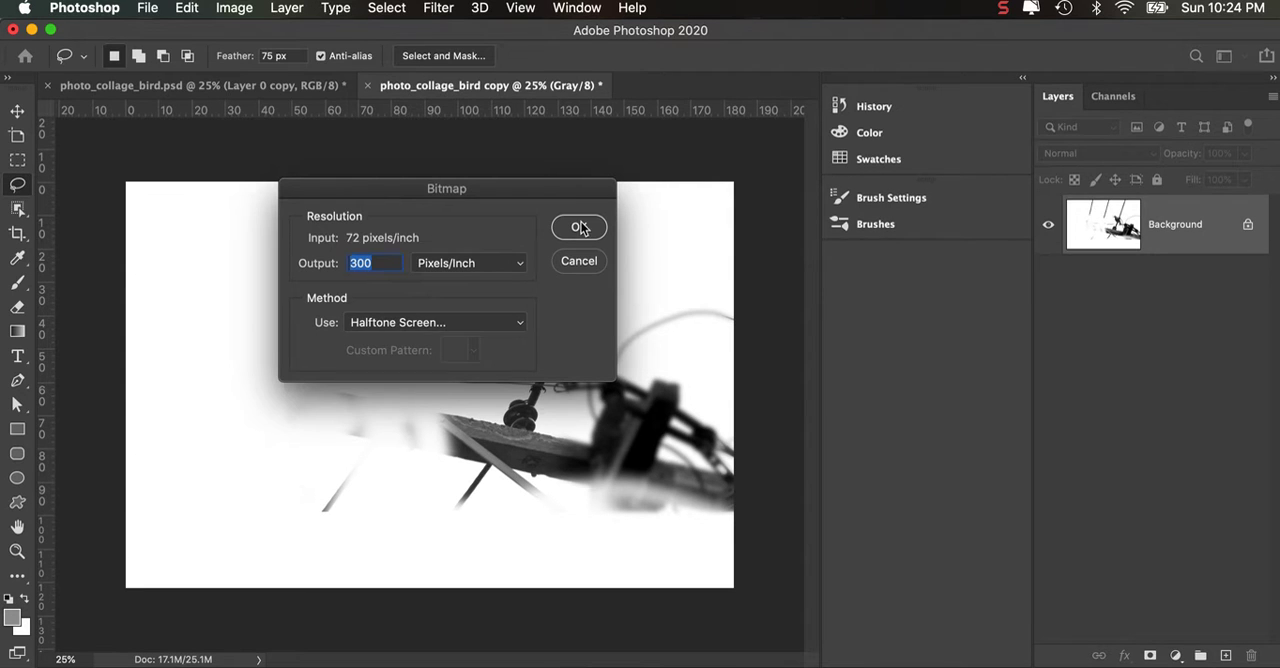
click(580, 228)
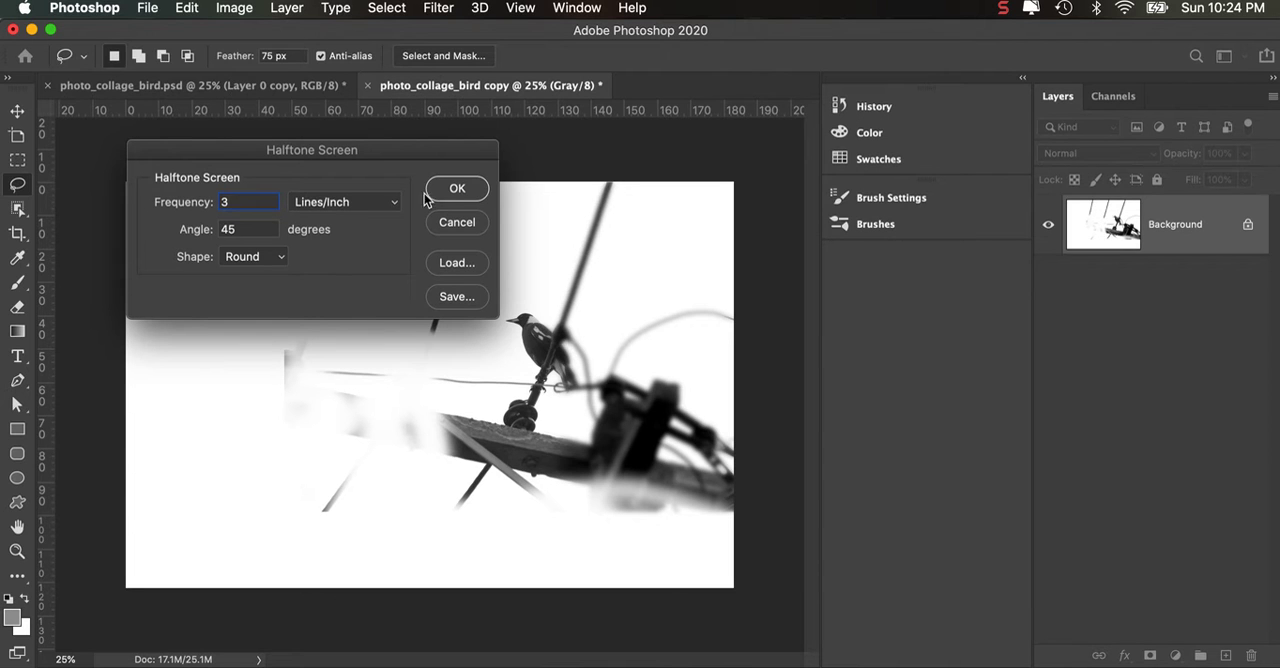
click(443, 192)
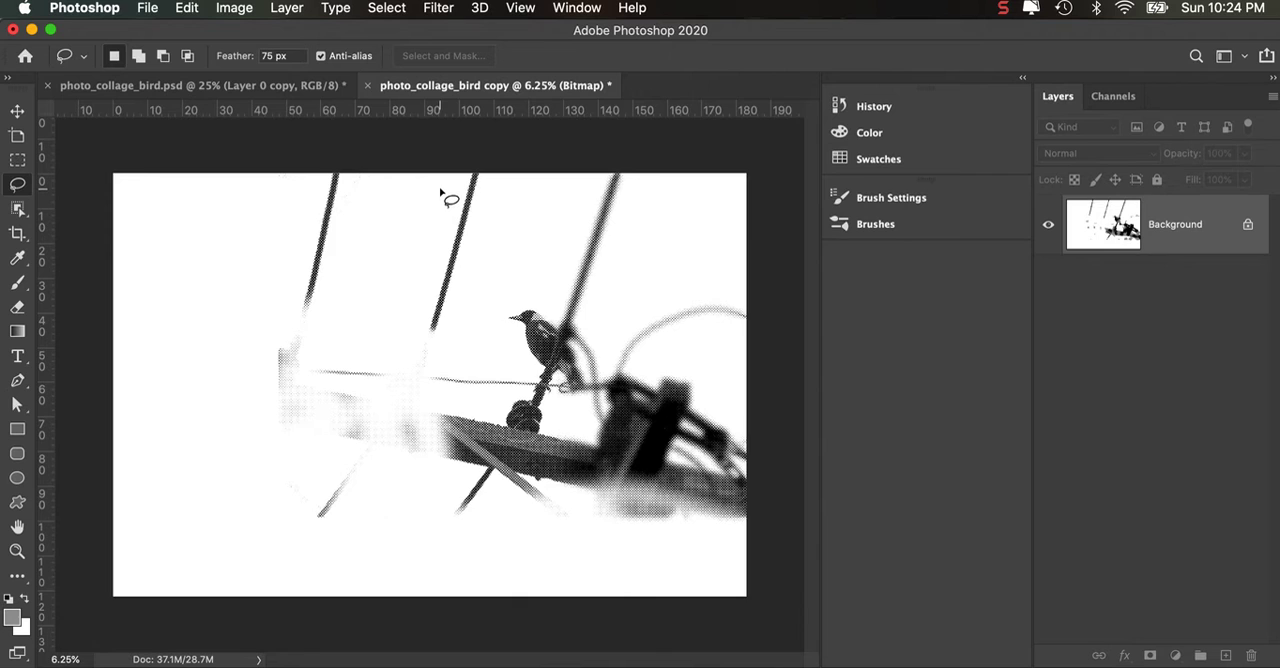
key(super+plus)
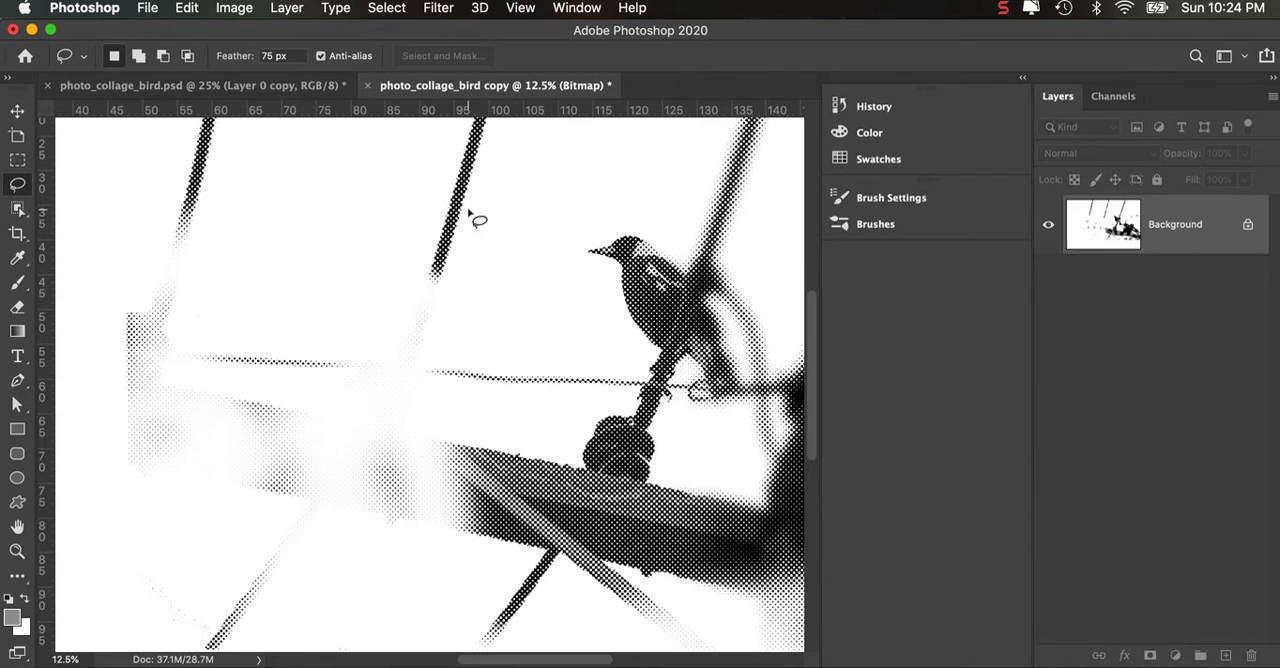
scroll(478, 220, right, 5)
scroll(478, 220, down, 3)
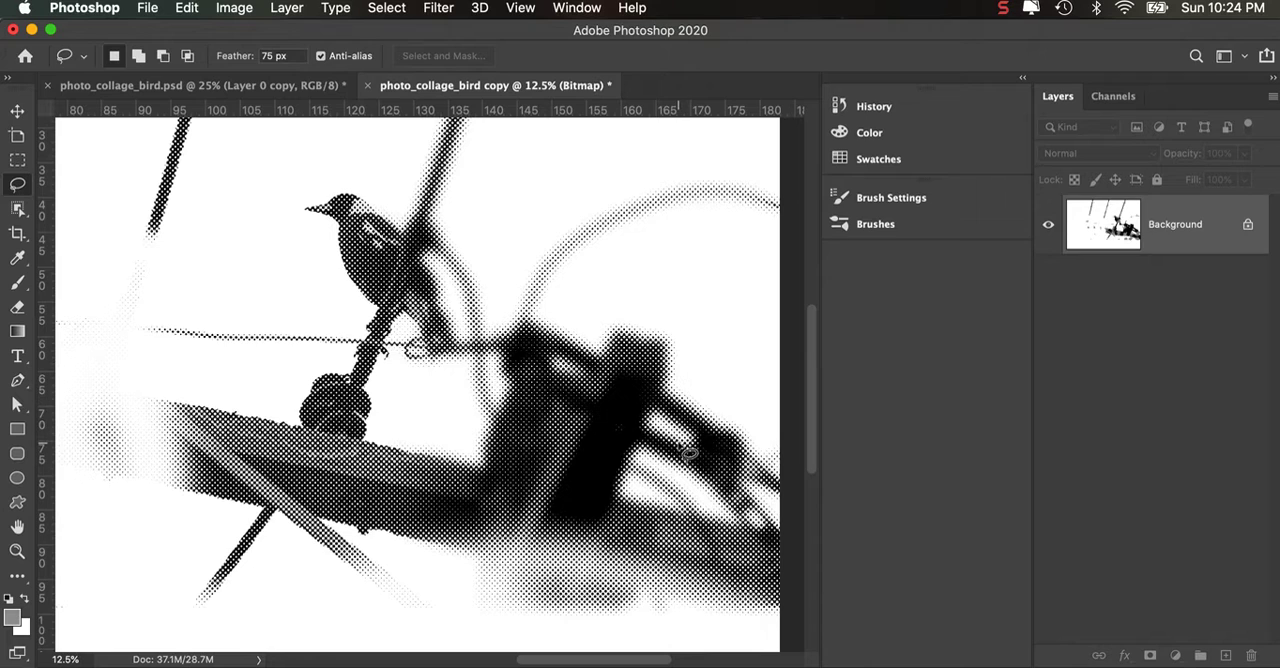
click(234, 8)
mouse_move(244, 30)
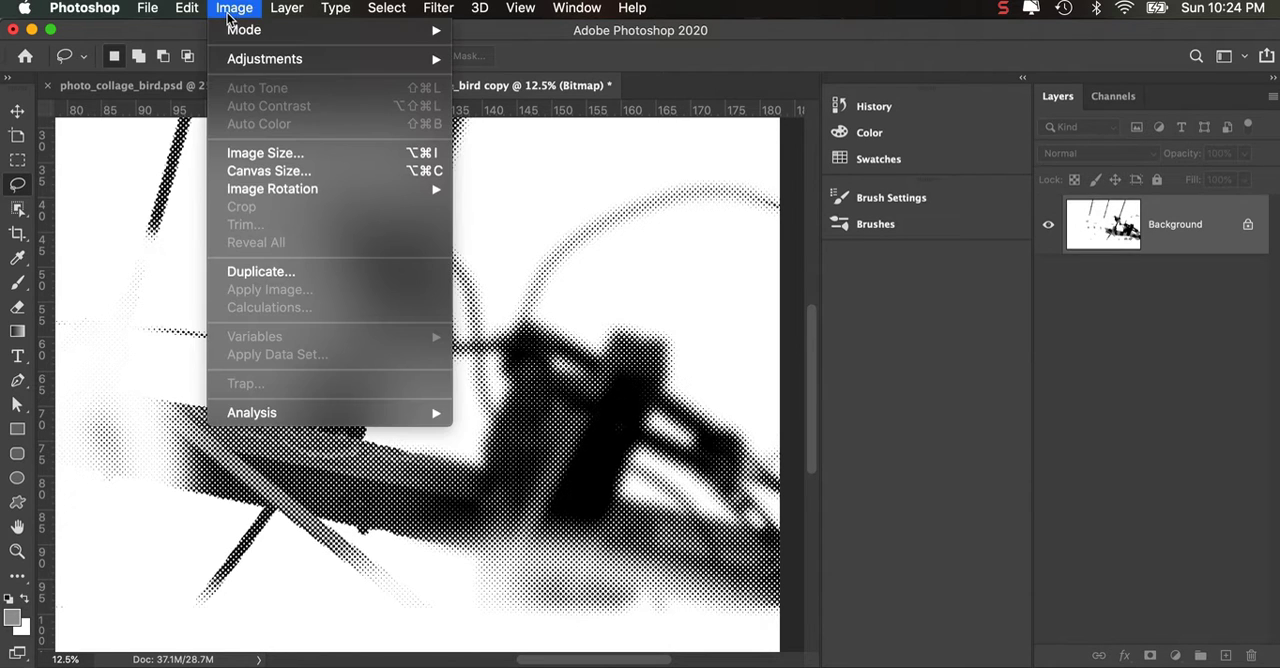
Convert the halftone to Grayscale at size ratio 1, copy it all, and close the copy unsaved
click(506, 53)
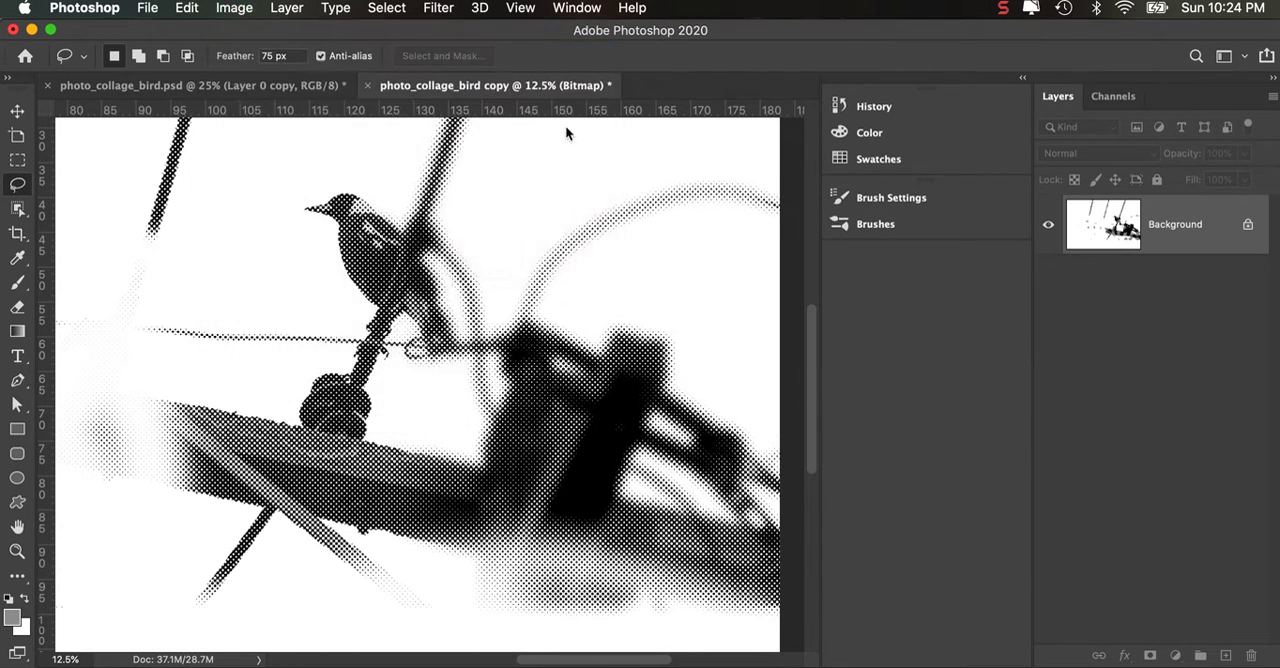
click(607, 255)
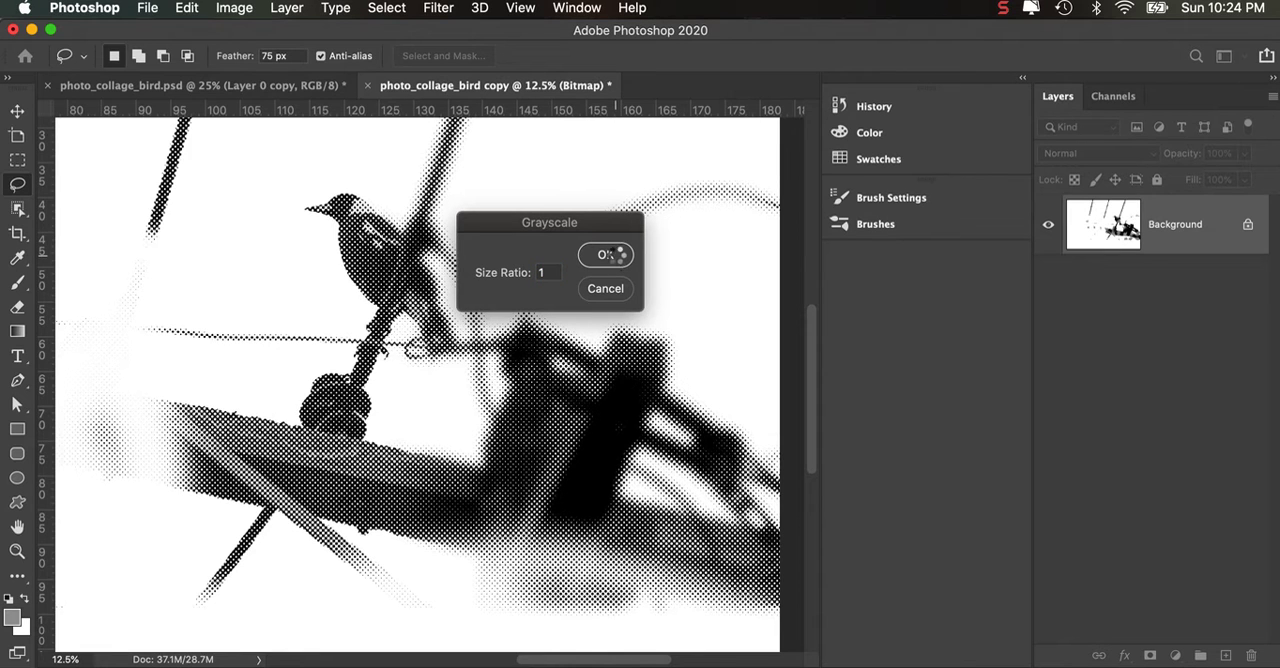
click(607, 254)
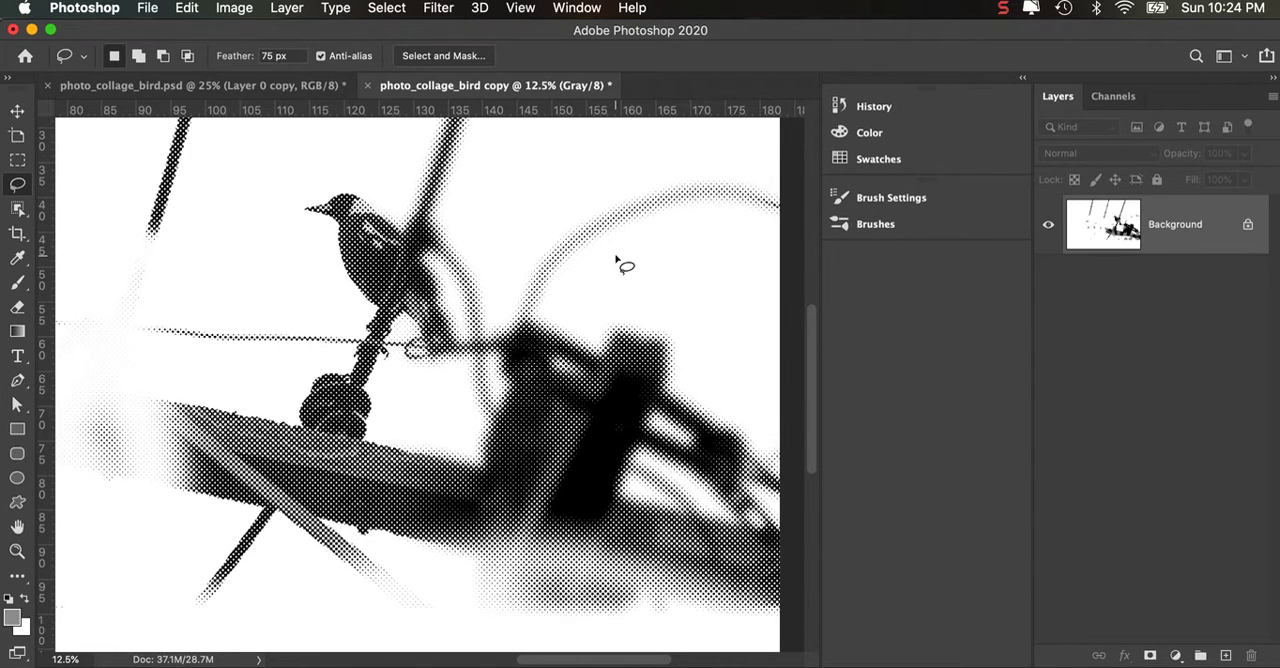
key(super+a)
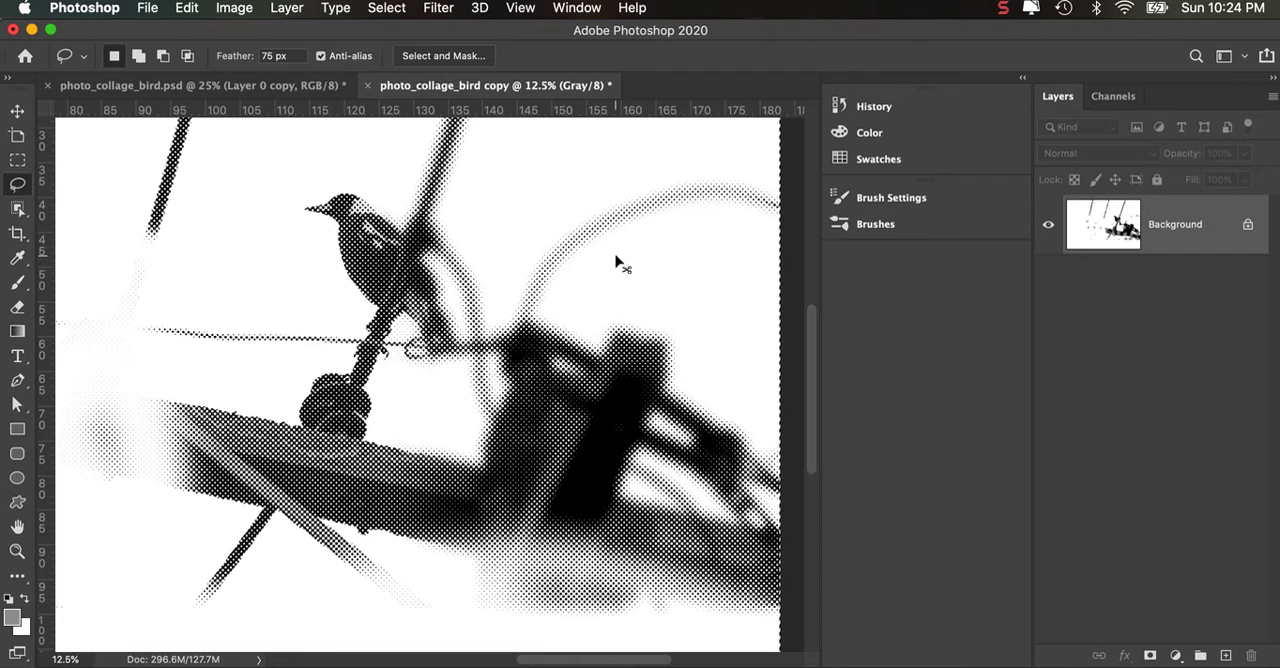
key(super+c)
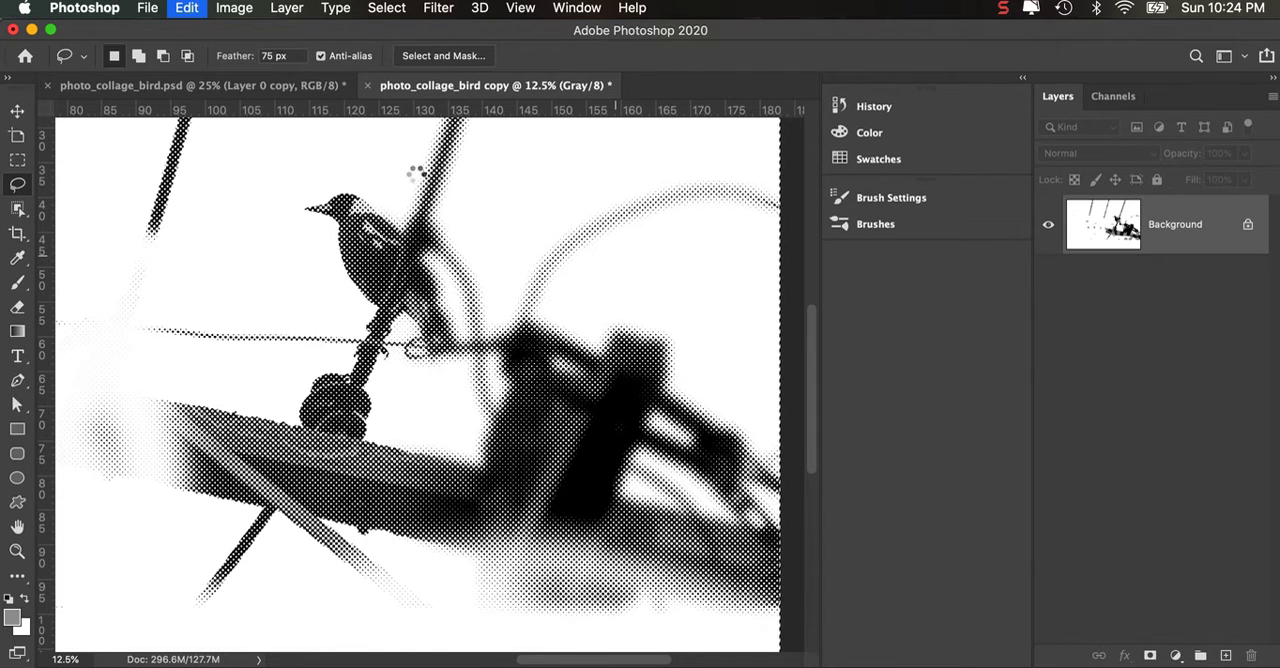
click(369, 85)
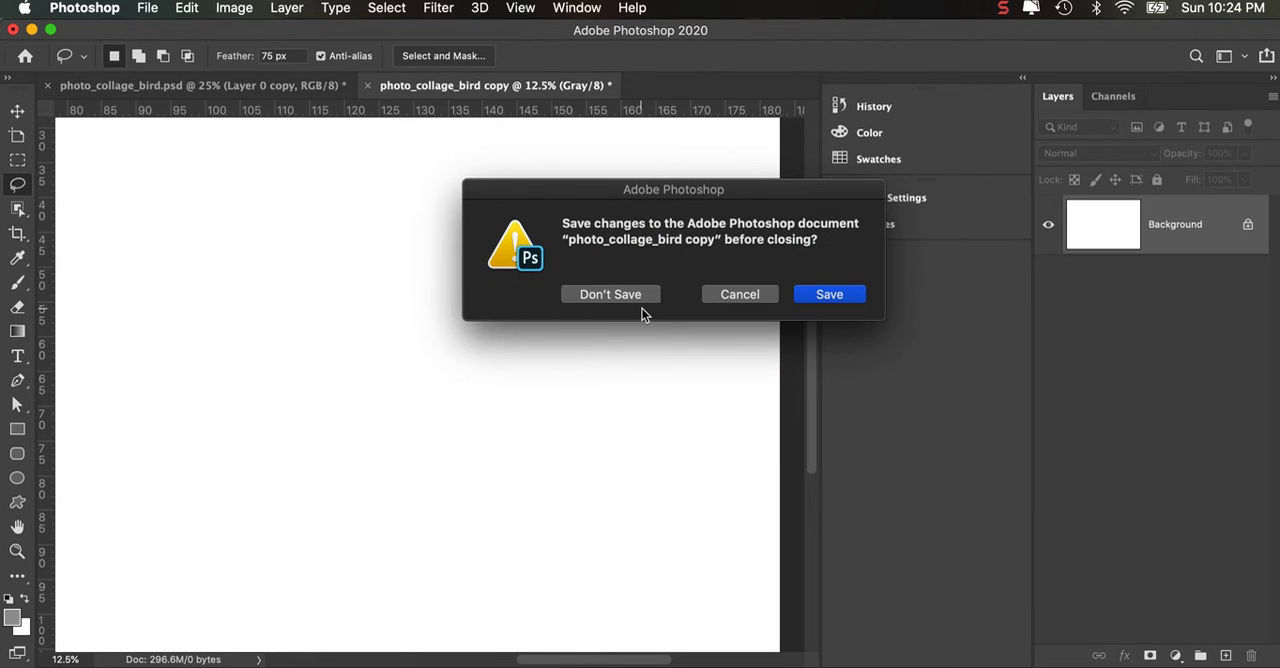
click(610, 294)
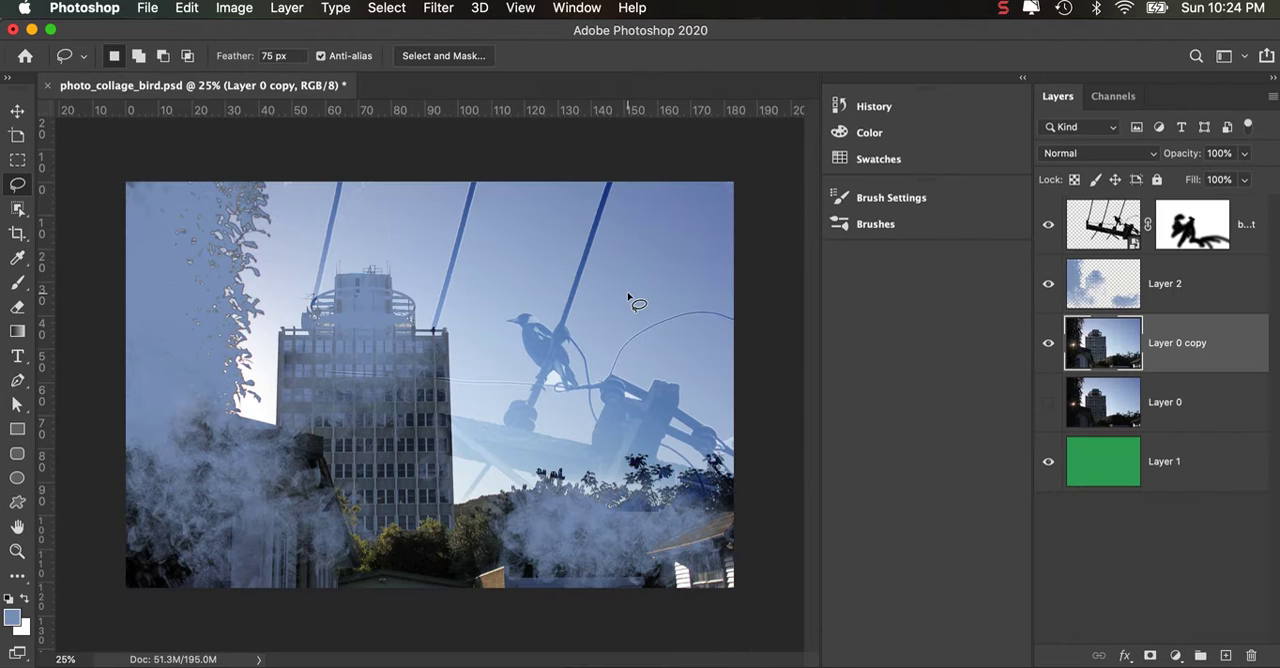
click(1113, 96)
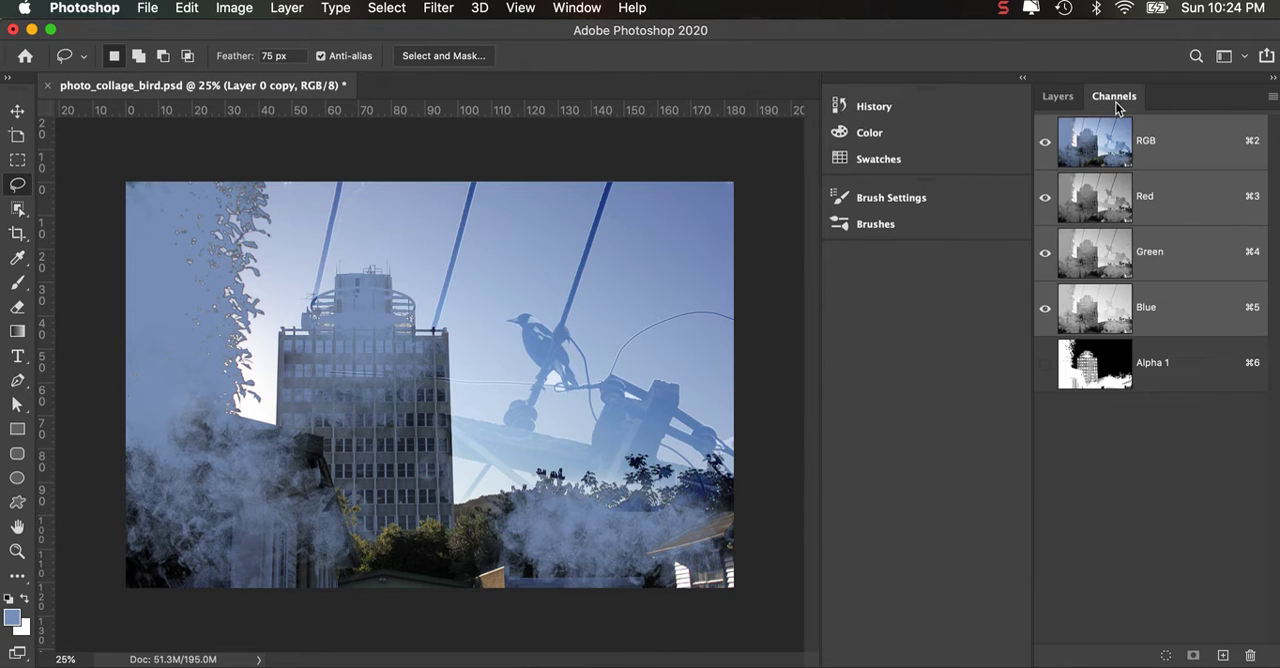
click(1222, 655)
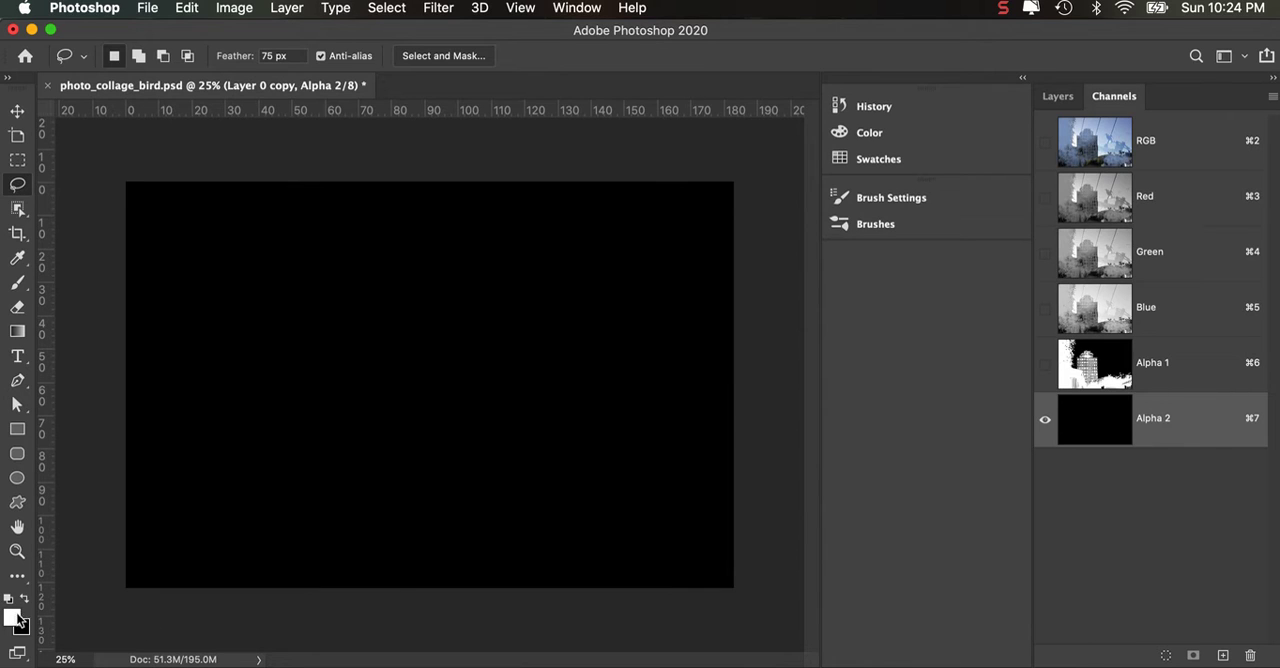
key(super+BackSpace)
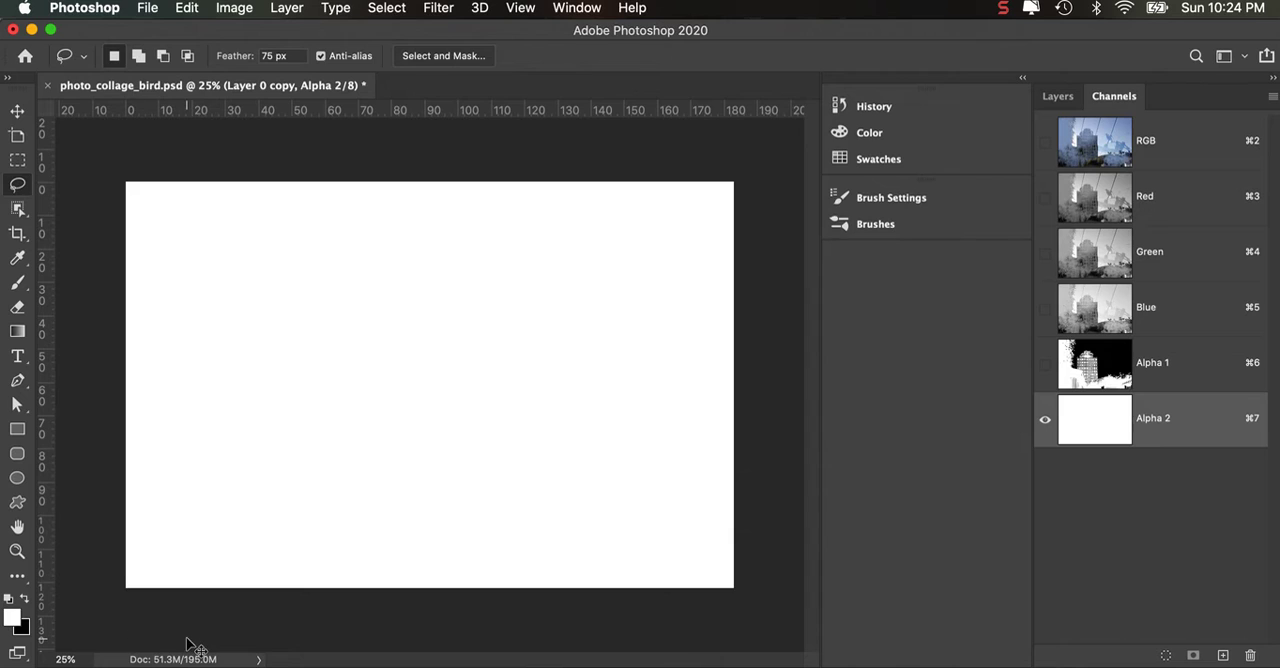
key(super+BackSpace)
key(super+BackSpace)
key(super+BackSpace)
click(1045, 142)
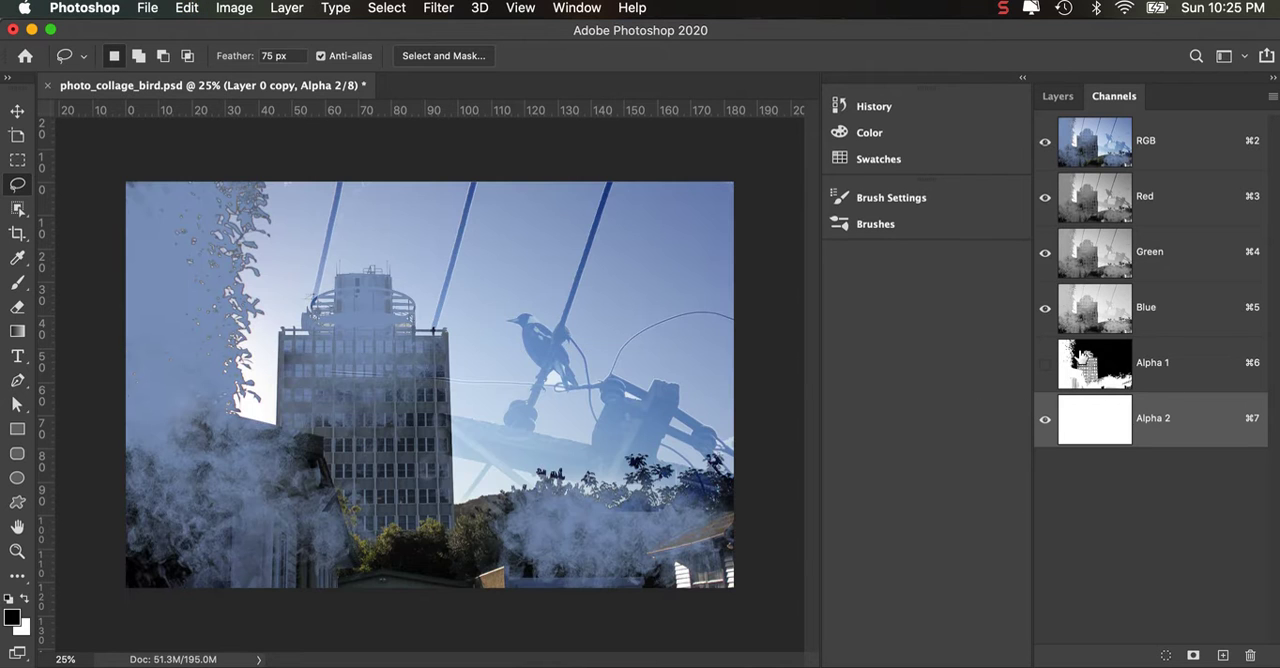
click(1058, 97)
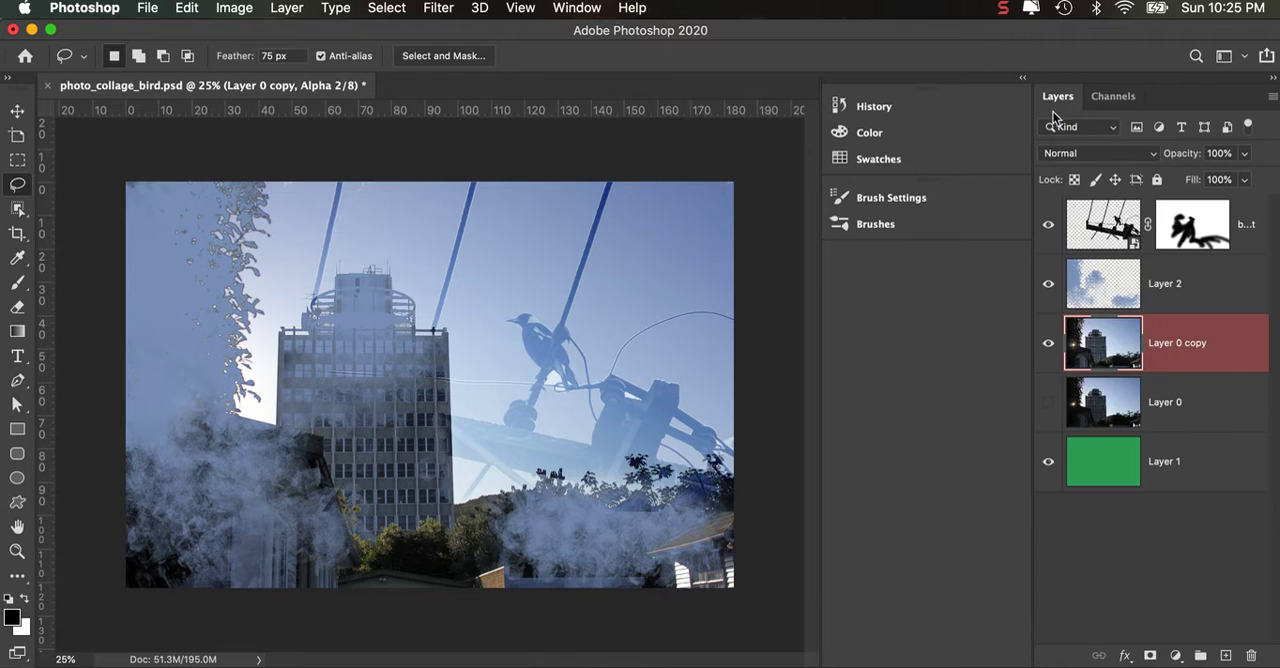
click(1113, 96)
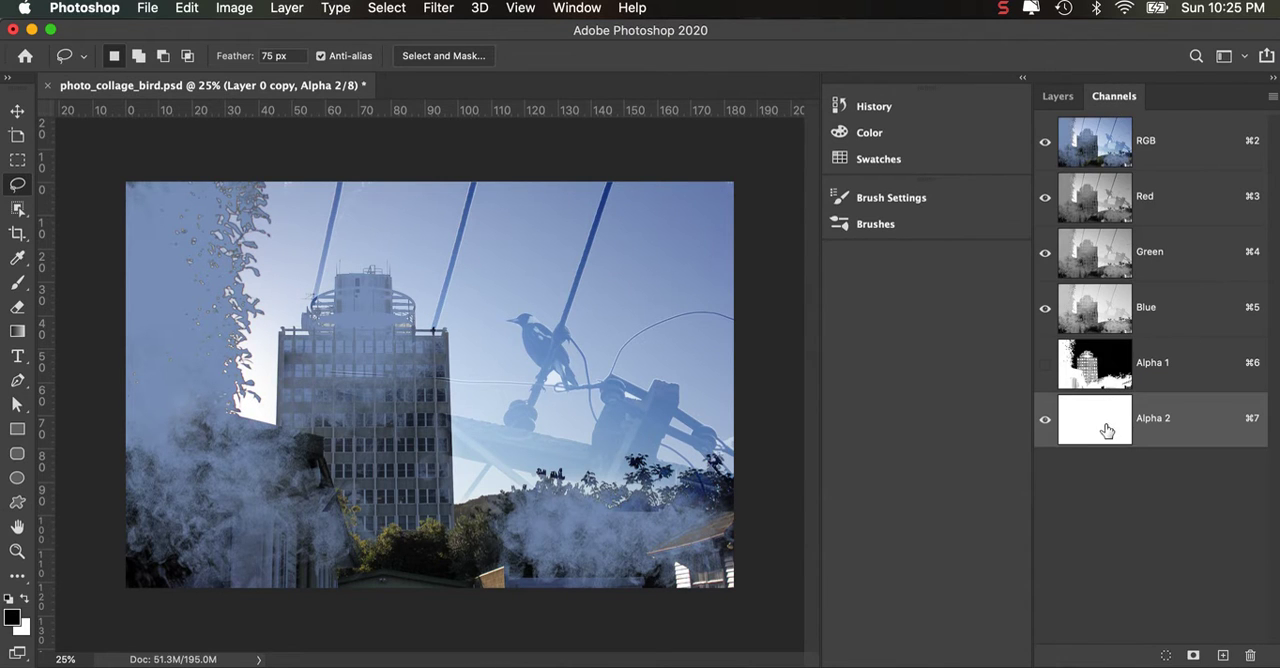
mouse_move(1105, 418)
mouse_down()
mouse_move(1235, 586)
mouse_move(1250, 655)
mouse_up()
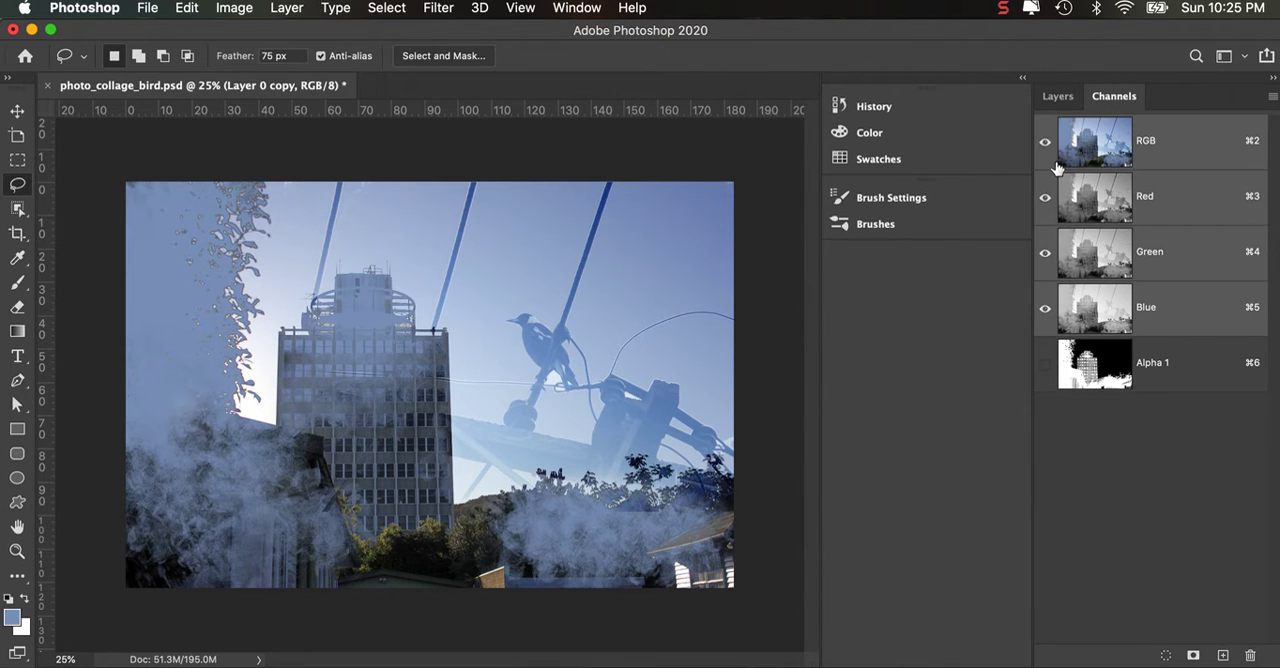
click(1058, 96)
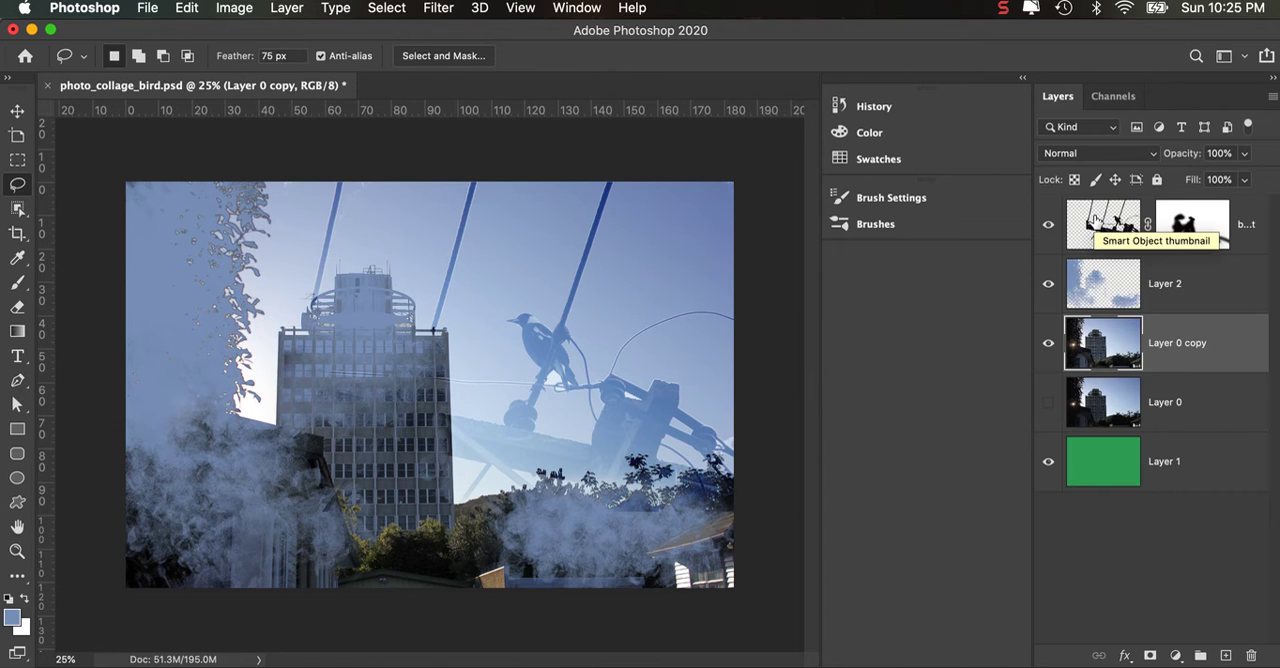
click(1097, 218)
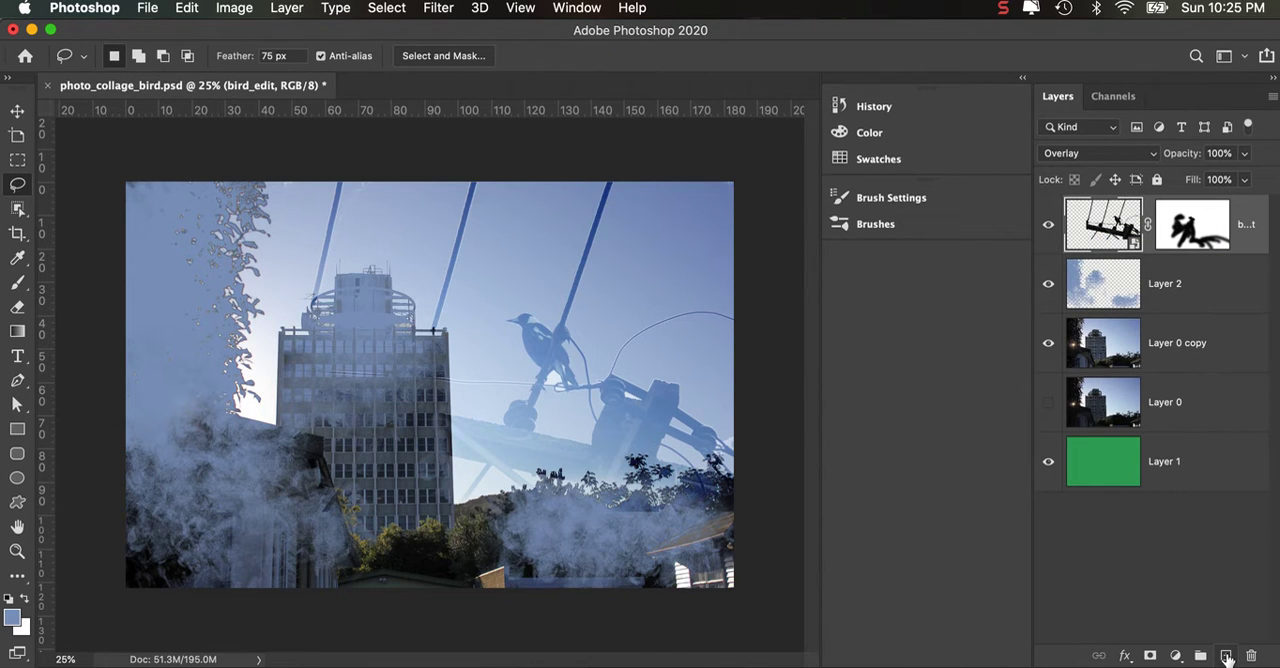
Paste the halftone bird into a new Layer 3 and zoom out to see it whole
click(1226, 656)
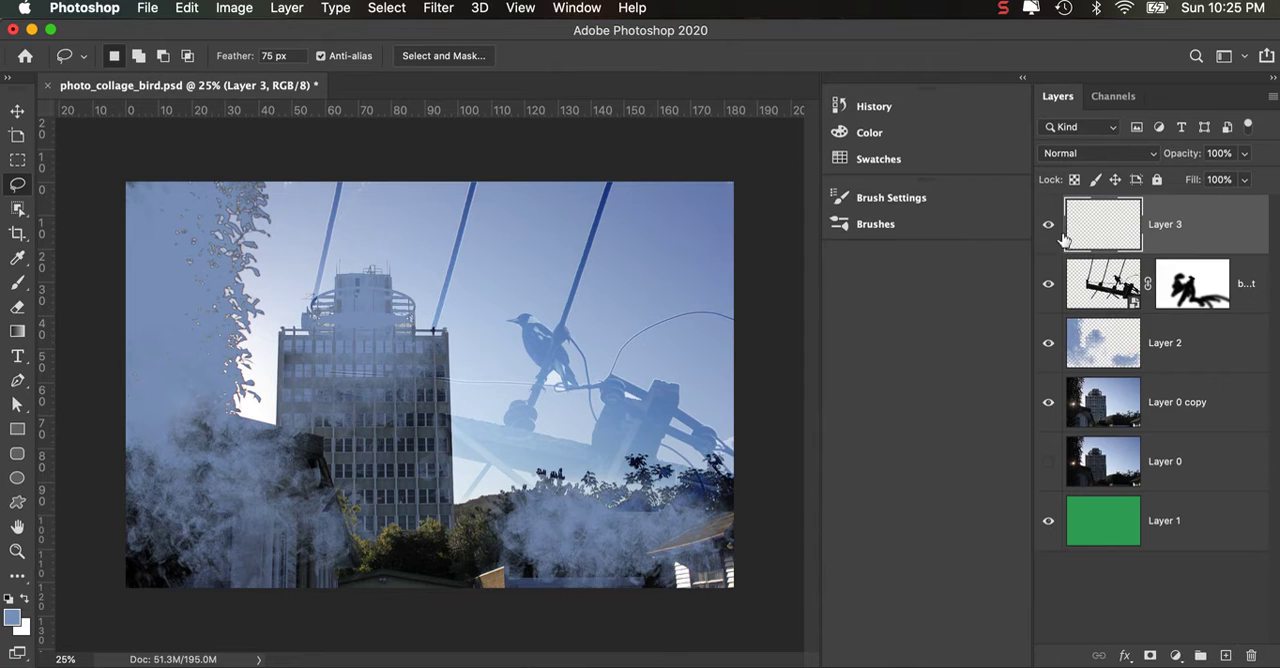
key(super+v)
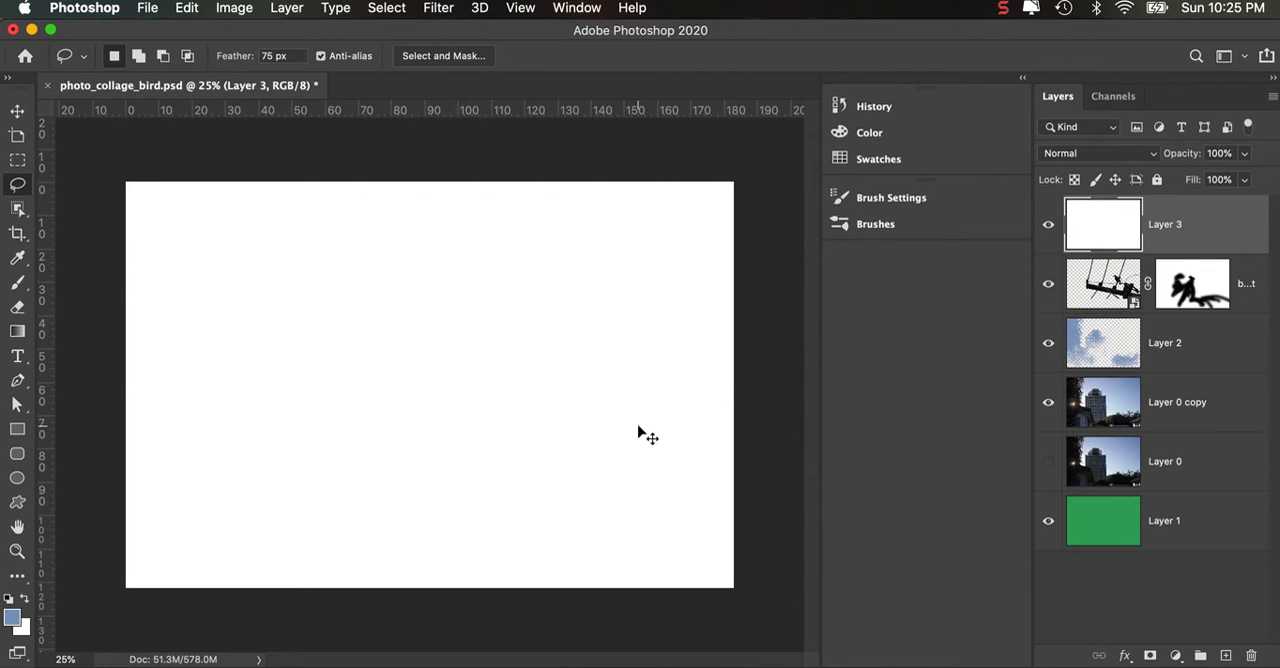
key(super+minus)
key(super+minus)
key(super+minus)
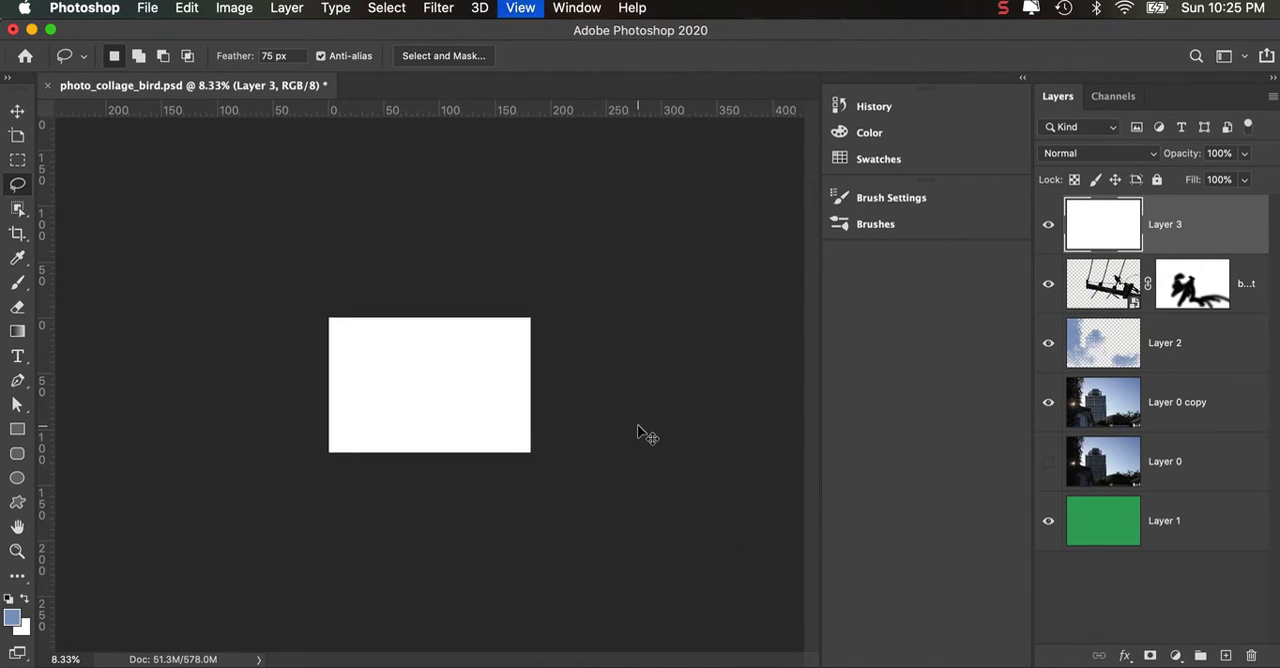
key(super+minus)
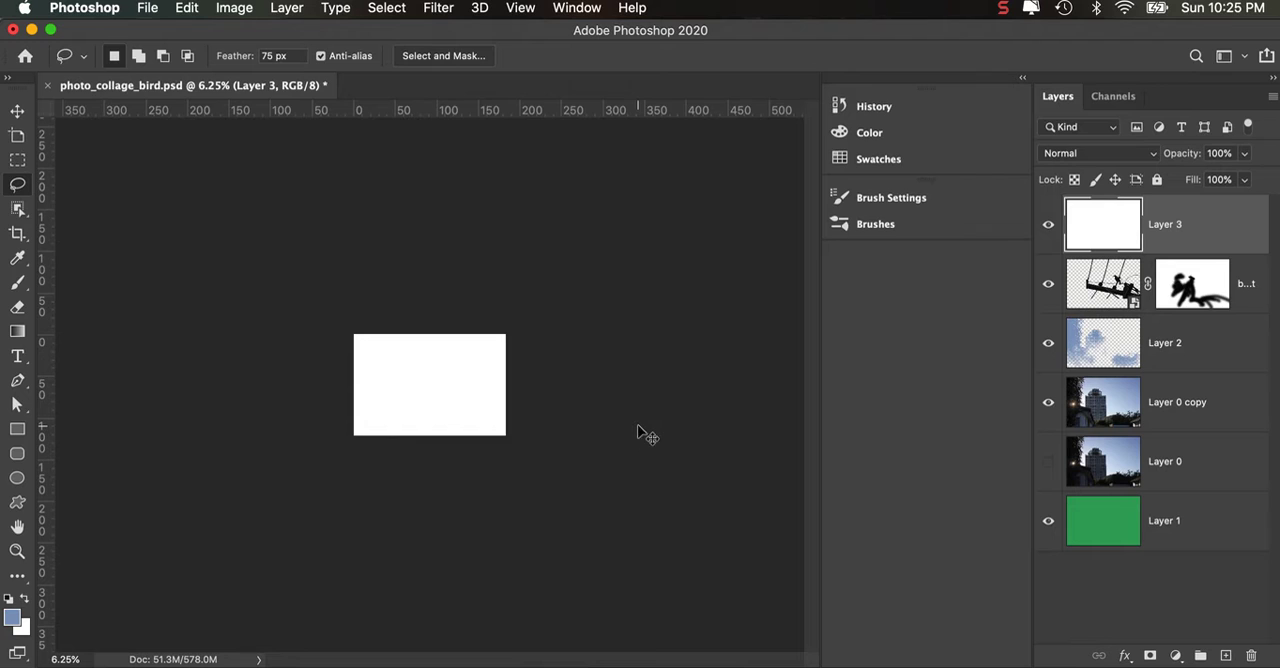
Free-transform the pasted bird down to about 24% so it fits the canvas
key(super+t)
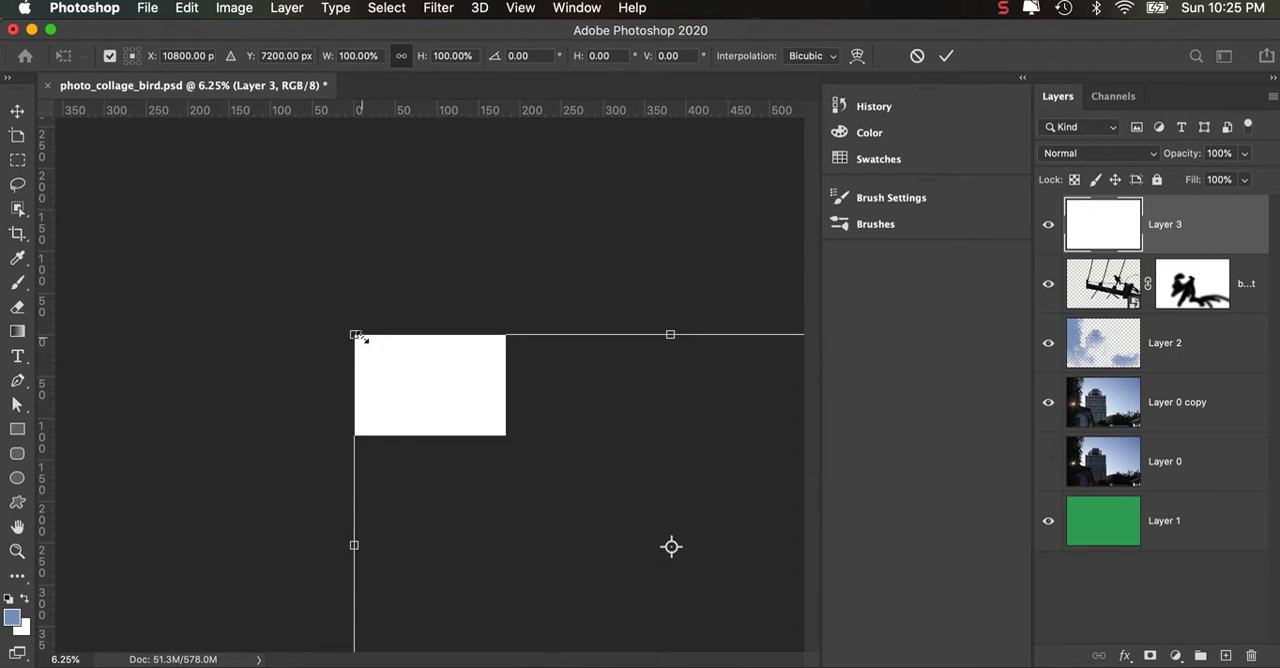
mouse_move(354, 334)
mouse_down()
mouse_move(585, 490)
mouse_move(452, 408)
mouse_move(422, 408)
mouse_up()
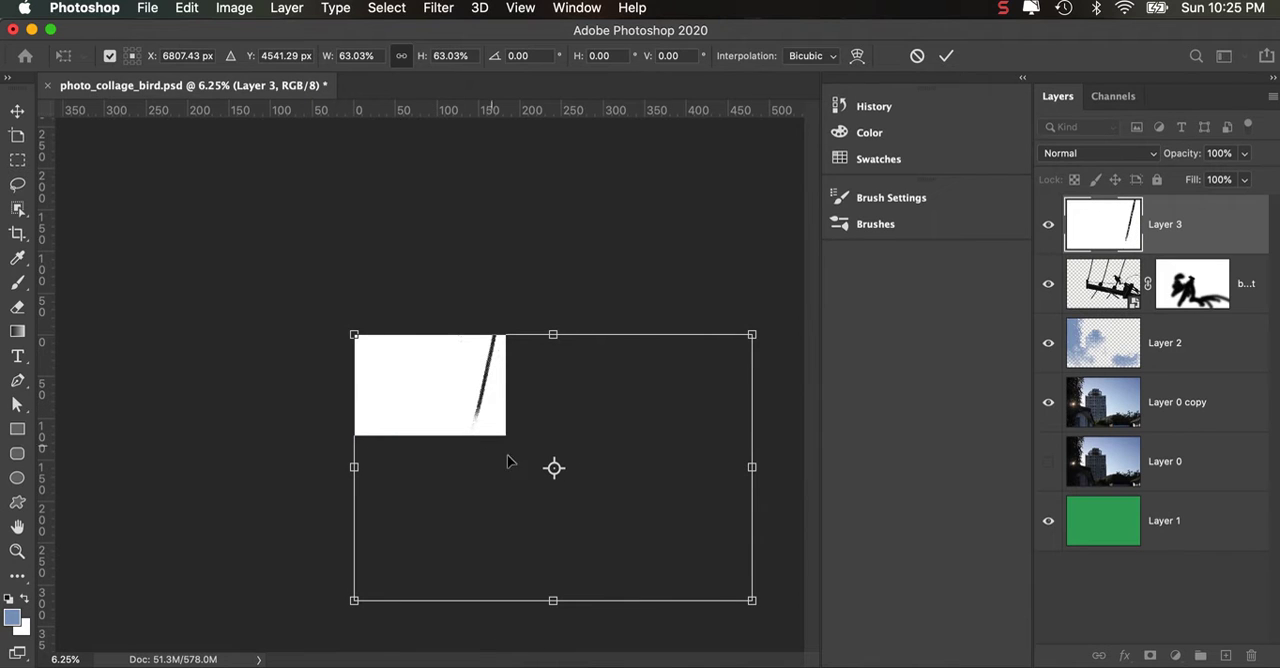
drag(753, 602, 494, 463)
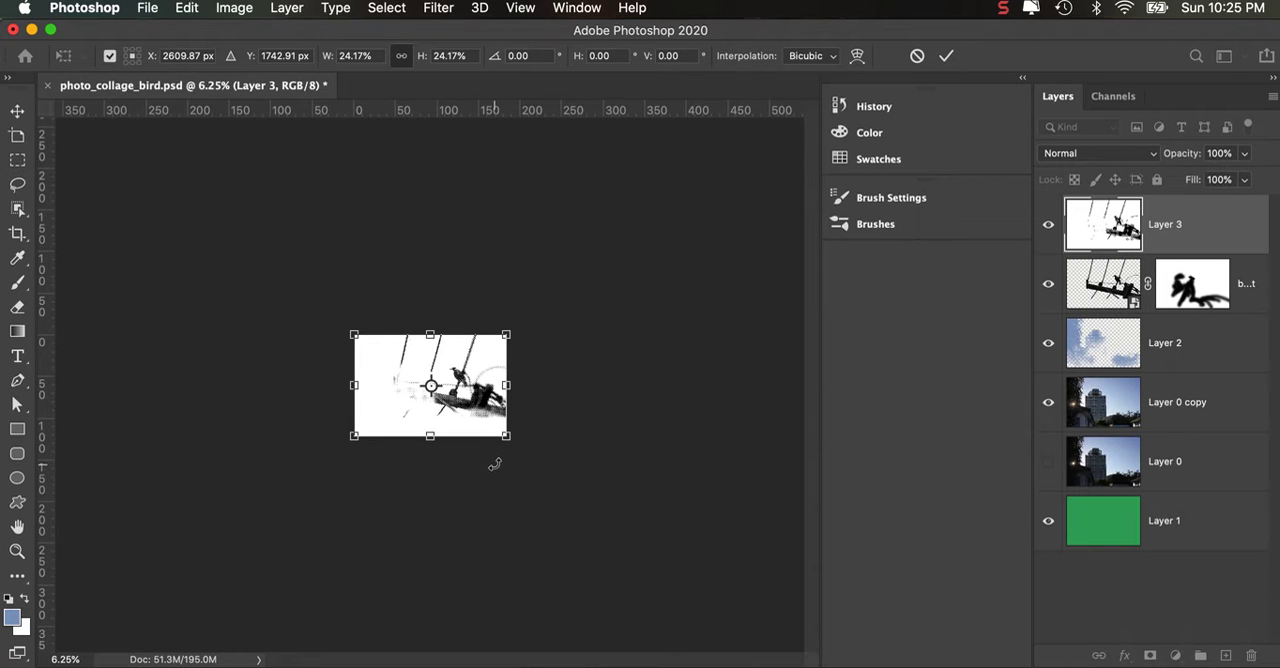
key(super+plus)
key(super+plus)
key(super+plus)
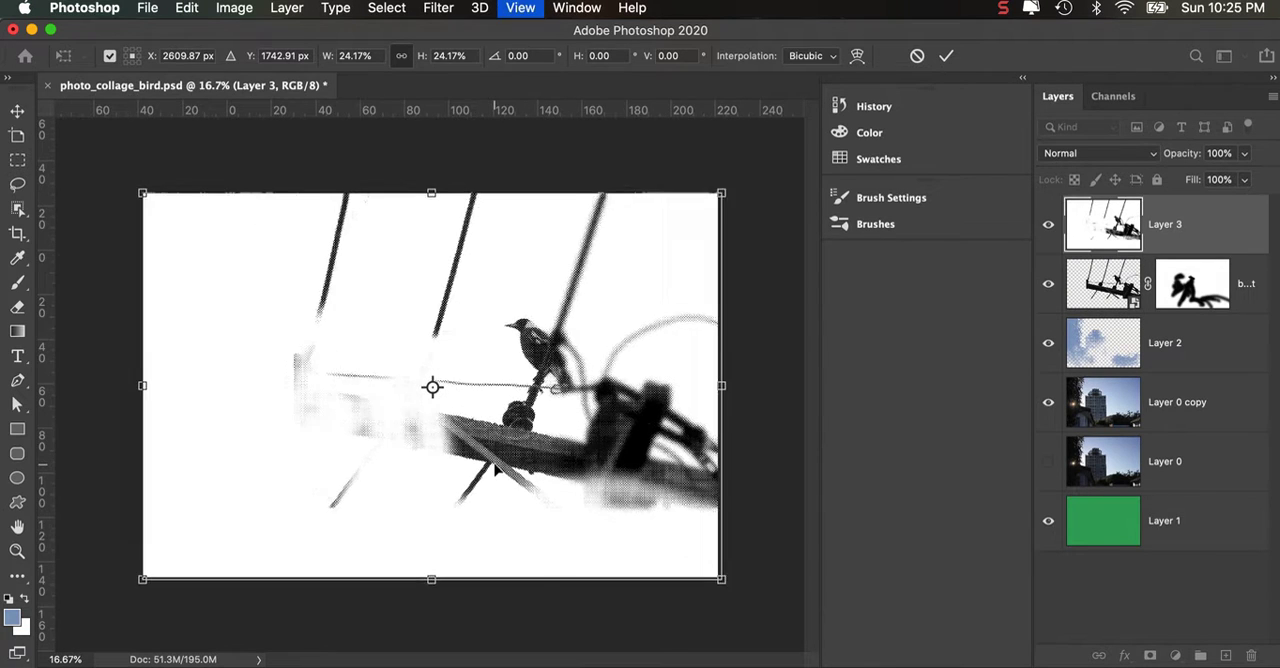
key(super+plus)
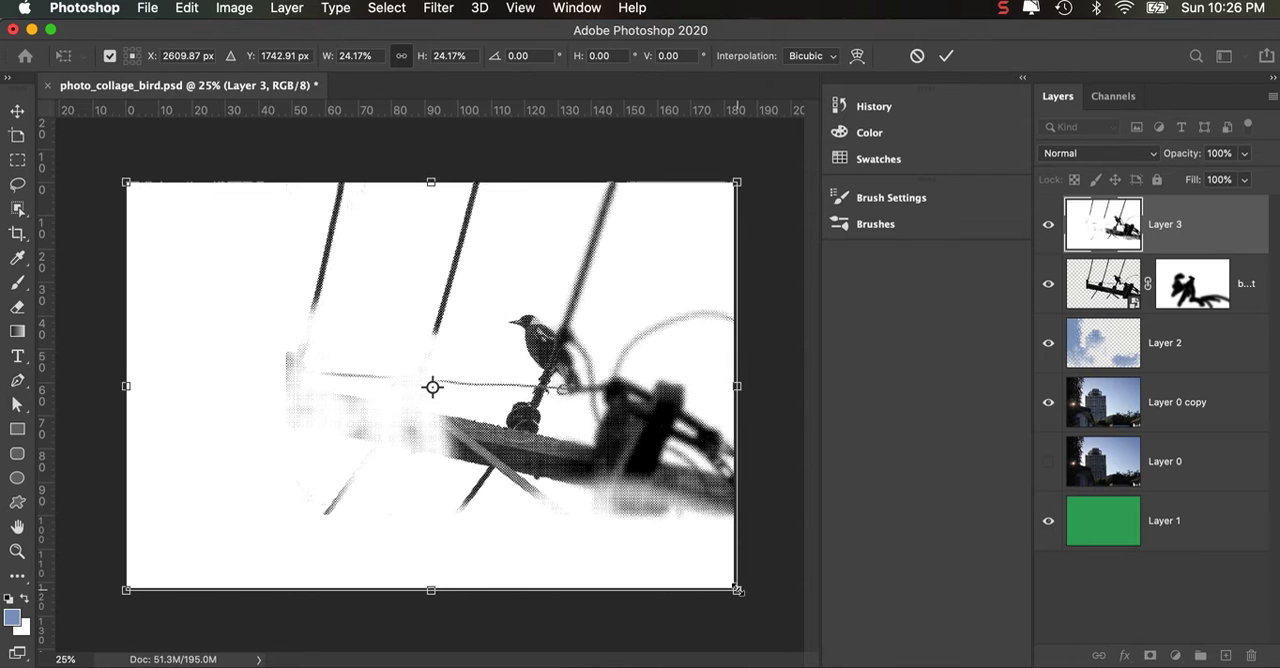
drag(739, 590, 733, 587)
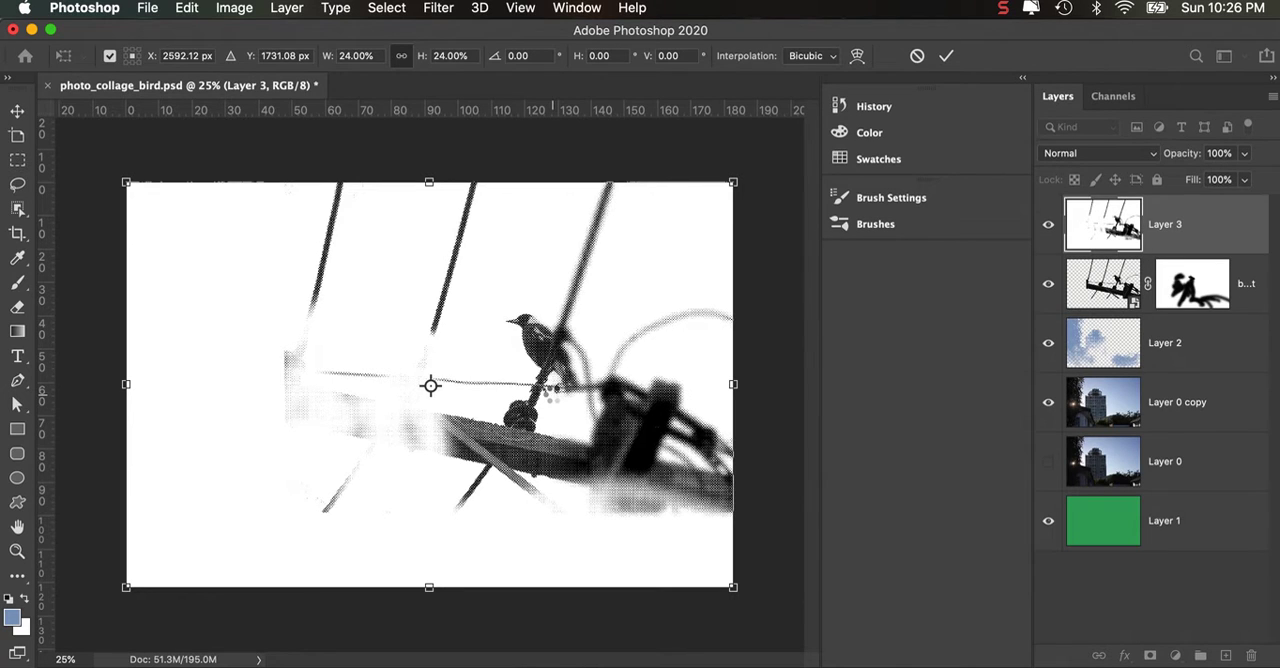
key(Return)
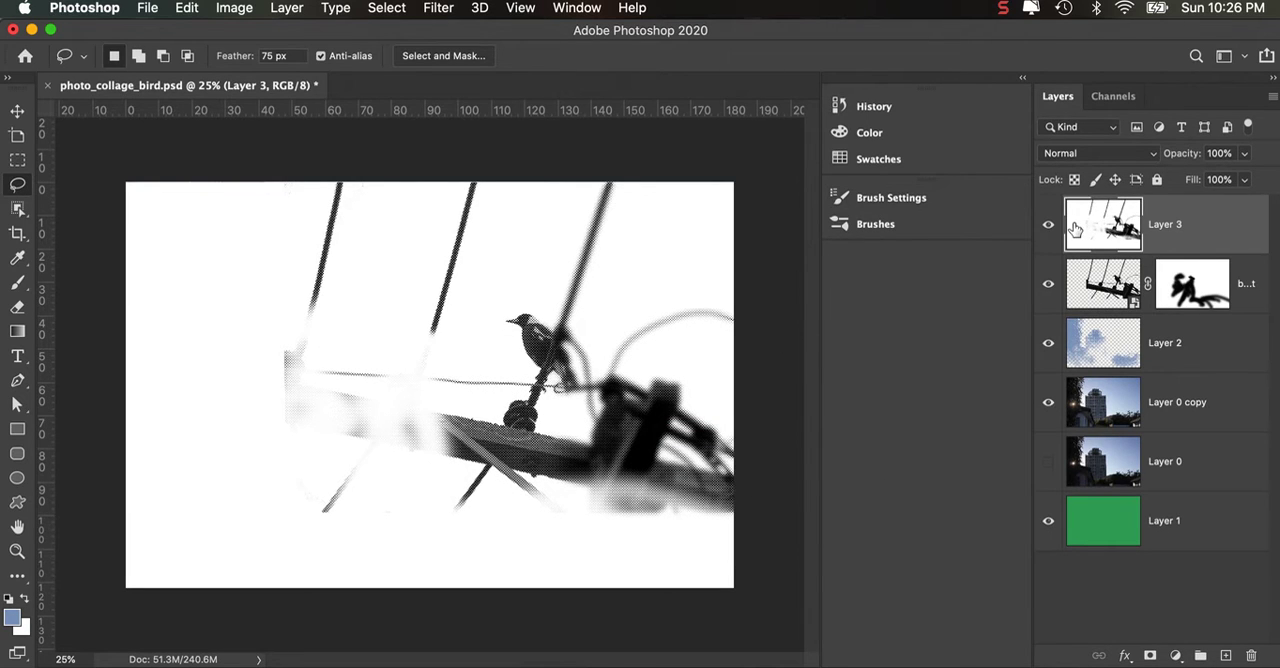
Move the bird from Layer 3 into an inverted Alpha 2 channel and load it as a selection
key(super+z)
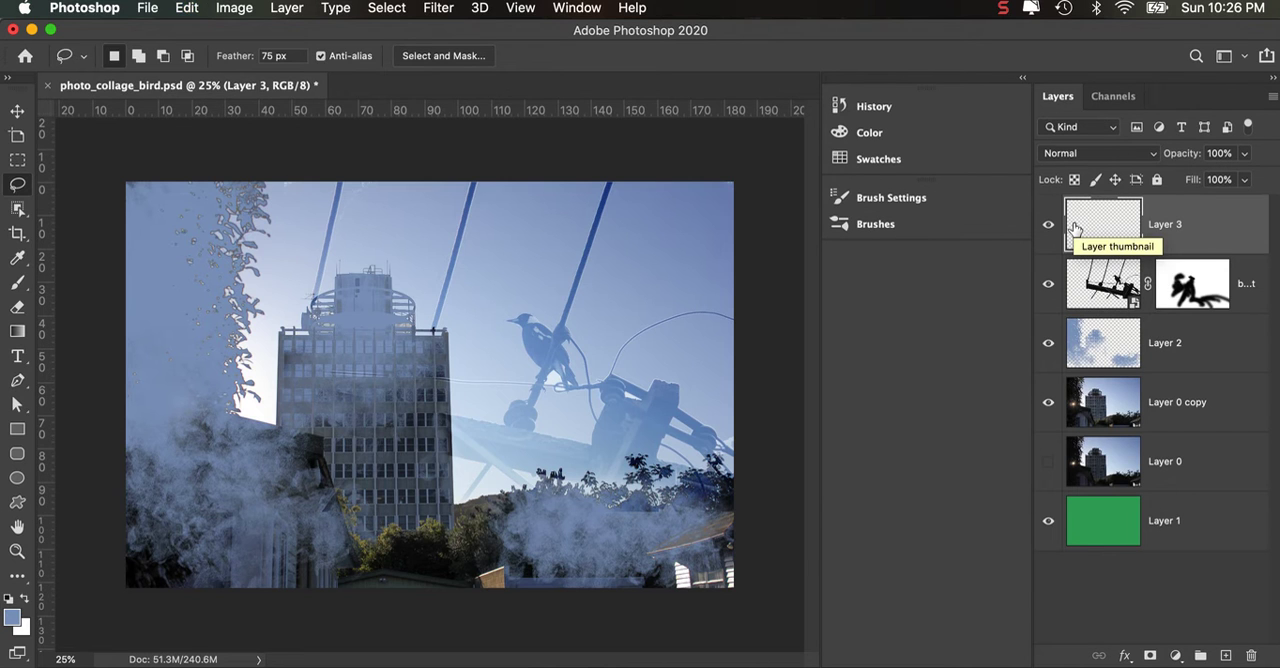
click(1120, 100)
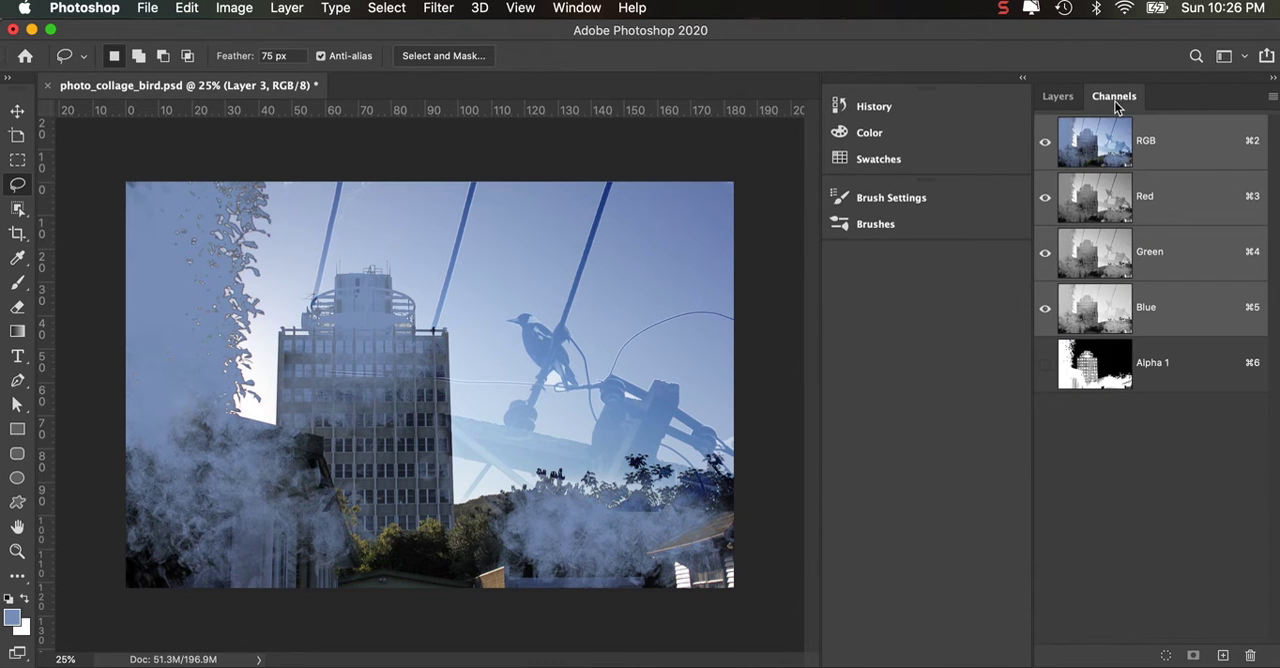
click(1223, 656)
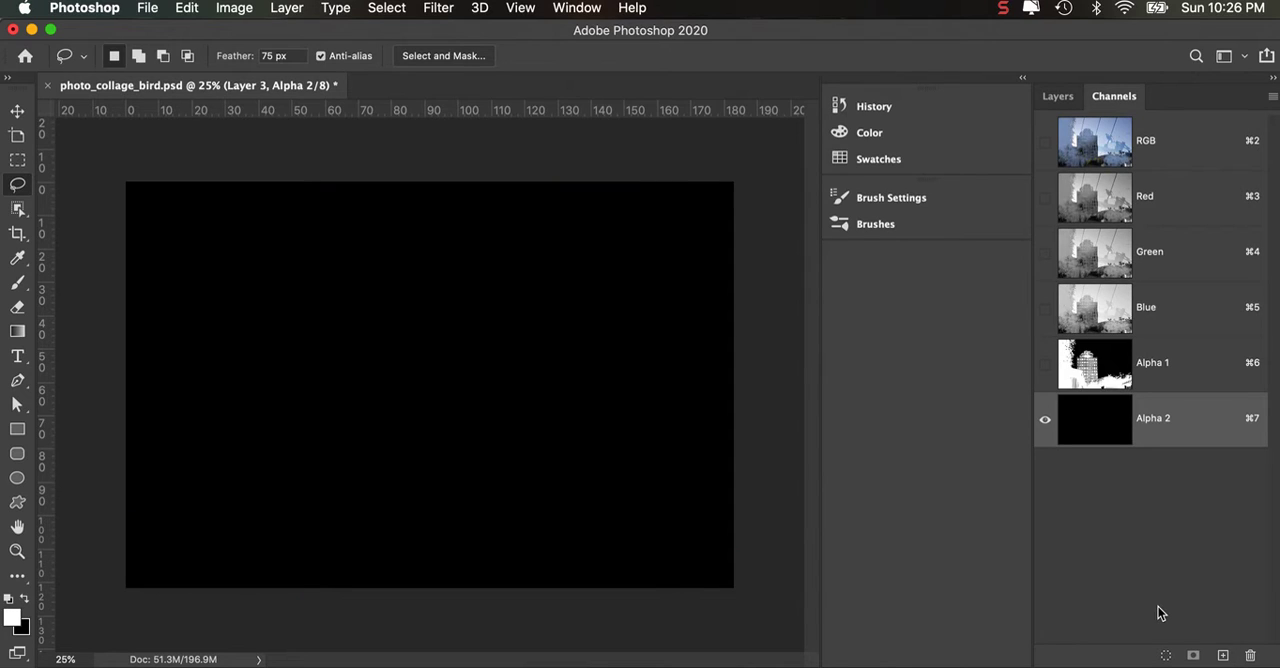
key(super+v)
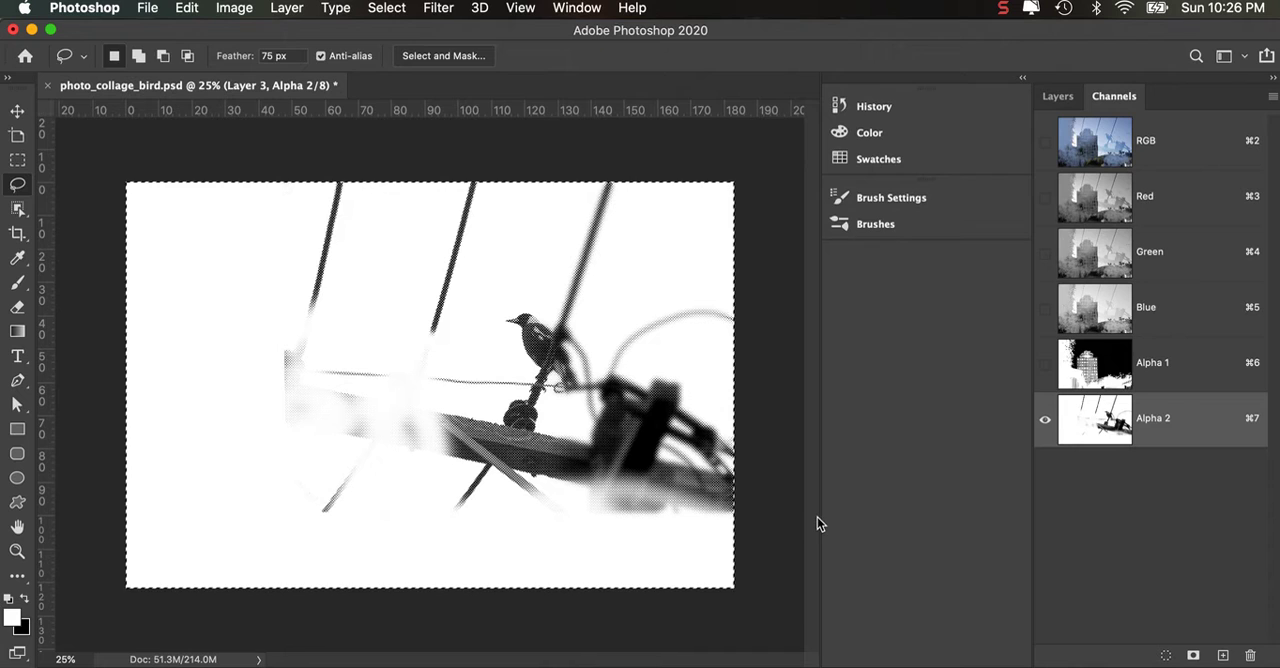
key(super+i)
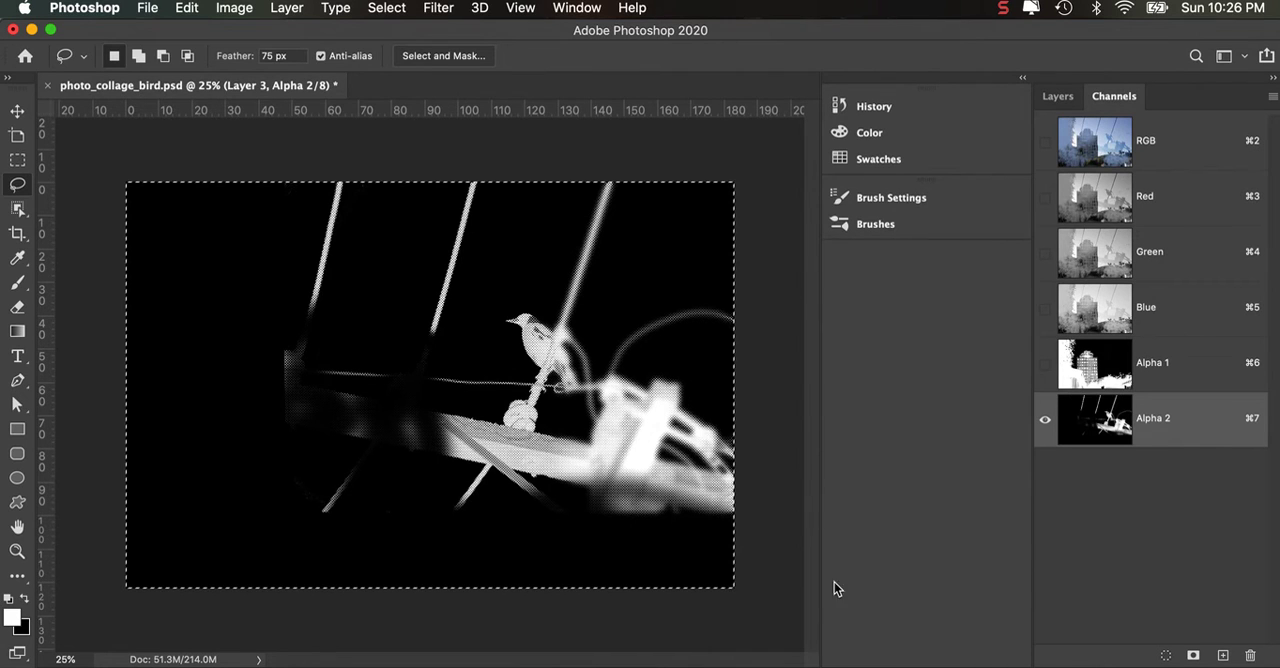
click(1168, 657)
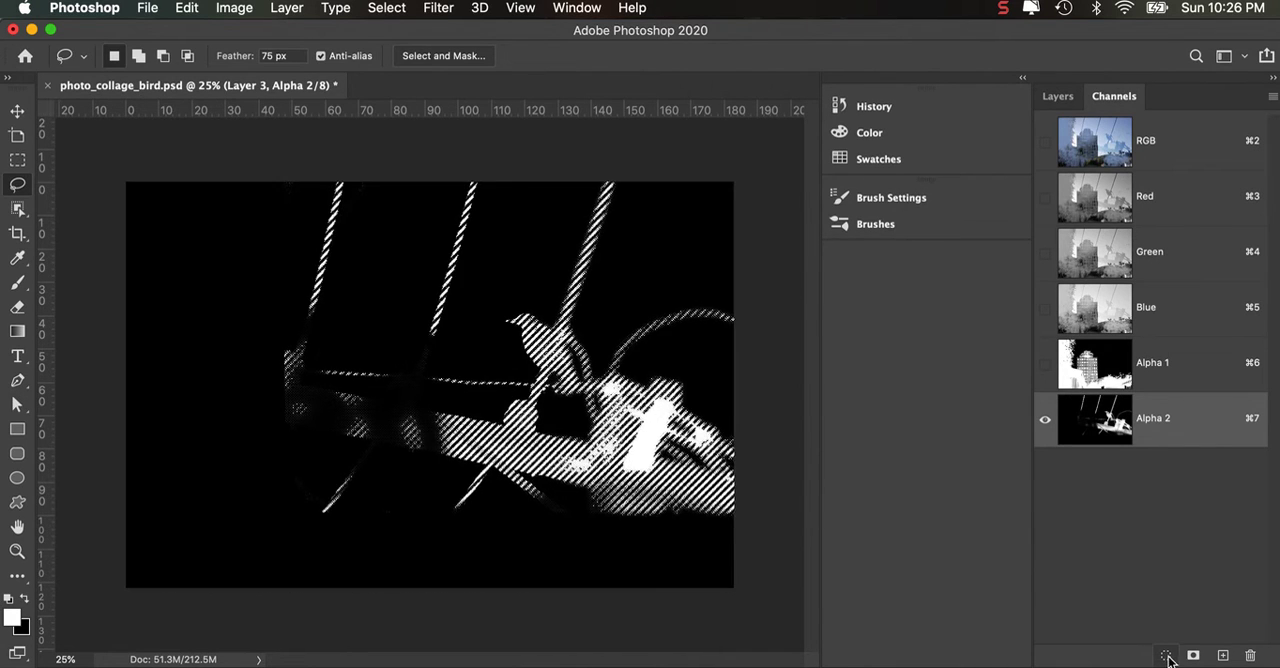
Fill the selection on Layer 3 with a grey-blue sampled from the building scene, then deselect
click(1082, 143)
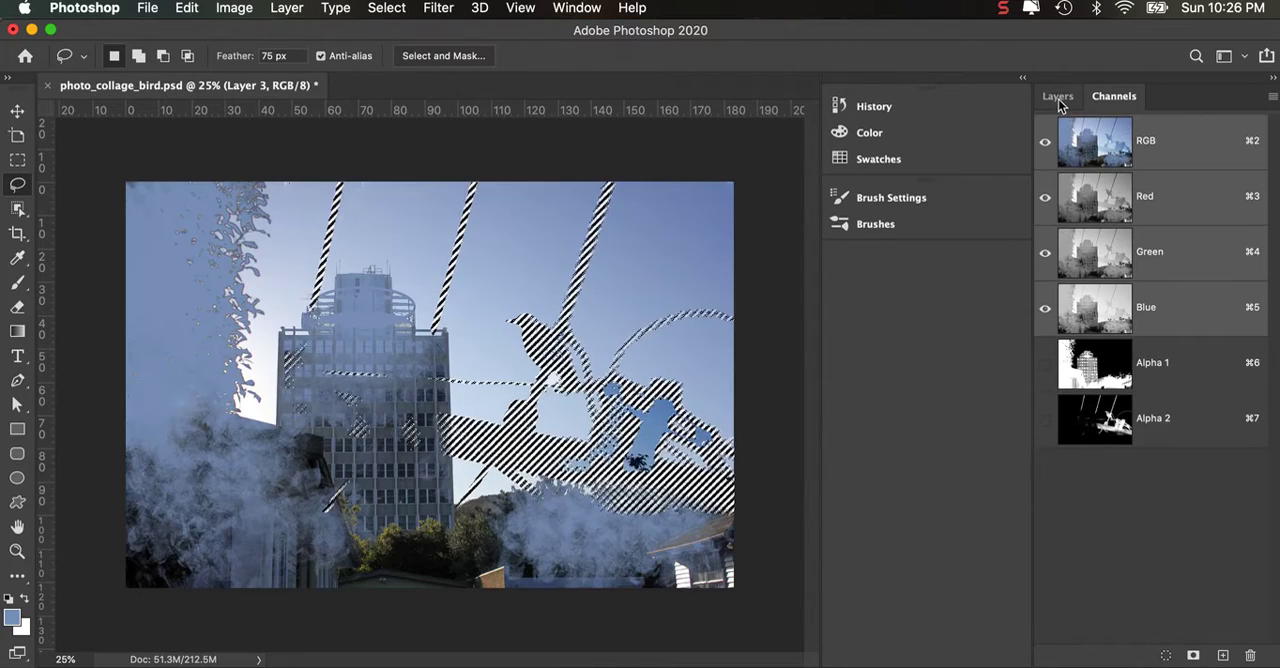
click(1058, 96)
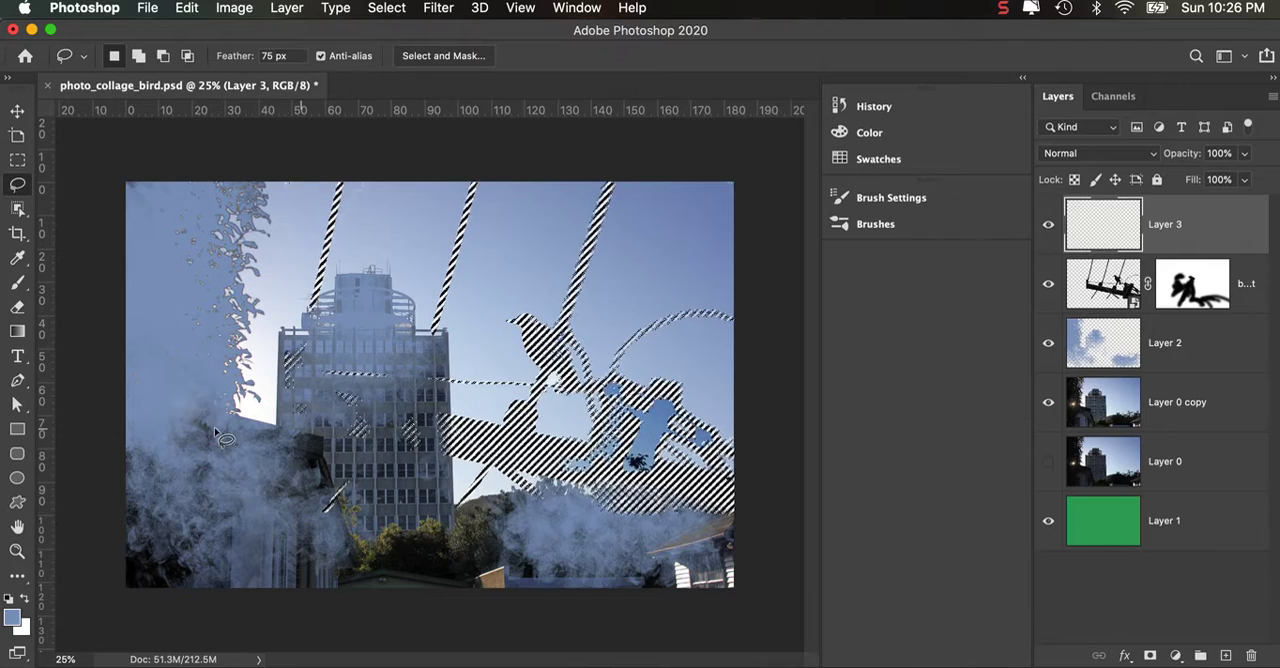
click(17, 258)
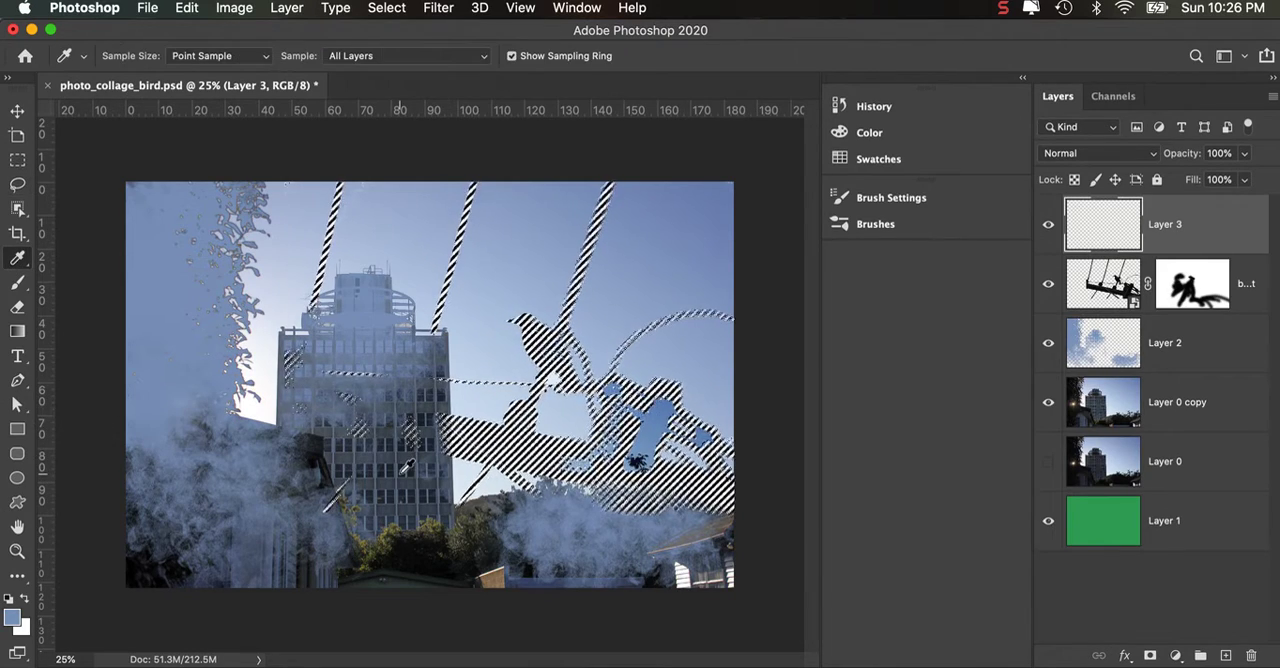
click(509, 535)
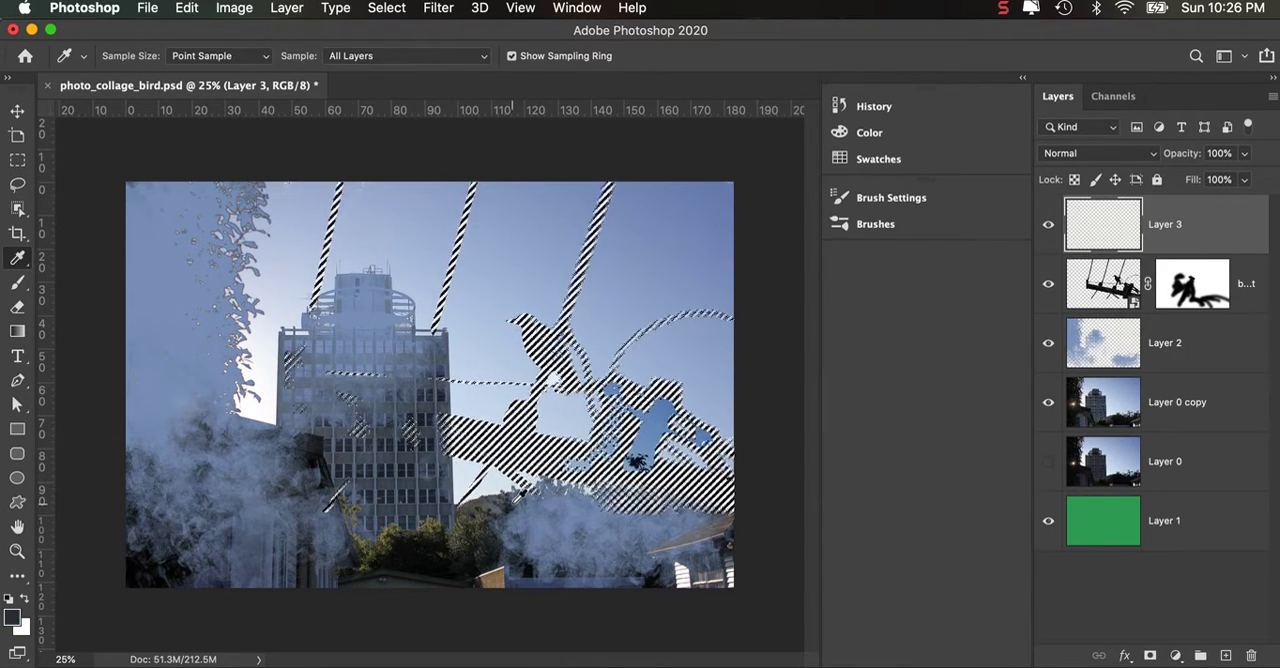
click(515, 545)
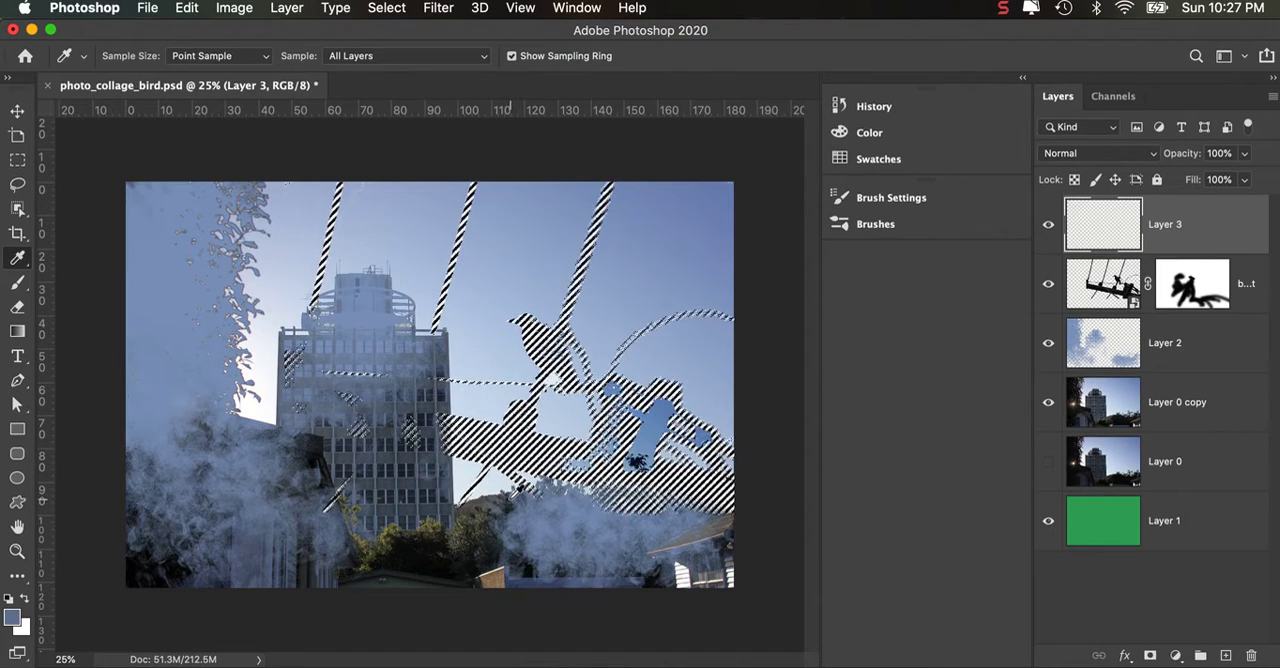
click(504, 527)
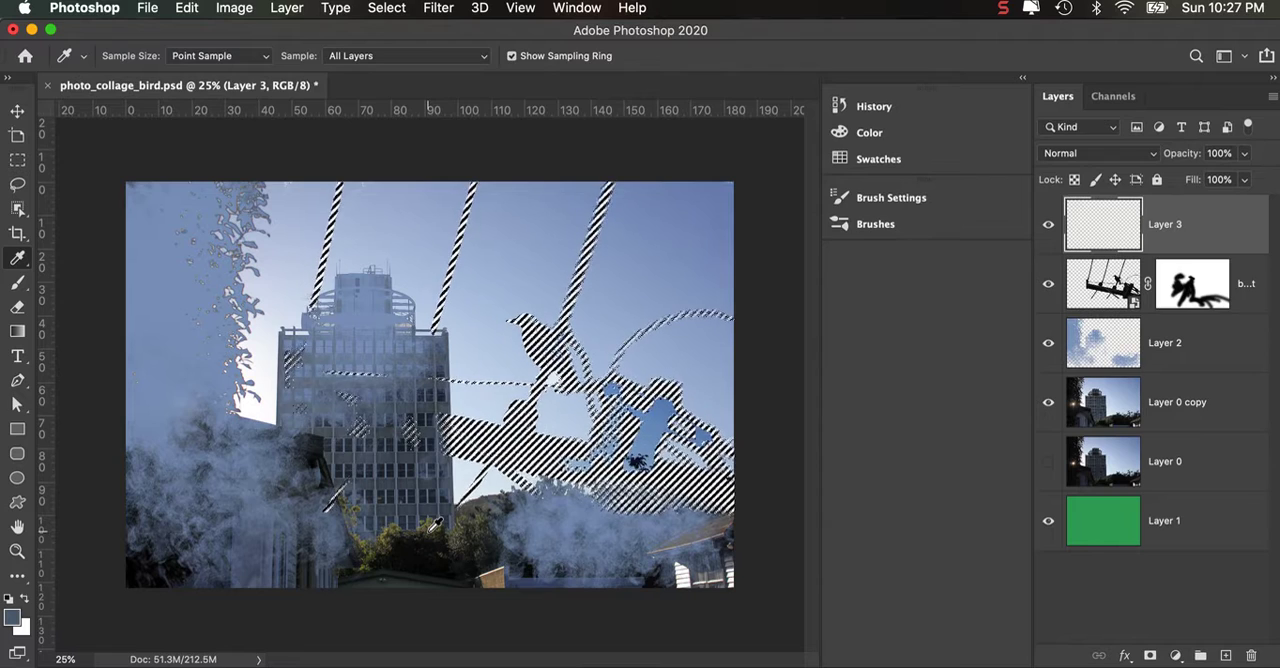
key(alt+Delete)
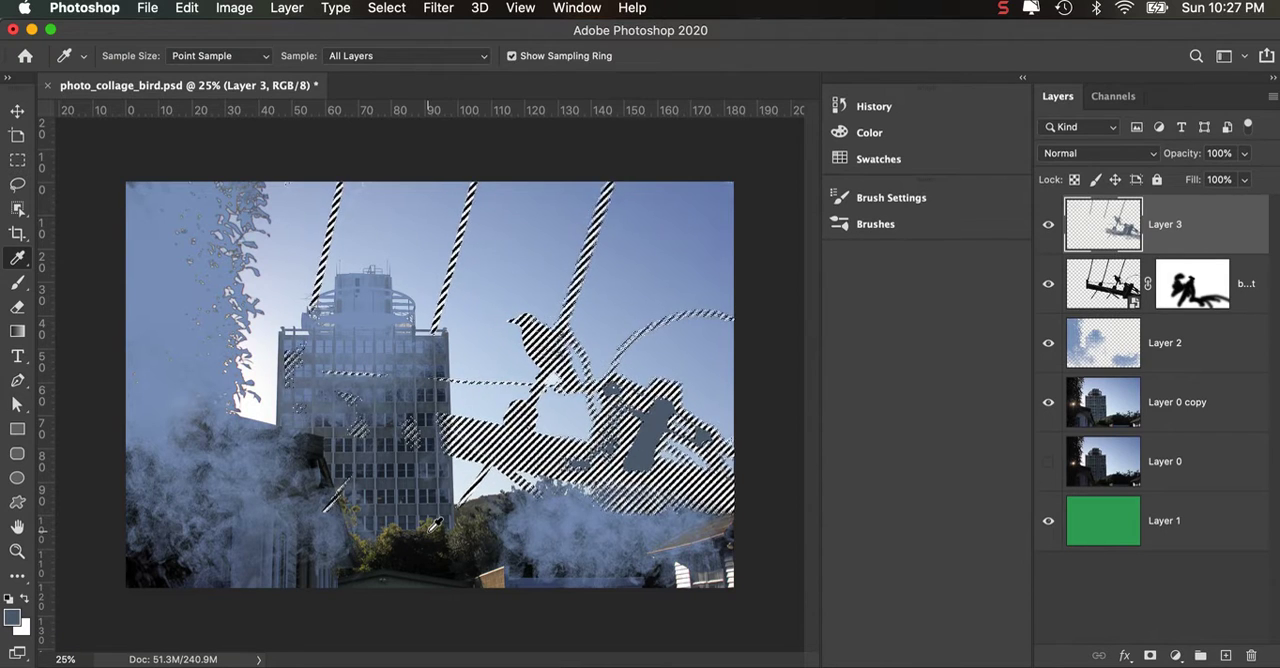
key(super+d)
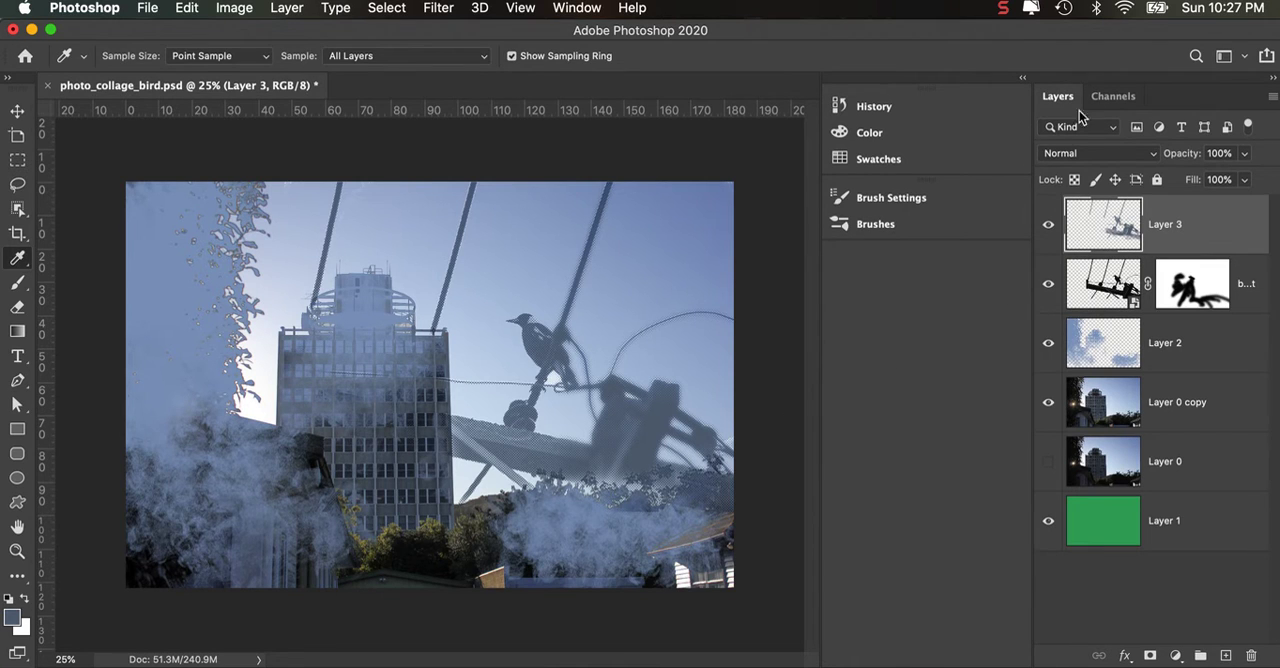
Set Layer 3 to Multiply and enlarge it to about 114% past the canvas edges
click(1078, 152)
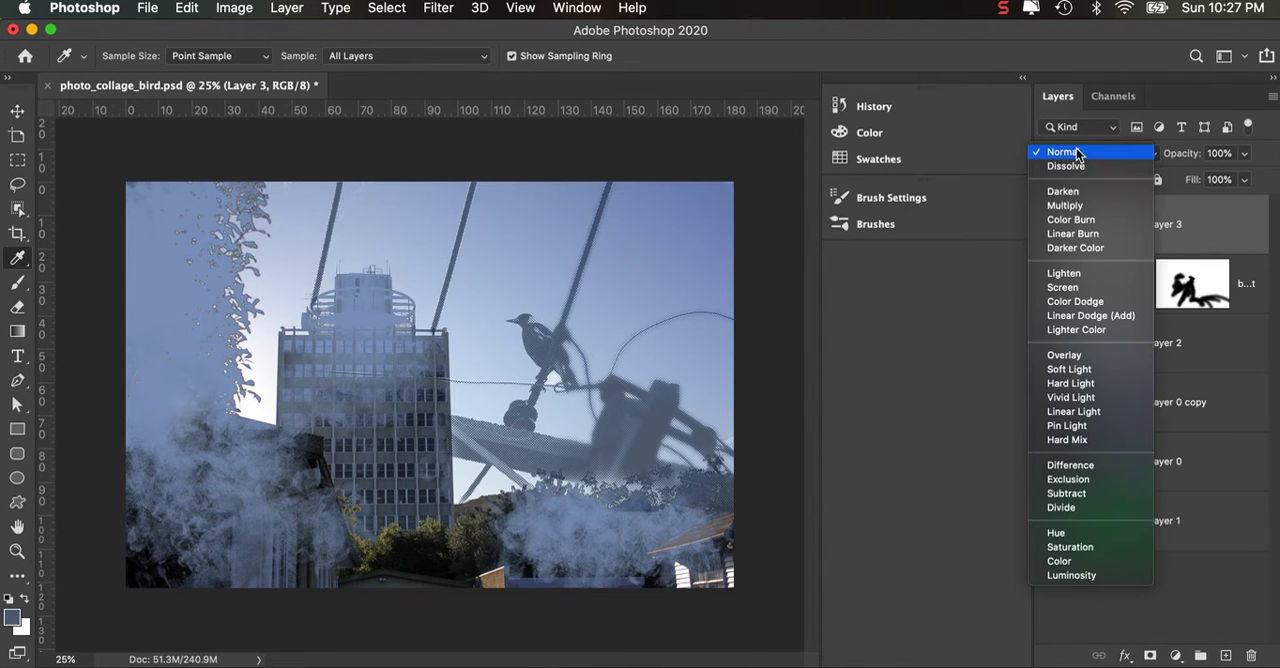
click(1065, 205)
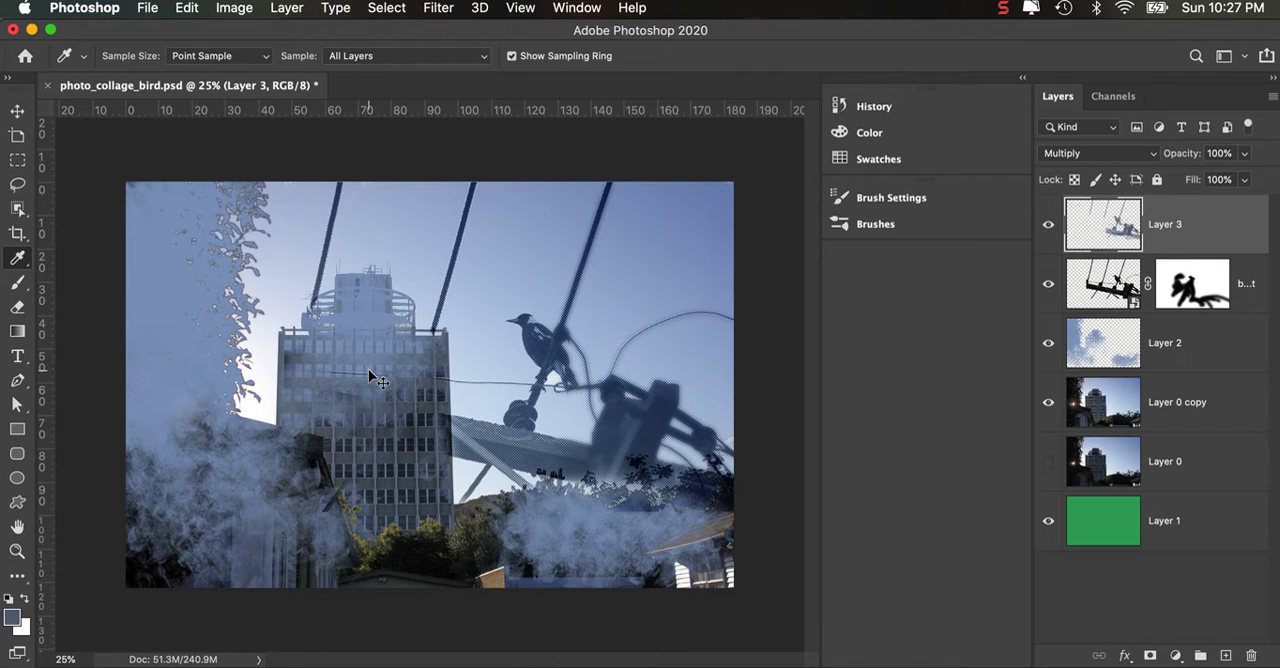
key(super+t)
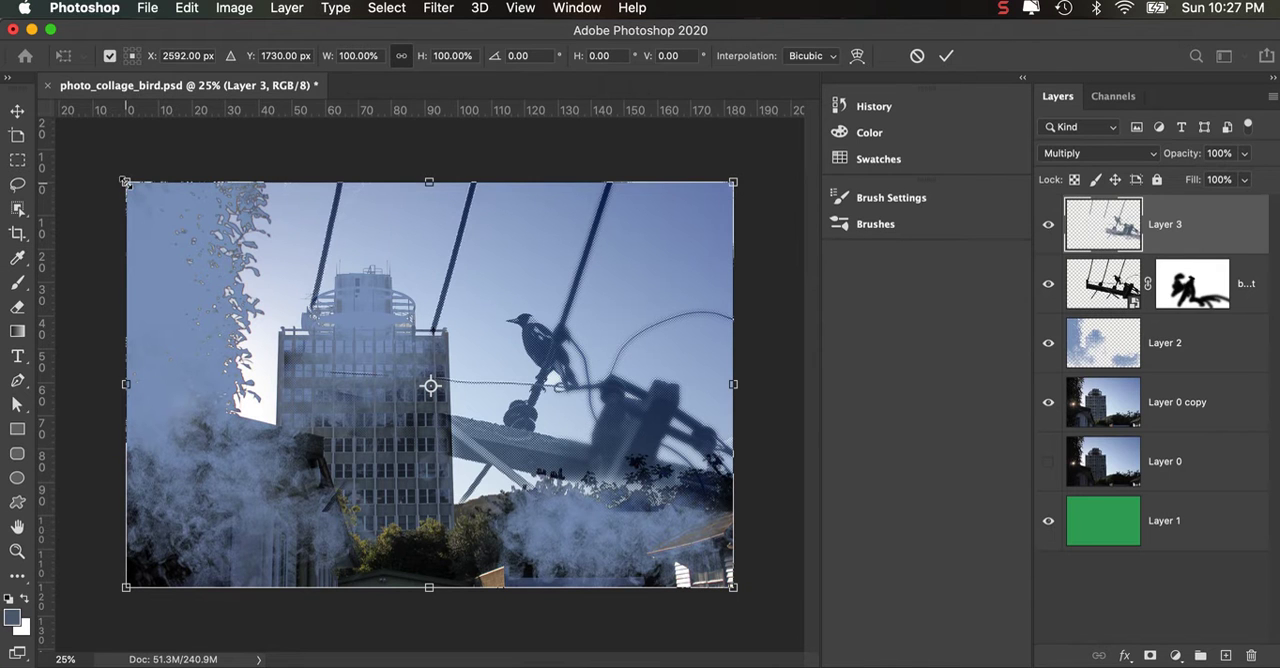
drag(125, 182, 38, 135)
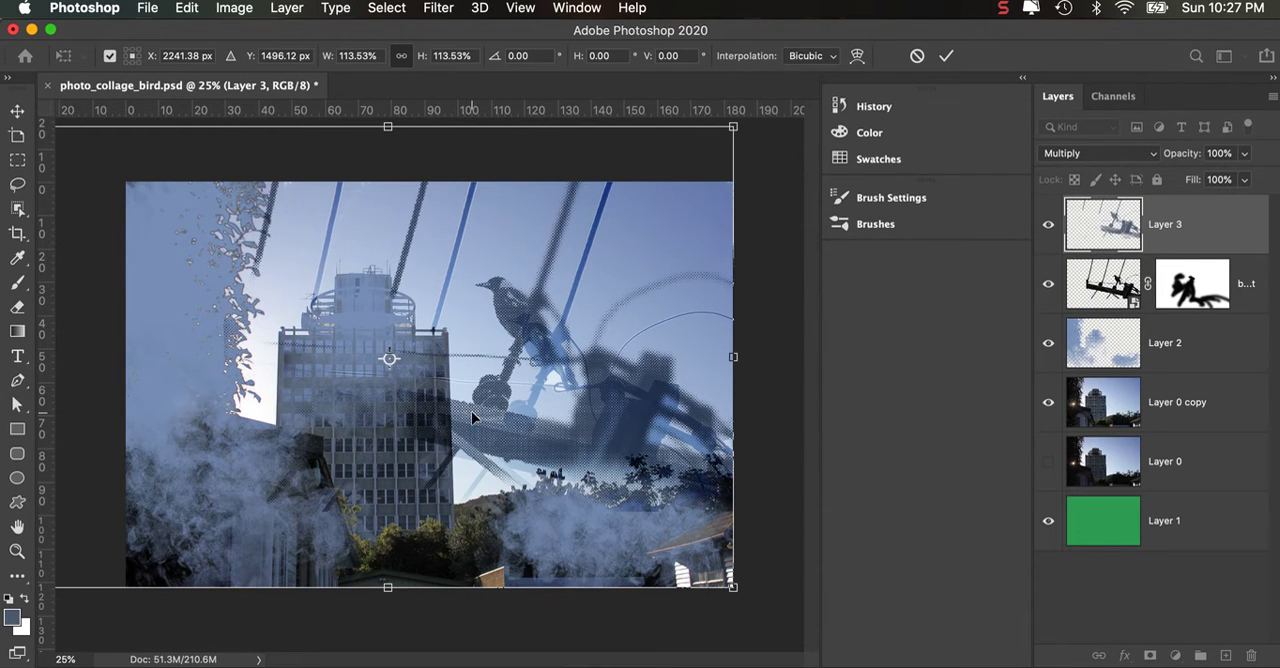
key(Return)
key(i)
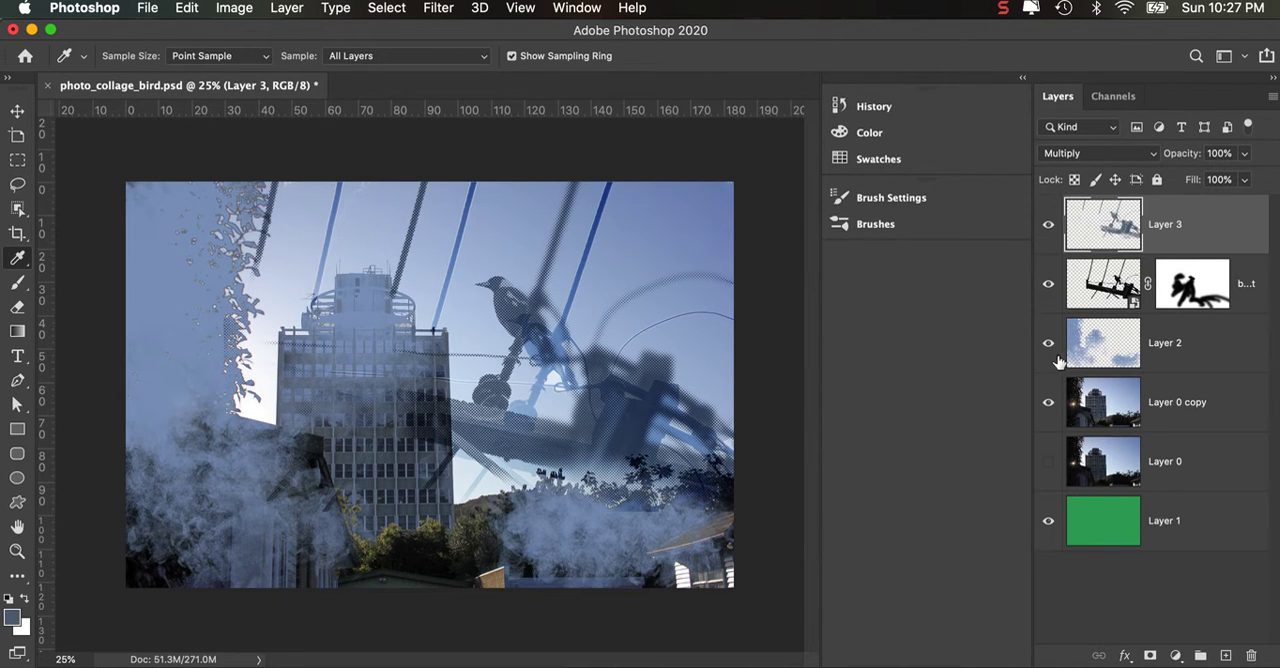
Hide the masked bird layer and fill Layer 3's halftone with dark blue #1f4e88
click(1048, 284)
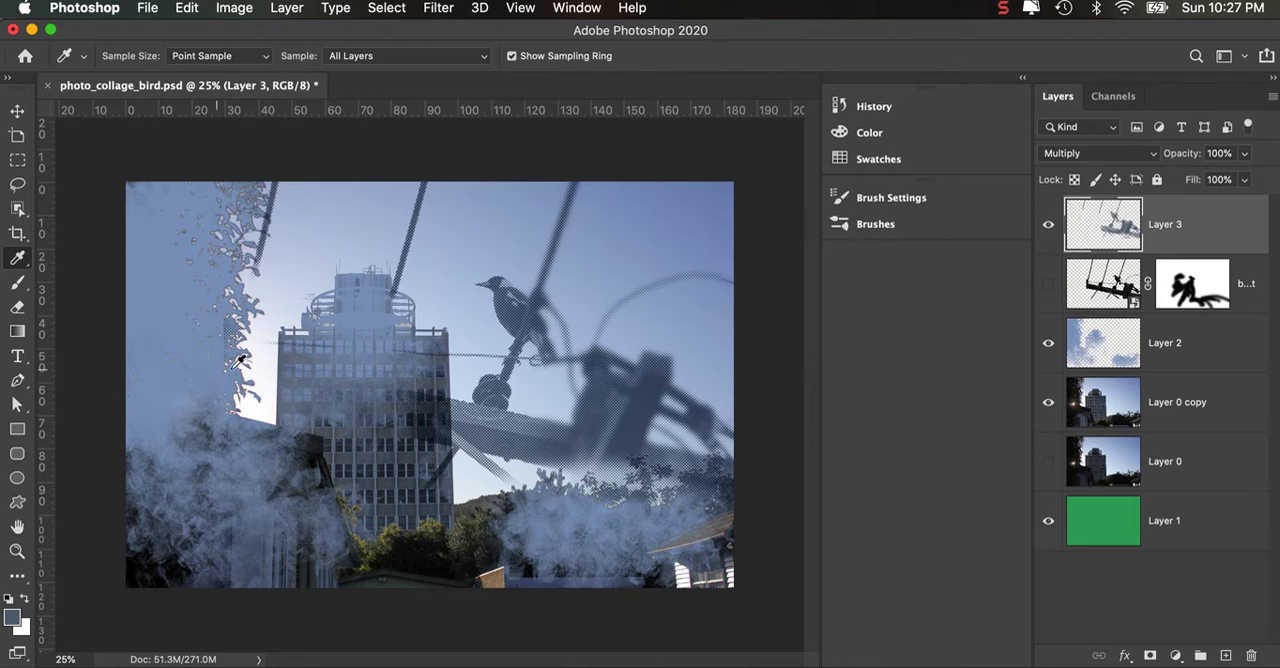
click(13, 620)
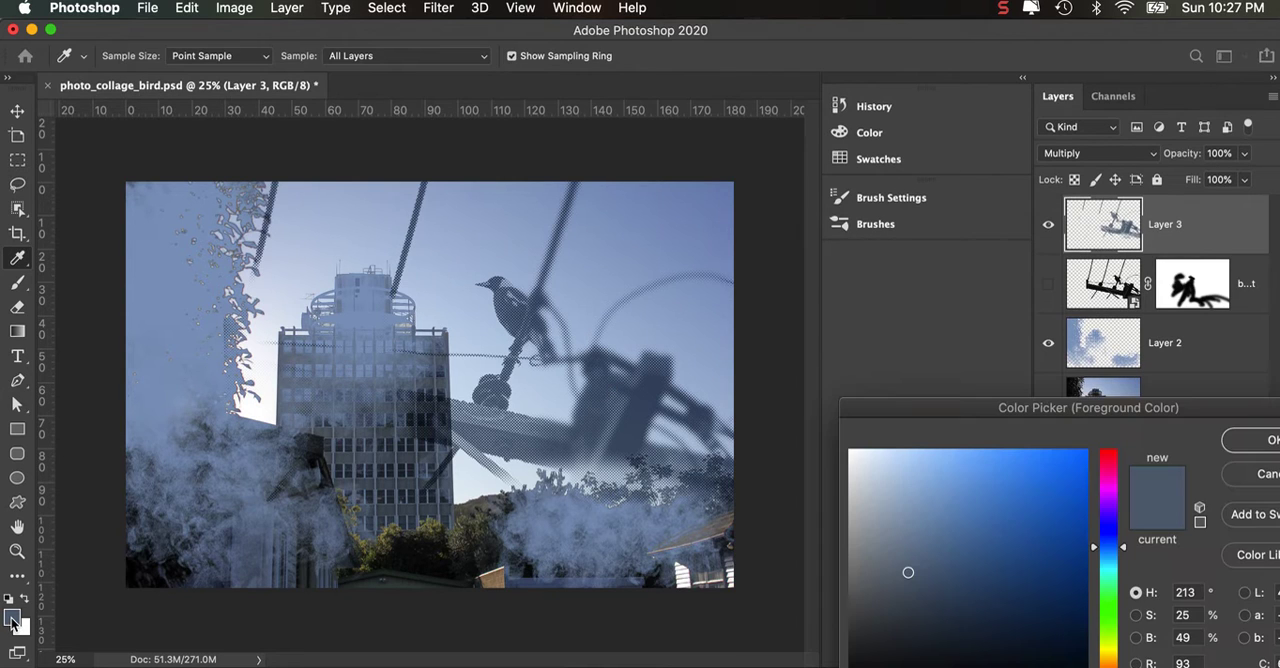
click(1033, 560)
drag(997, 410, 912, 320)
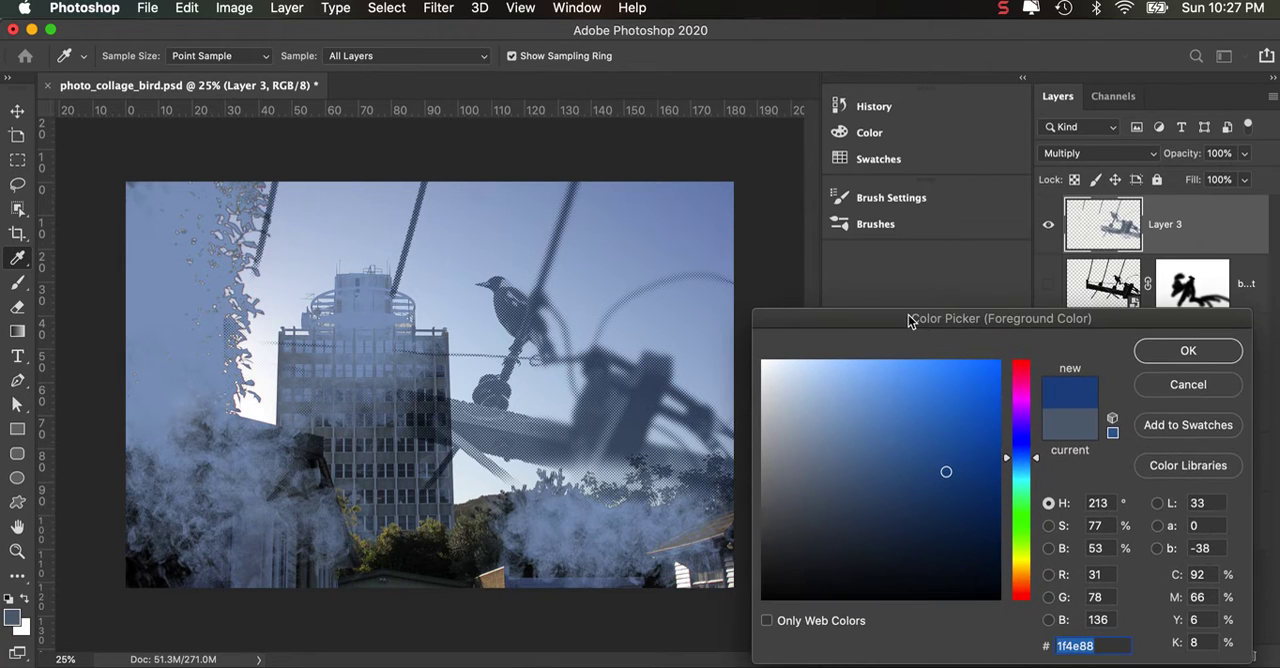
click(1188, 350)
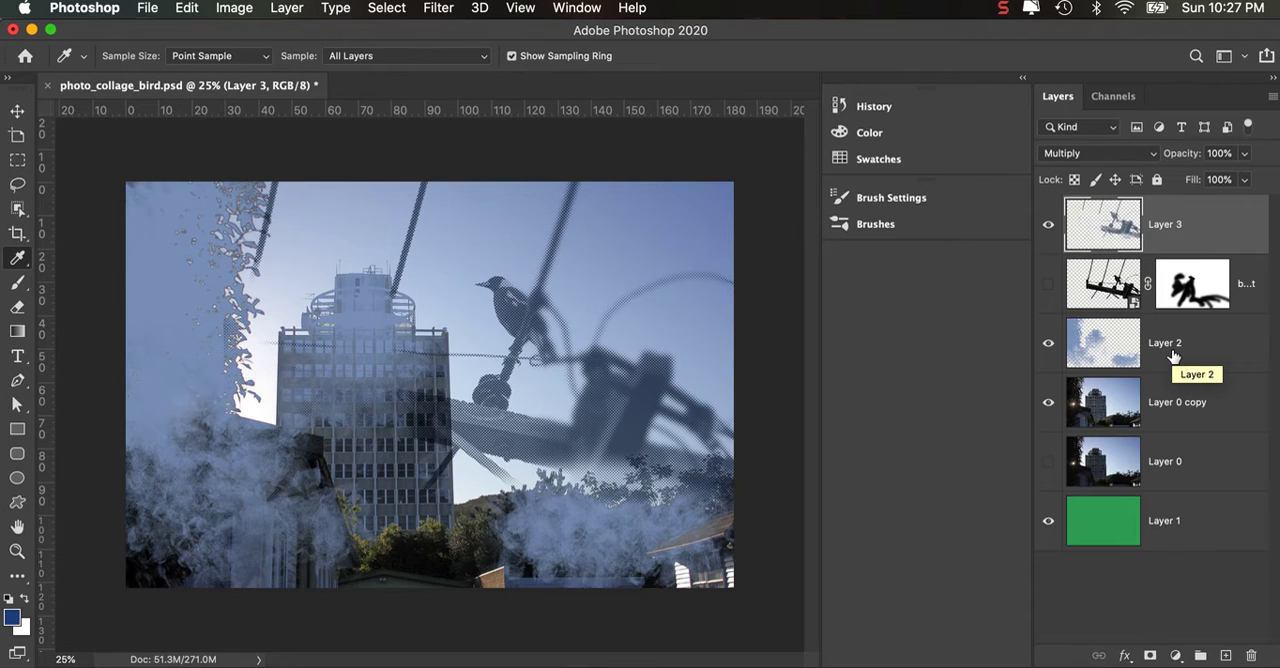
key(alt+BackSpace)
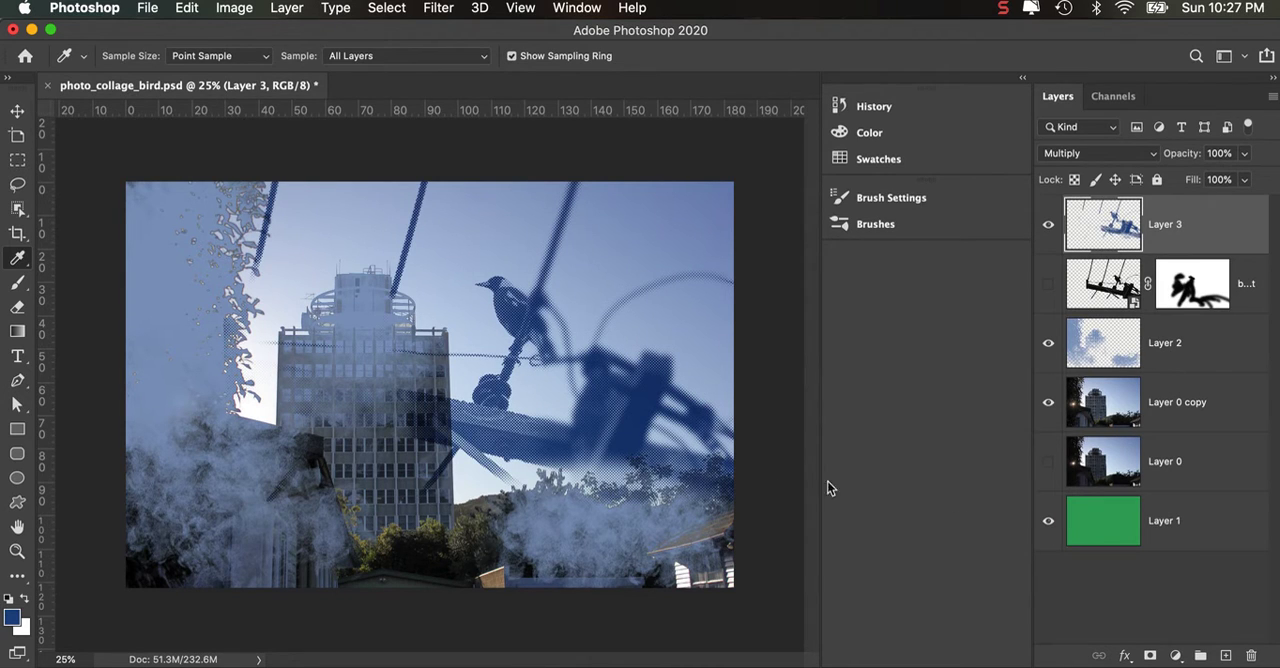
Nudge the navy halftone overlay into place over the building scene with the Move tool
click(17, 112)
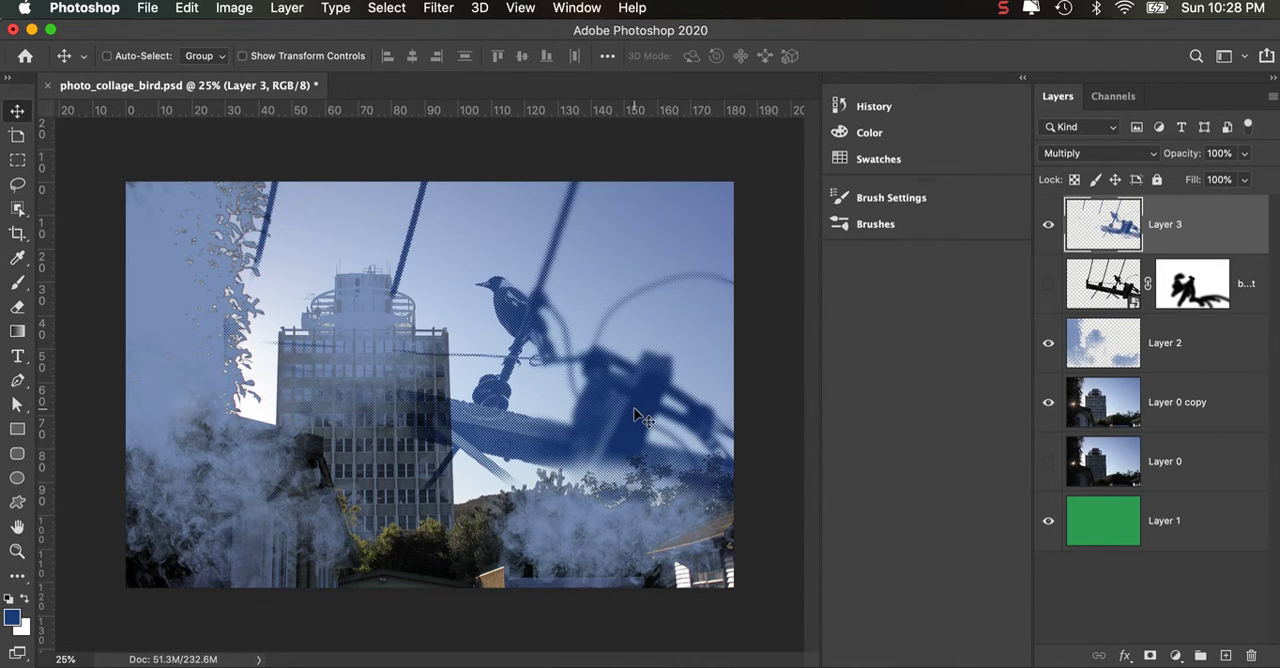
drag(640, 416, 632, 432)
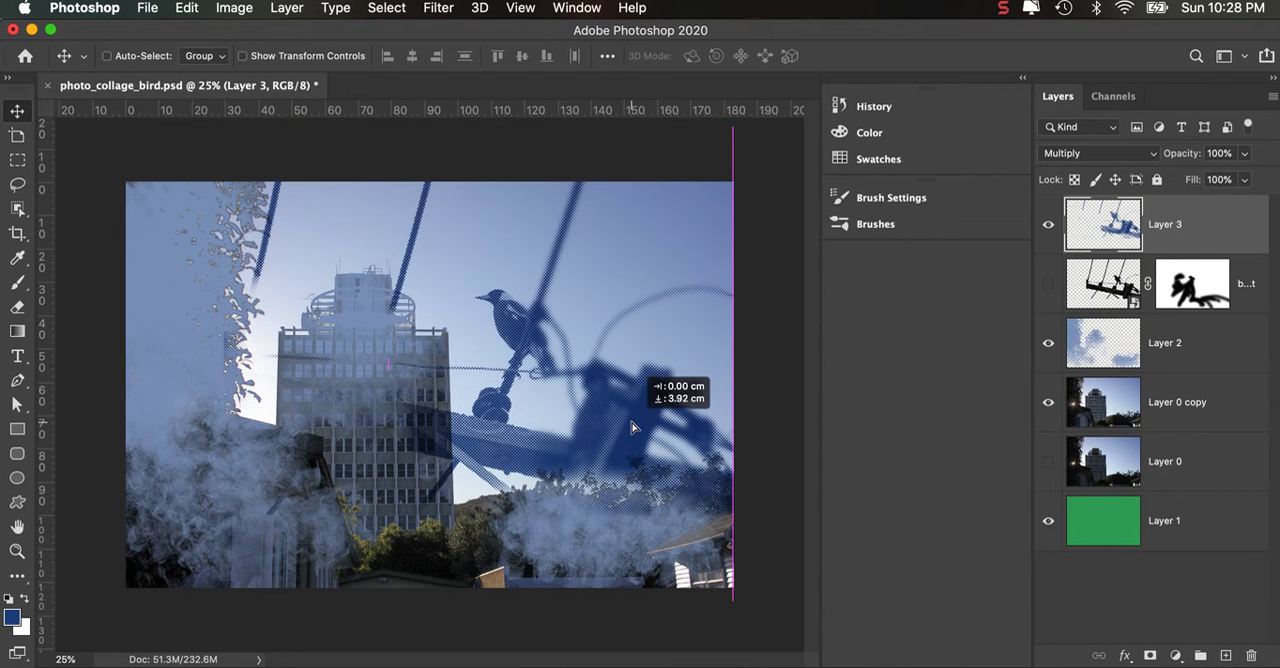
mouse_move(632, 432)
mouse_down()
mouse_move(620, 482)
mouse_move(626, 468)
mouse_up()
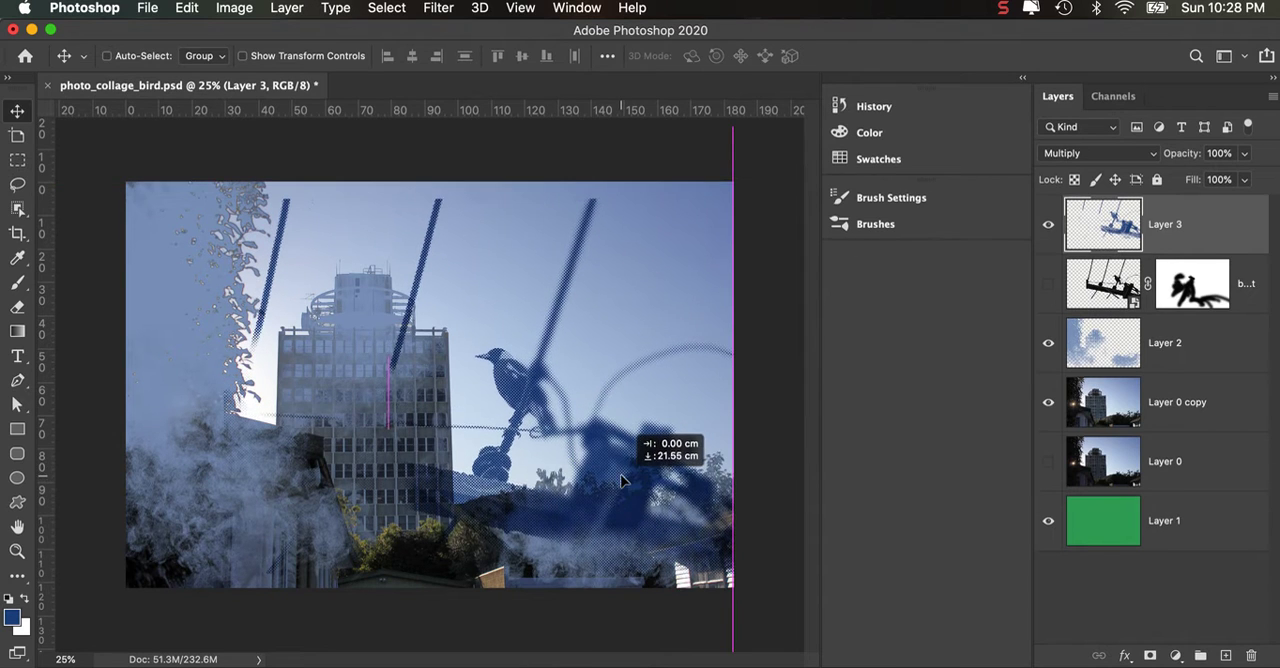
drag(626, 468, 628, 470)
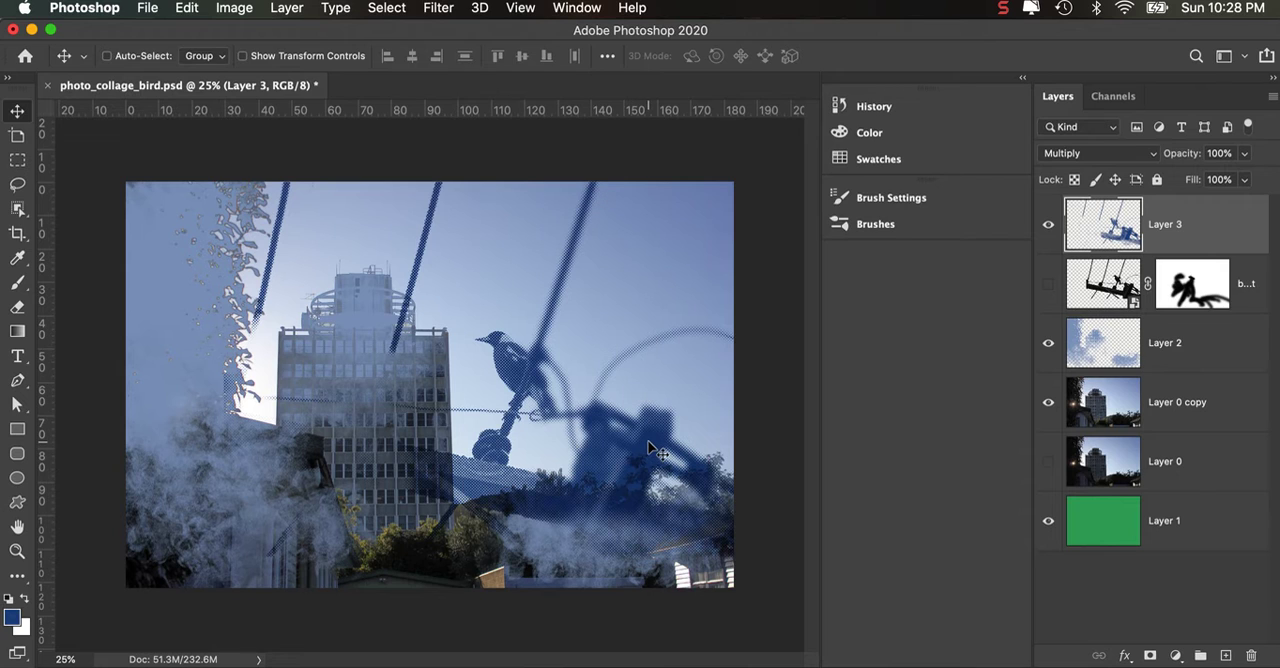
drag(650, 449, 650, 434)
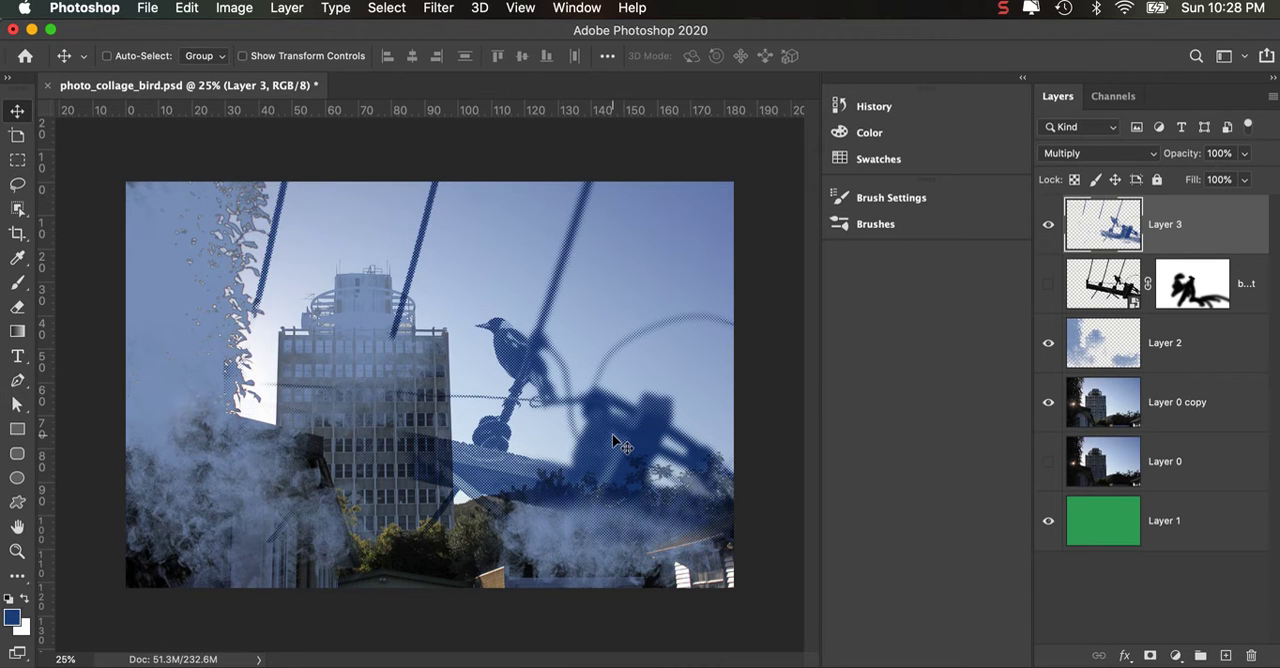
drag(618, 444, 614, 464)
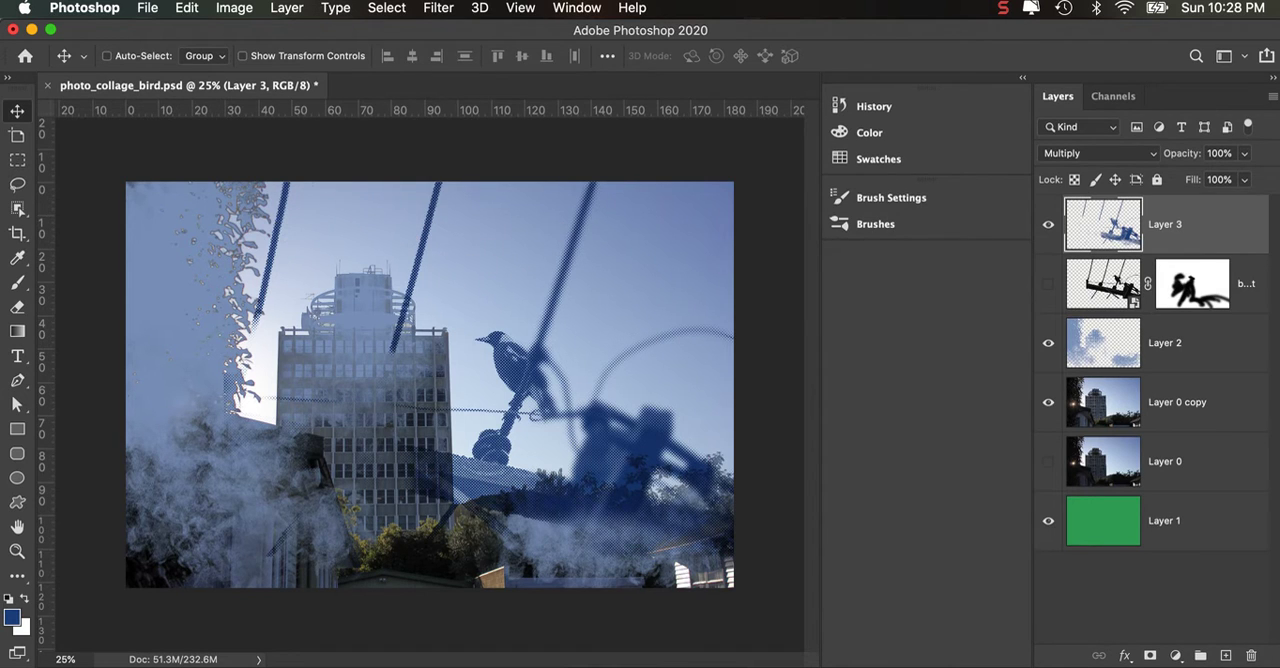
Dismiss the clipboard export alert and switch to the Safari browser
key(super+Tab)
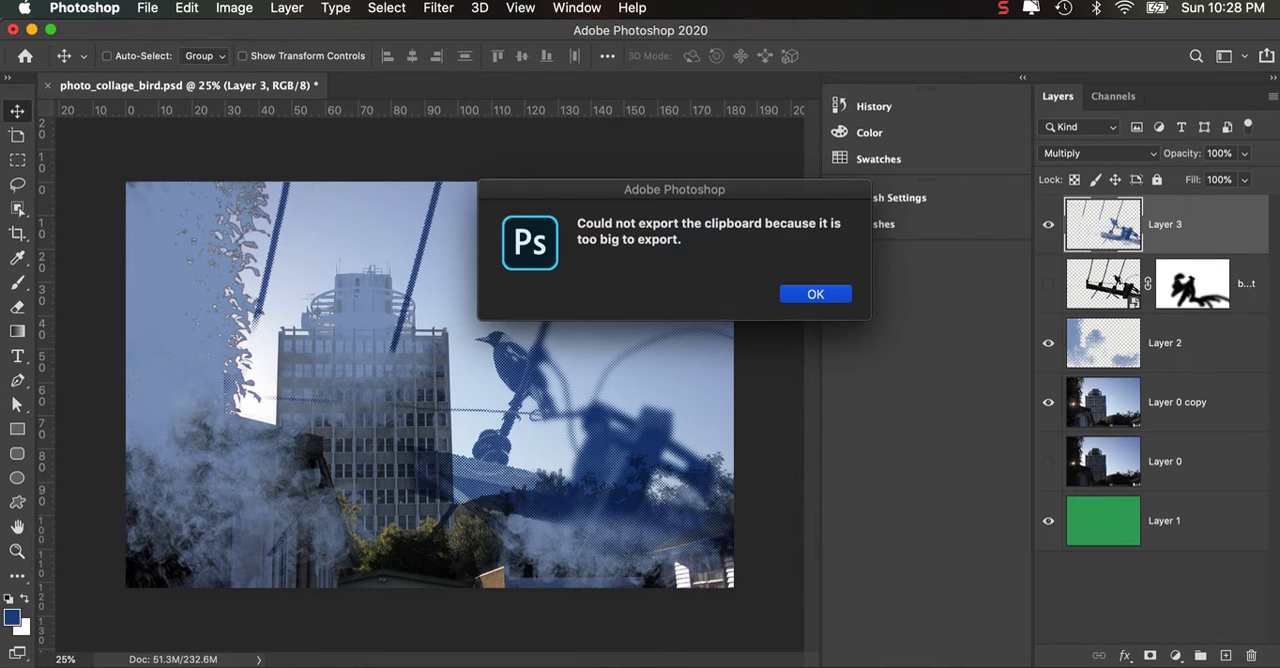
click(816, 294)
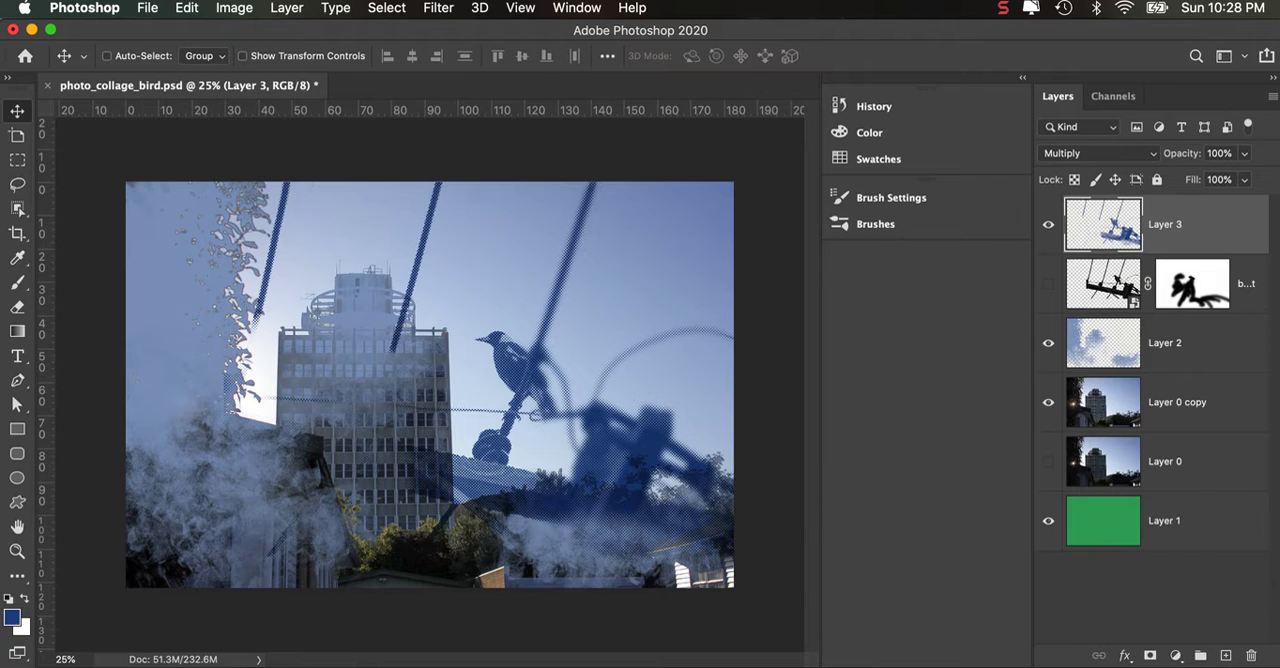
key(super+Tab)
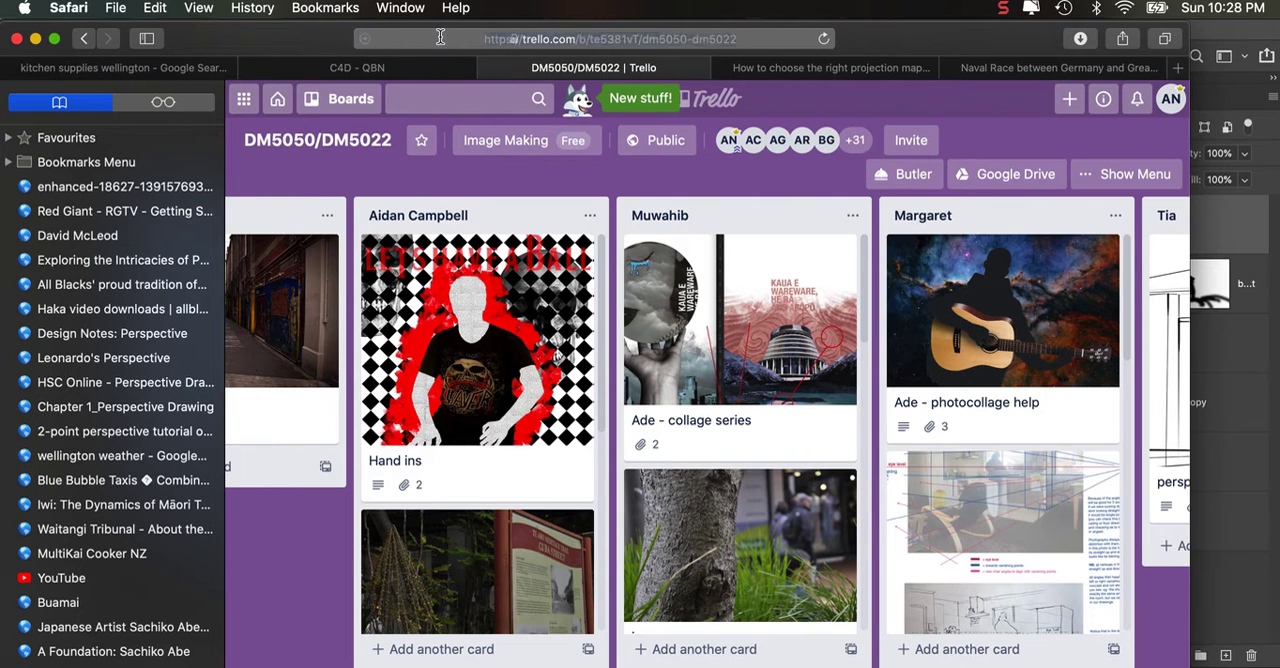
Search Google Images for 'clouds', filtered by image size
click(442, 38)
text(clou)
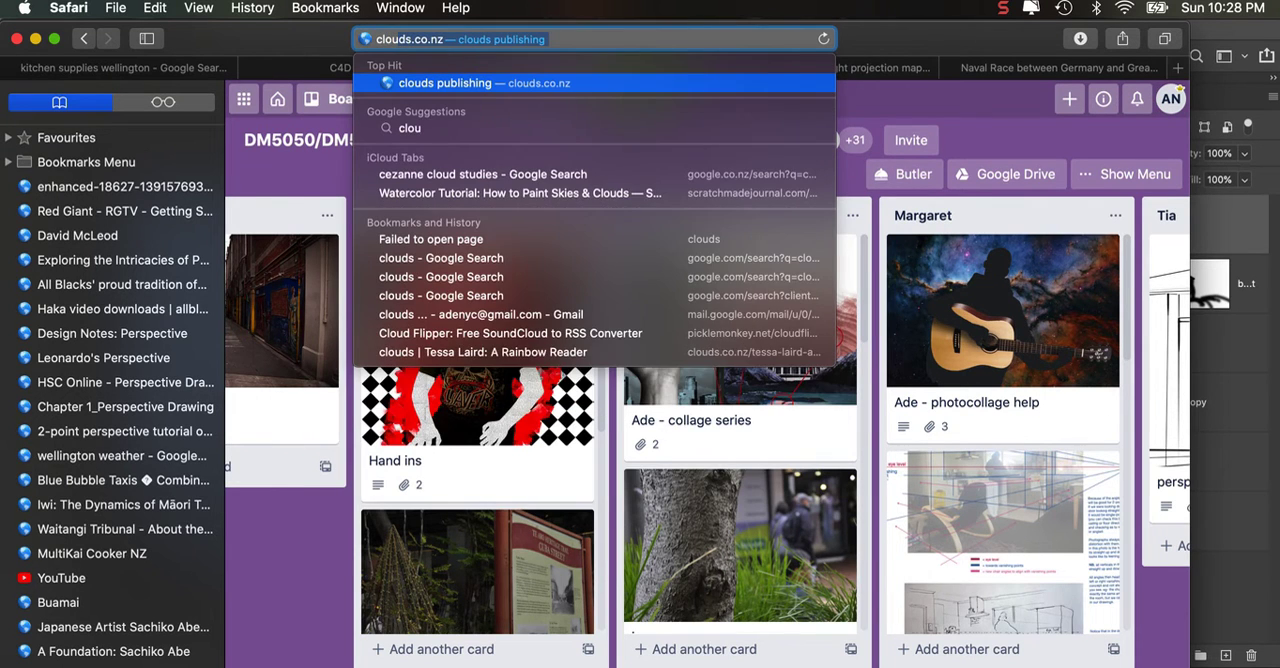
text(d)
key(Return)
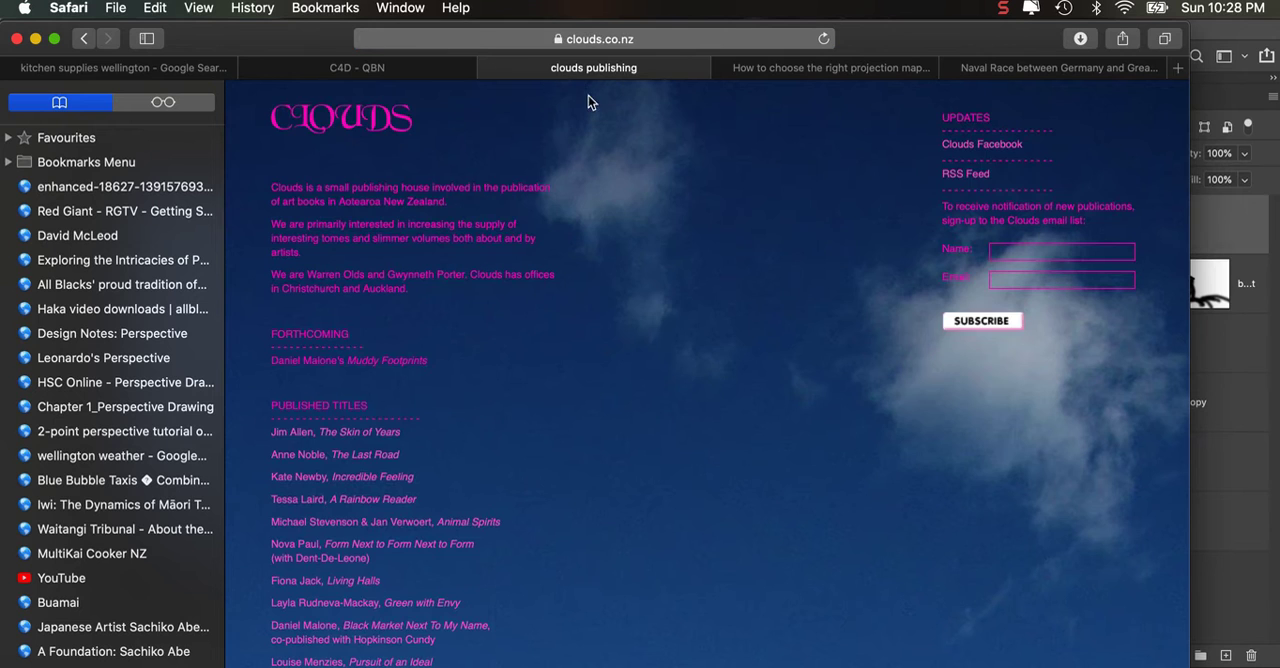
click(647, 35)
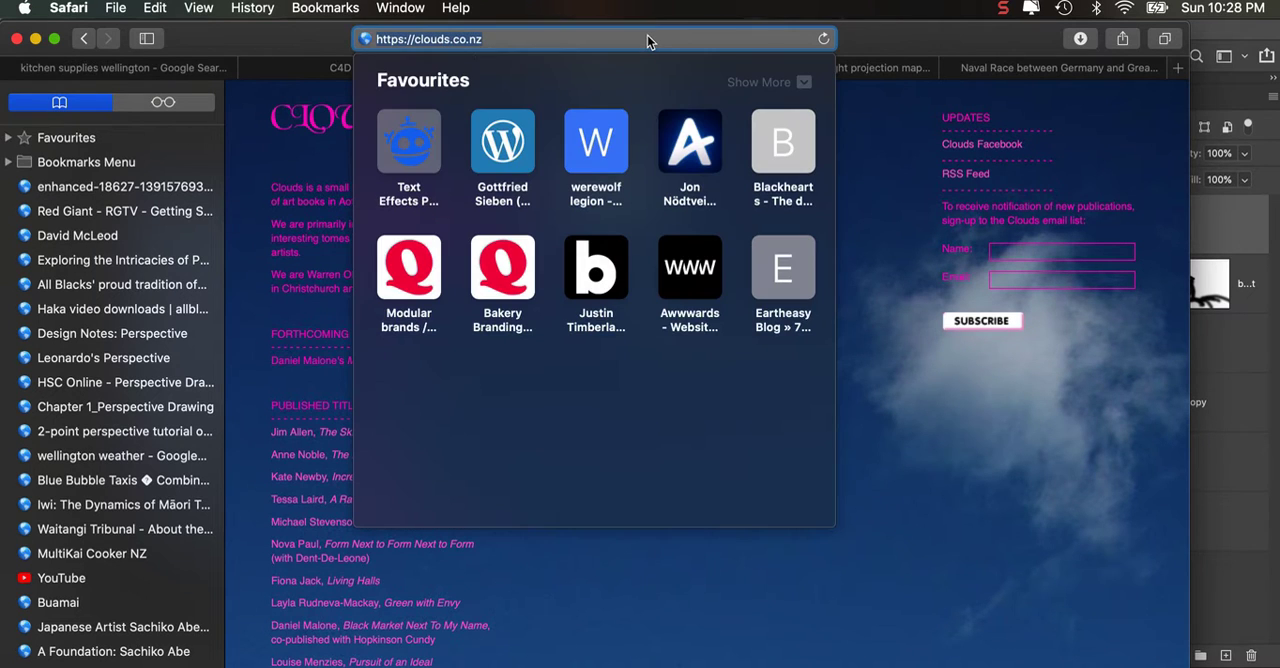
text(clou)
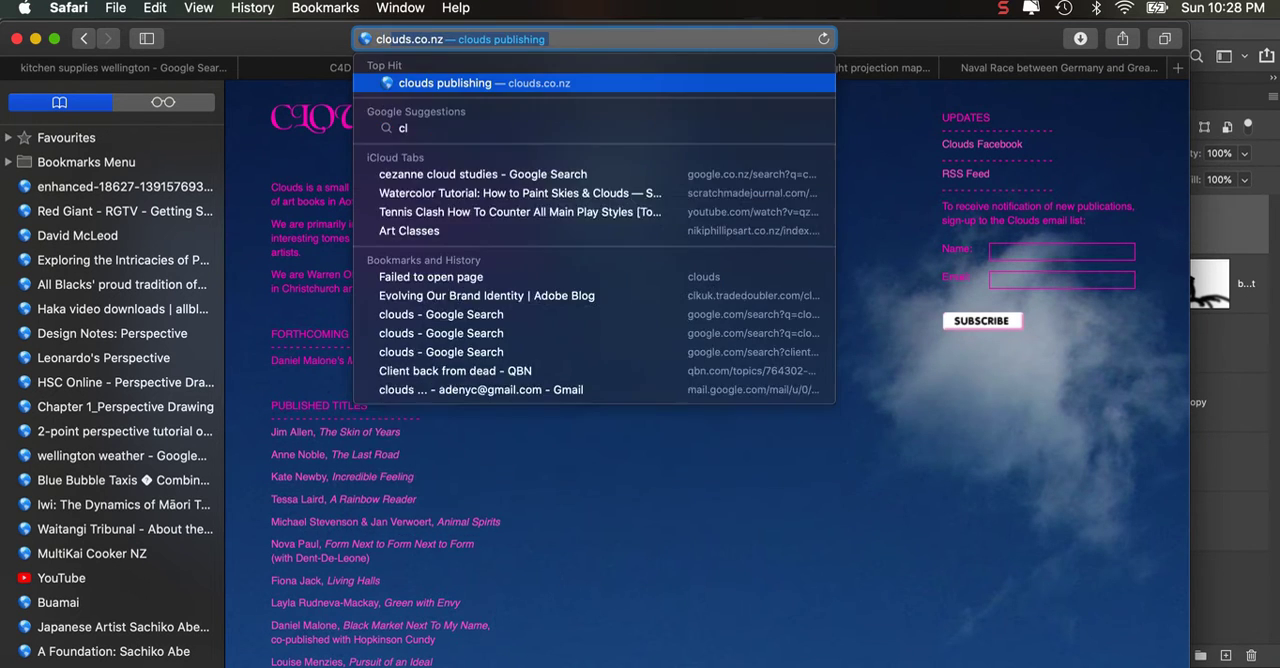
text(ds)
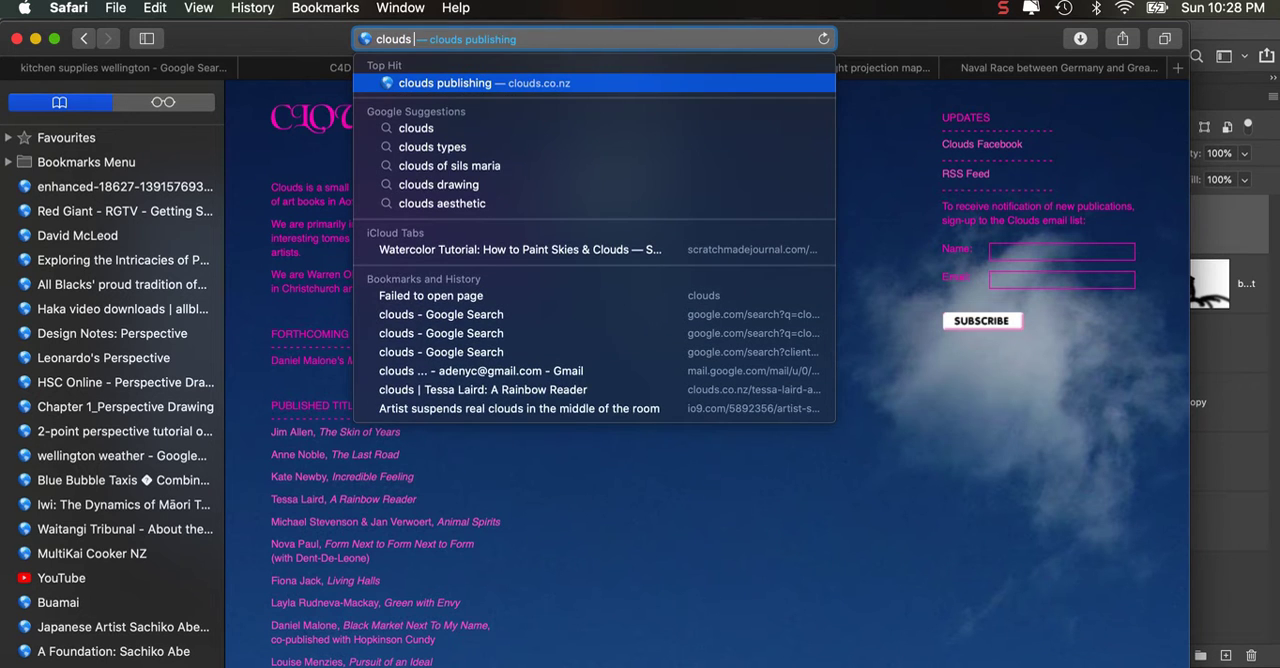
key(Return)
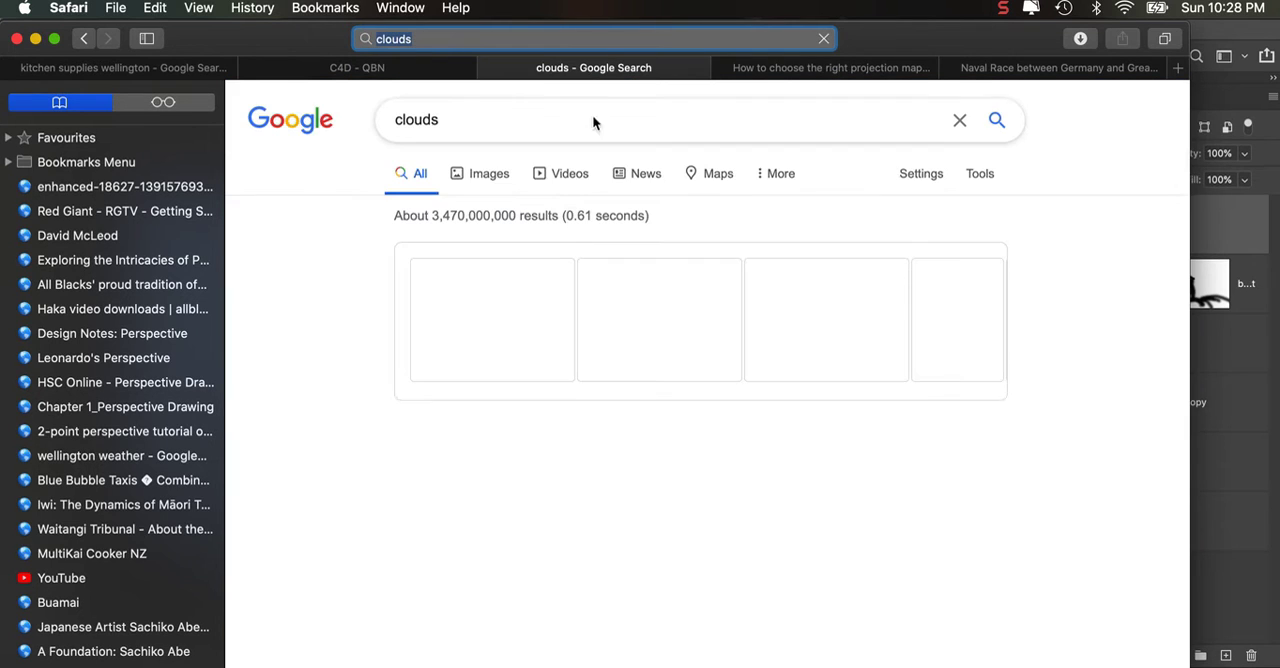
click(481, 173)
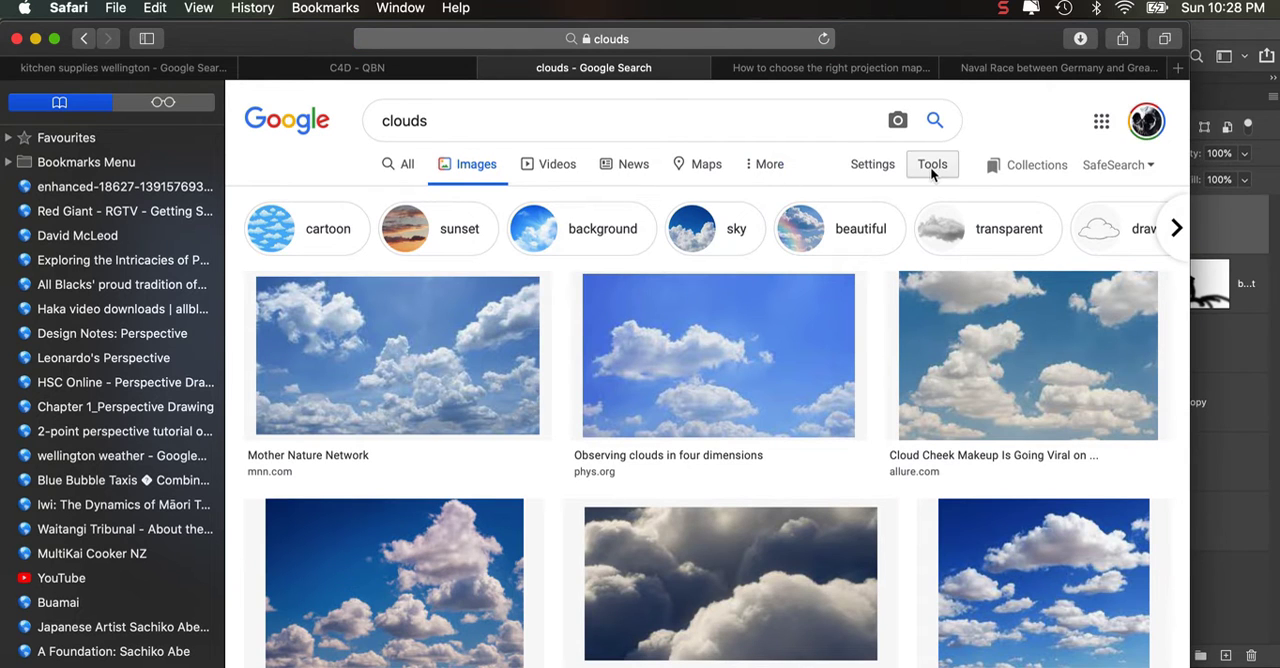
click(930, 166)
click(388, 198)
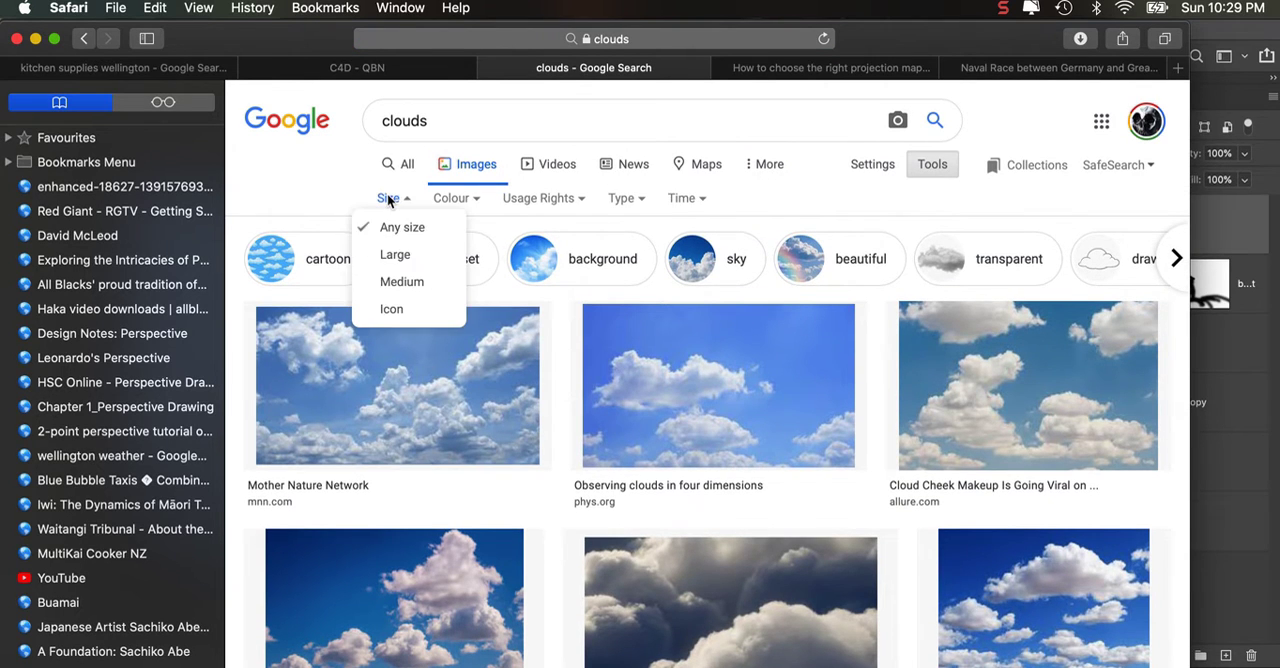
click(389, 253)
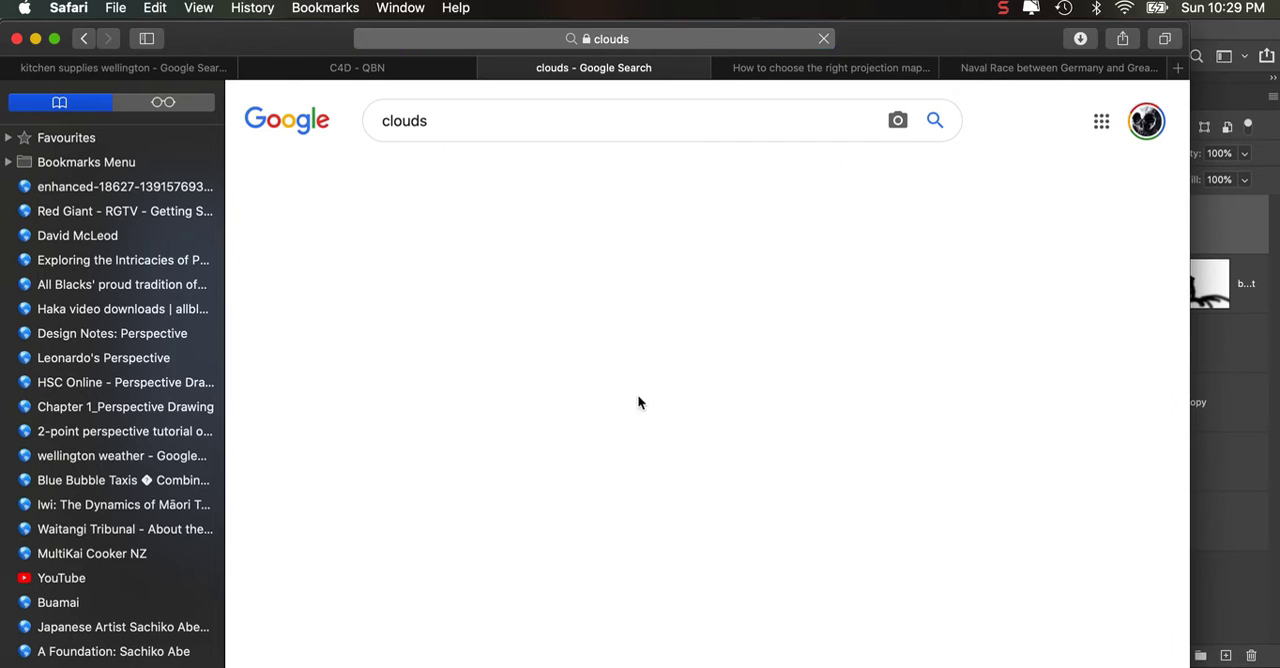
scroll(752, 428, down, 3)
scroll(752, 428, down, 3)
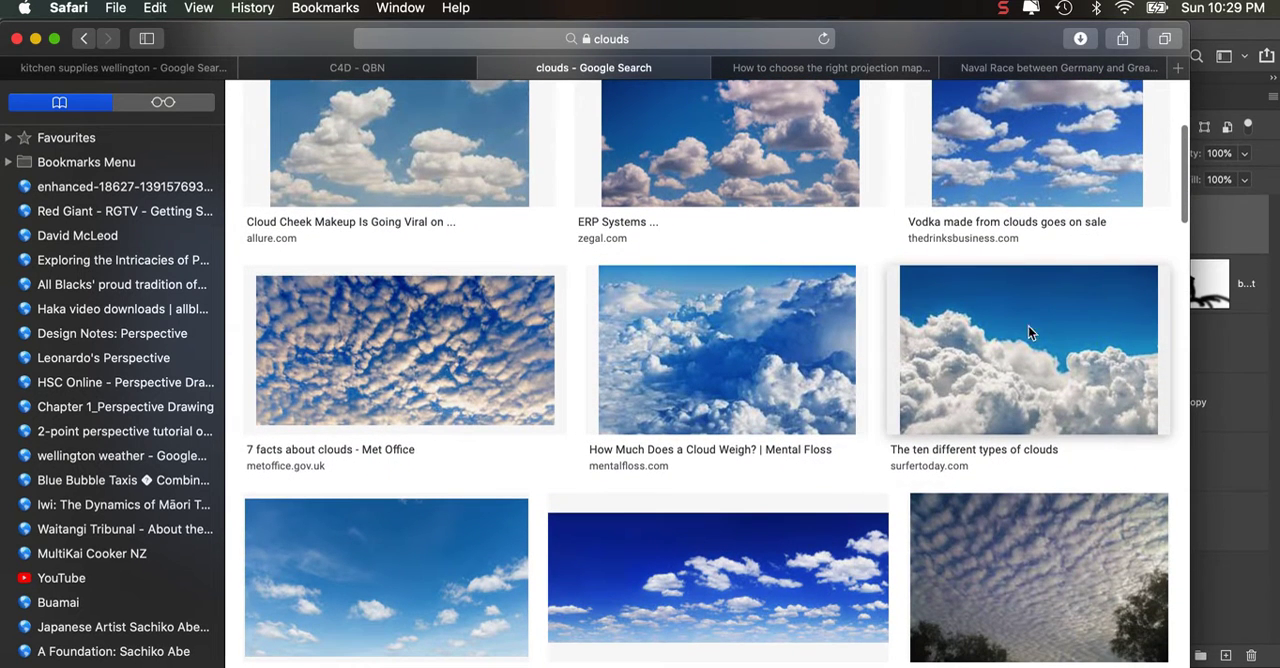
Open the billowing clouds photo at full size in a new tab and drag it into Photoshop
click(1001, 355)
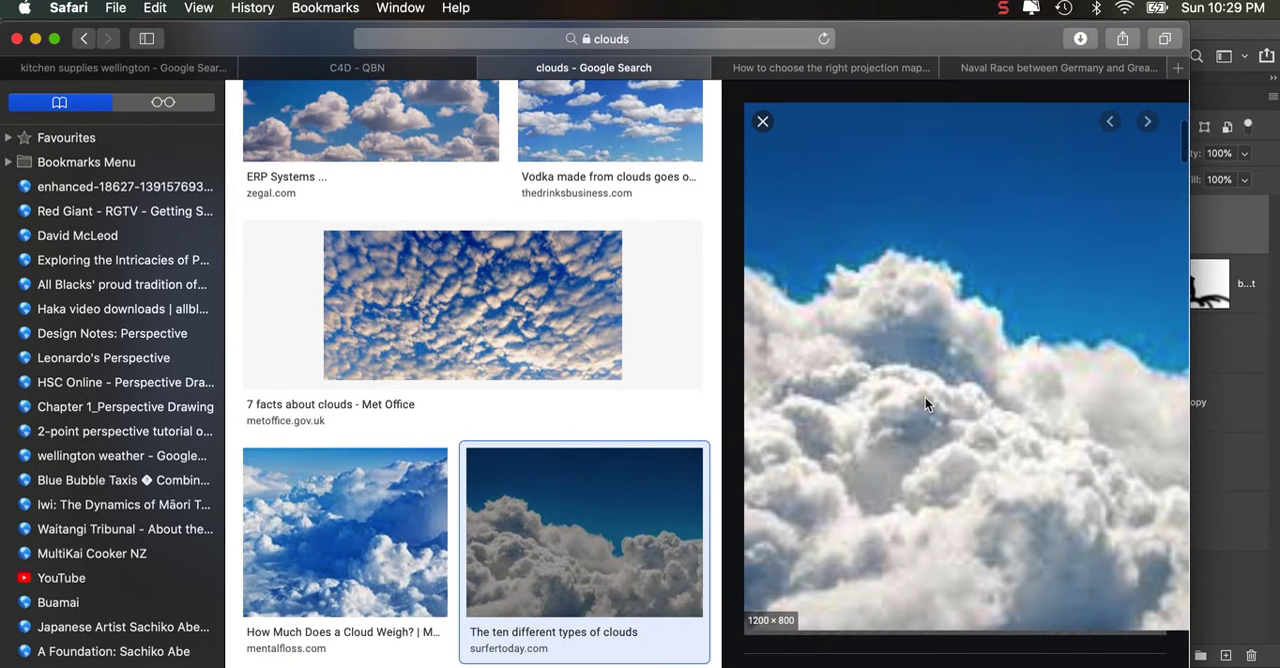
right_click(925, 397)
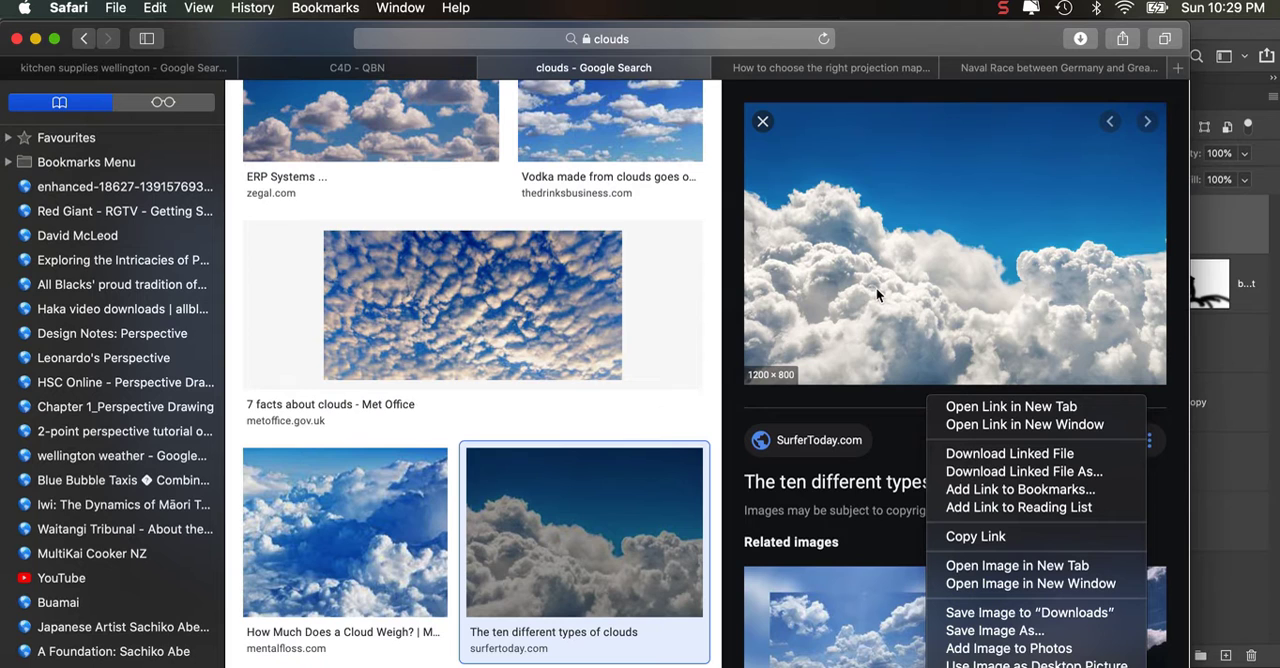
click(997, 563)
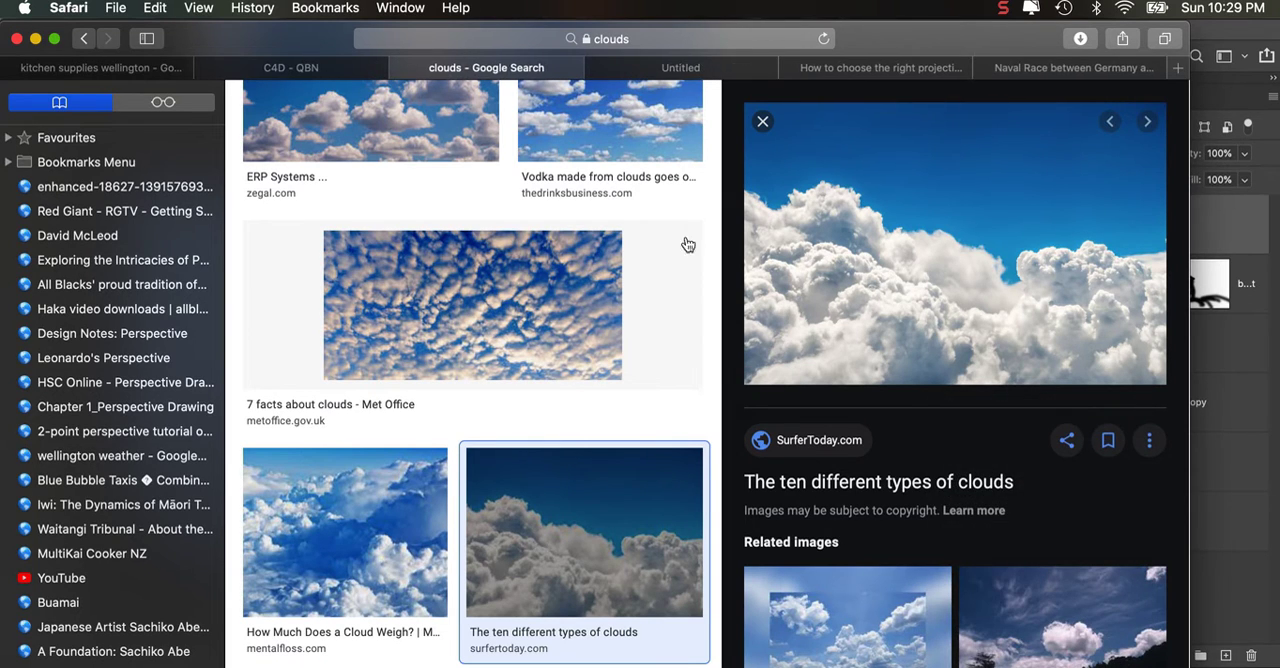
click(670, 70)
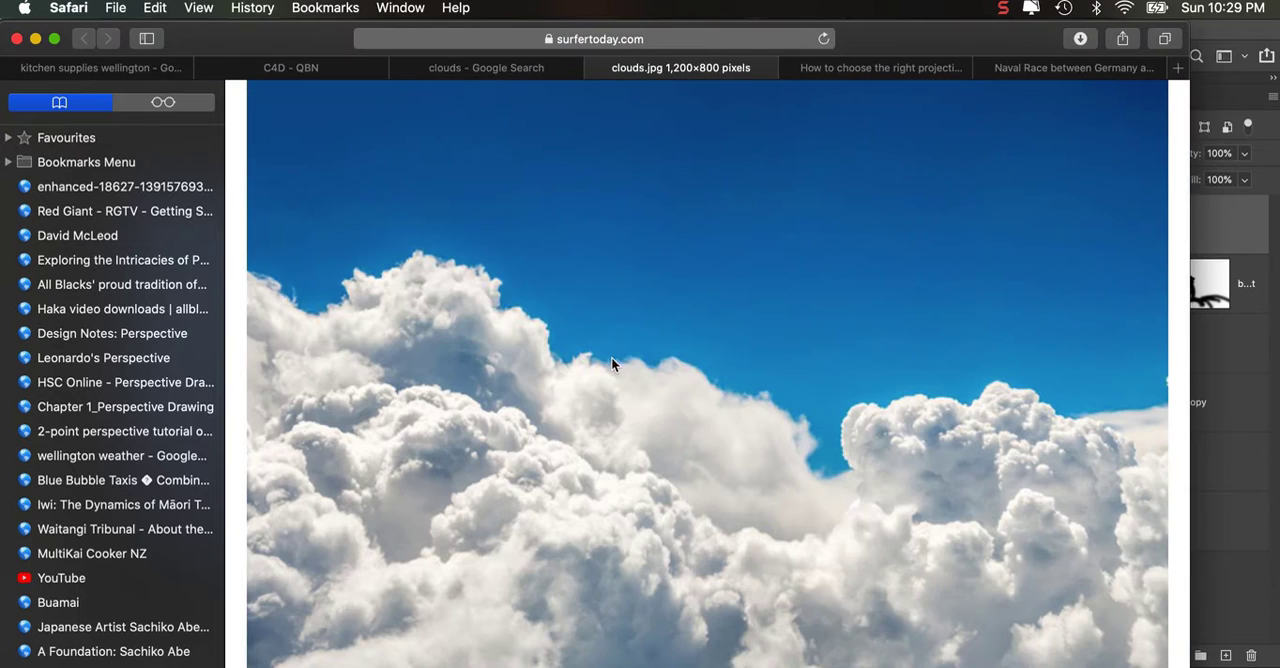
mouse_move(664, 350)
mouse_down()
mouse_move(642, 411)
mouse_move(720, 660)
mouse_up()
key(super+Tab)
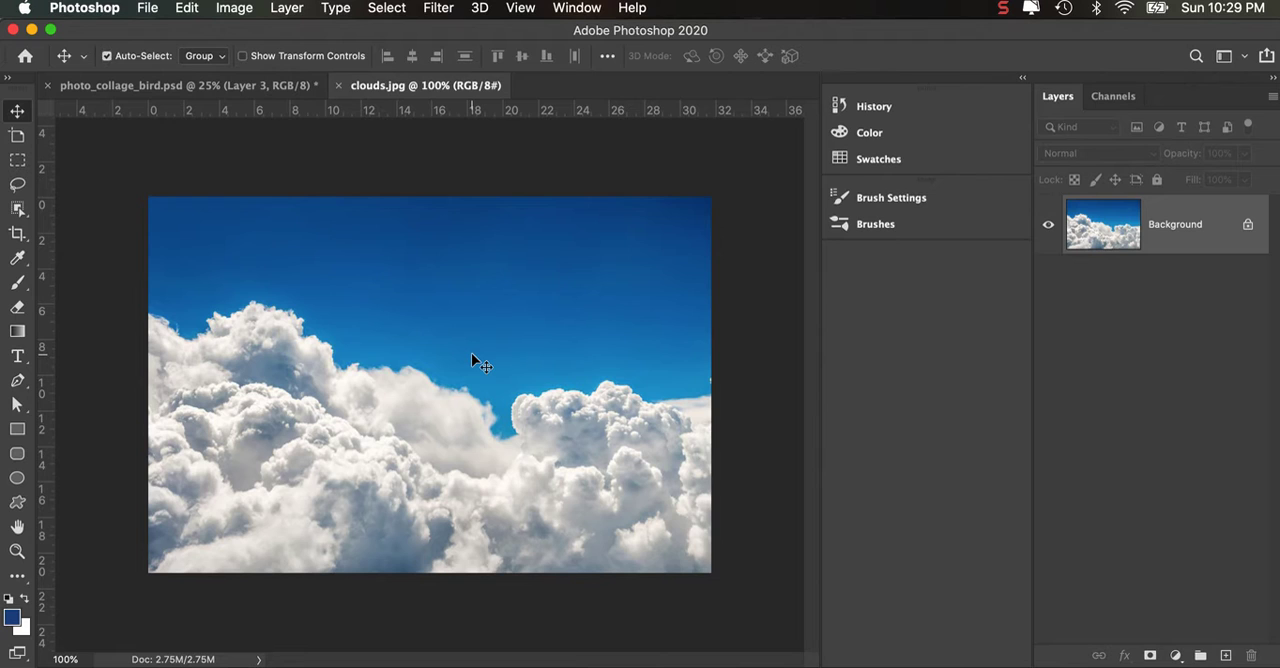
Cut the whole cloud photo from its layer and paste it into a new Alpha 1 channel
key(super+a)
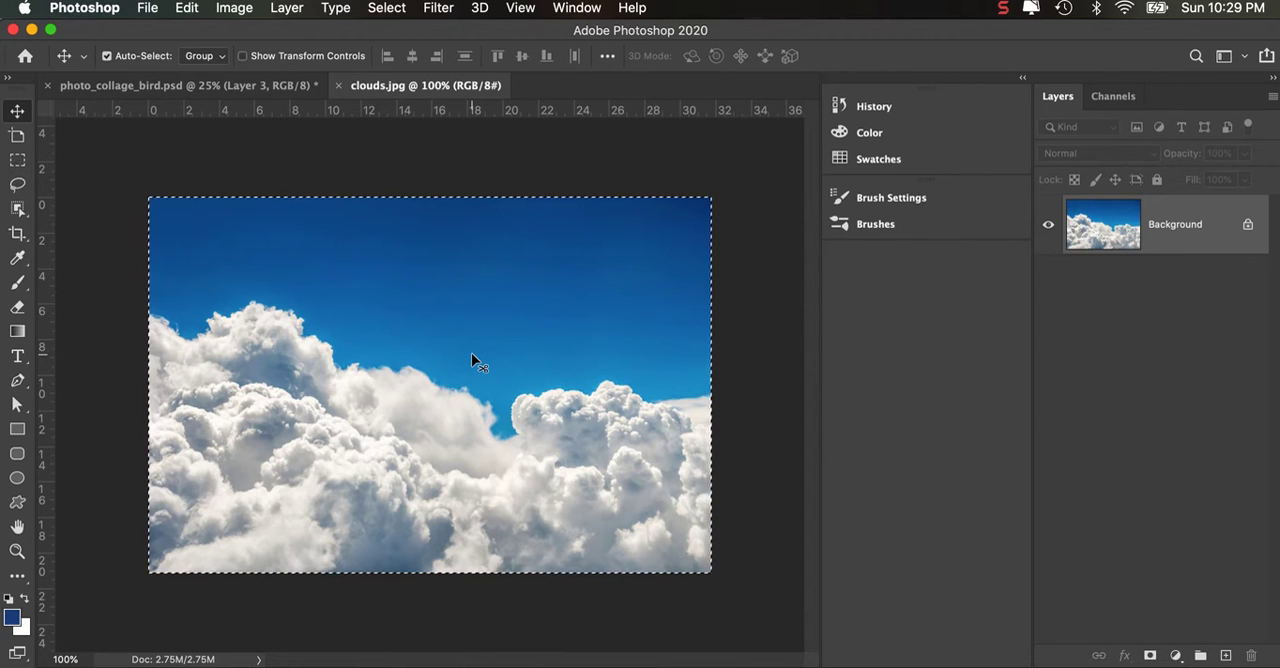
key(super+x)
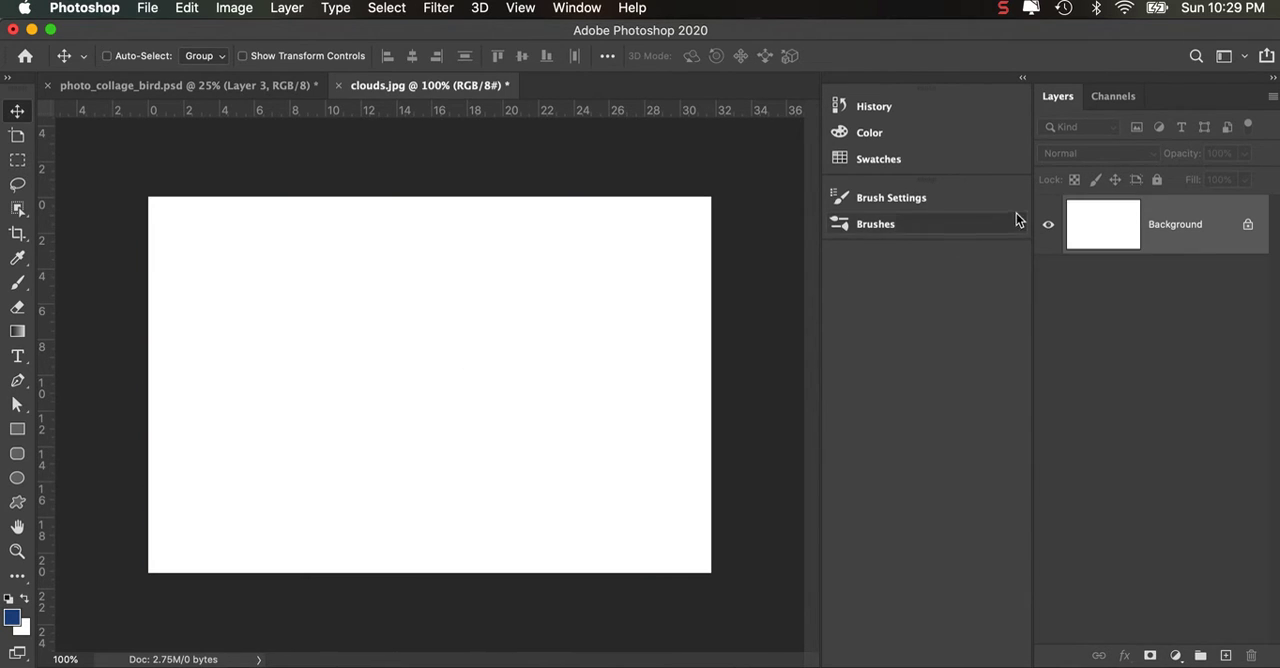
click(1114, 96)
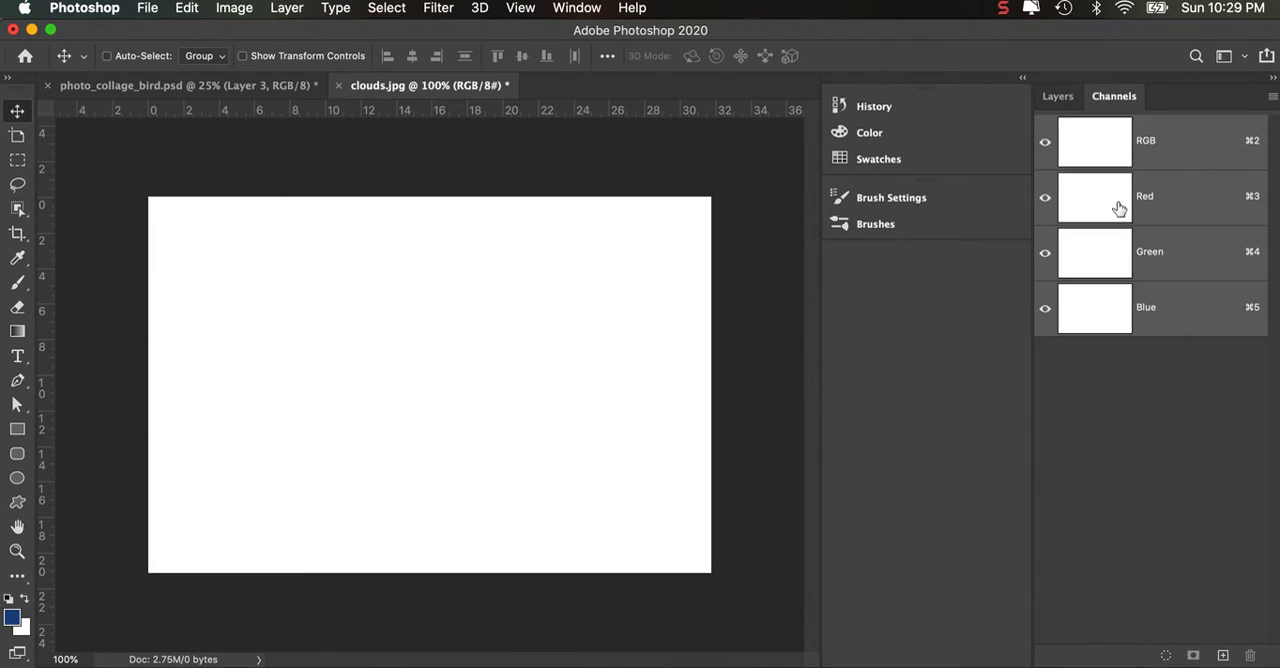
click(1224, 656)
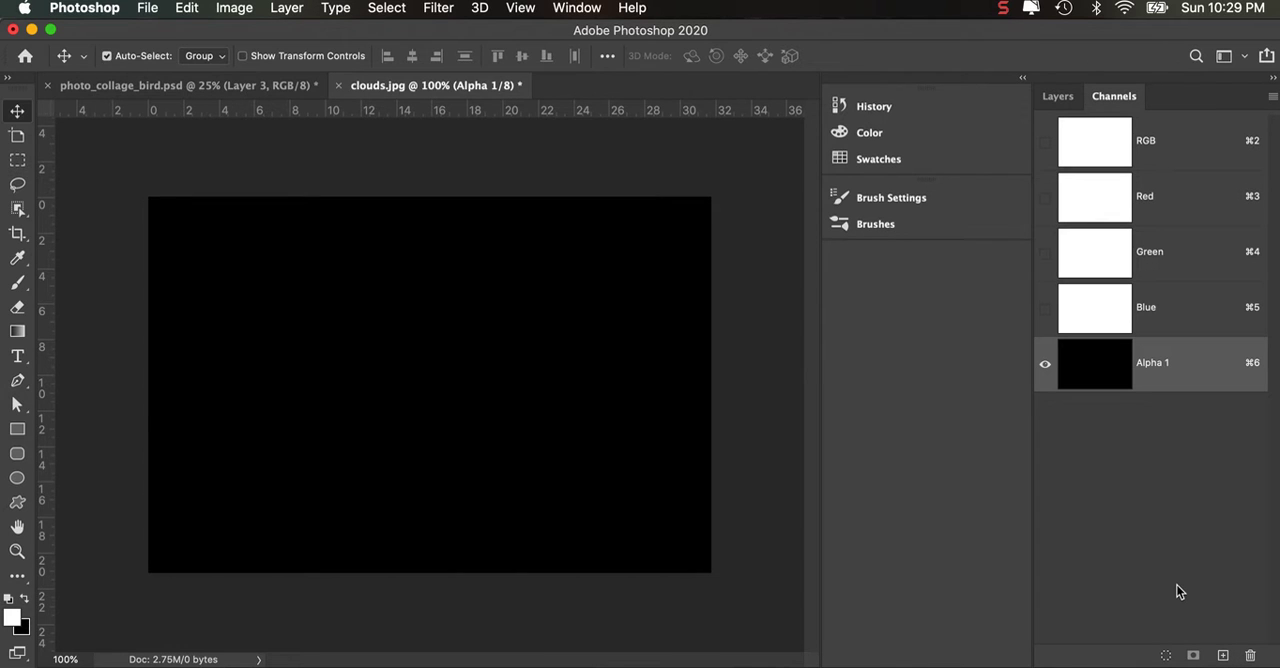
key(super+v)
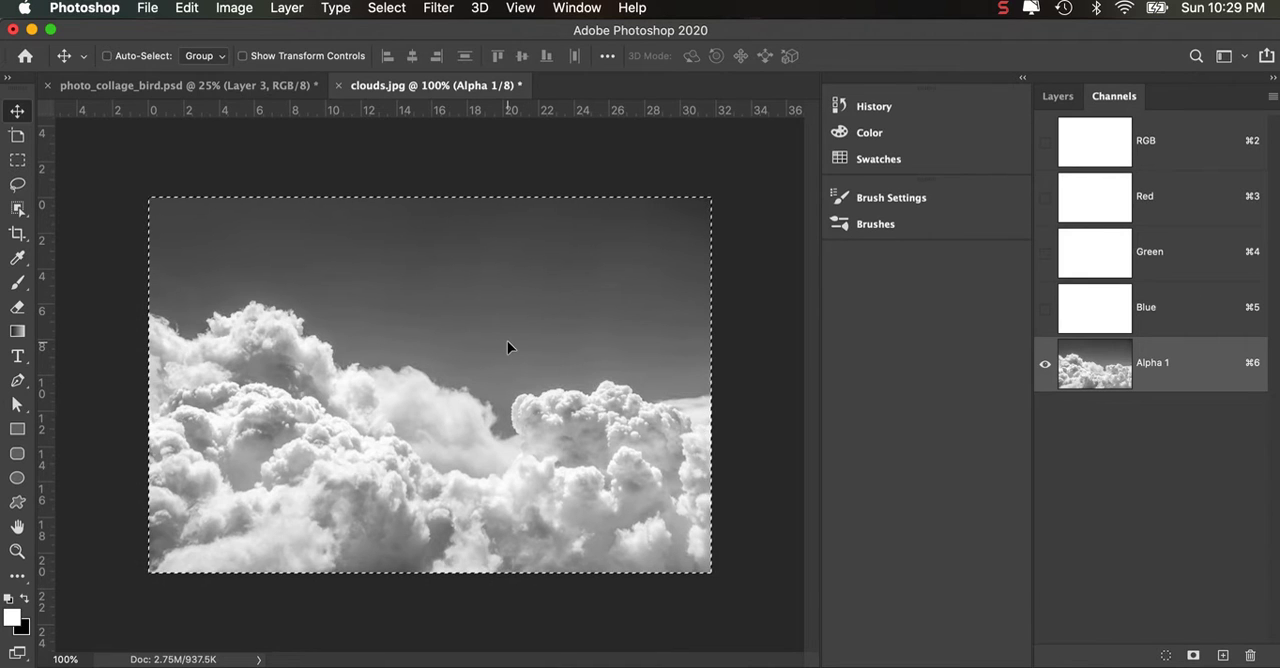
Apply Levels 66 / 1.00 / 238 to the Alpha 1 cloud channel
key(super+l)
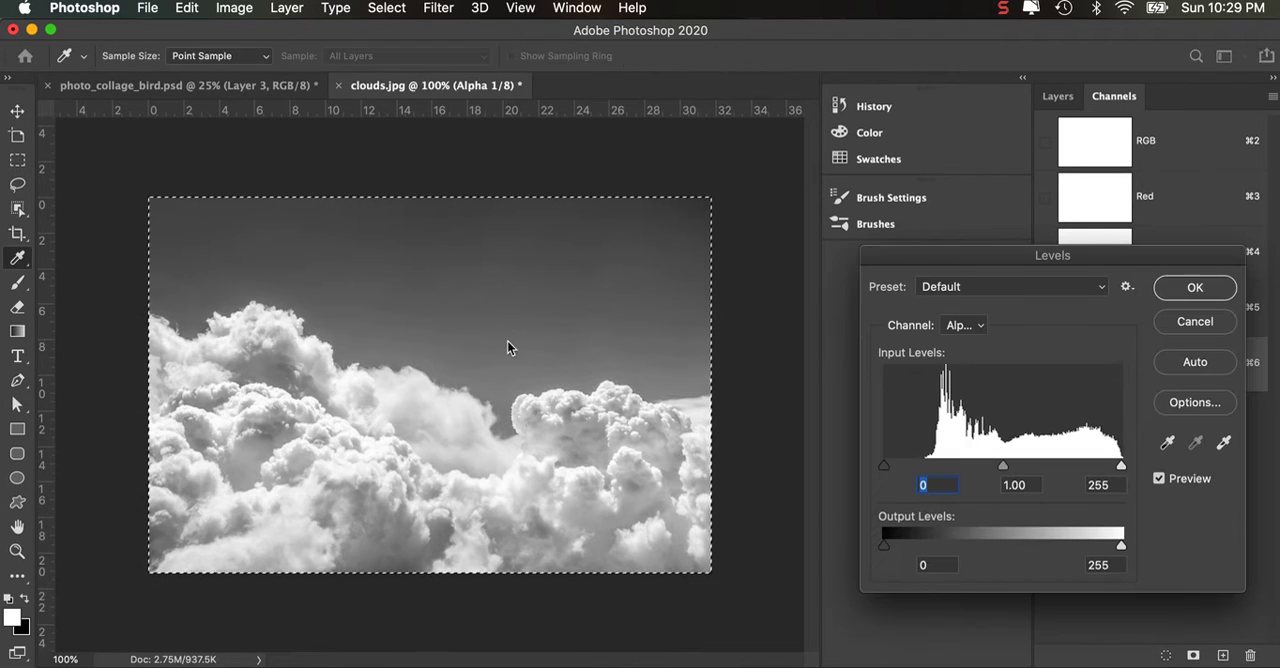
drag(886, 466, 944, 472)
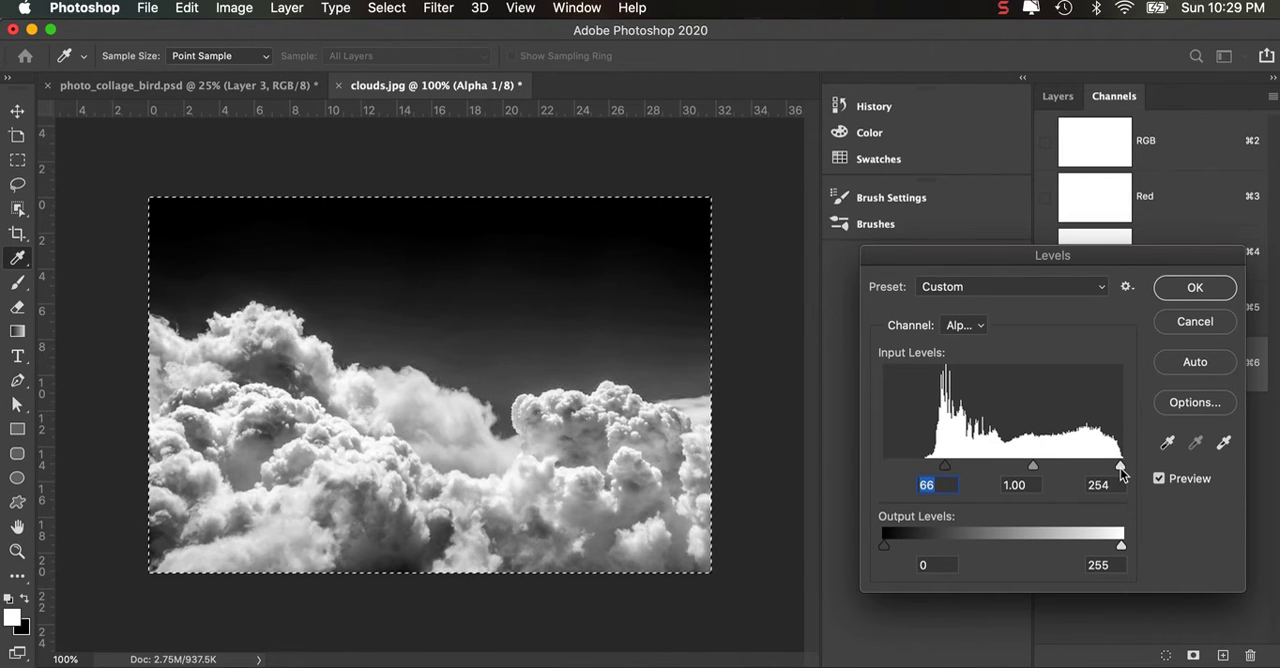
drag(1120, 468, 1107, 468)
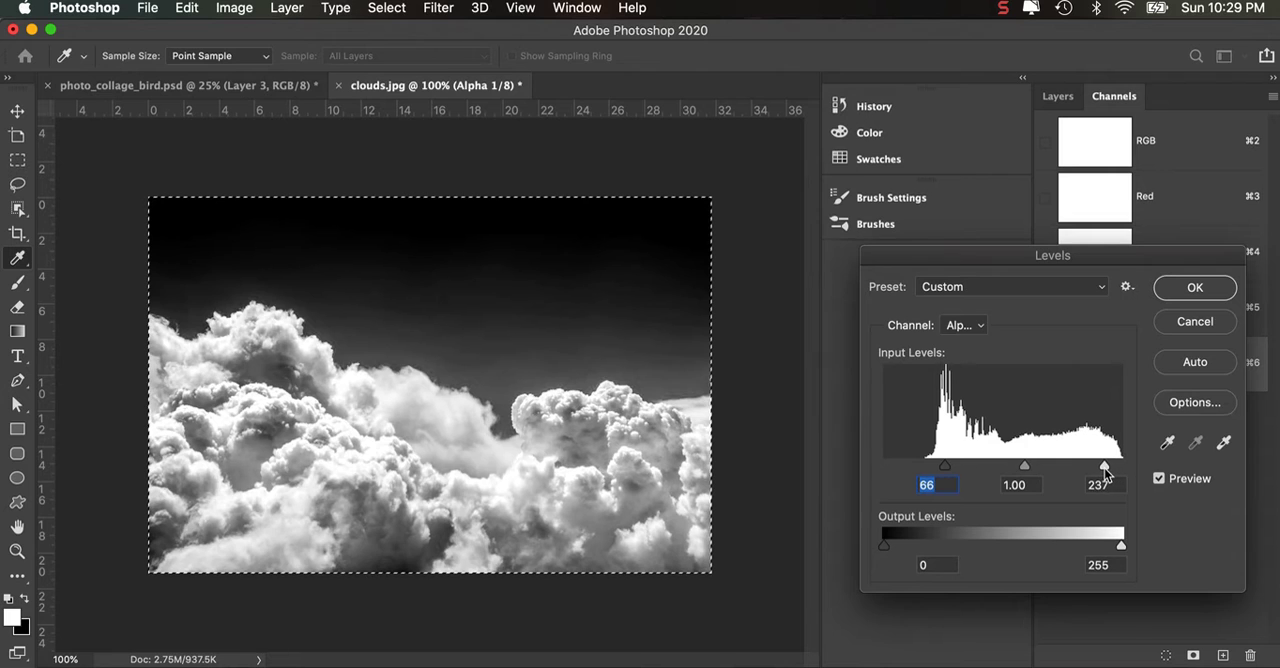
click(1196, 290)
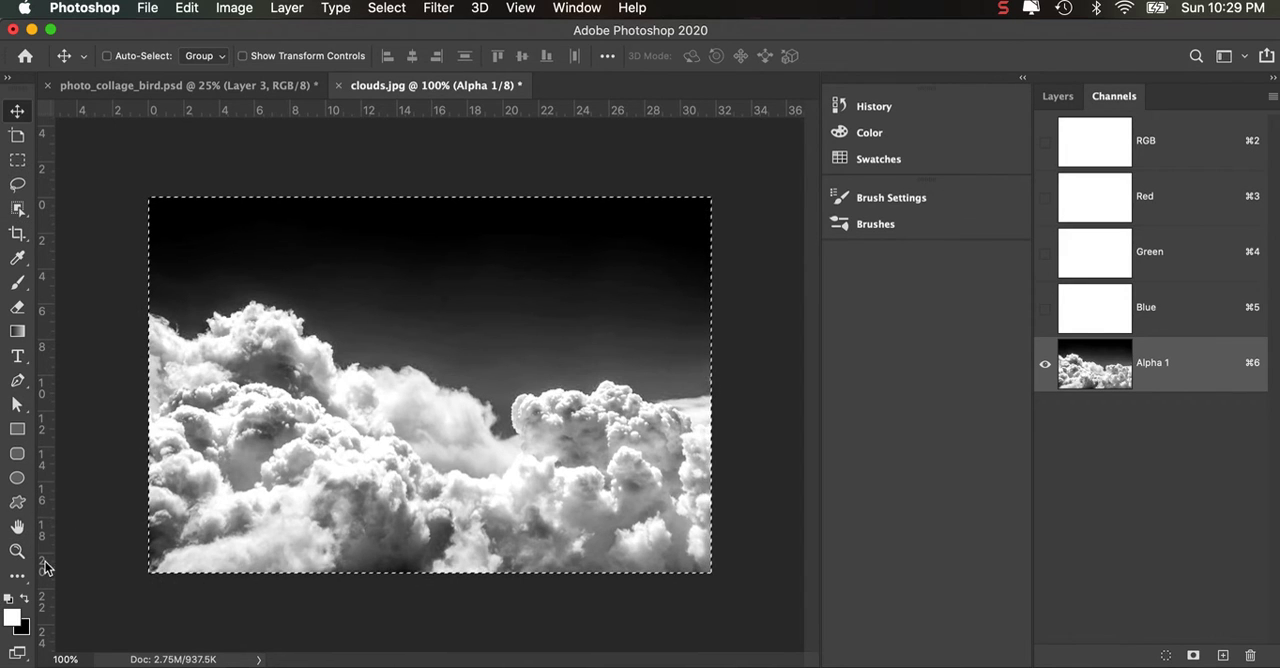
Burn the sky above the clouds to black with the Burn Tool at 42% exposure, Shadows range
click(17, 578)
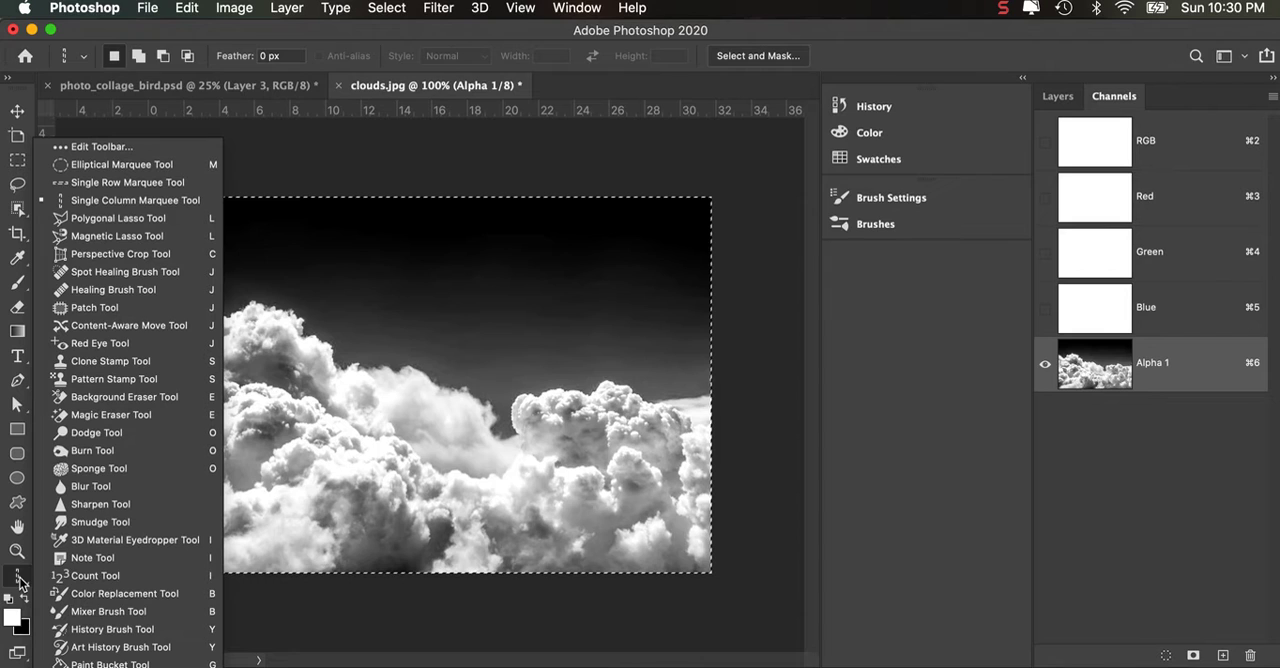
click(92, 450)
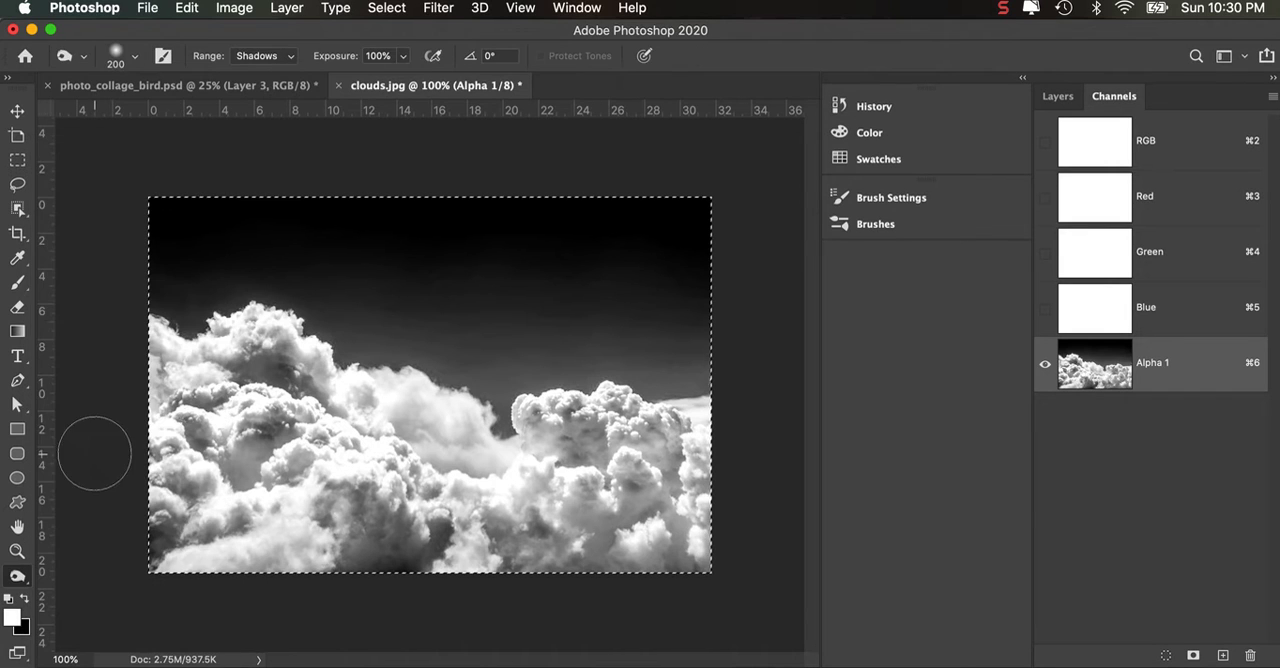
drag(314, 287, 561, 268)
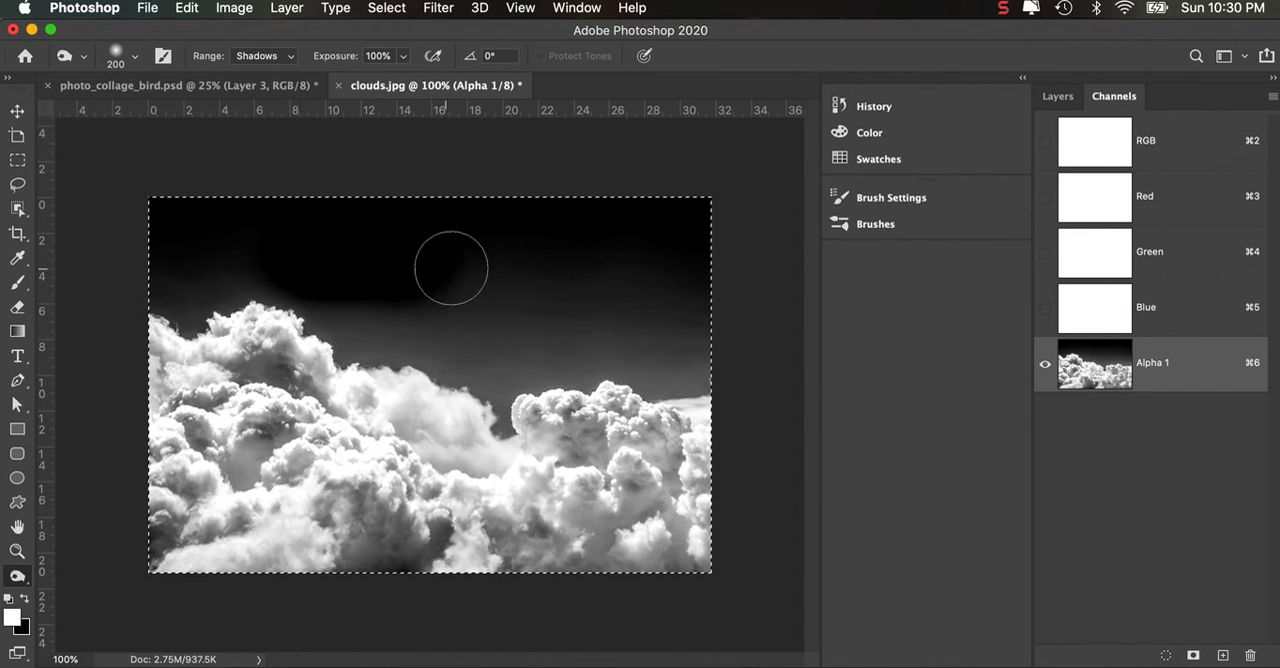
click(403, 57)
drag(401, 80, 363, 80)
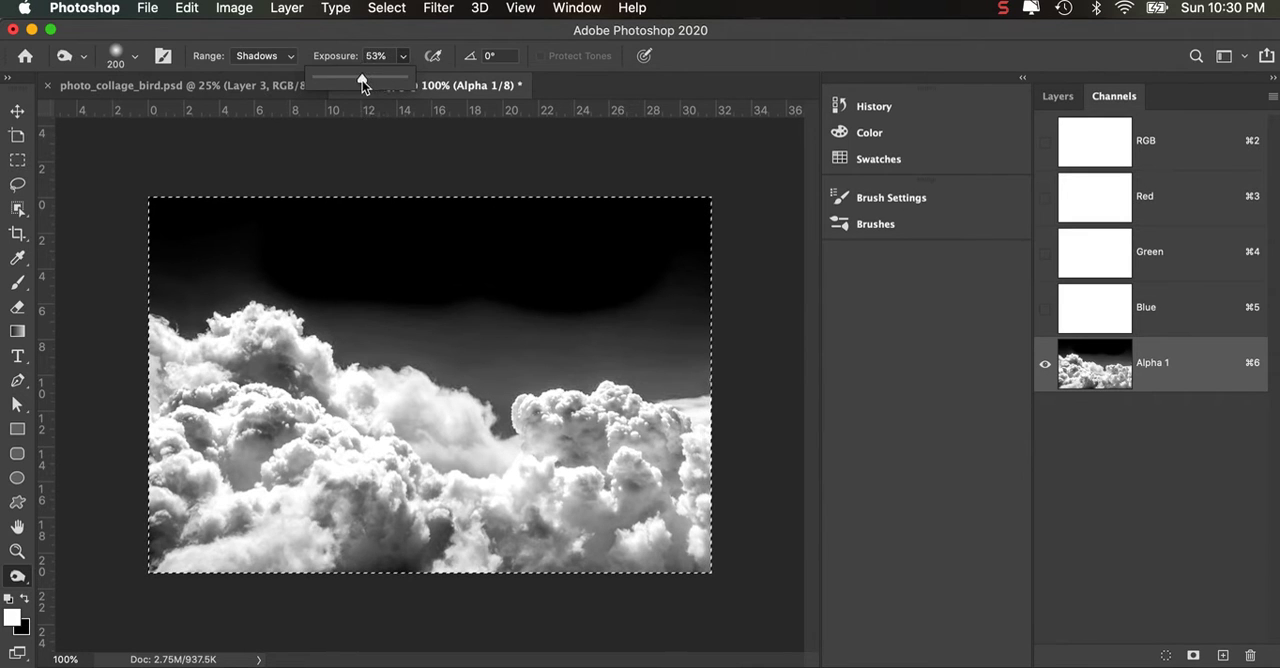
click(590, 240)
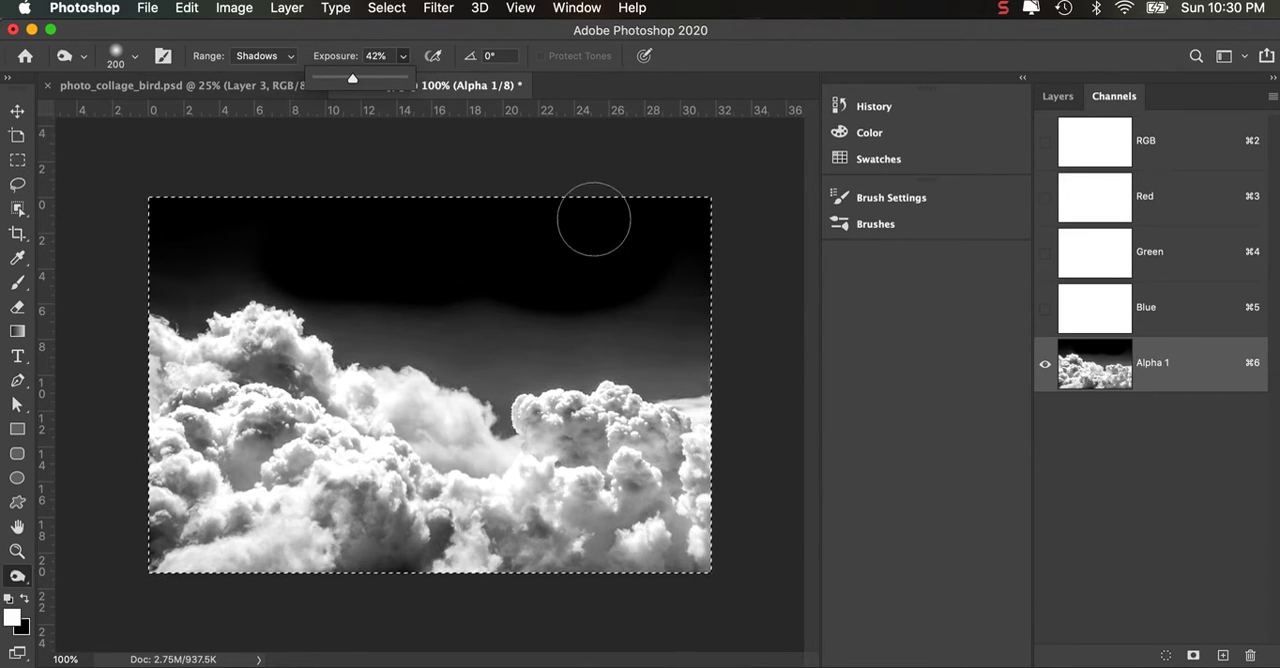
mouse_move(700, 285)
mouse_down()
mouse_move(604, 362)
mouse_move(427, 327)
mouse_move(160, 310)
mouse_up()
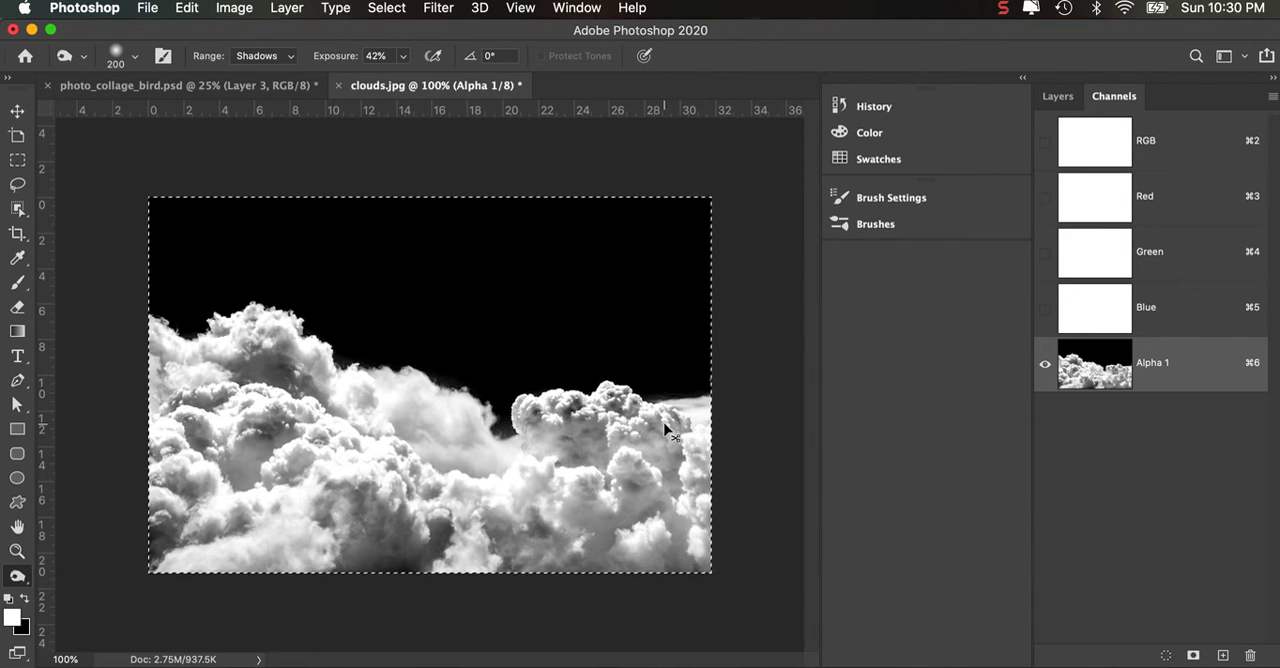
Free-transform the Alpha 1 clouds and rotate them 180° so they hang from the top
key(super+t)
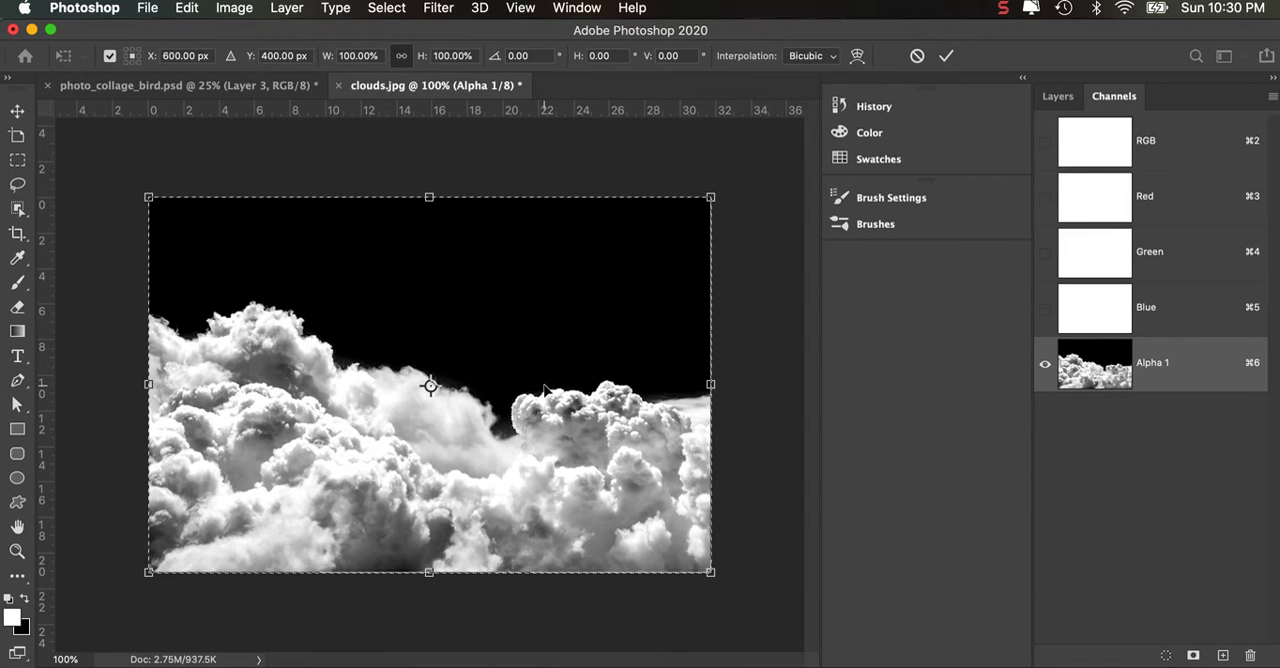
mouse_move(128, 186)
mouse_down()
mouse_move(760, 477)
mouse_move(703, 570)
mouse_up()
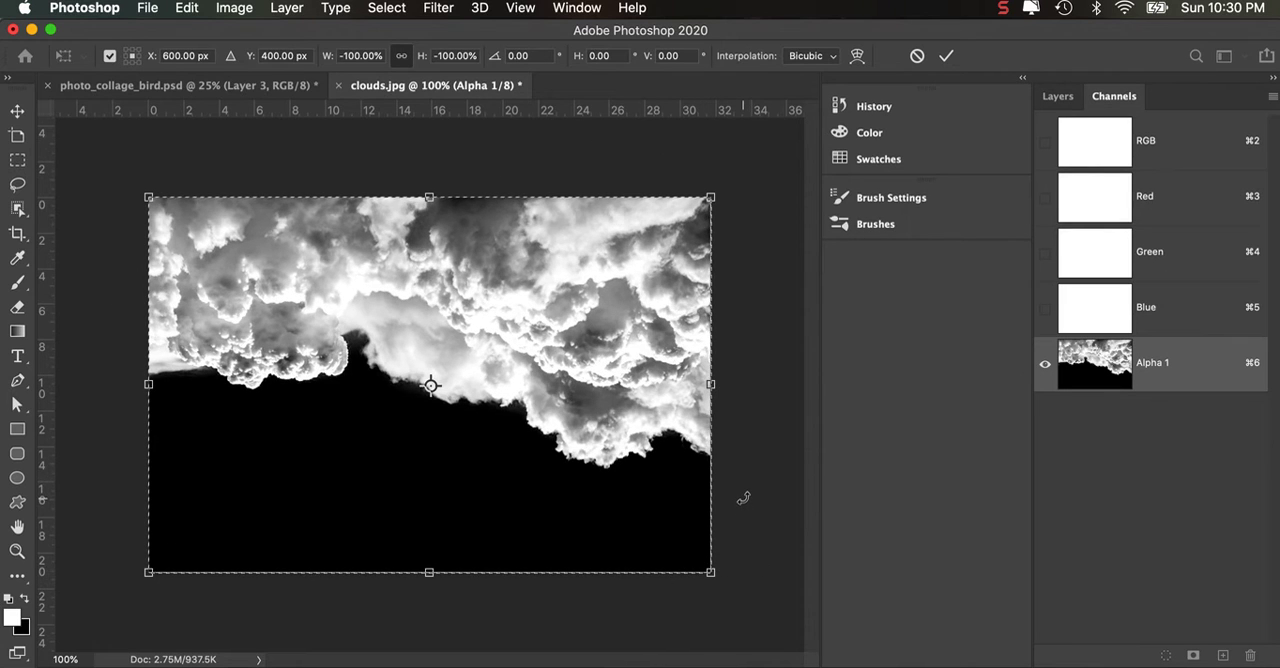
key(Return)
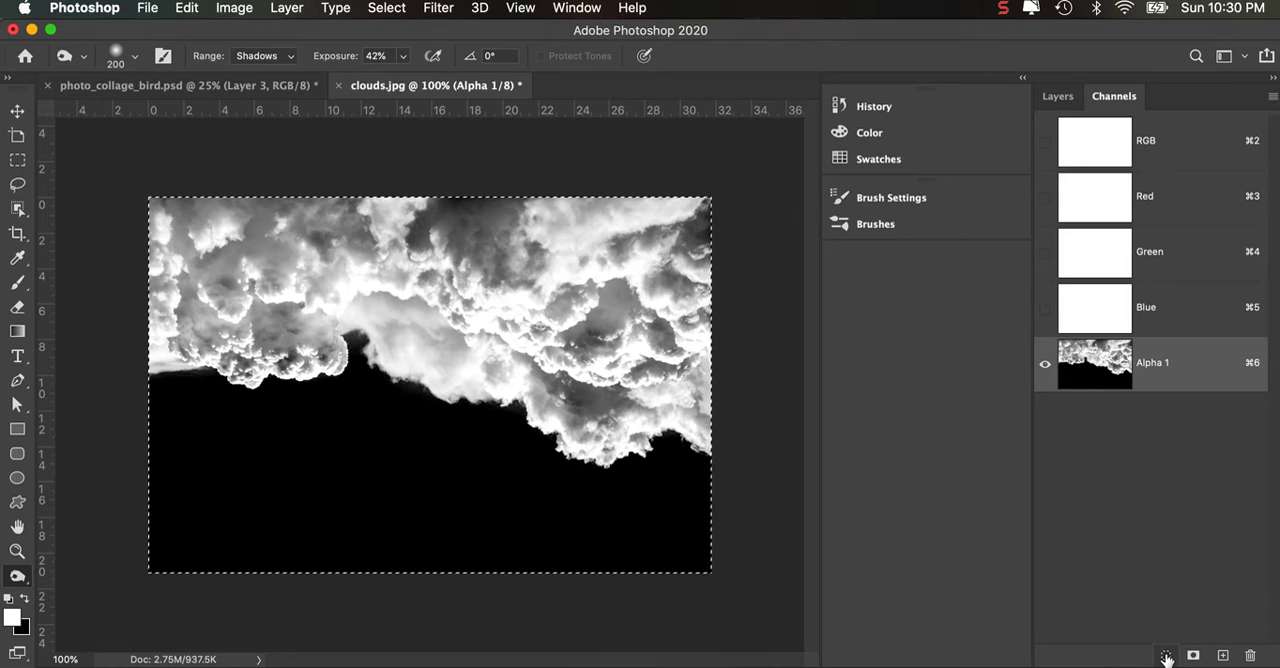
Fill the cloud selection with black on a new Layer 1, then deselect
click(1057, 96)
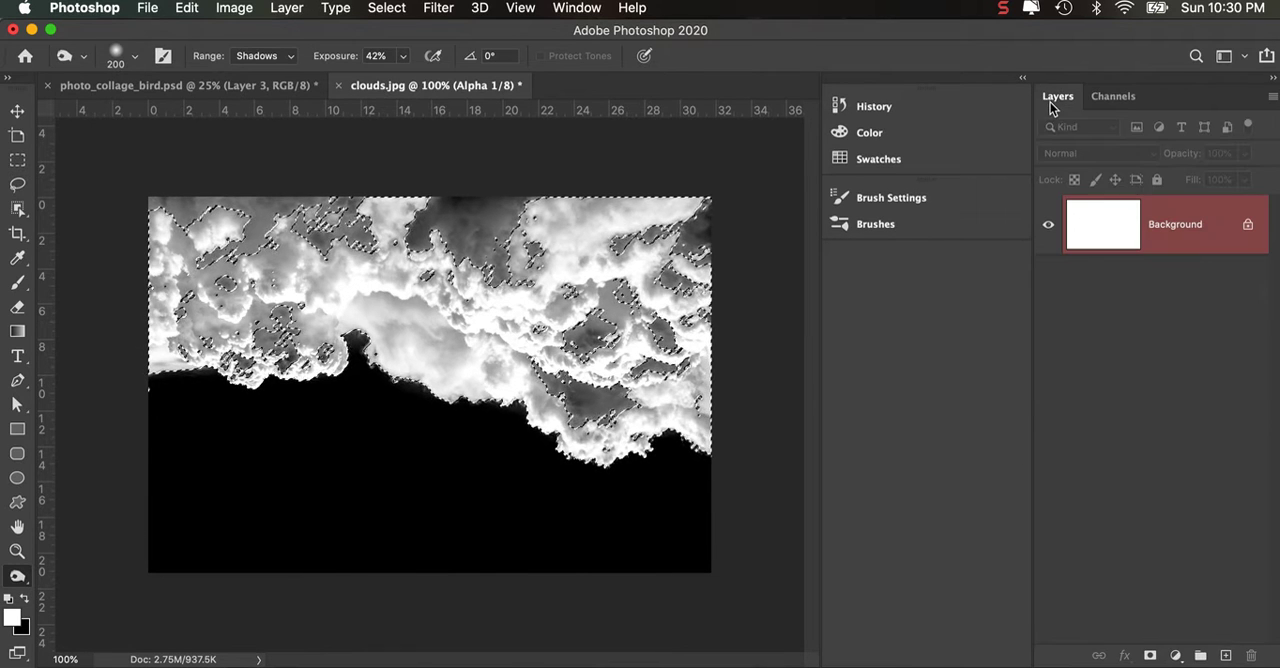
click(1224, 655)
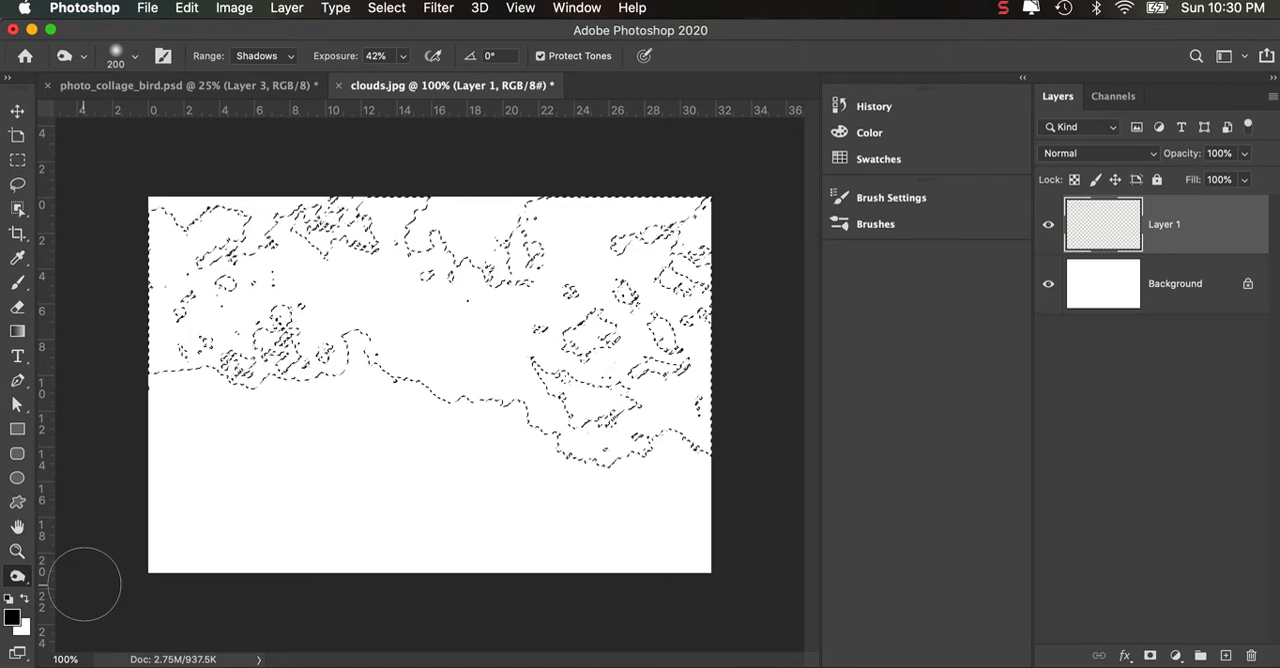
key(super+v)
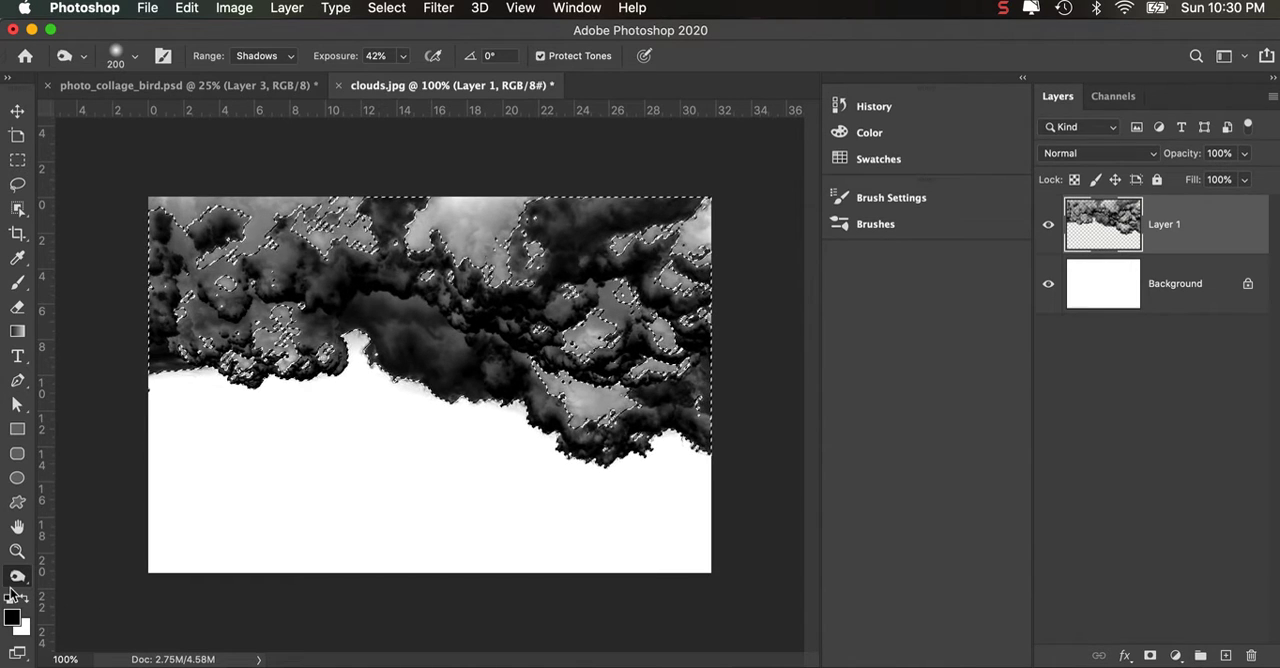
key(super+d)
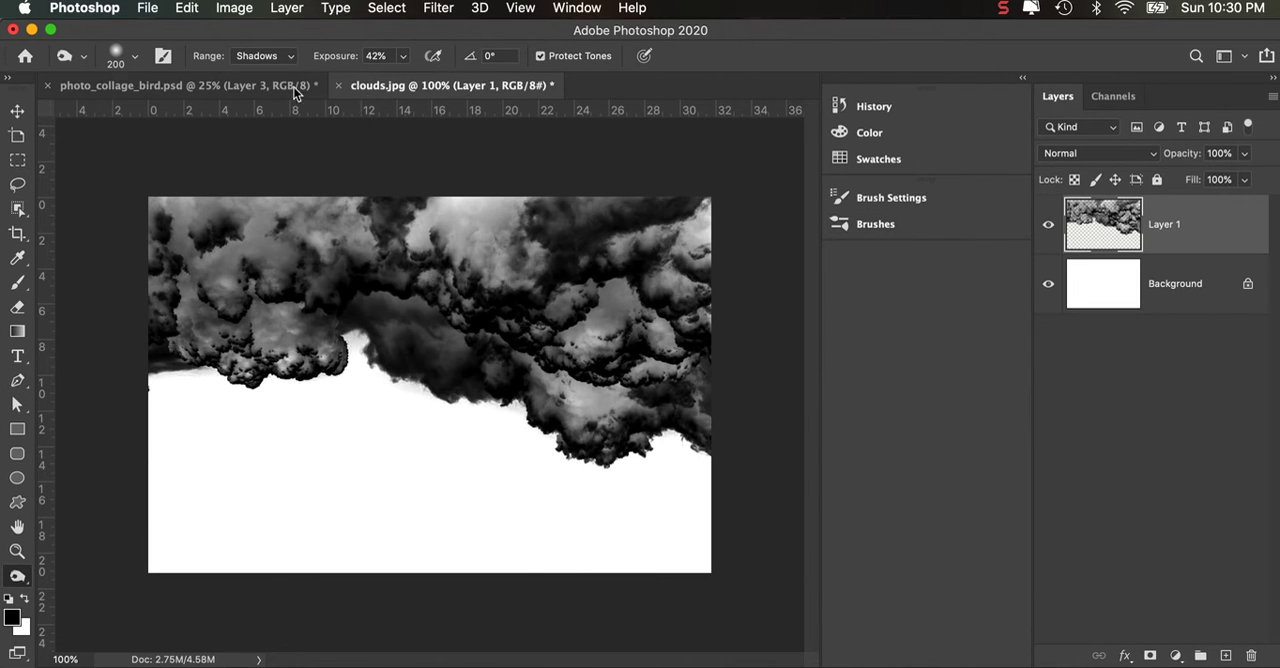
click(230, 10)
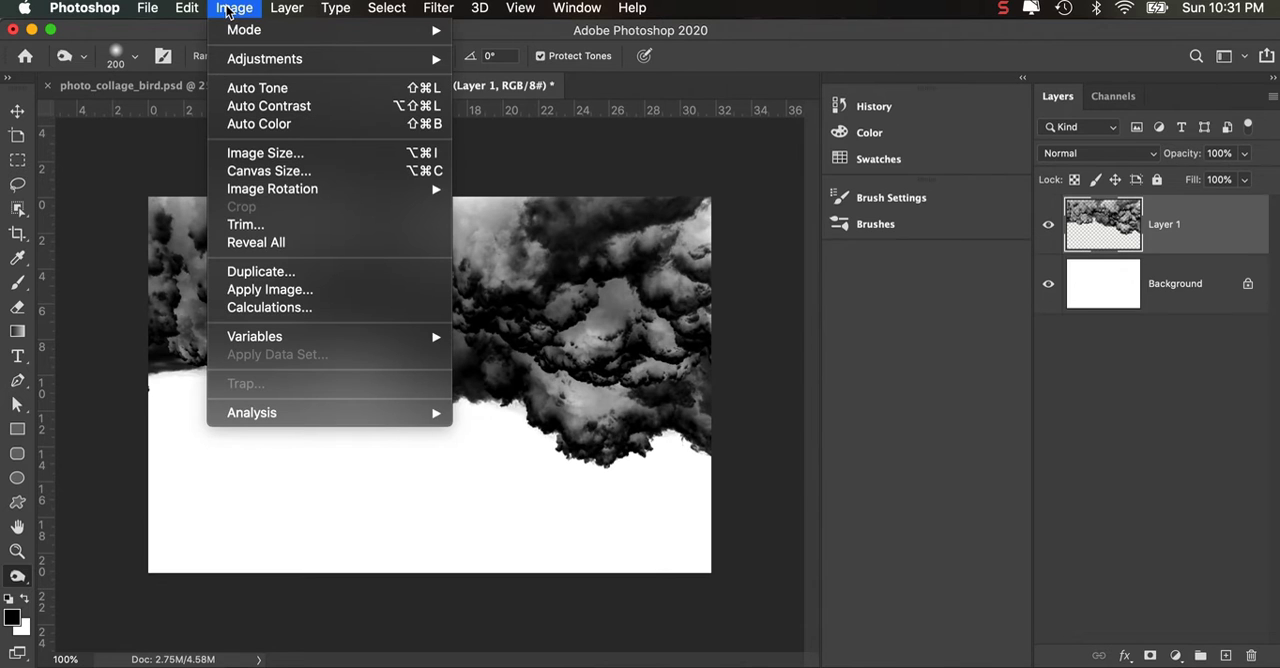
mouse_move(244, 30)
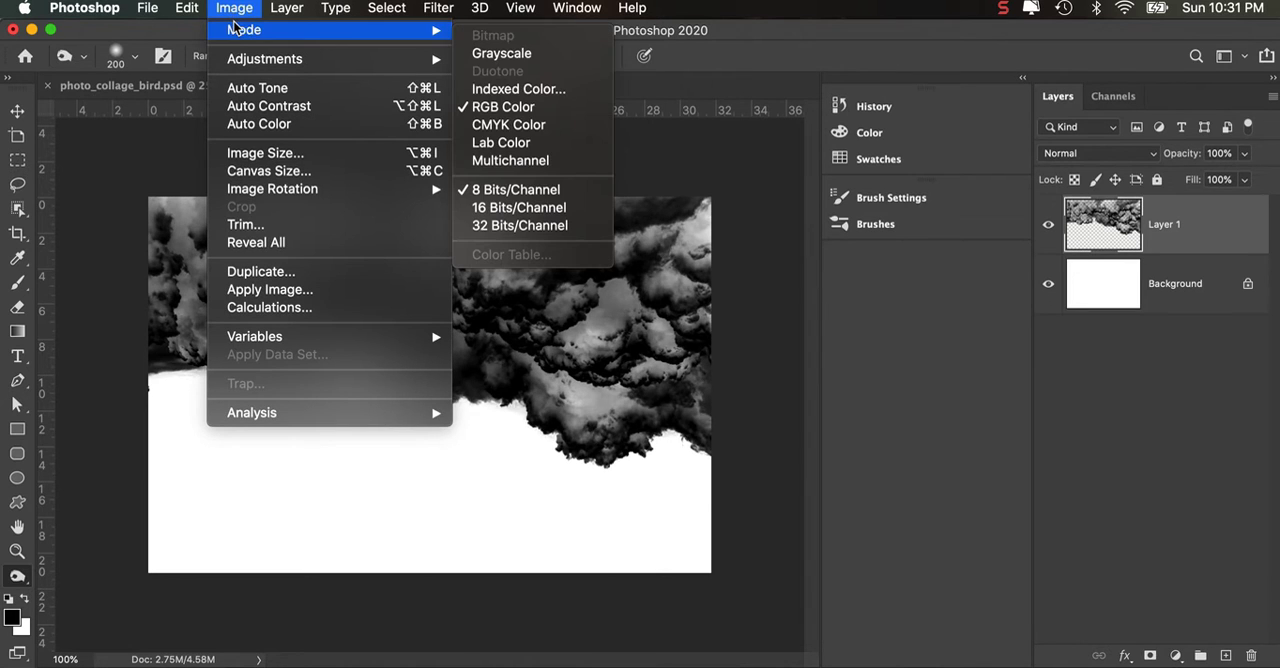
Convert the clouds image to Grayscale, flattening layers and discarding colour
click(501, 53)
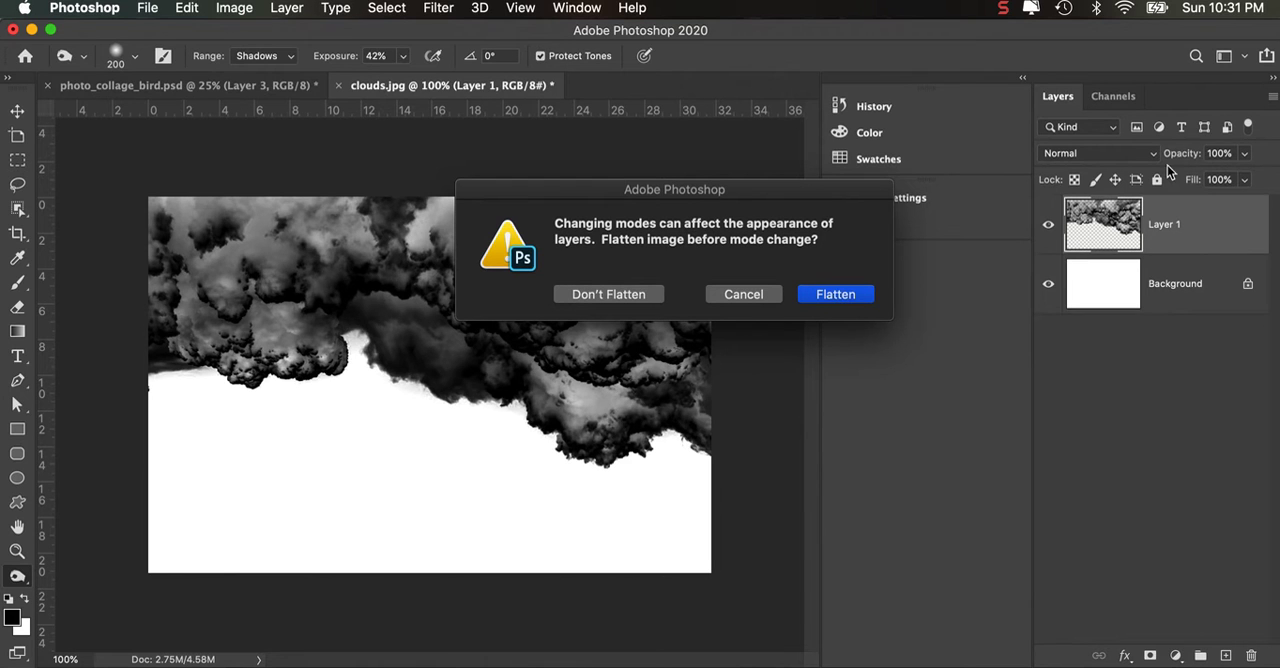
click(836, 294)
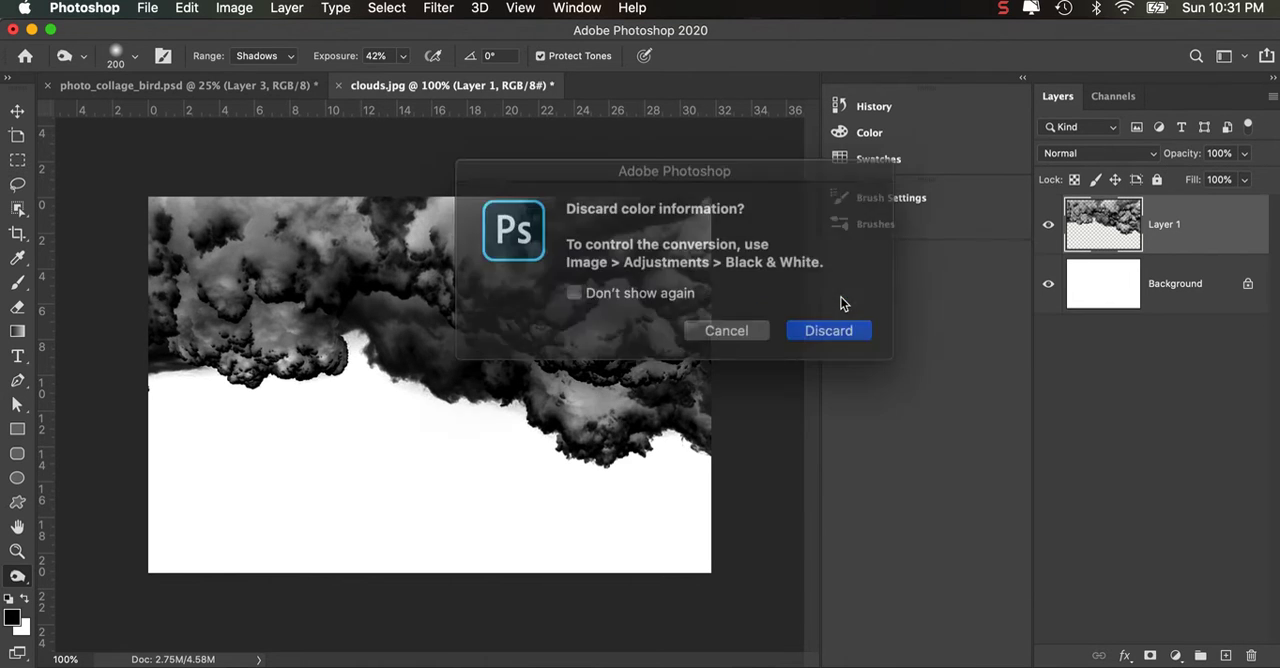
click(841, 329)
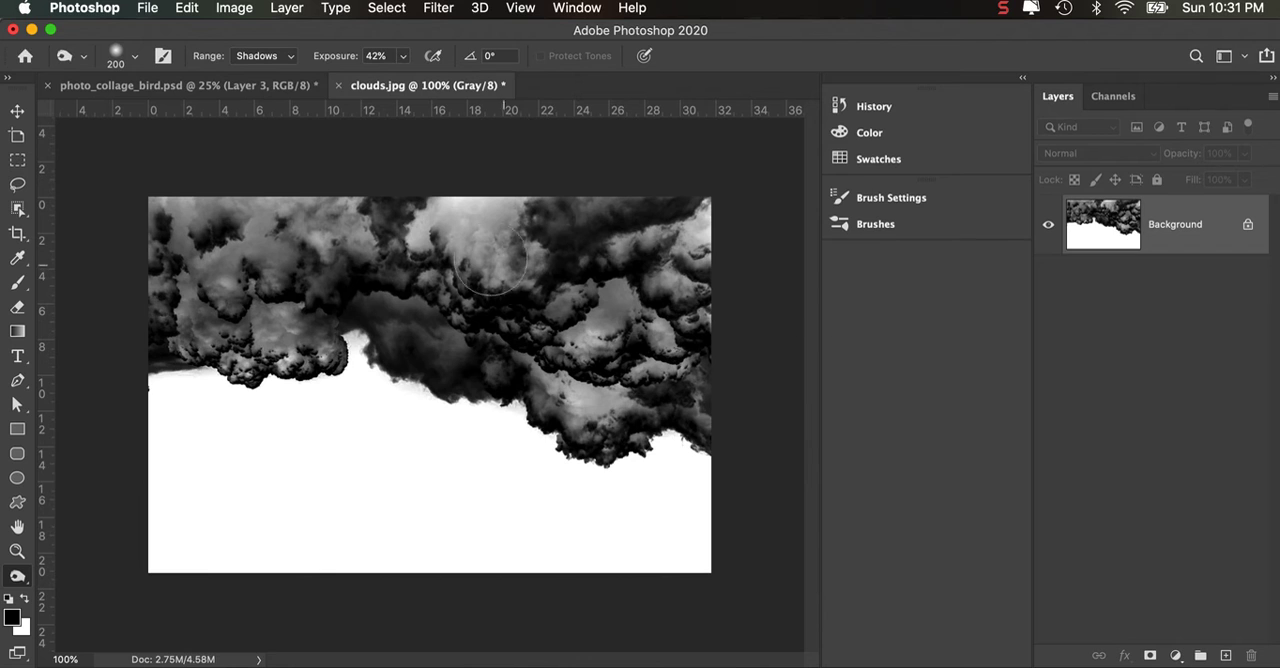
Try a Bitmap halftone conversion at 300 ppi, frequency 3, then undo it
click(233, 8)
mouse_move(244, 30)
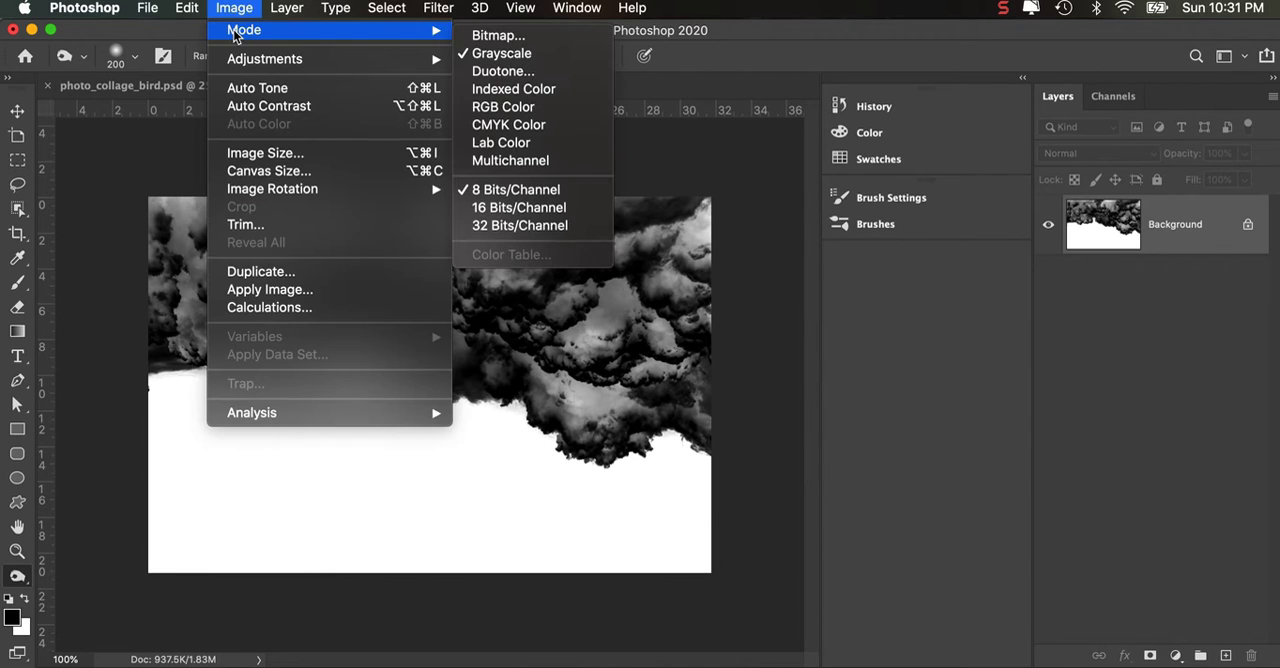
click(492, 37)
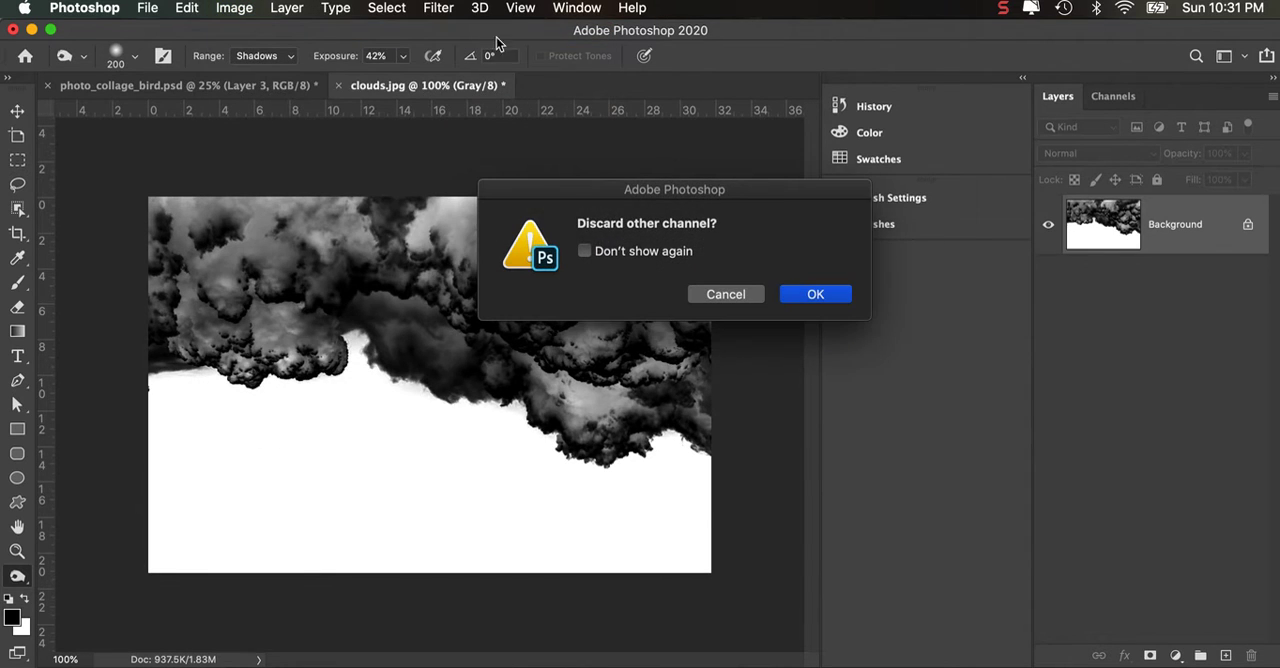
click(815, 295)
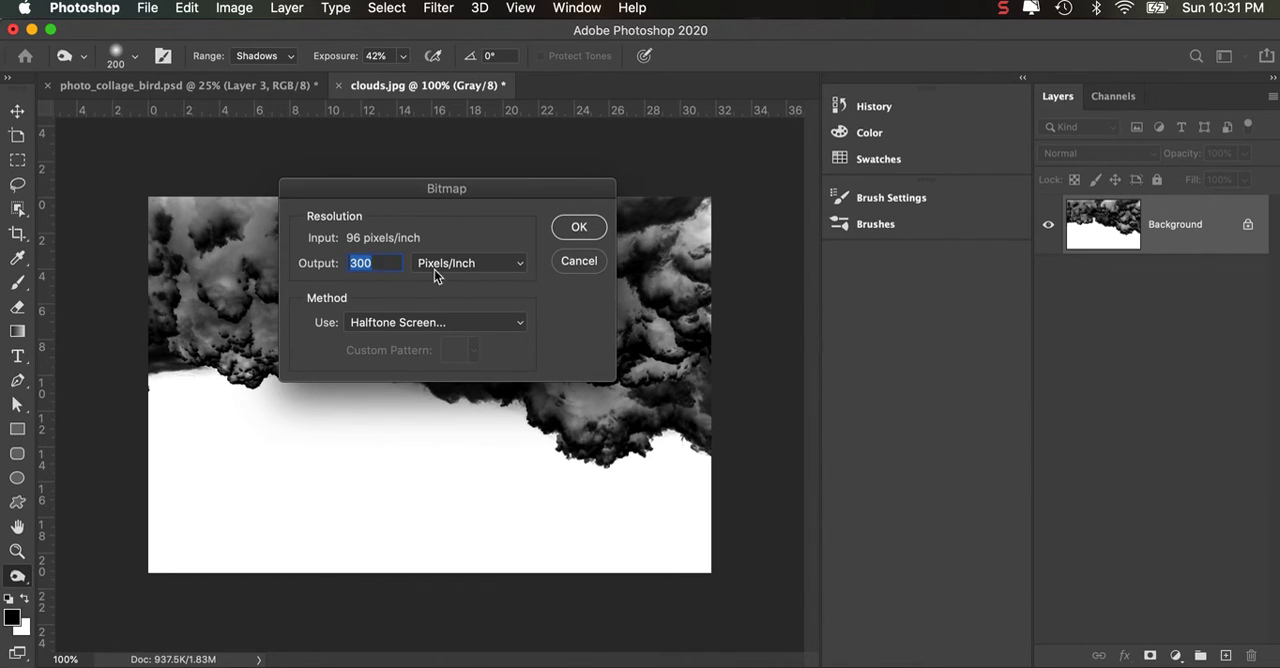
click(591, 228)
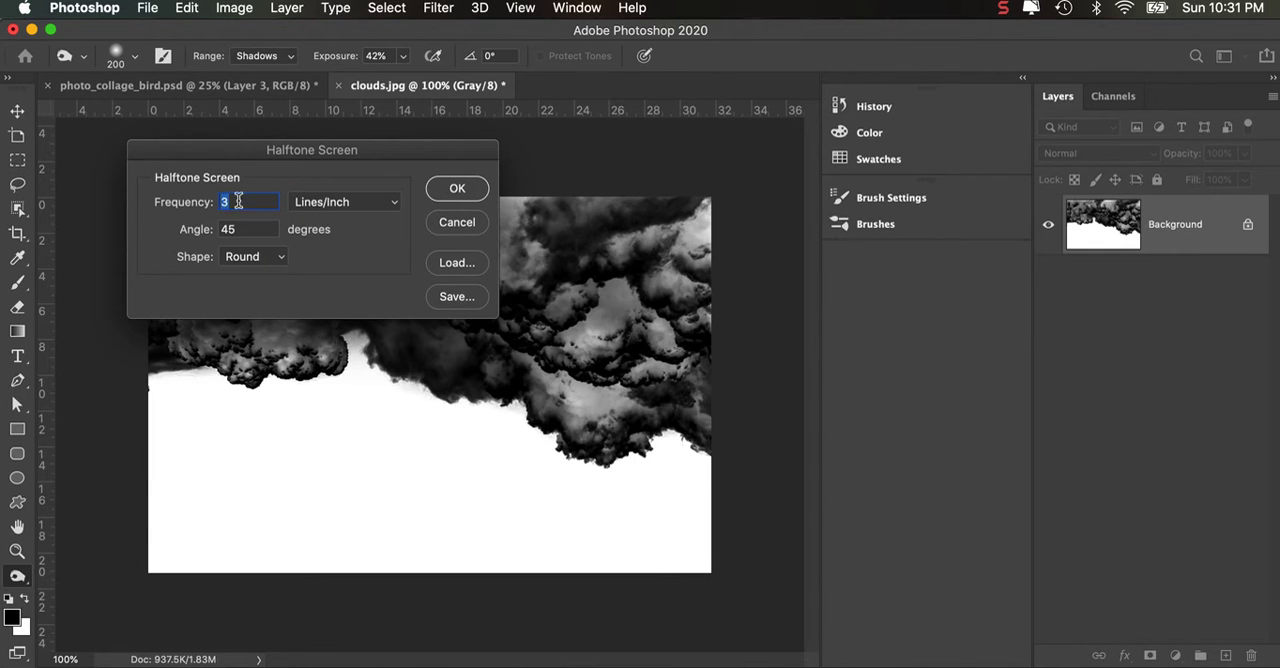
click(457, 188)
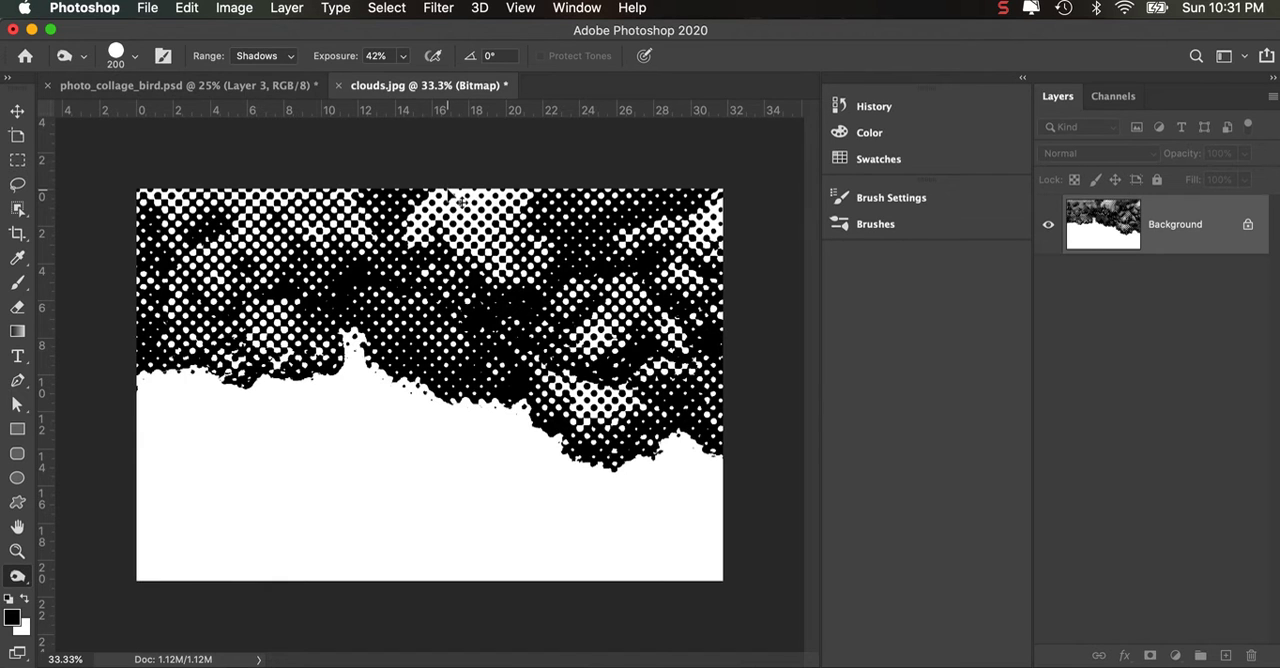
key(super+z)
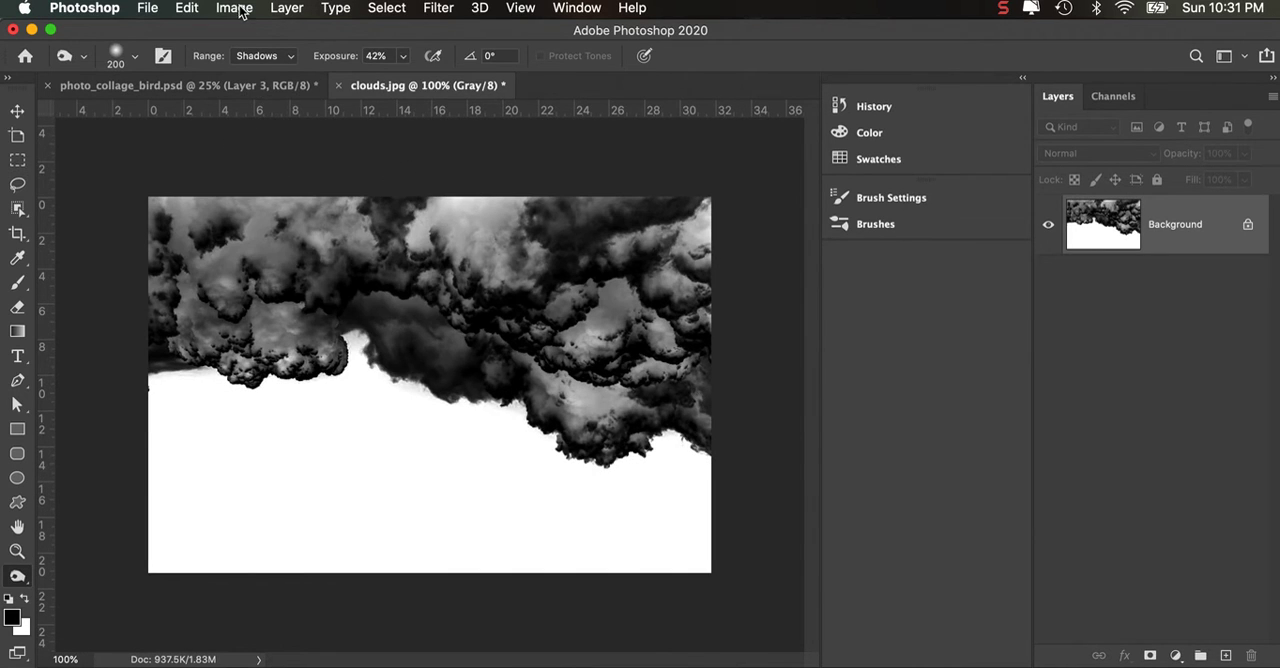
Convert the clouds image to a Bitmap with a halftone screen
click(234, 8)
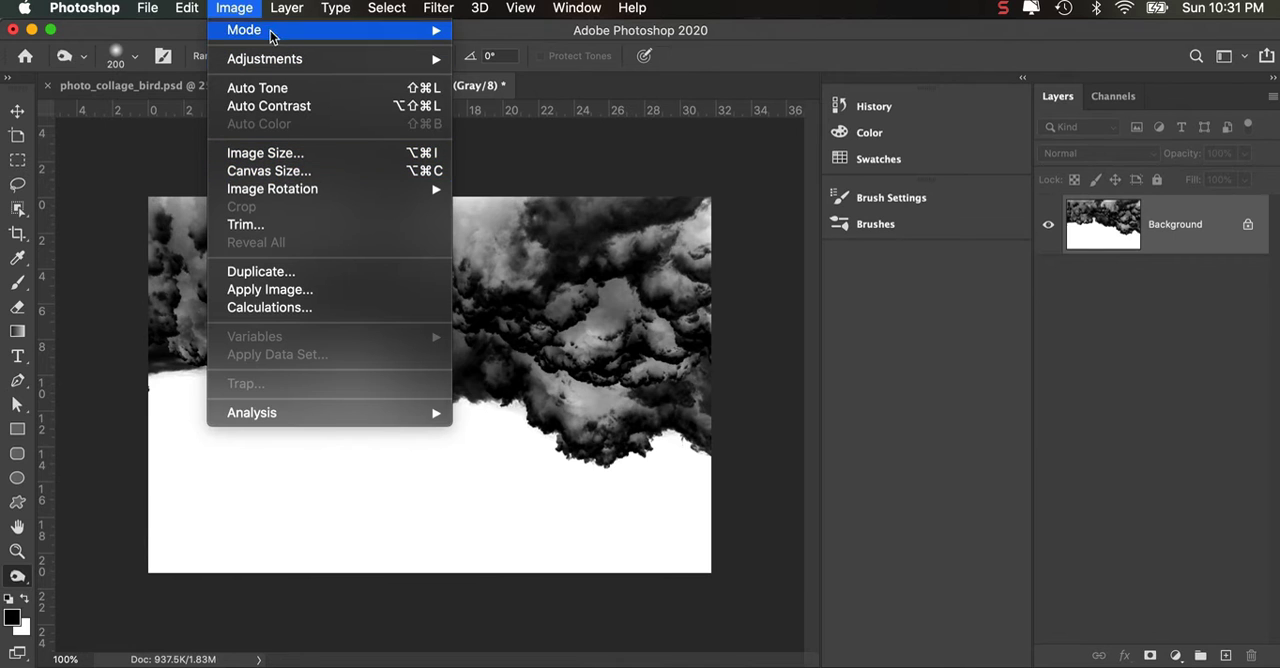
mouse_move(244, 30)
click(500, 35)
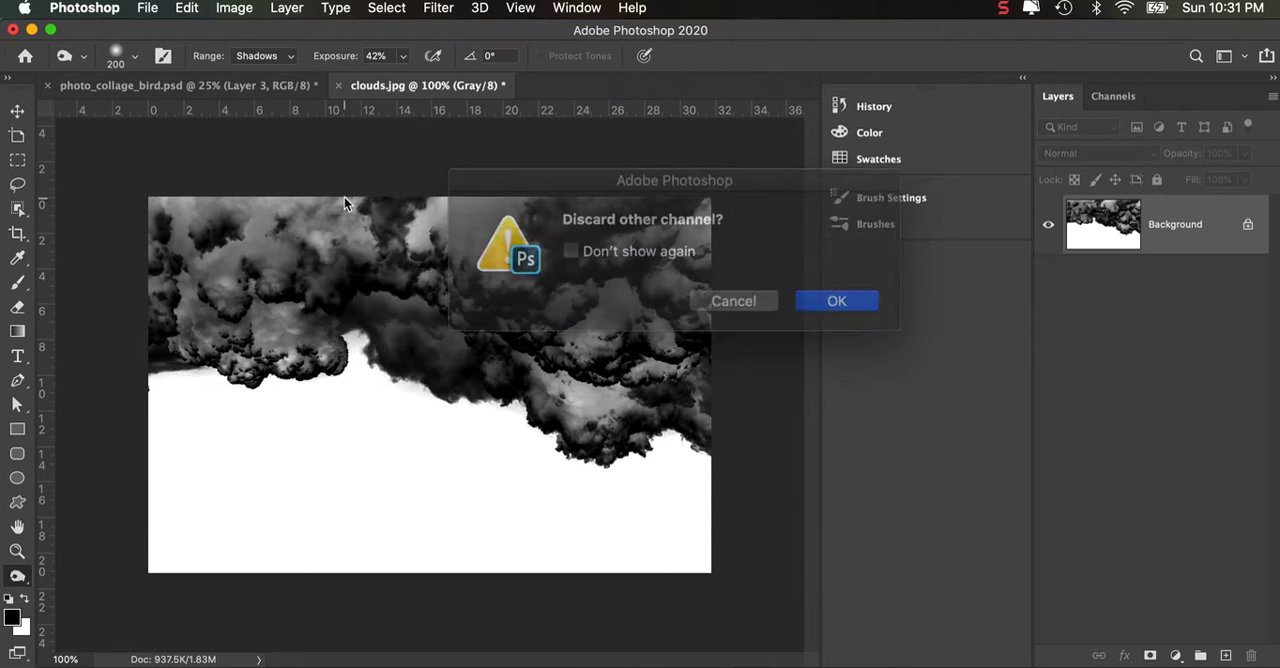
click(814, 294)
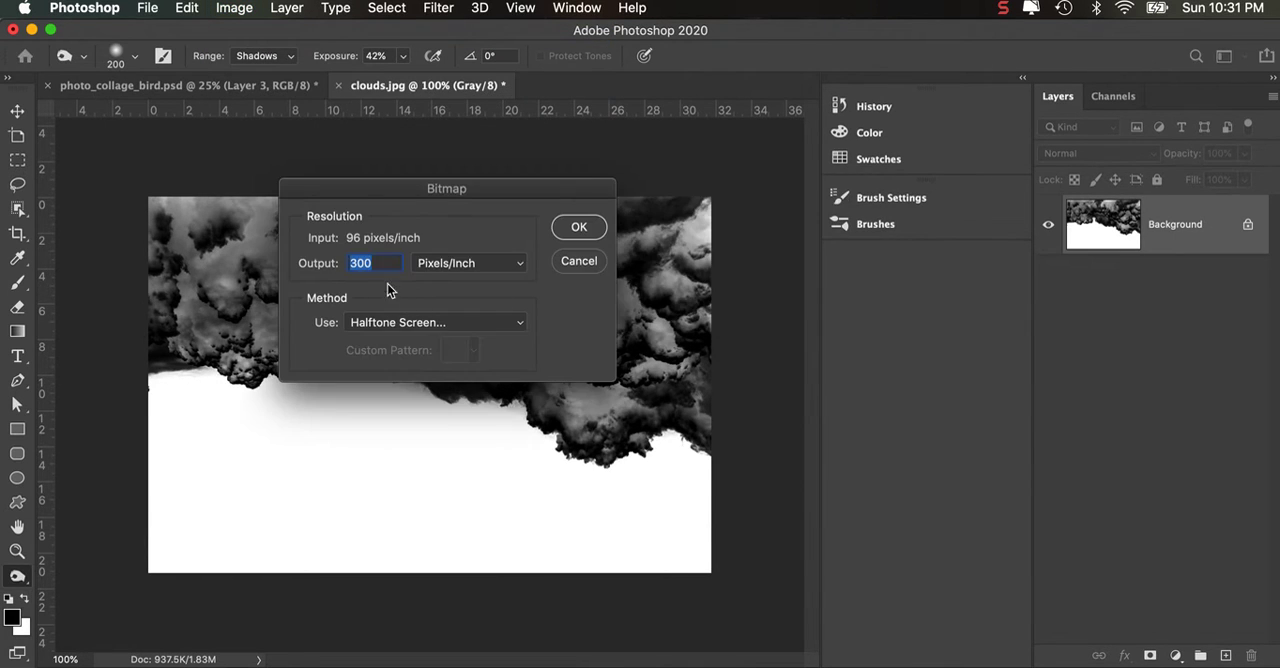
click(579, 227)
text(11)
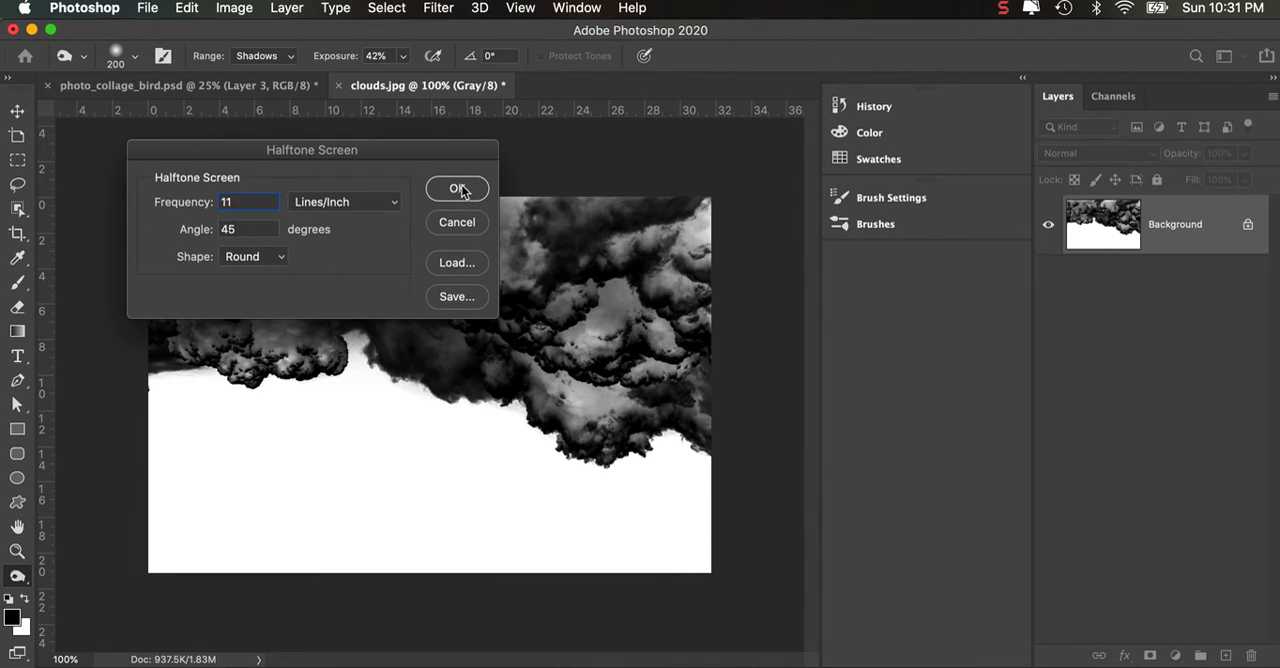
click(458, 190)
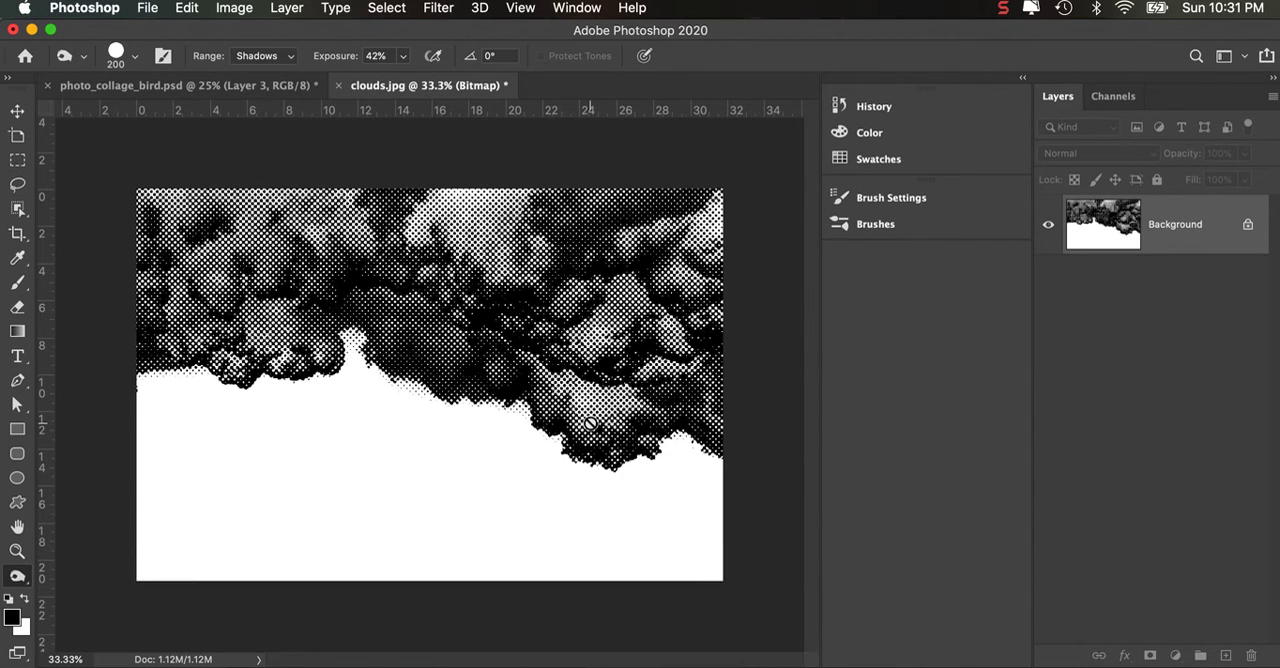
Cut the halftone clouds and close clouds.jpg without saving
key(super+a)
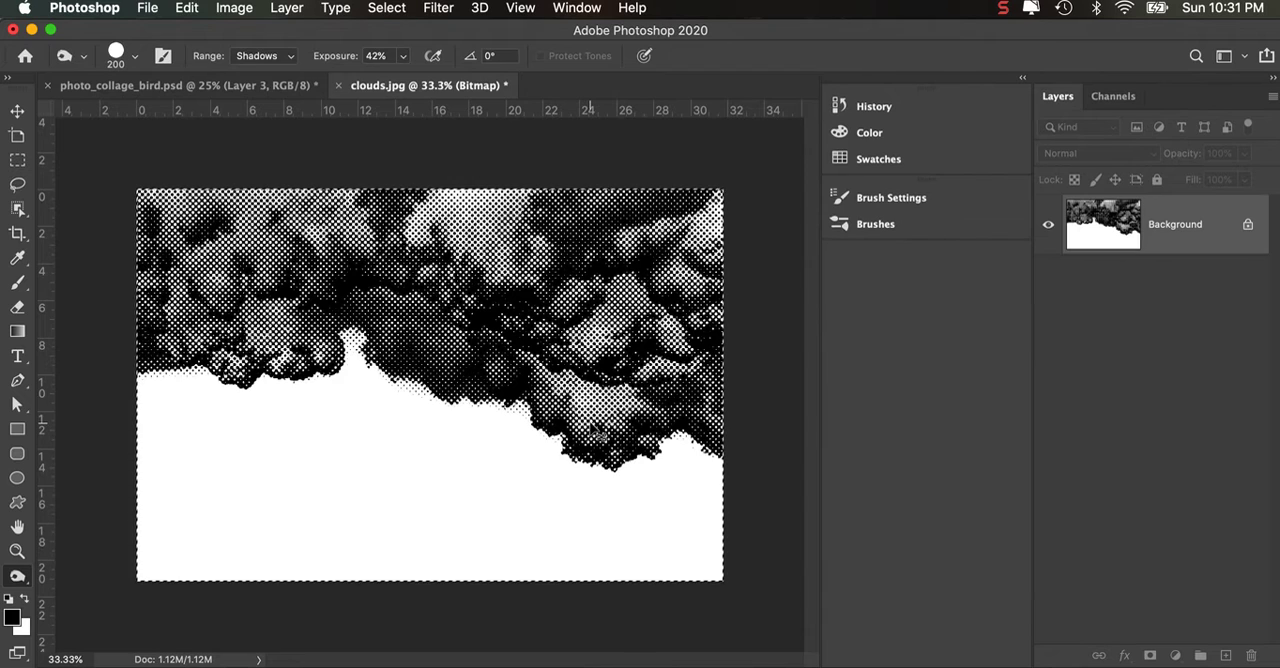
key(Delete)
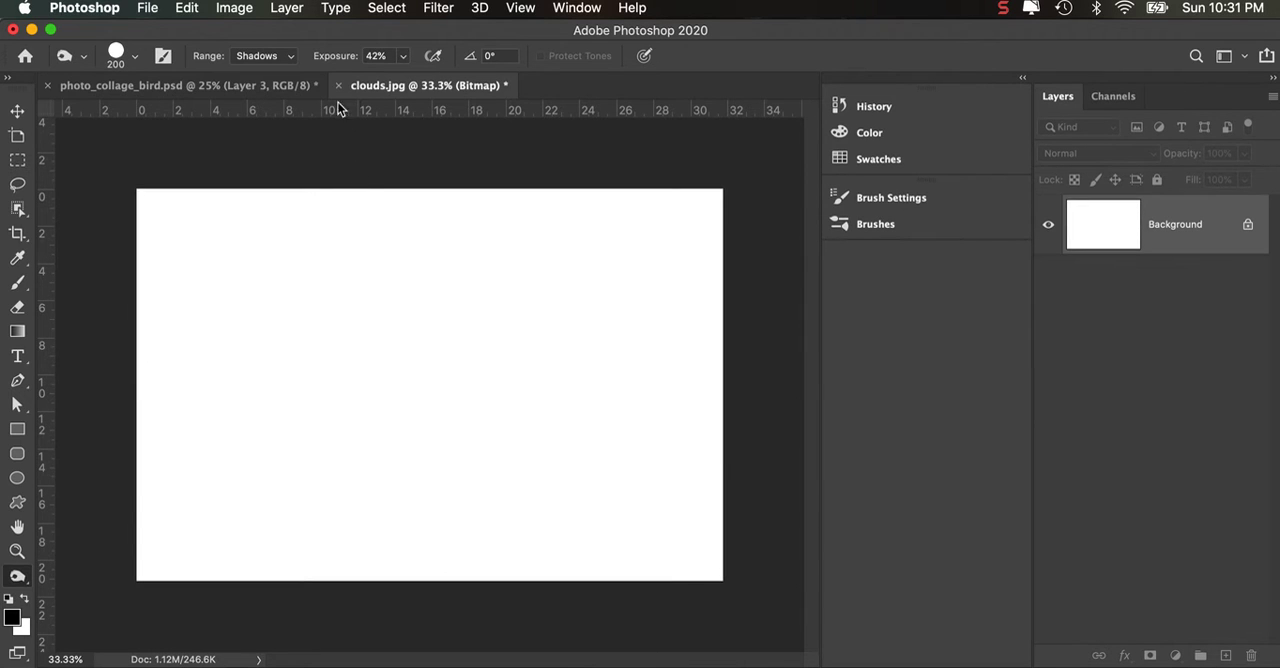
click(339, 86)
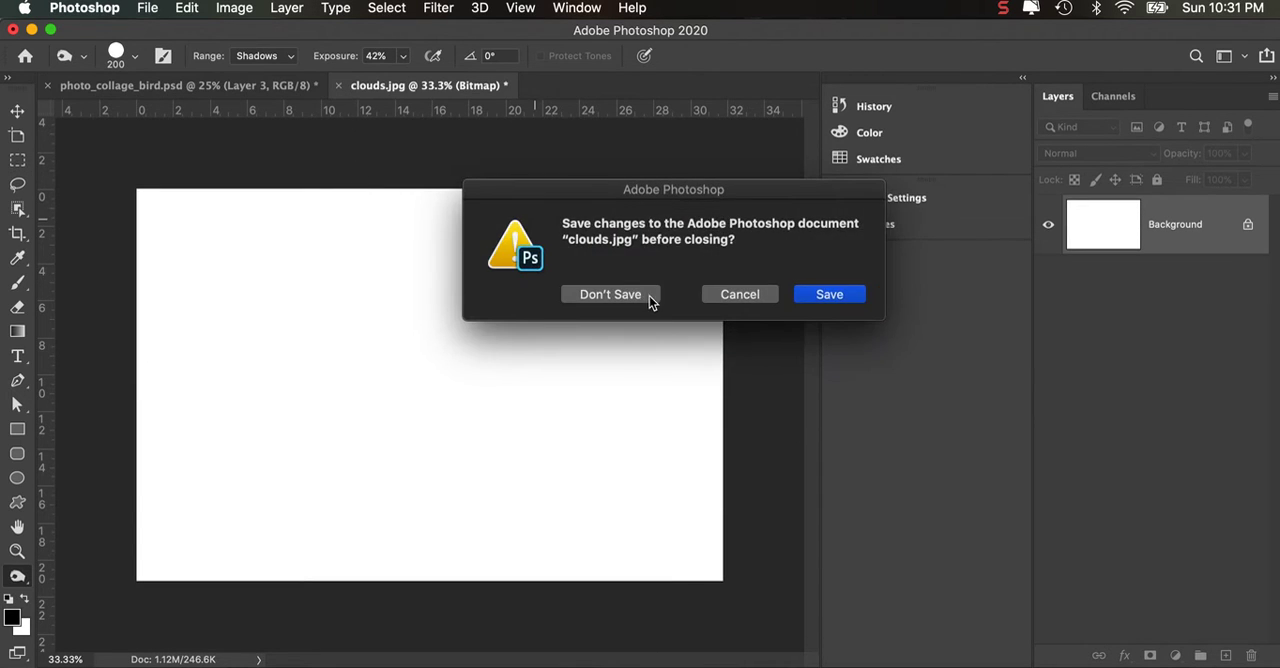
click(612, 294)
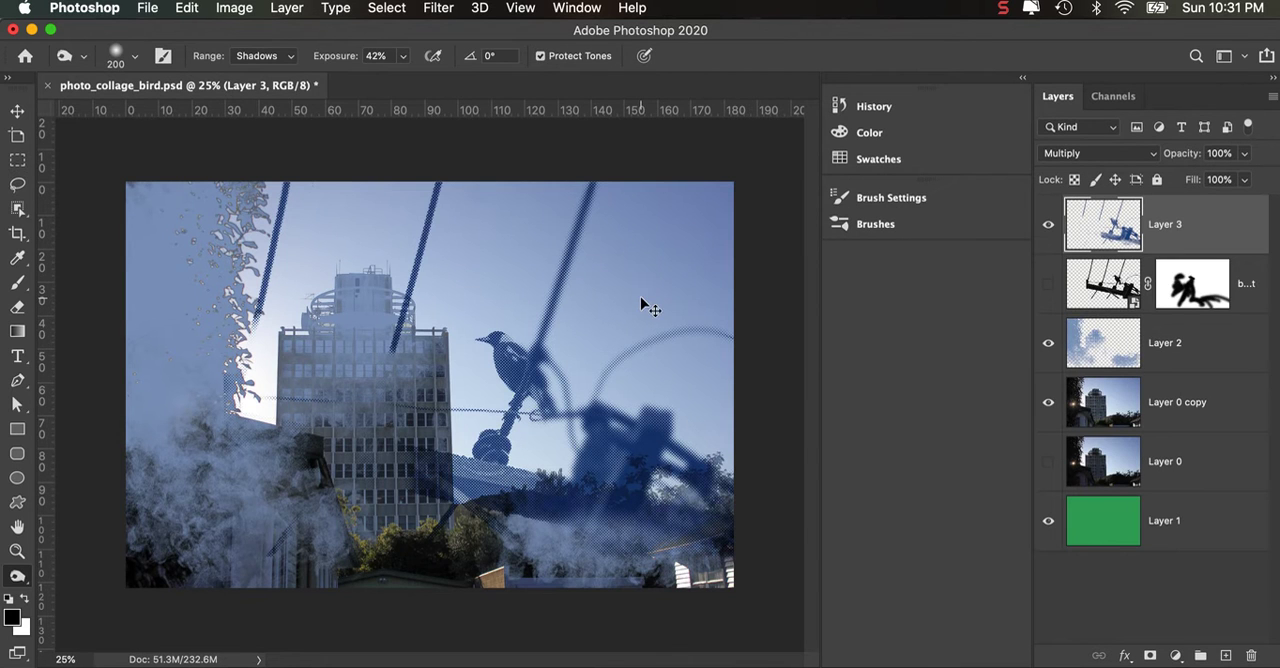
Paste the halftone clouds as Layer 4, scale them to fill the canvas, then cut them
key(super+v)
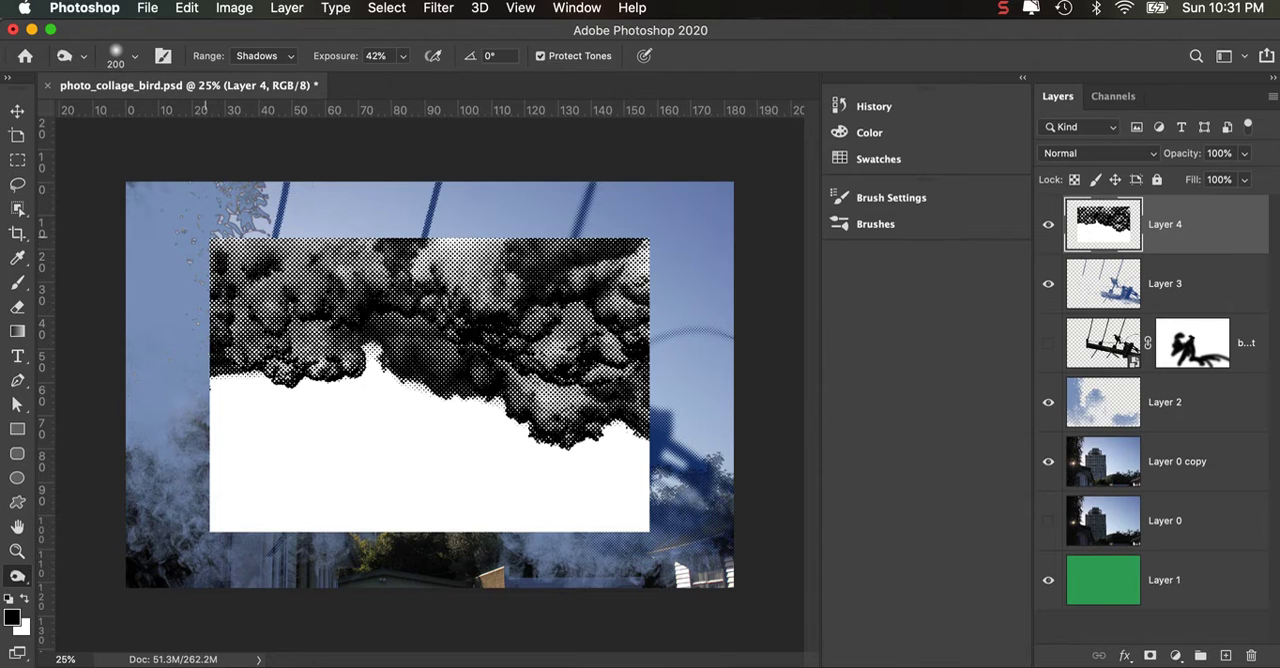
key(super+t)
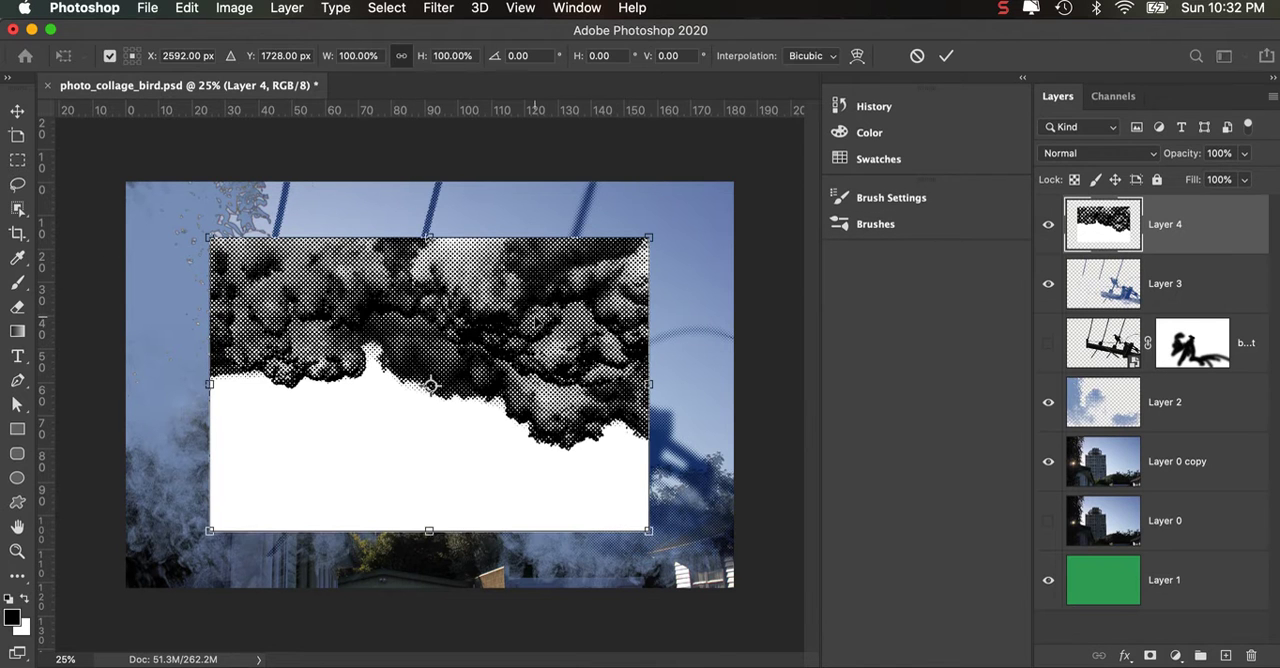
drag(210, 238, 122, 183)
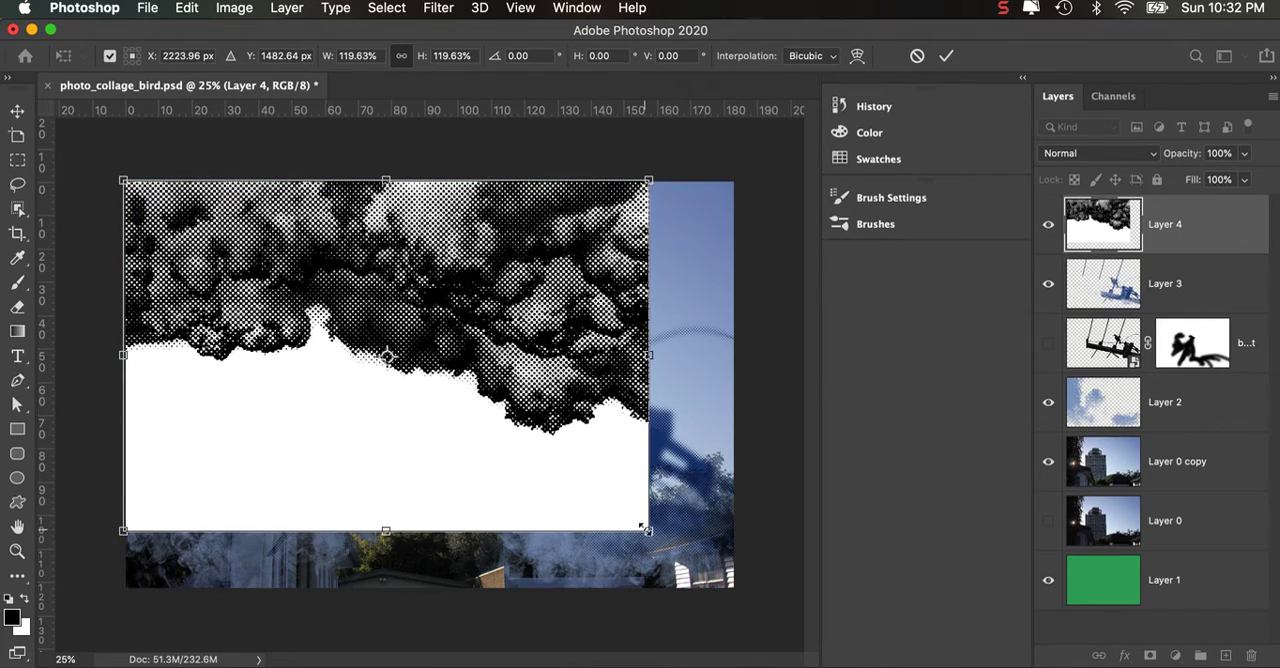
drag(647, 530, 740, 593)
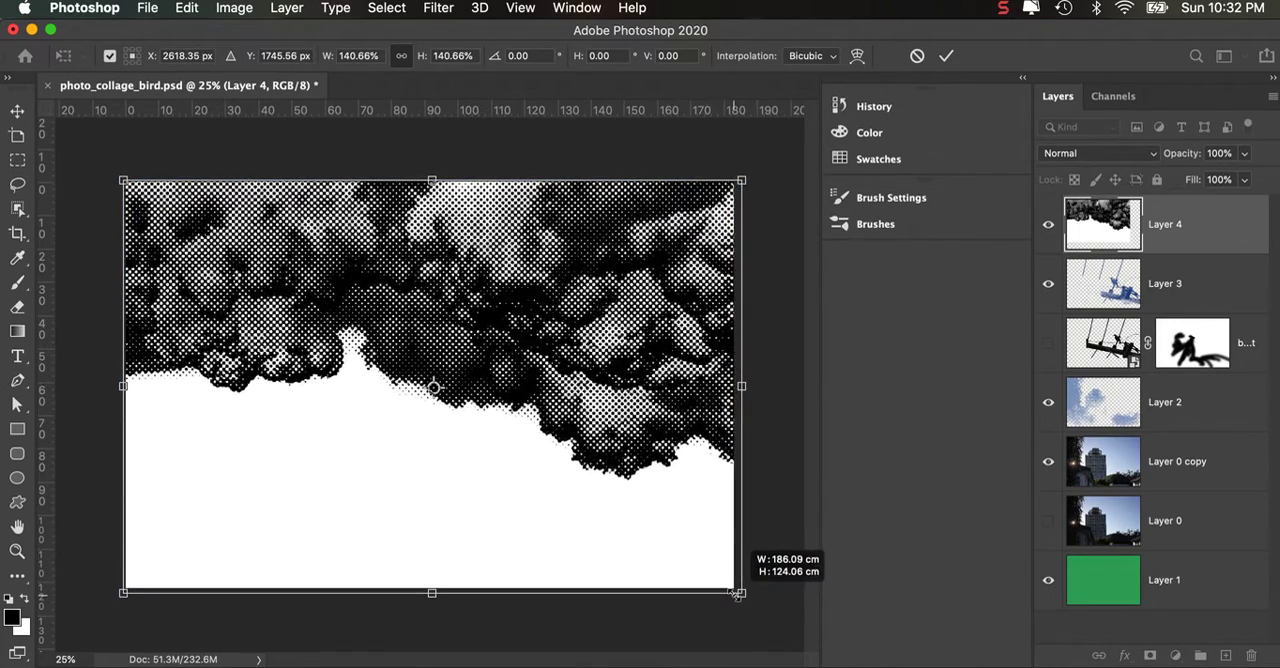
key(Return)
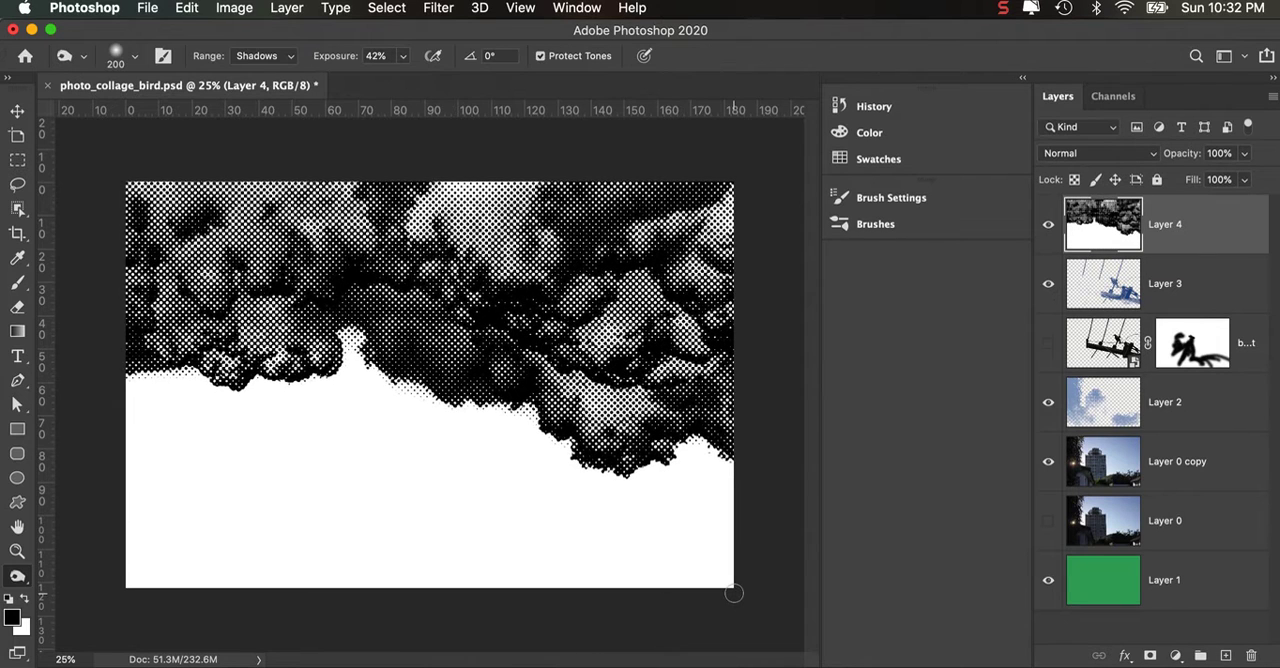
key(super+a)
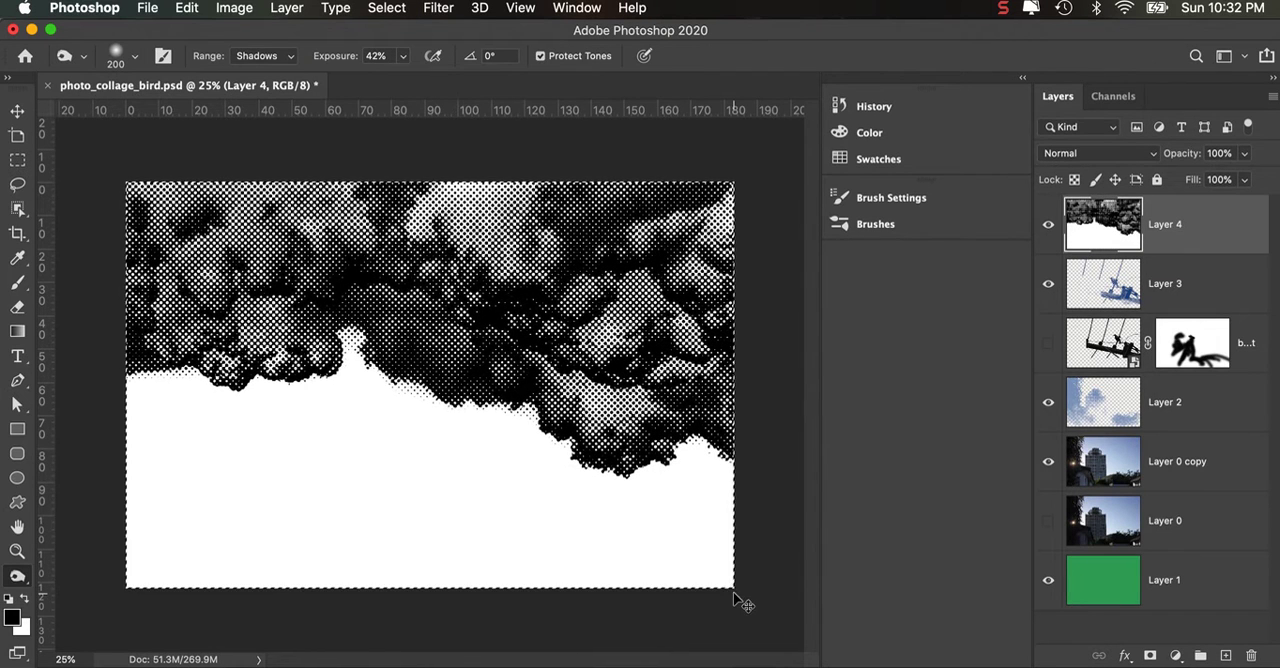
key(super+x)
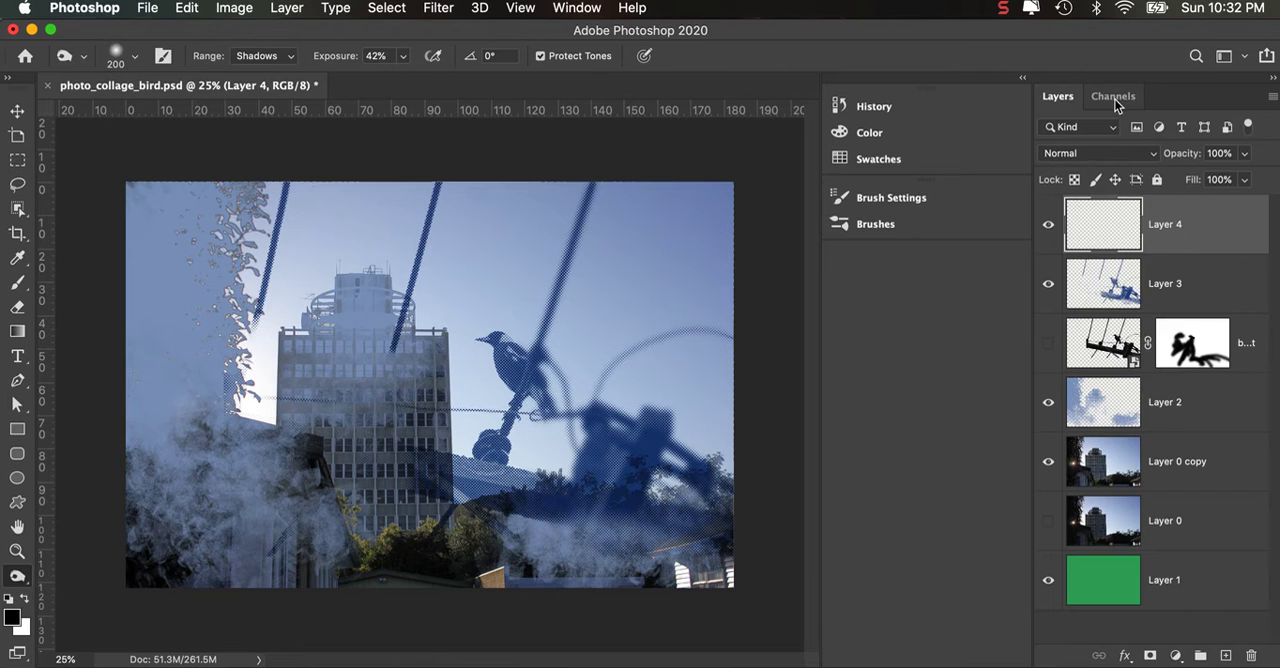
Paste the halftone clouds into a new Alpha 3 channel, invert them, and load as a selection
click(1113, 96)
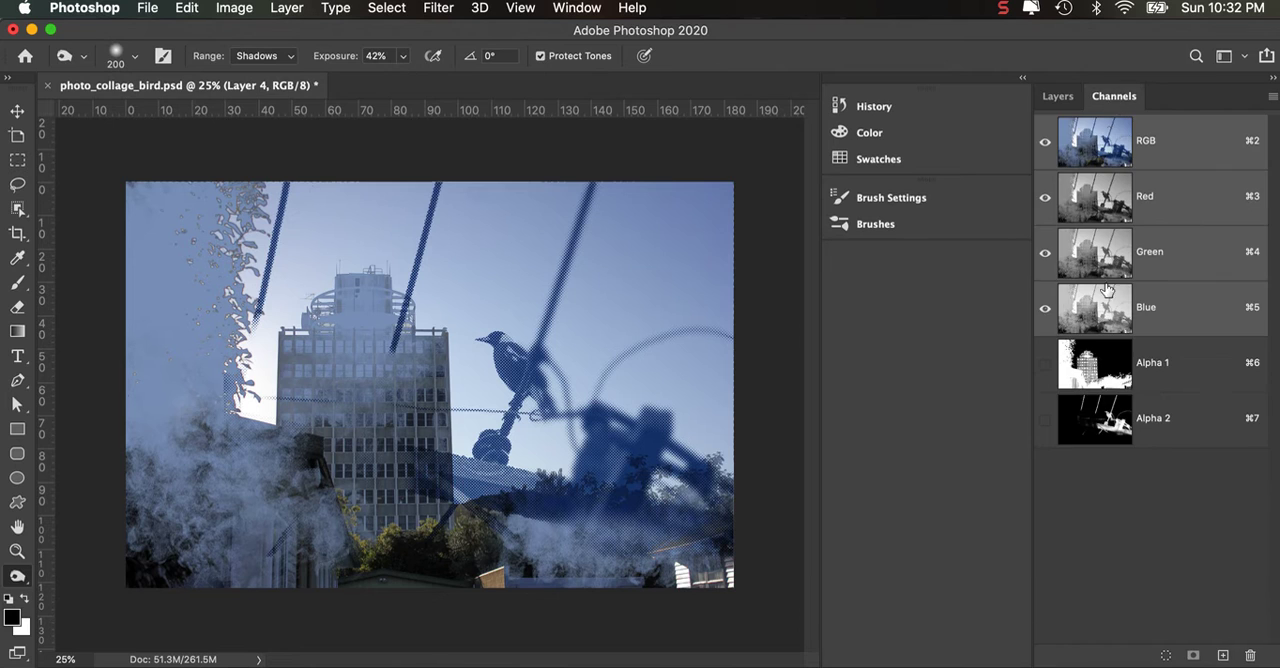
click(1224, 657)
key(super+v)
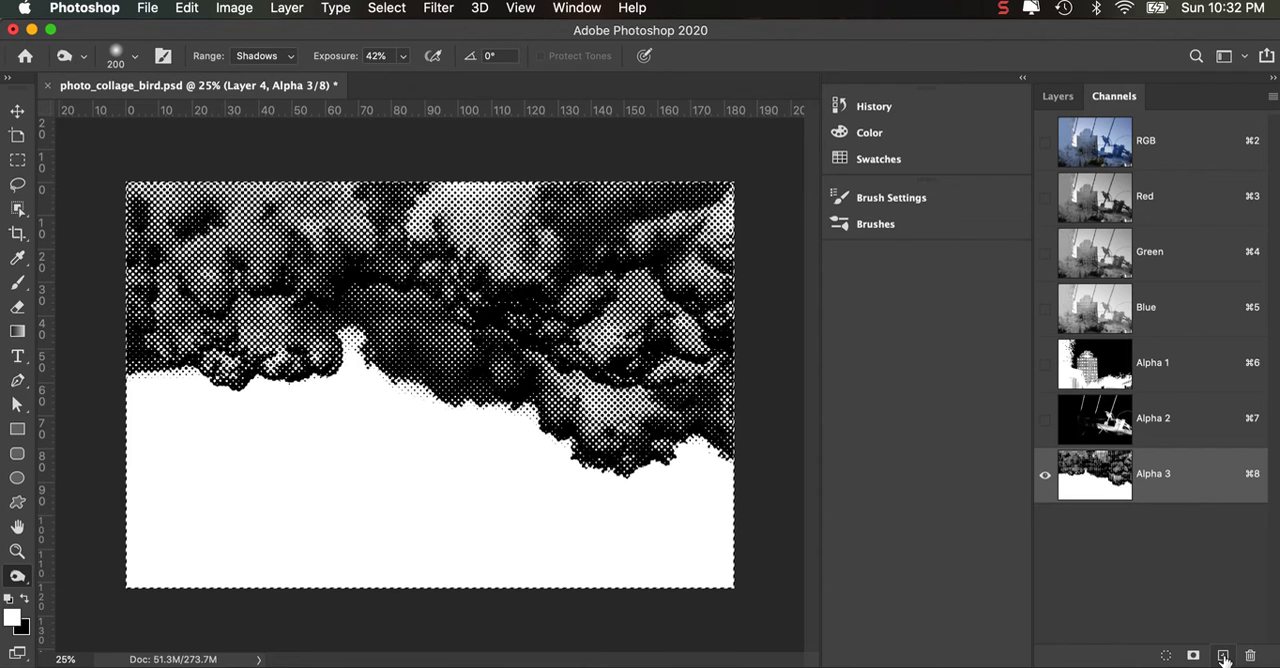
key(super+i)
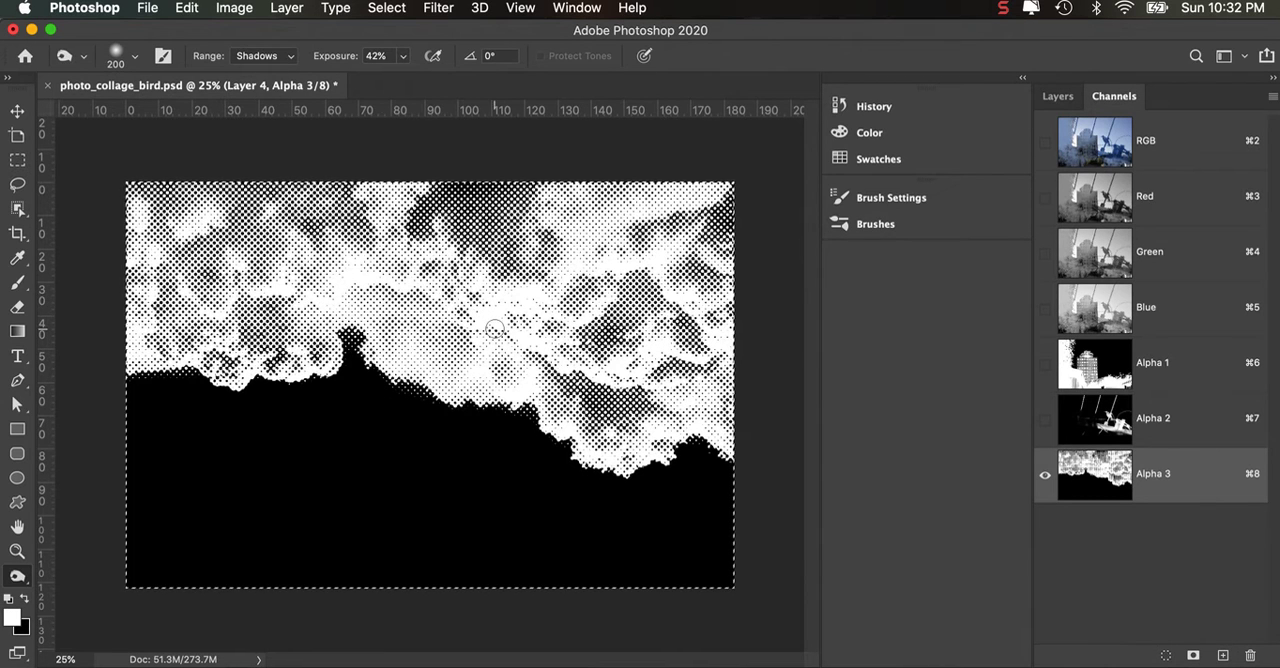
click(1166, 655)
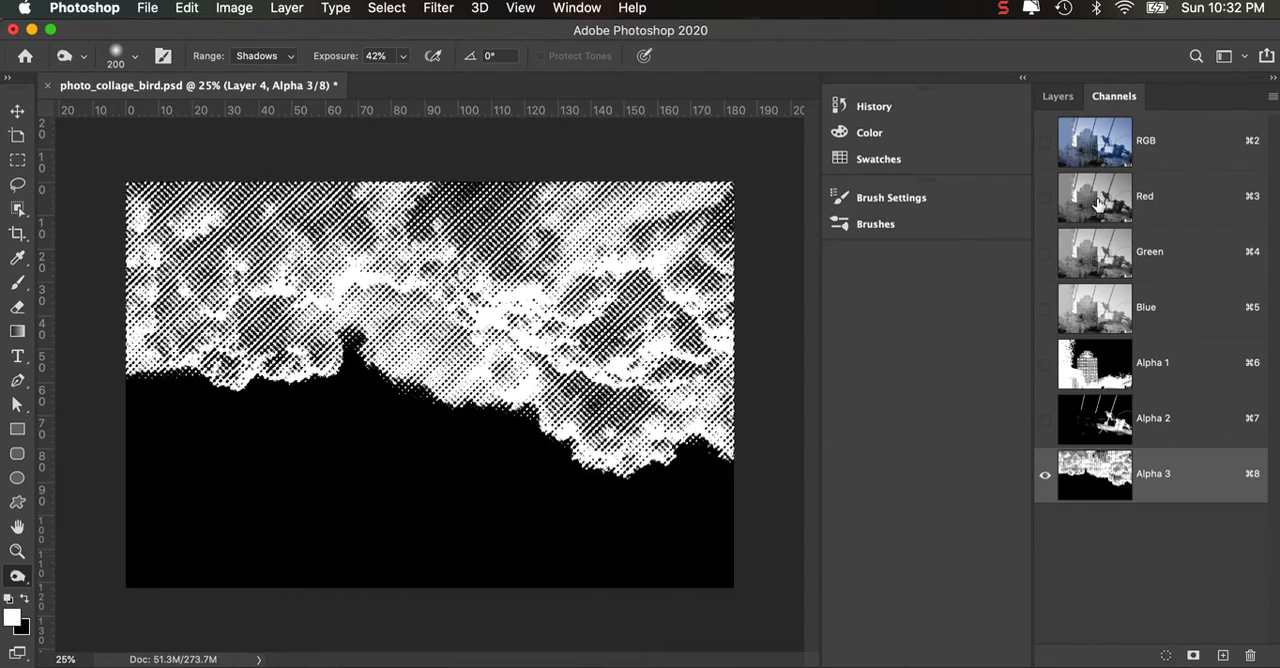
click(1100, 140)
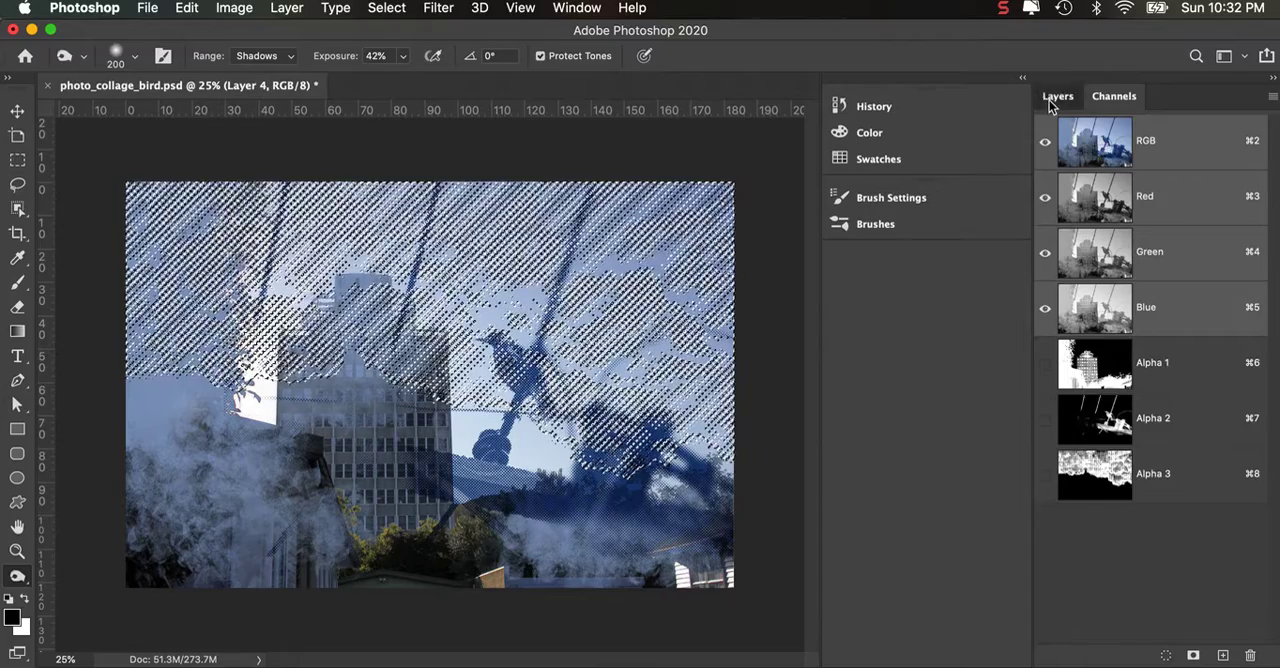
click(1058, 96)
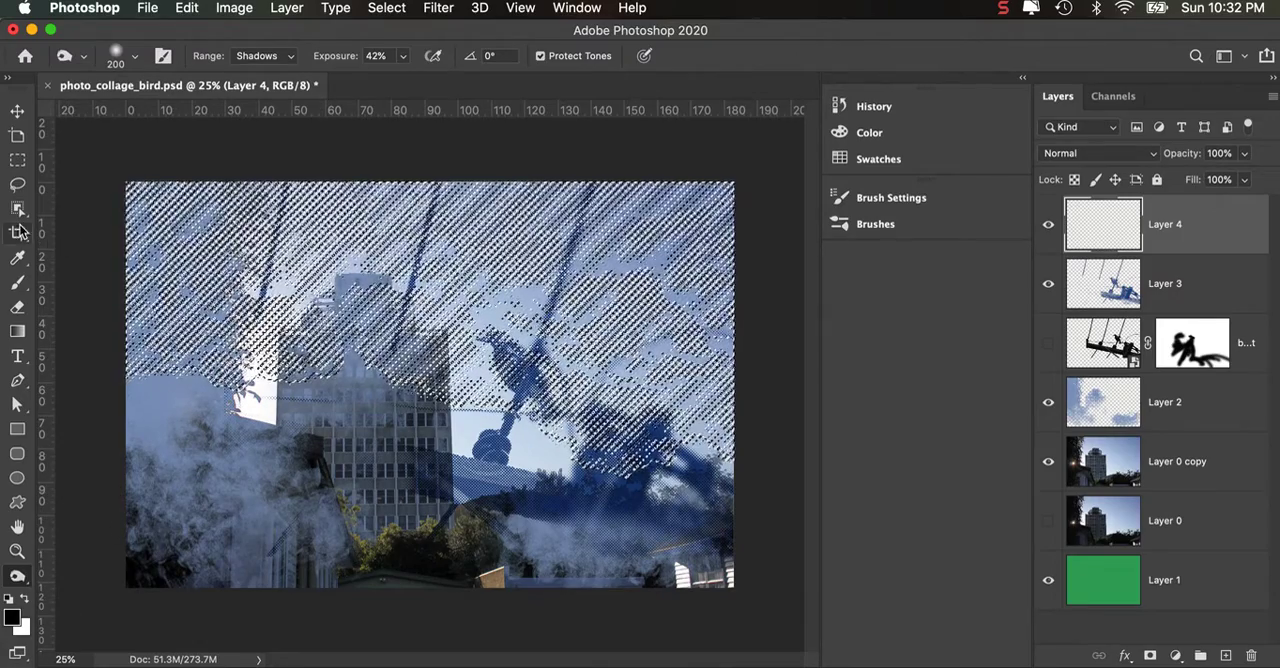
Fill Layer 4's halftone selection with the collage's sampled dark blue and set Darker Color blending
click(18, 258)
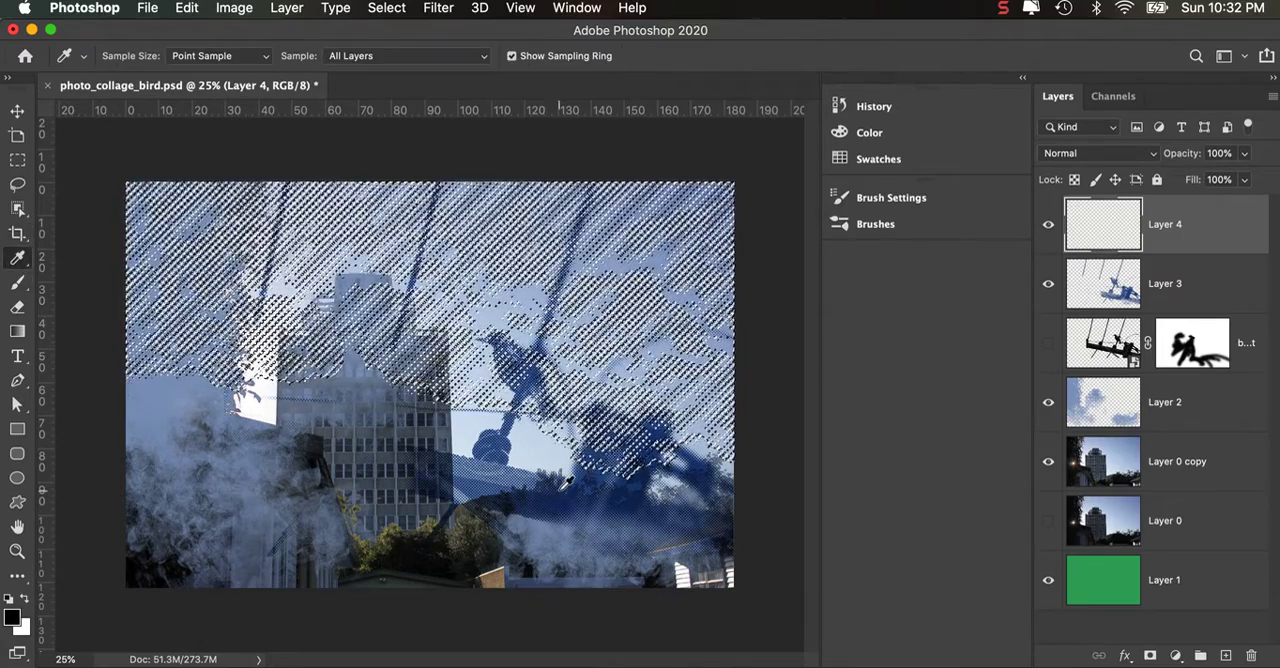
click(553, 498)
key(alt+BackSpace)
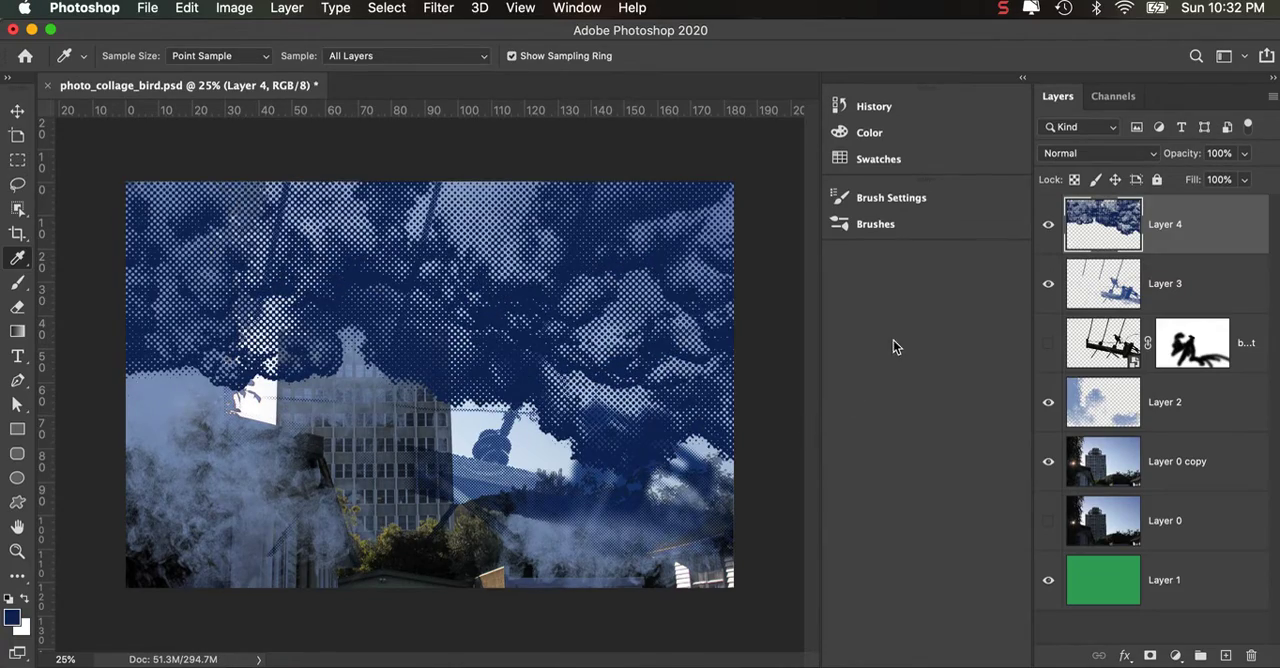
click(1068, 152)
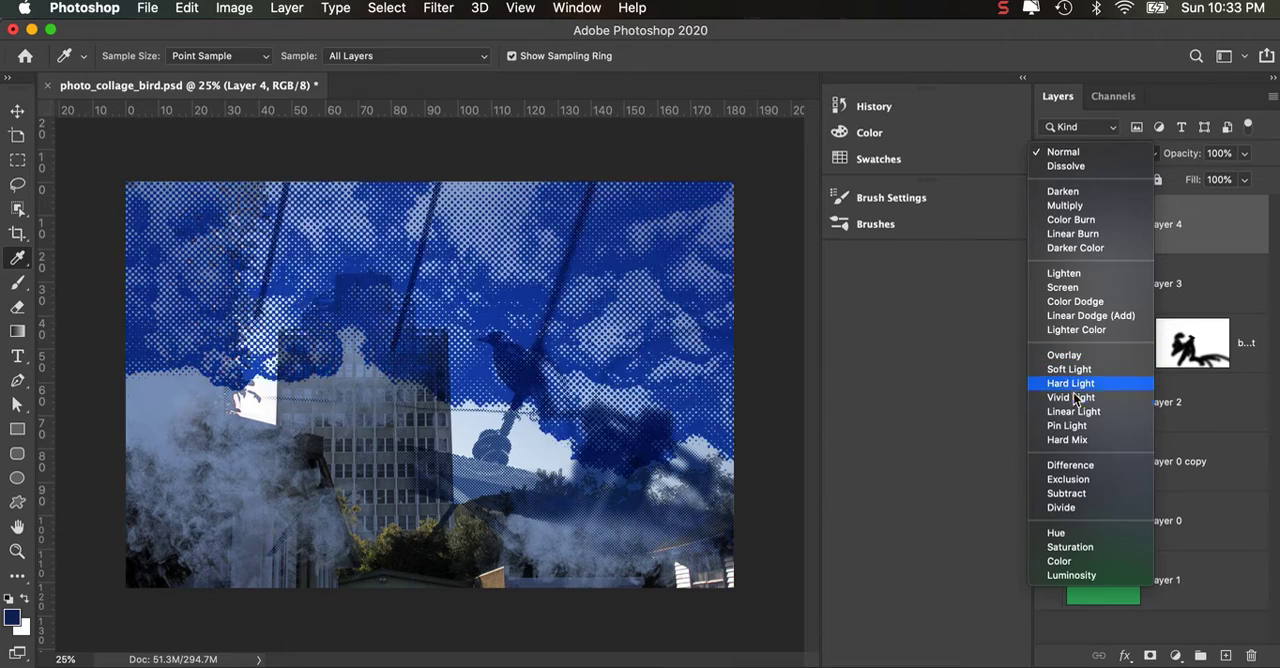
click(1076, 247)
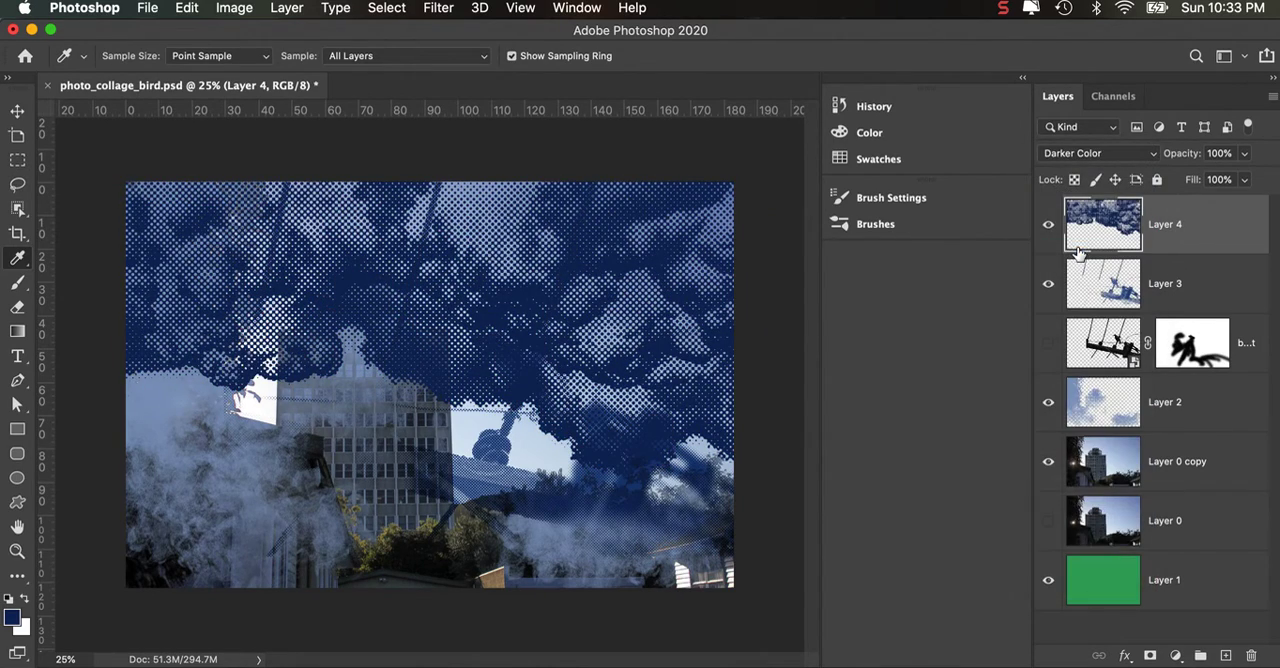
Move Layer 4's blue halftone clouds up, rotate them about 6°, and commit the transform
click(17, 111)
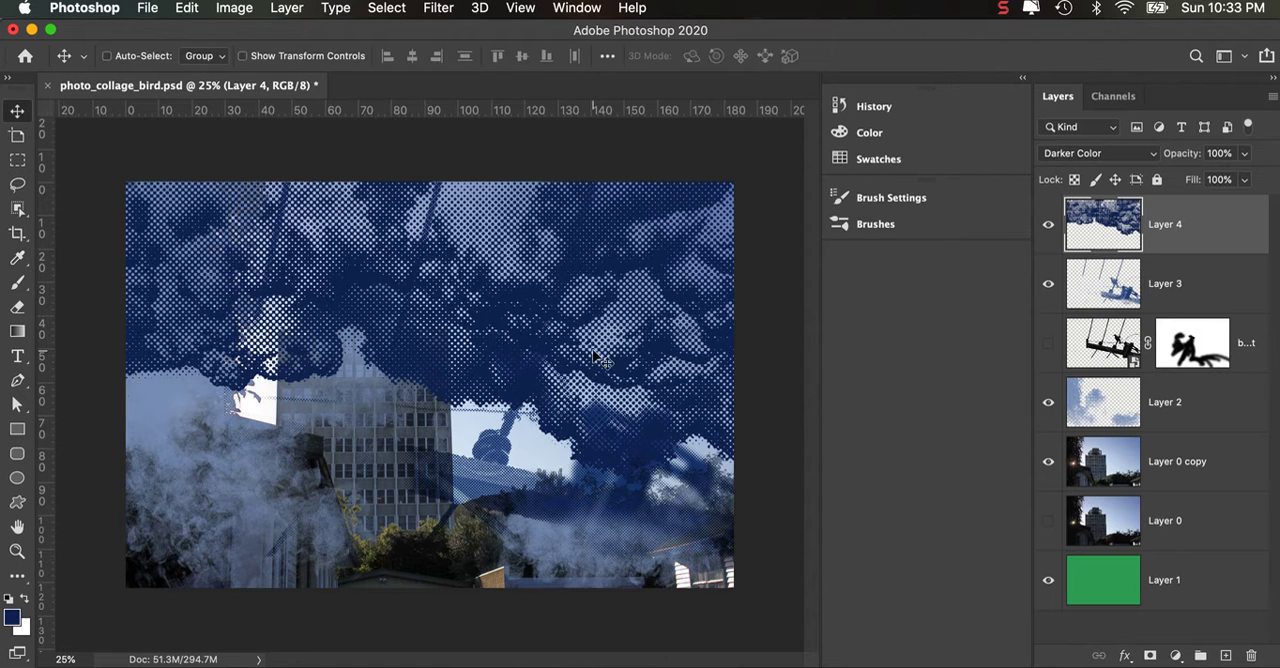
drag(596, 357, 608, 257)
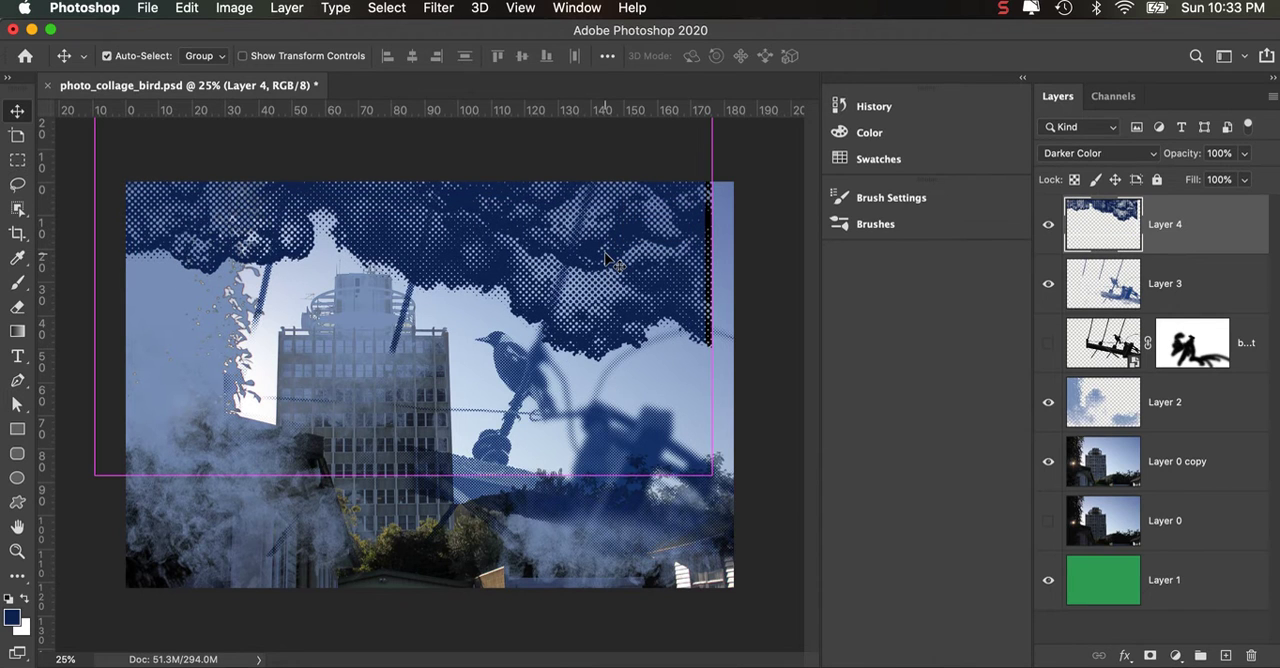
key(super+t)
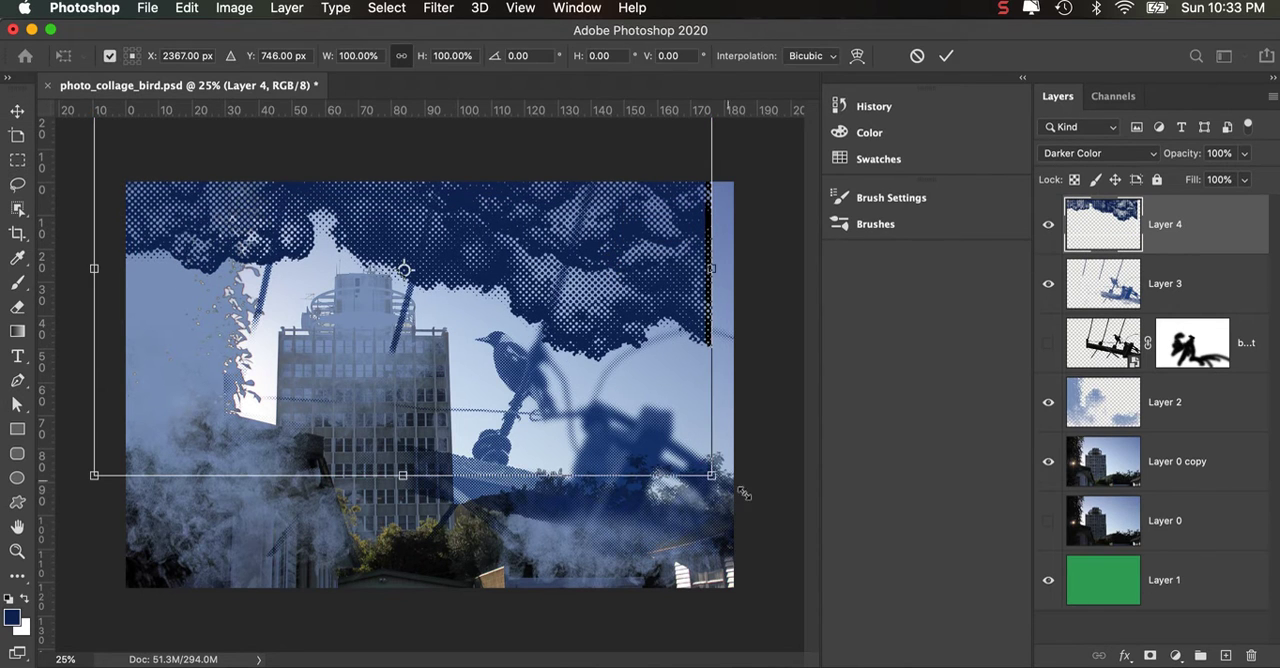
drag(723, 482, 720, 535)
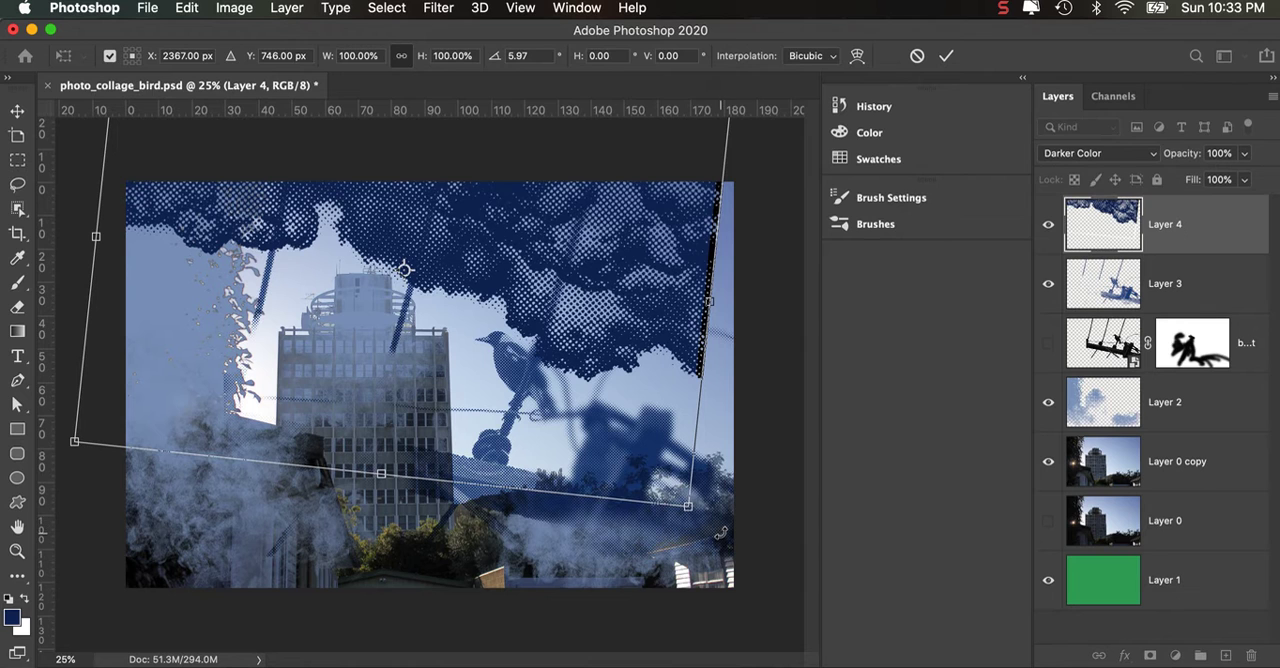
mouse_move(654, 330)
mouse_down()
mouse_move(658, 300)
mouse_move(640, 310)
mouse_up()
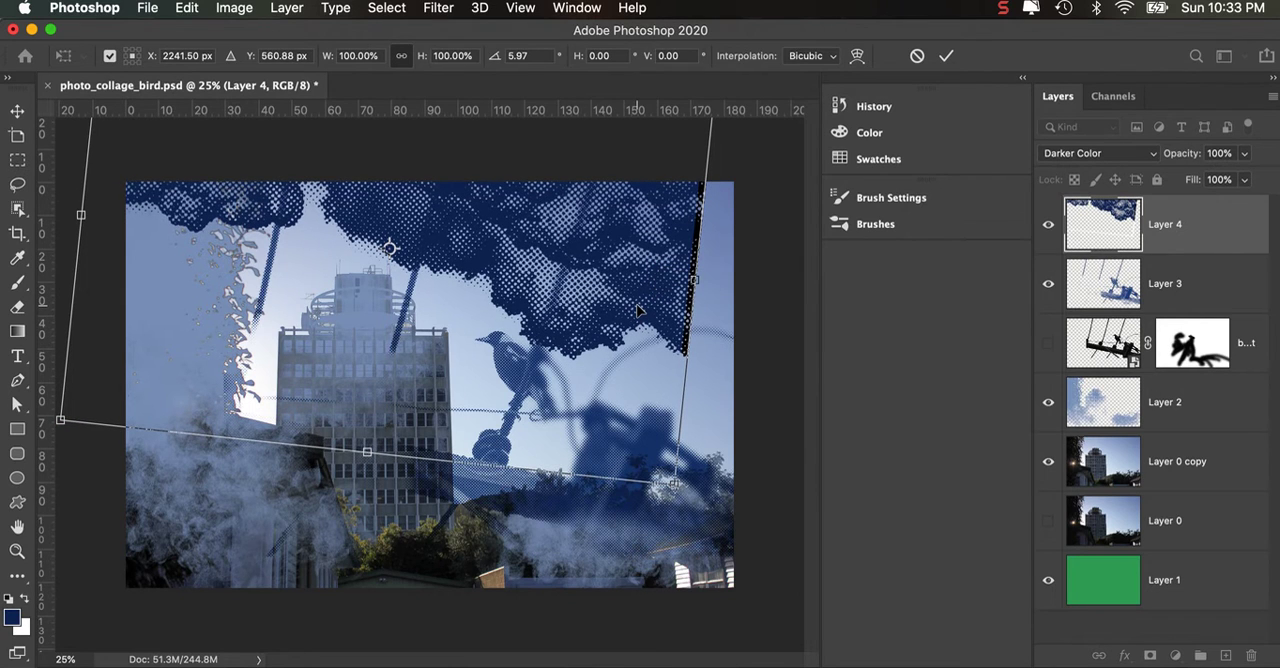
key(Return)
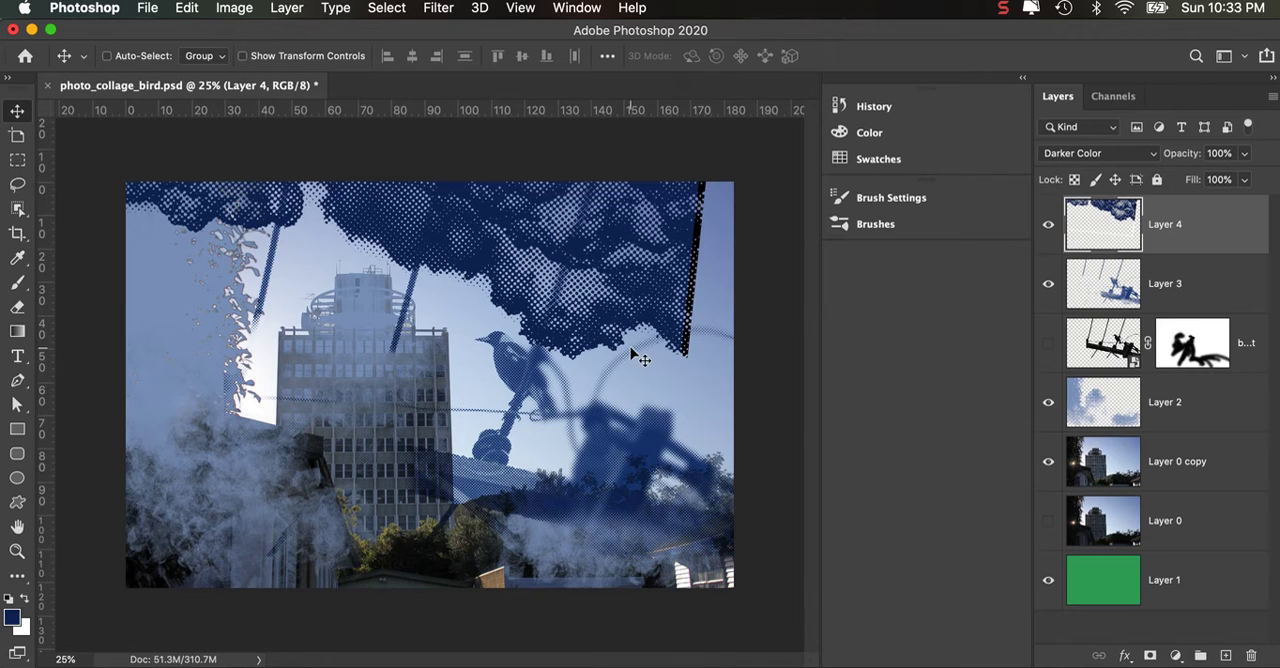
Lower Layer 4's opacity to 50%
click(1245, 153)
drag(1243, 179, 1203, 179)
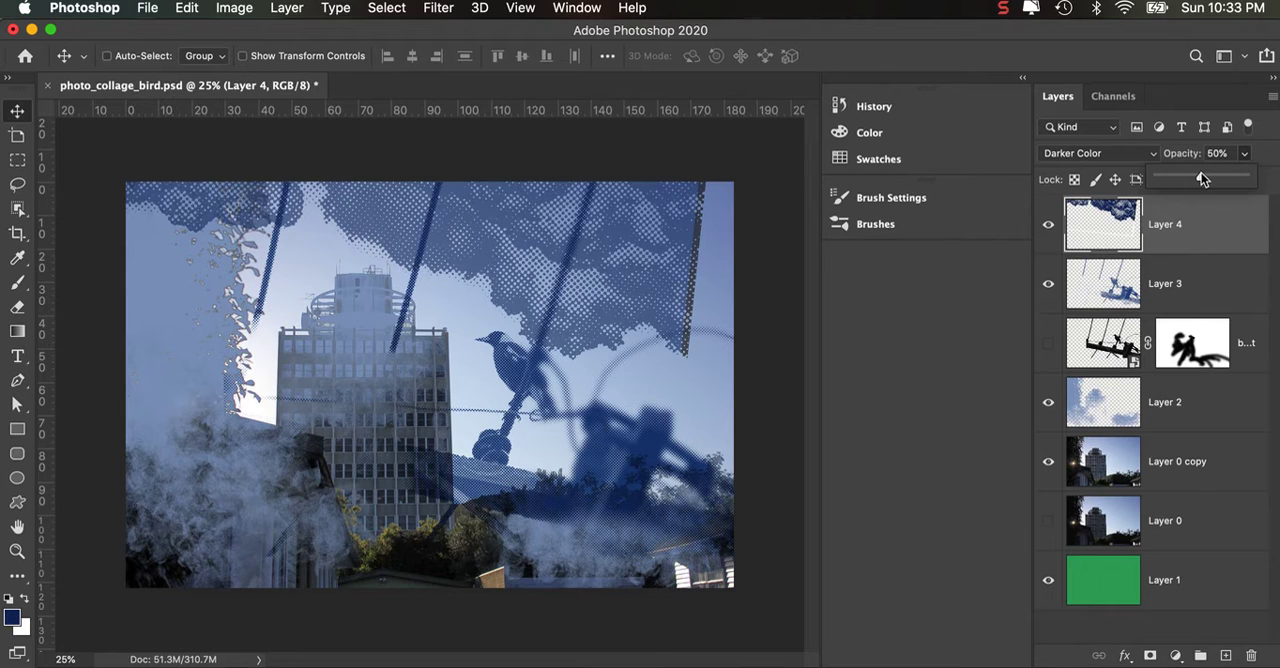
drag(1187, 180, 1185, 180)
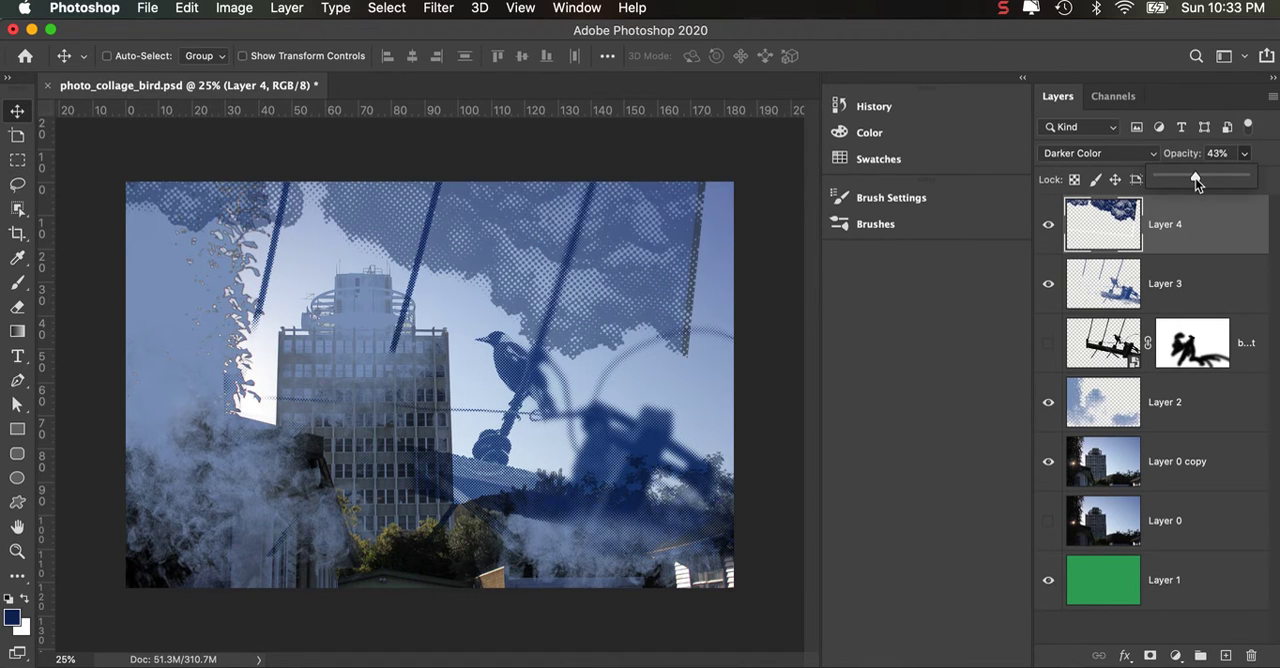
drag(1188, 180, 1169, 180)
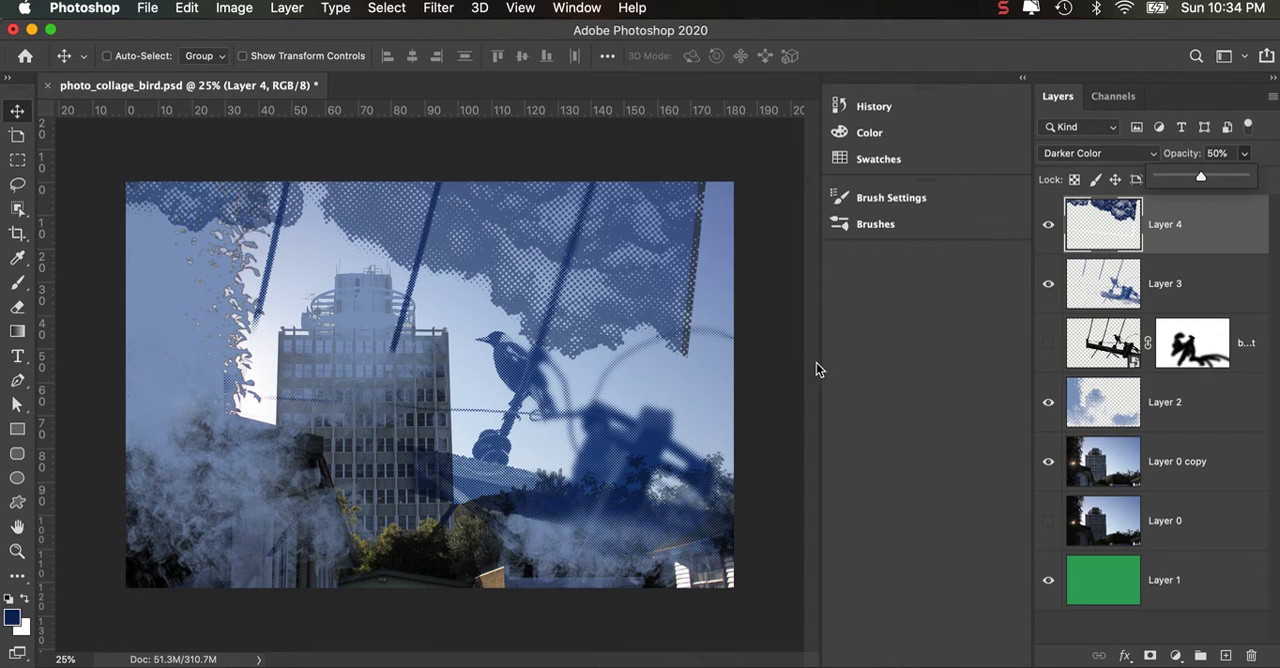
click(1048, 232)
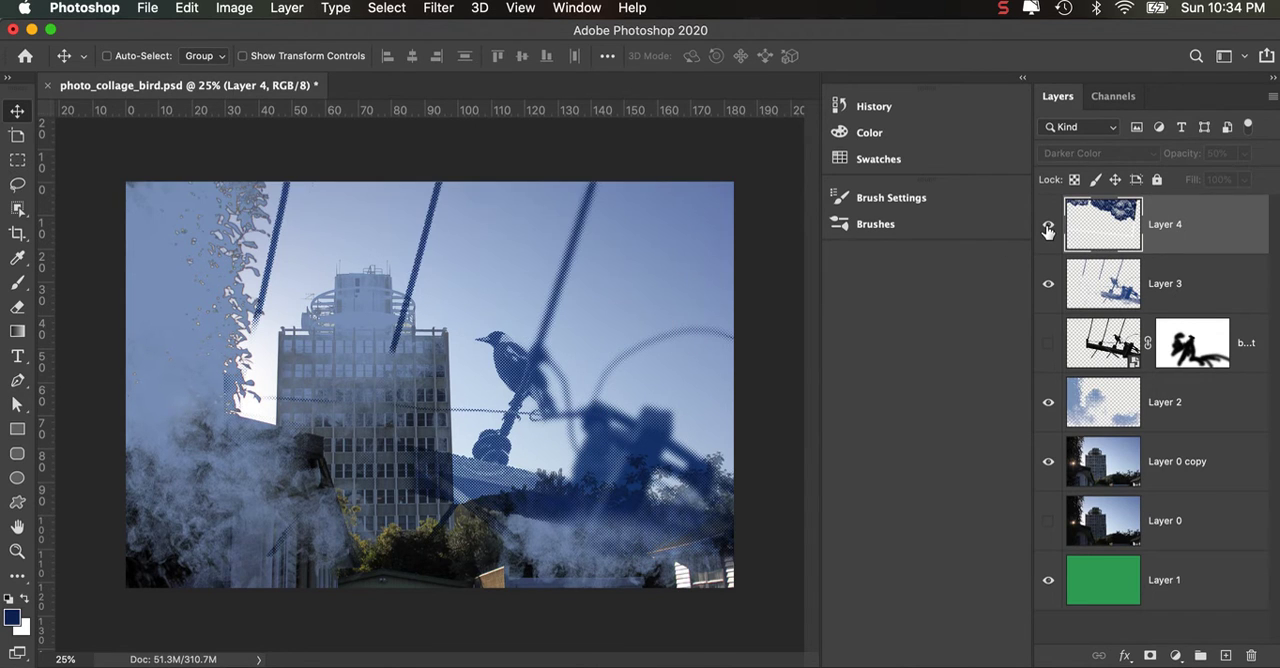
Toggle Layer 4's visibility to compare, then duplicate it as Layer 4 copy
click(1048, 230)
click(1048, 232)
click(1048, 232)
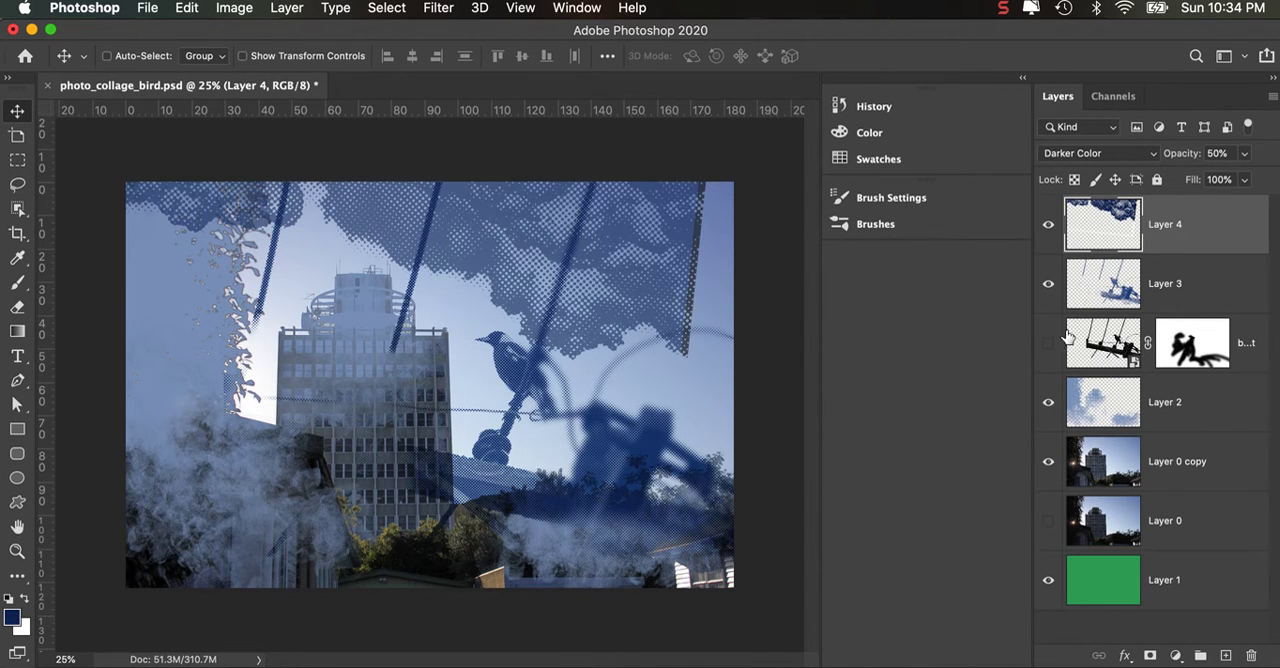
drag(1103, 230, 1226, 654)
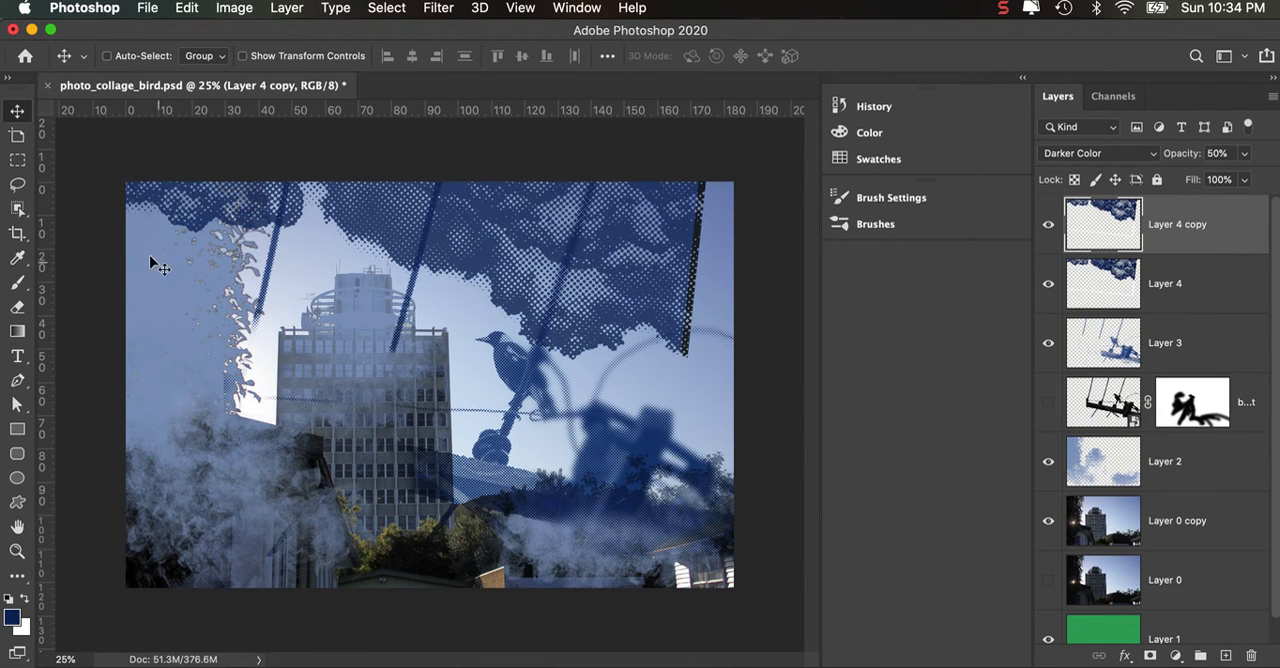
Rotate Layer 4 copy about -8.6°, scale it to 128%, and move it to the top edge
key(ctrl+t)
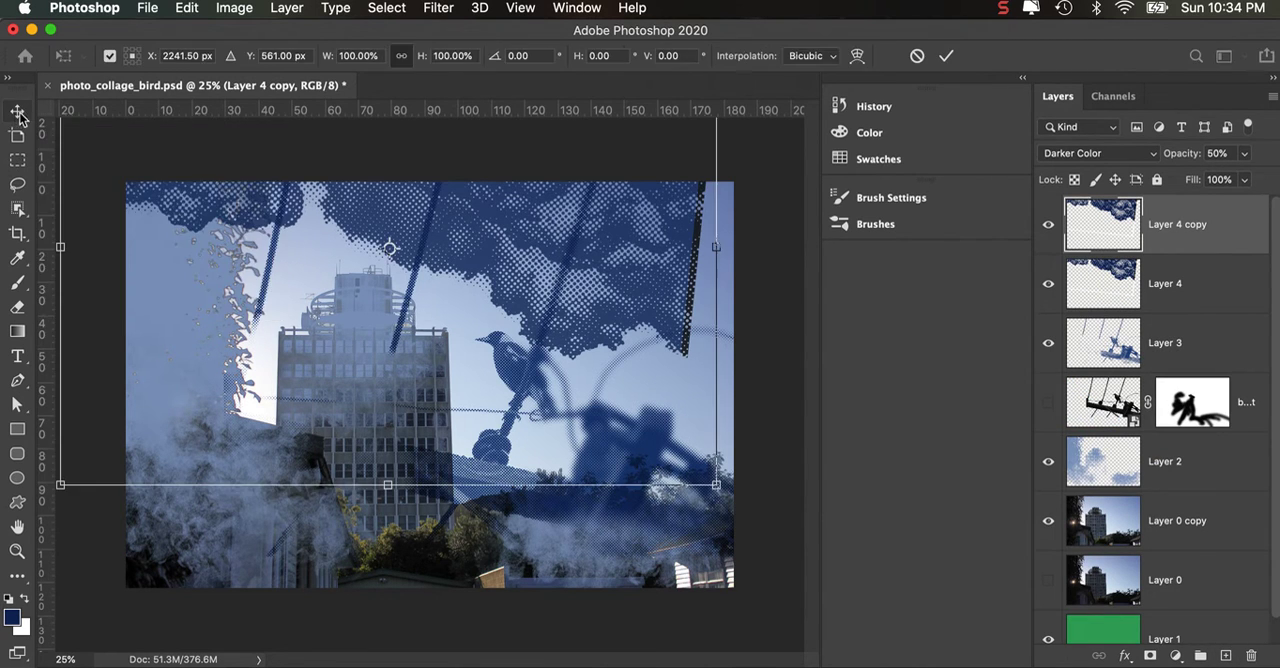
drag(742, 505, 767, 441)
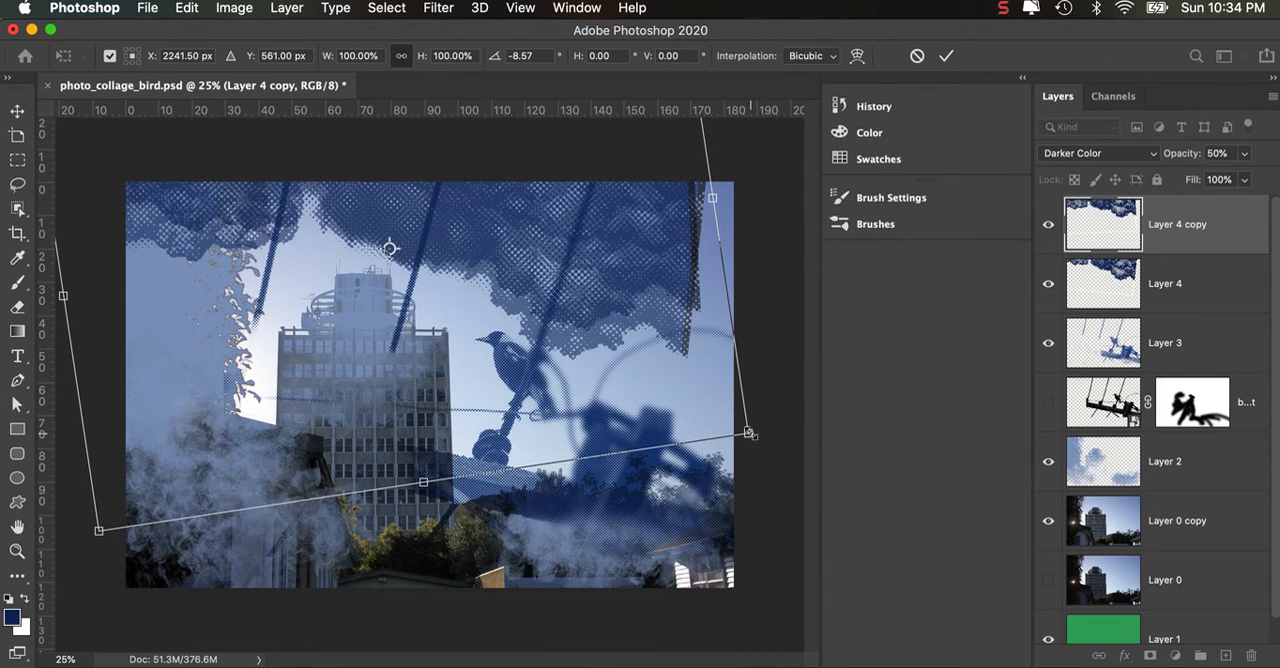
drag(749, 432, 955, 525)
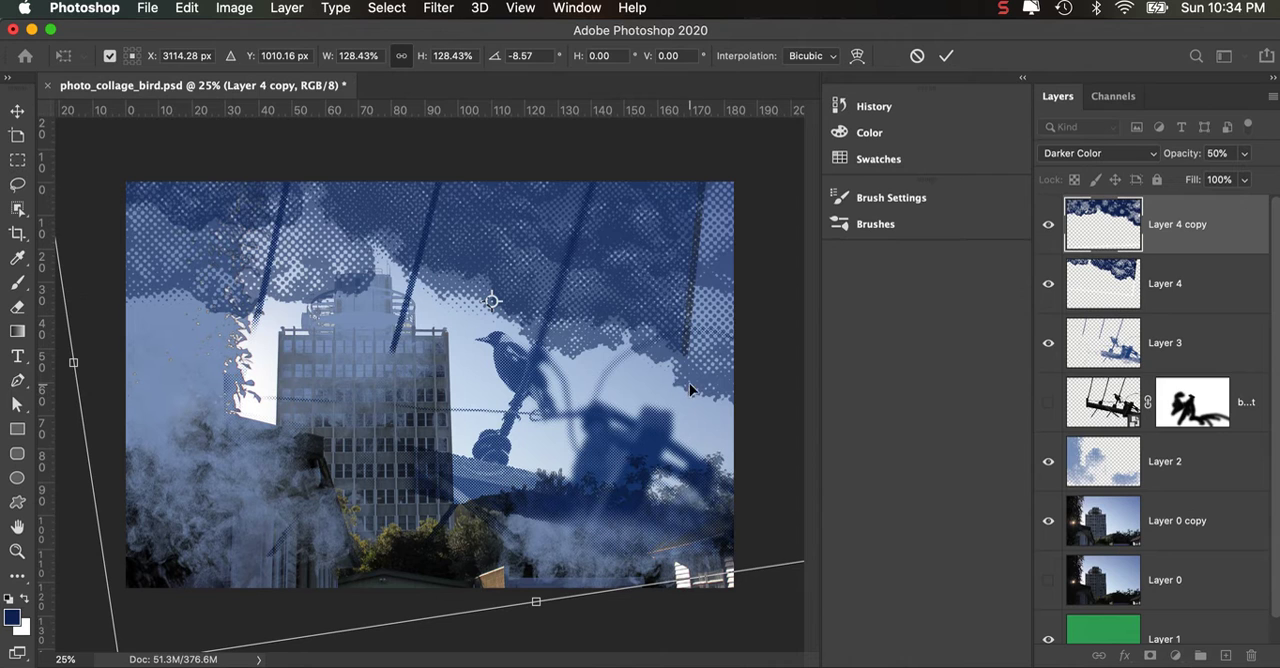
mouse_move(692, 390)
mouse_down()
mouse_move(702, 296)
mouse_move(730, 313)
mouse_move(742, 289)
mouse_up()
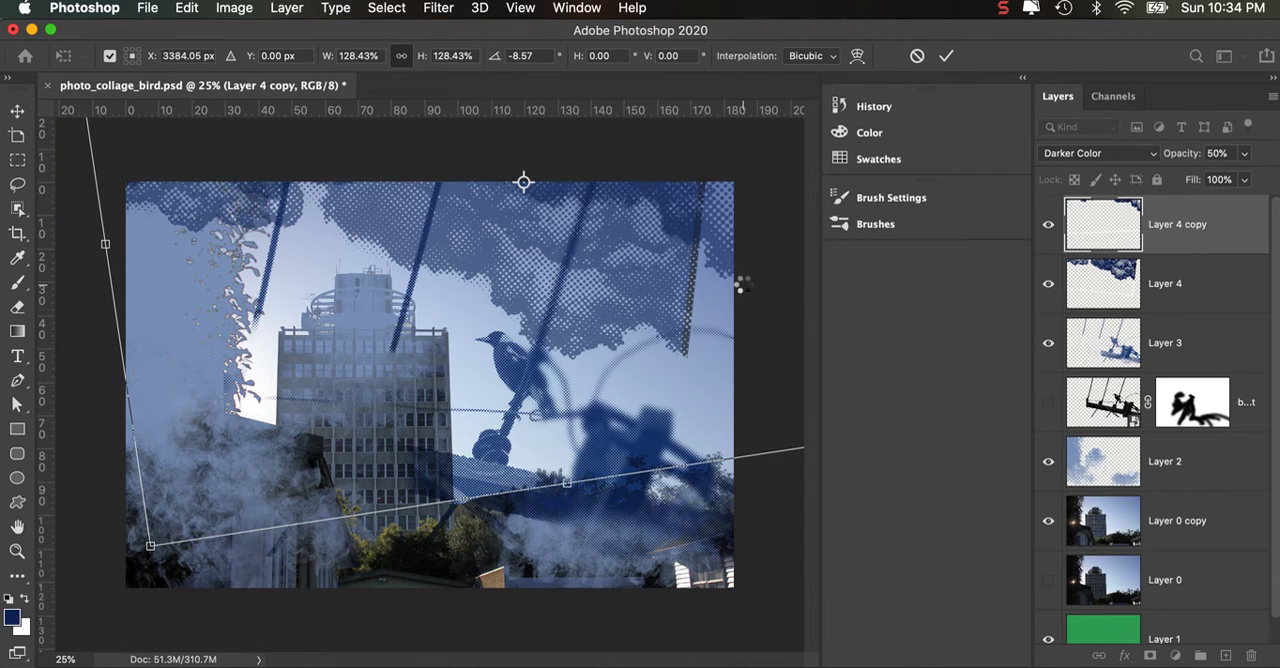
key(Return)
Set Layer 4 copy's opacity to about 41%, then reselect Layer 4
click(1244, 153)
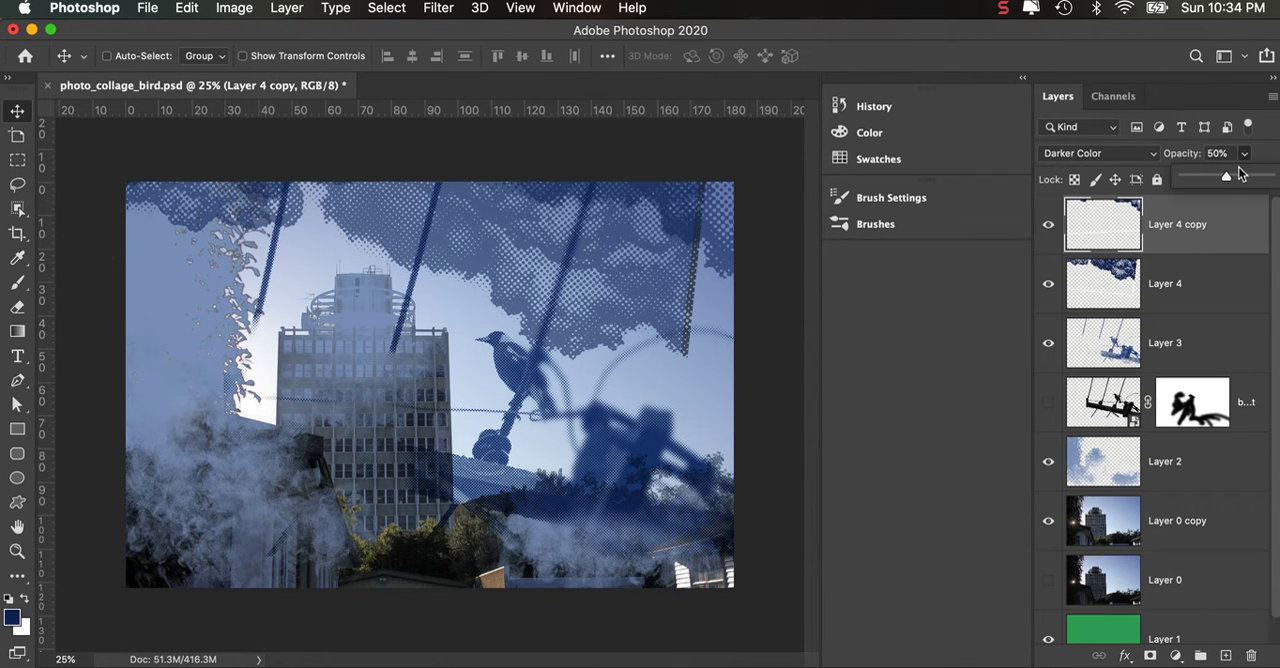
drag(1230, 178, 1270, 178)
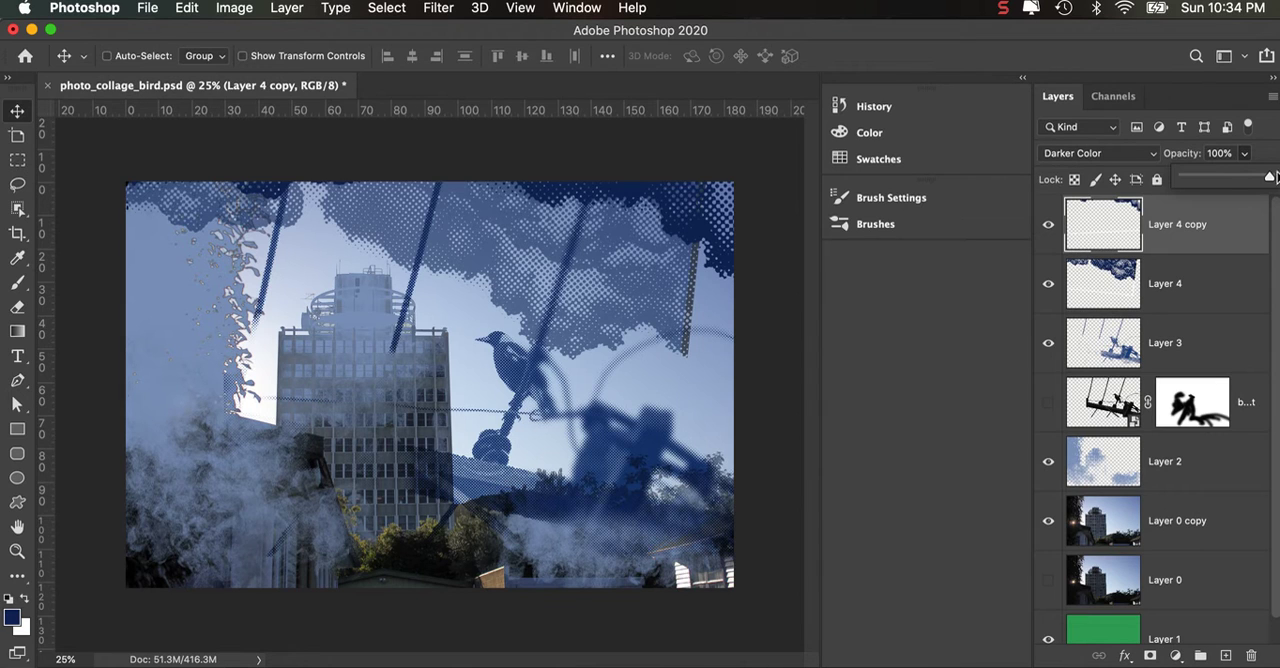
drag(1268, 178, 1220, 180)
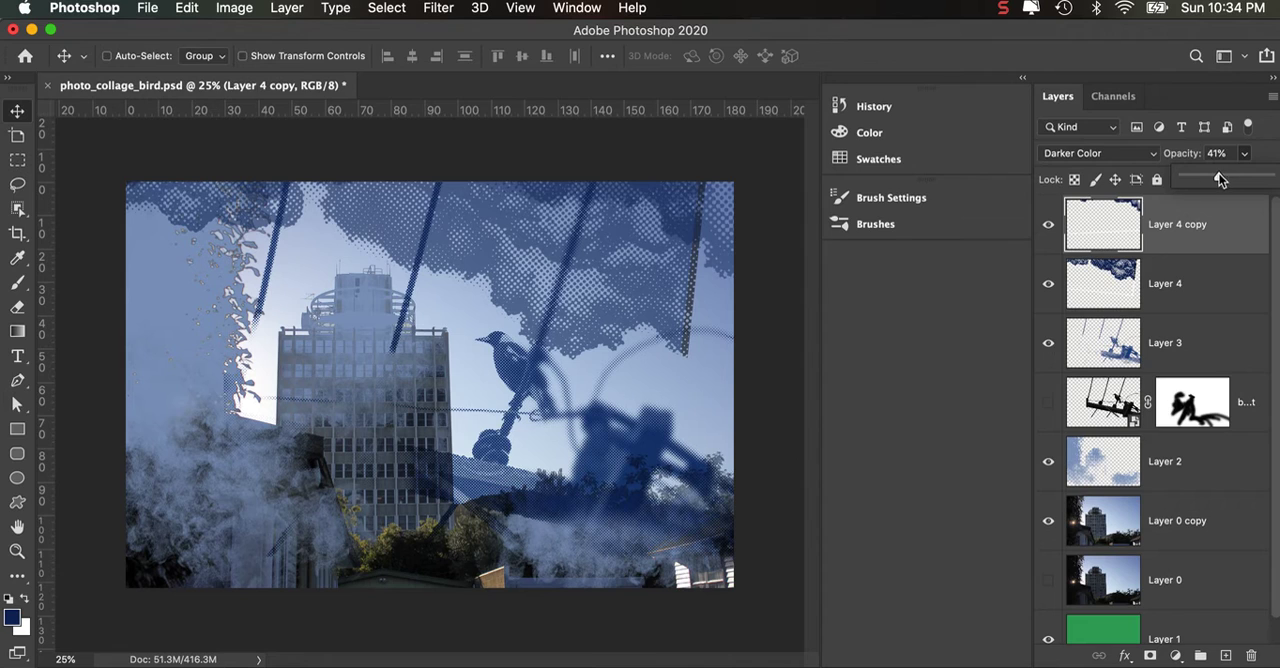
click(1112, 282)
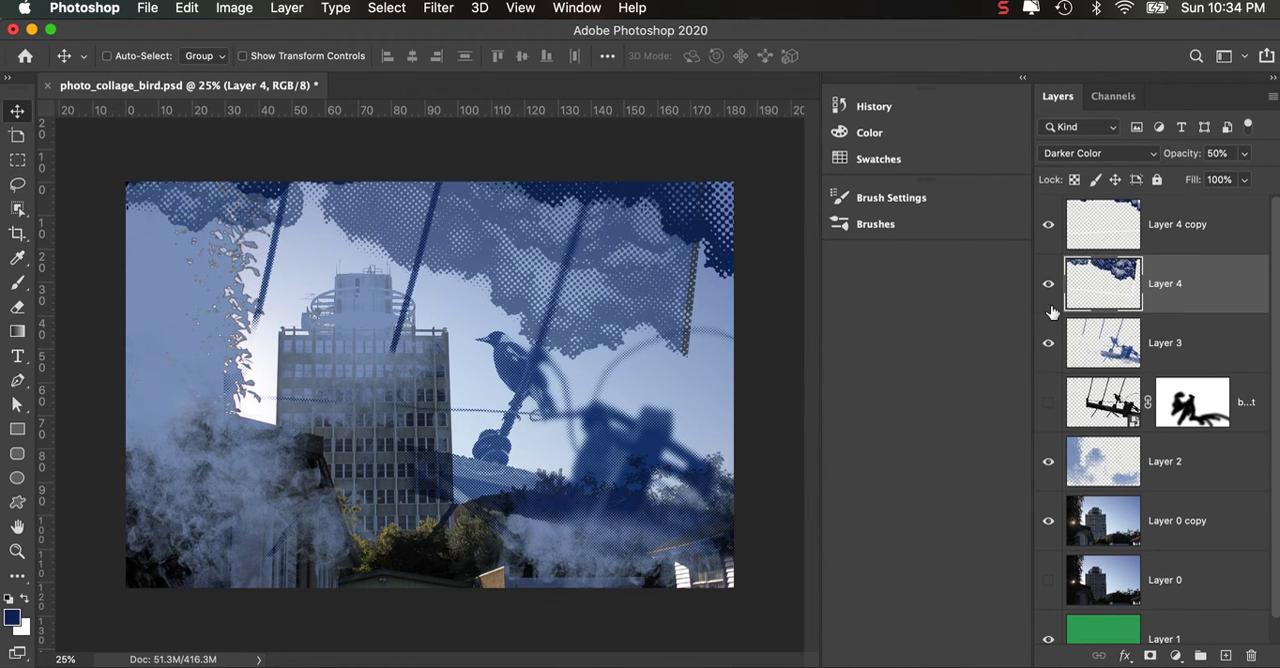
Add a layer mask to Layer 4, try a half-opacity black brush stroke, and undo it
click(1151, 656)
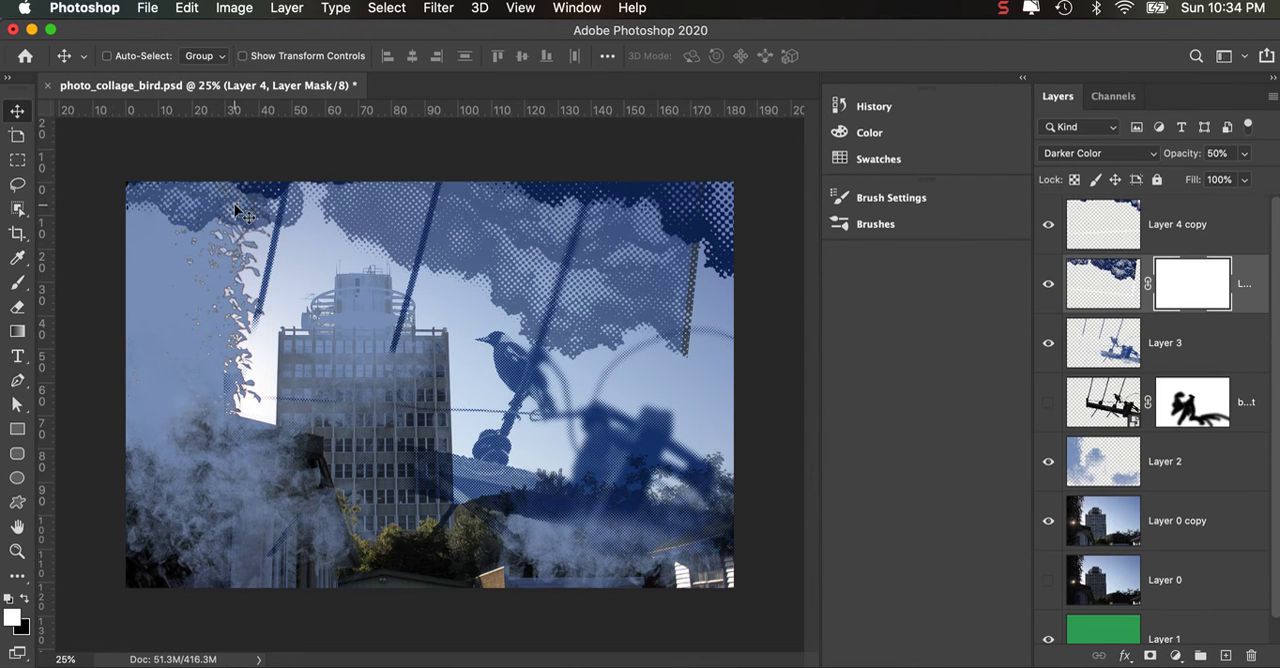
click(18, 285)
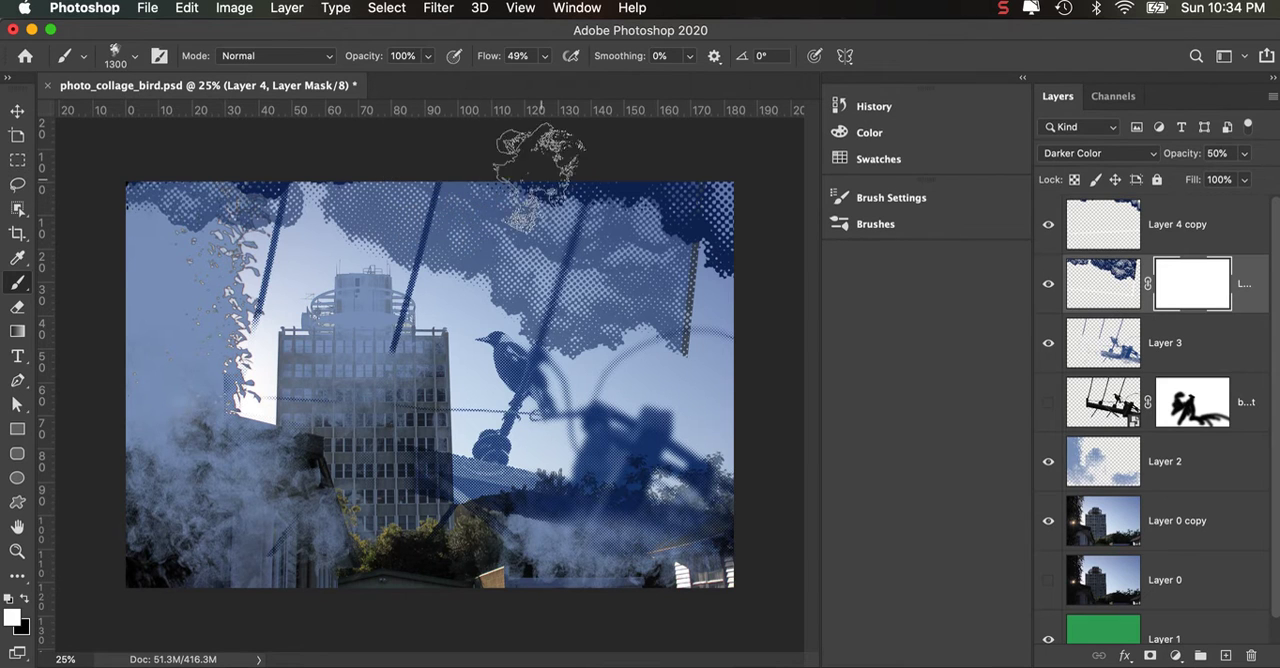
click(428, 56)
drag(427, 80, 384, 80)
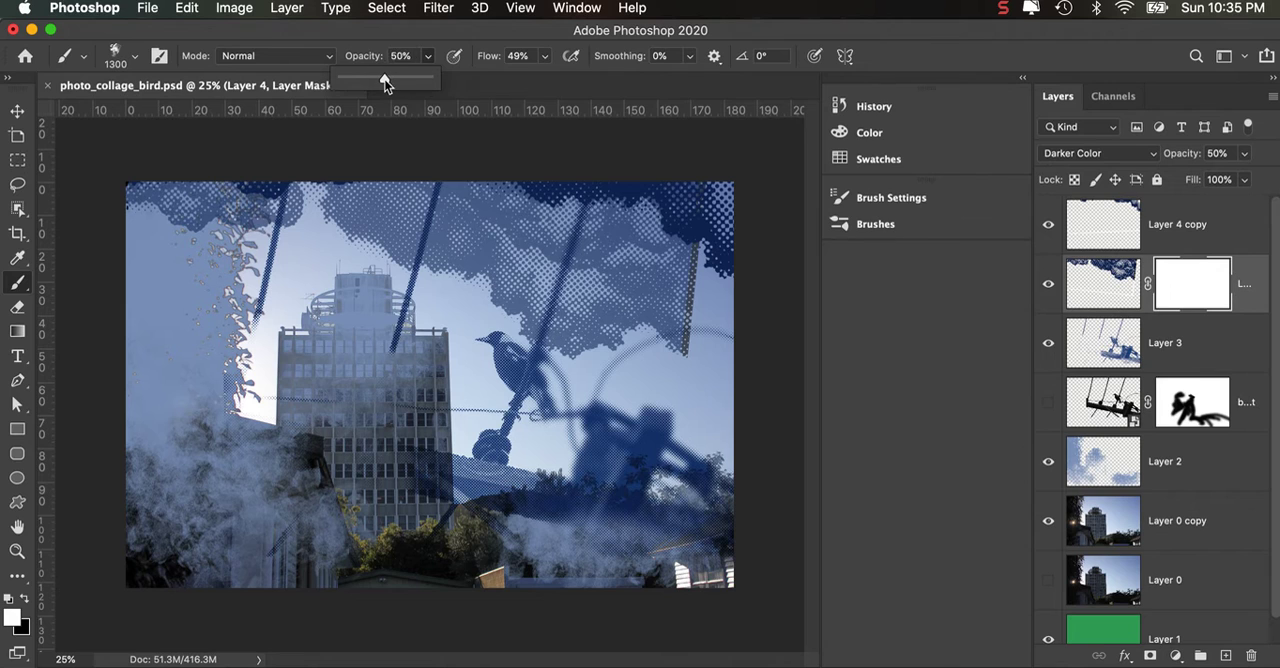
click(690, 200)
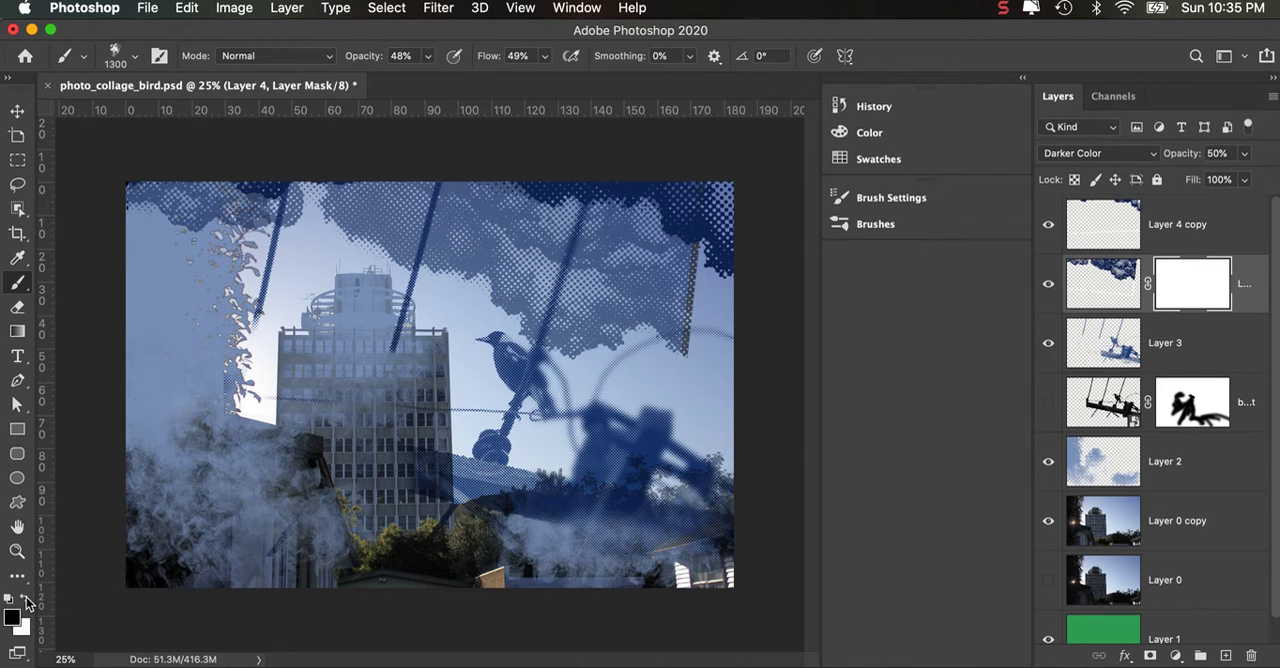
drag(720, 200, 420, 190)
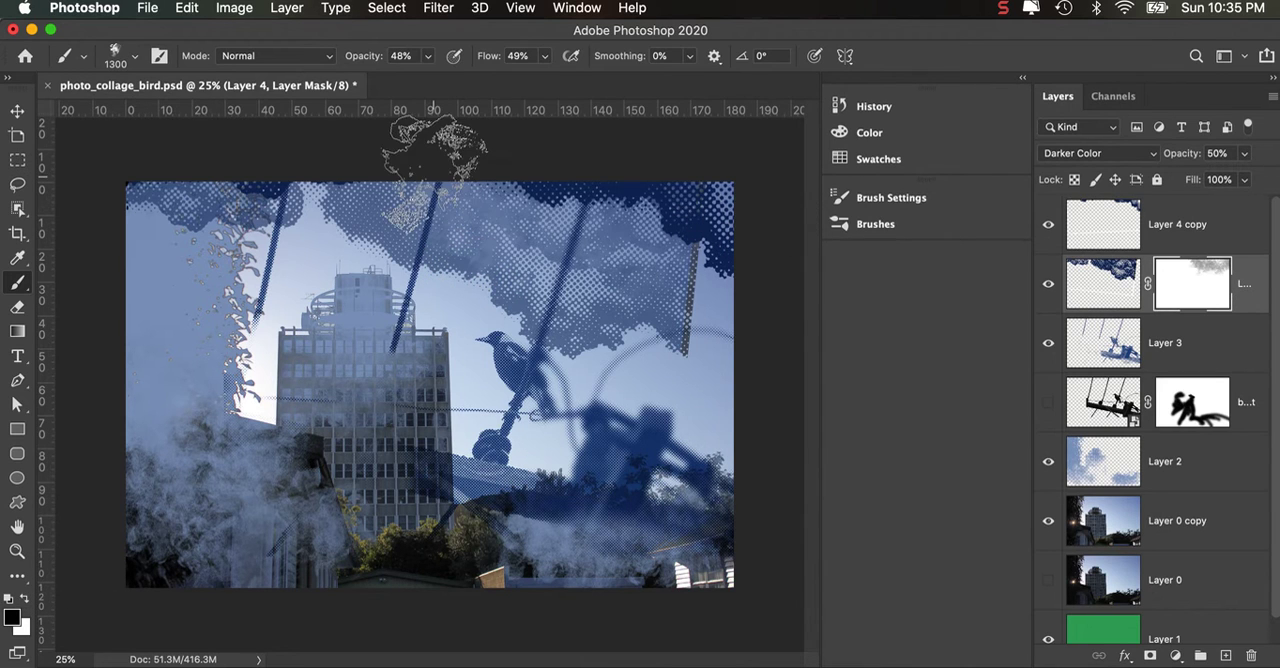
key(super+z)
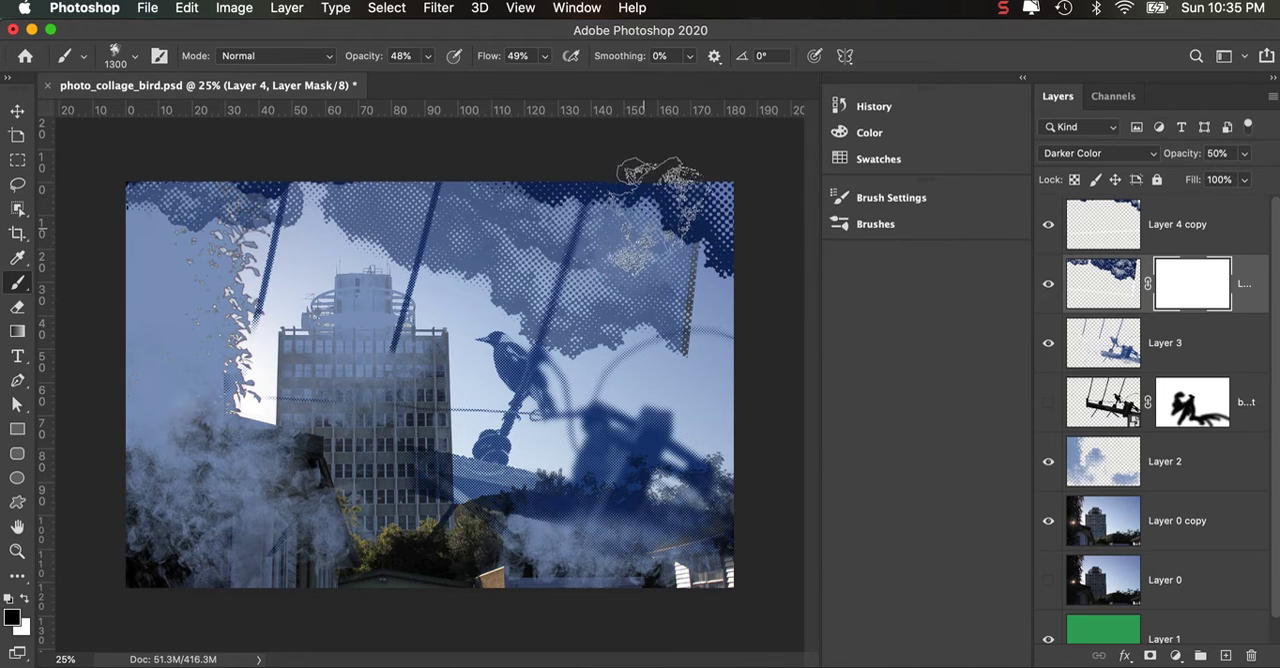
Paint the mask with a 100% opacity brush to hide the top-right clouds
key(v)
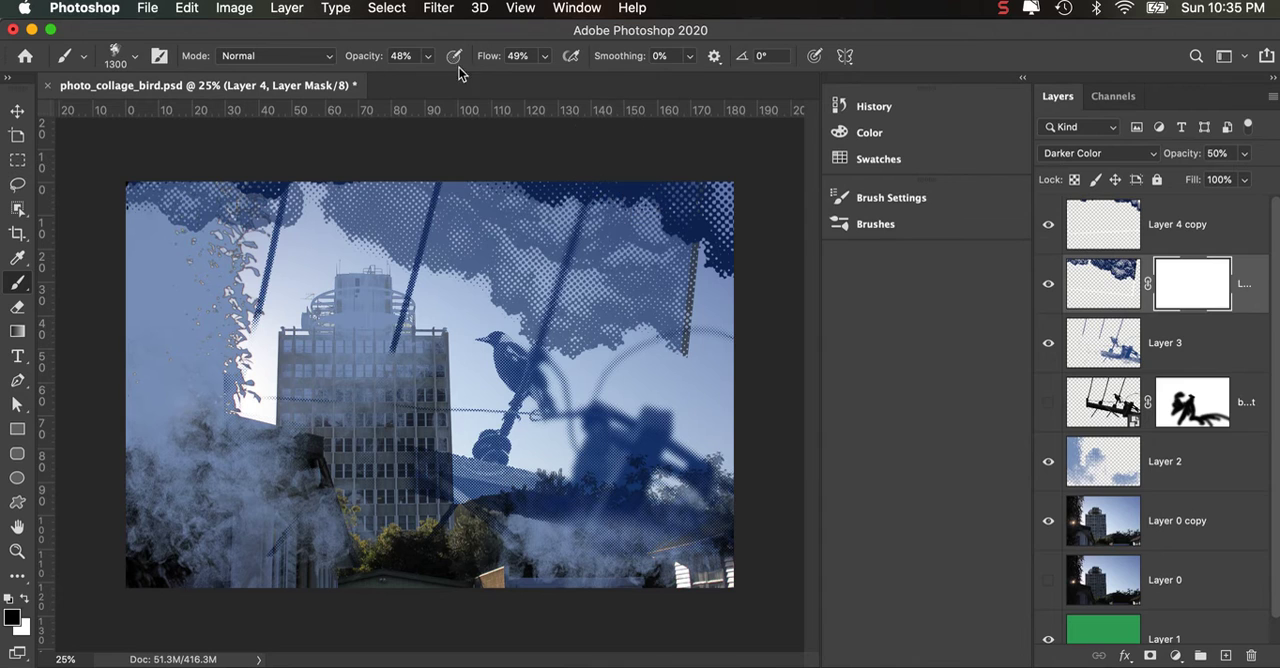
click(428, 57)
drag(430, 80, 480, 80)
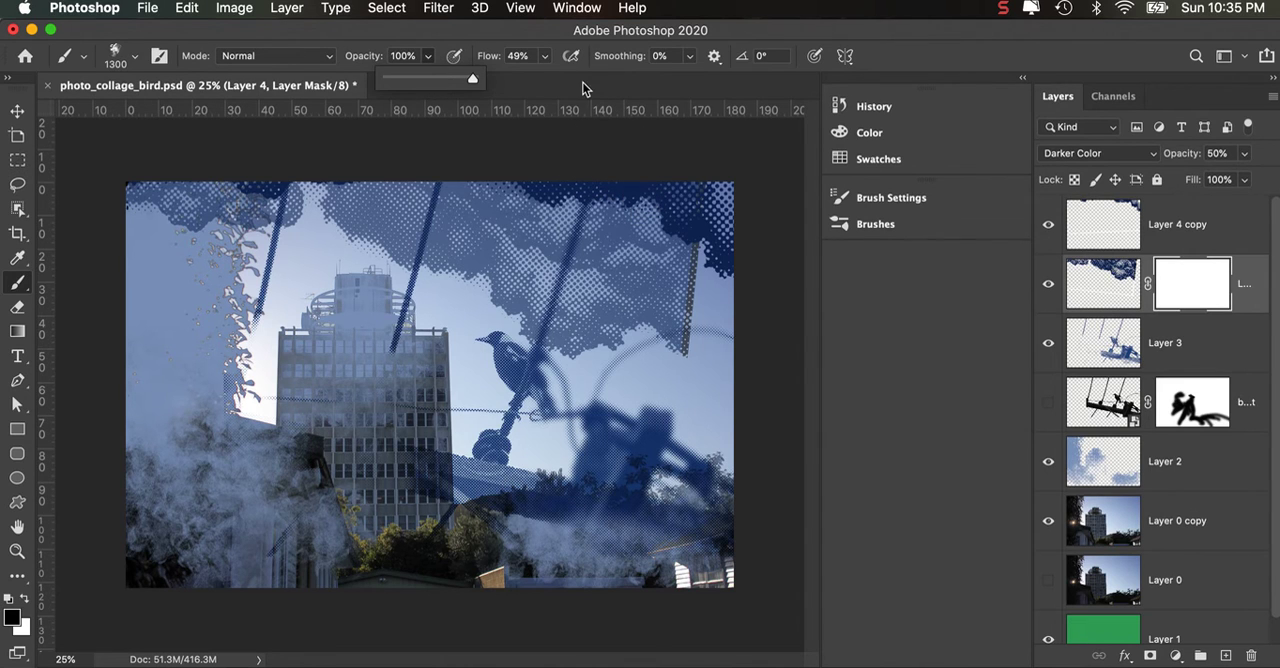
mouse_move(650, 200)
mouse_down()
mouse_move(520, 160)
mouse_move(420, 200)
mouse_up()
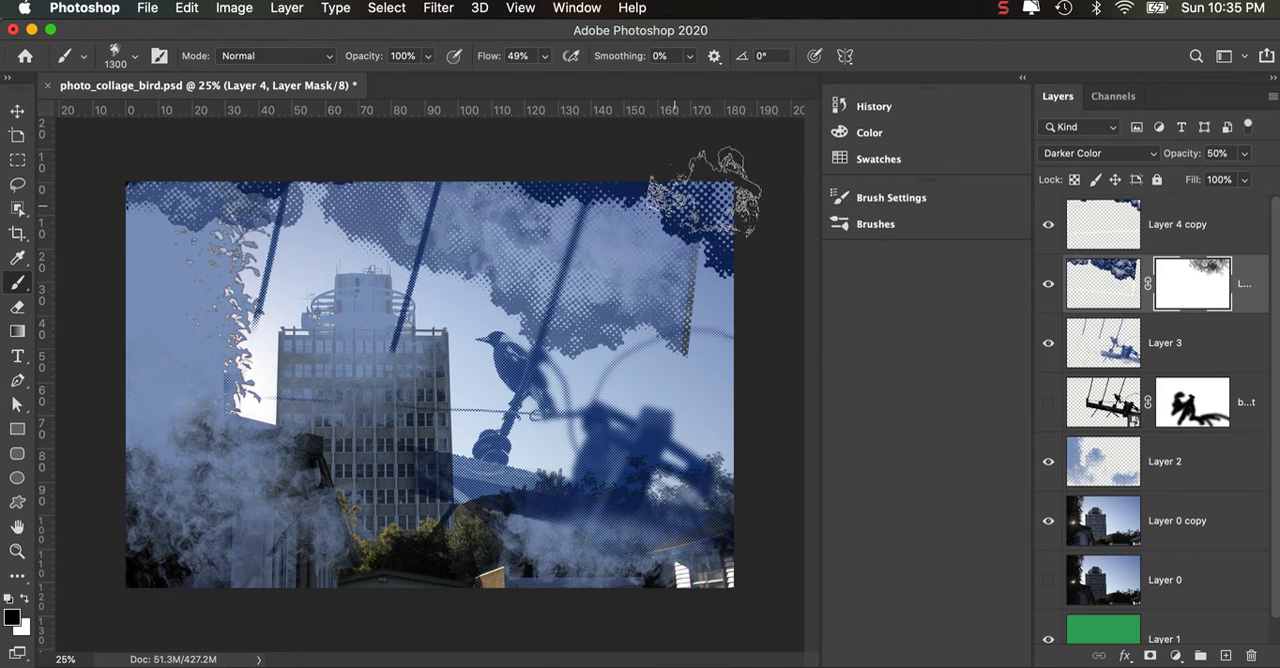
drag(640, 180, 740, 200)
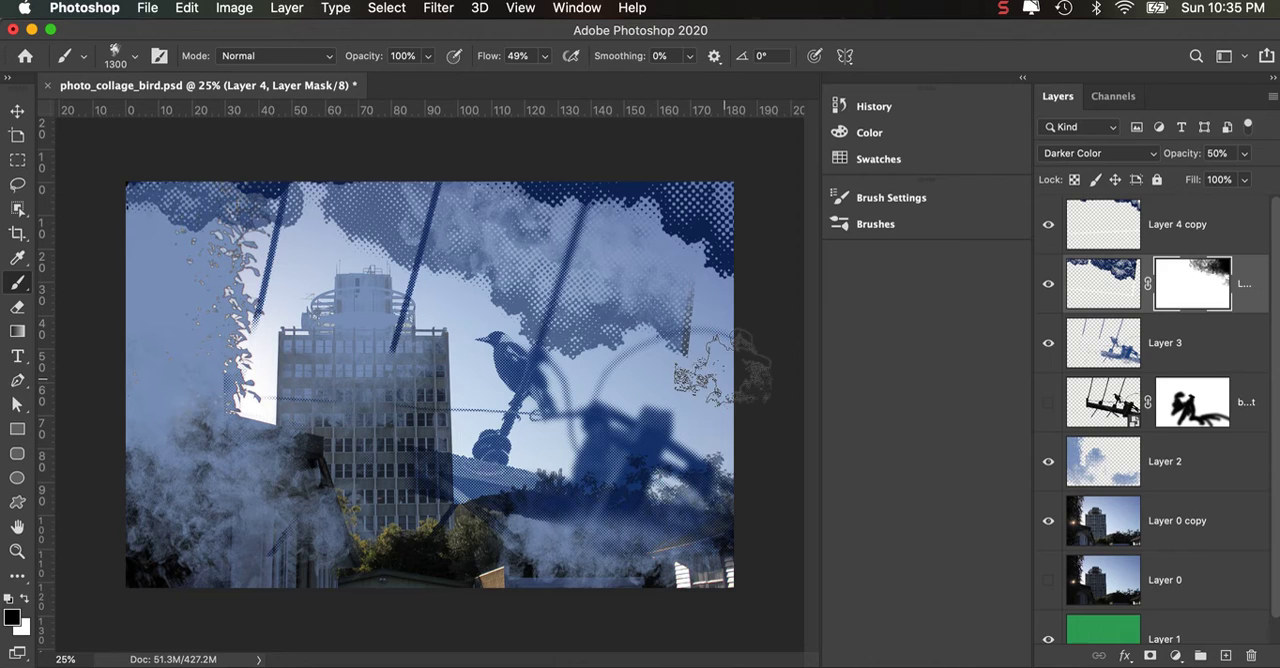
drag(730, 335, 660, 330)
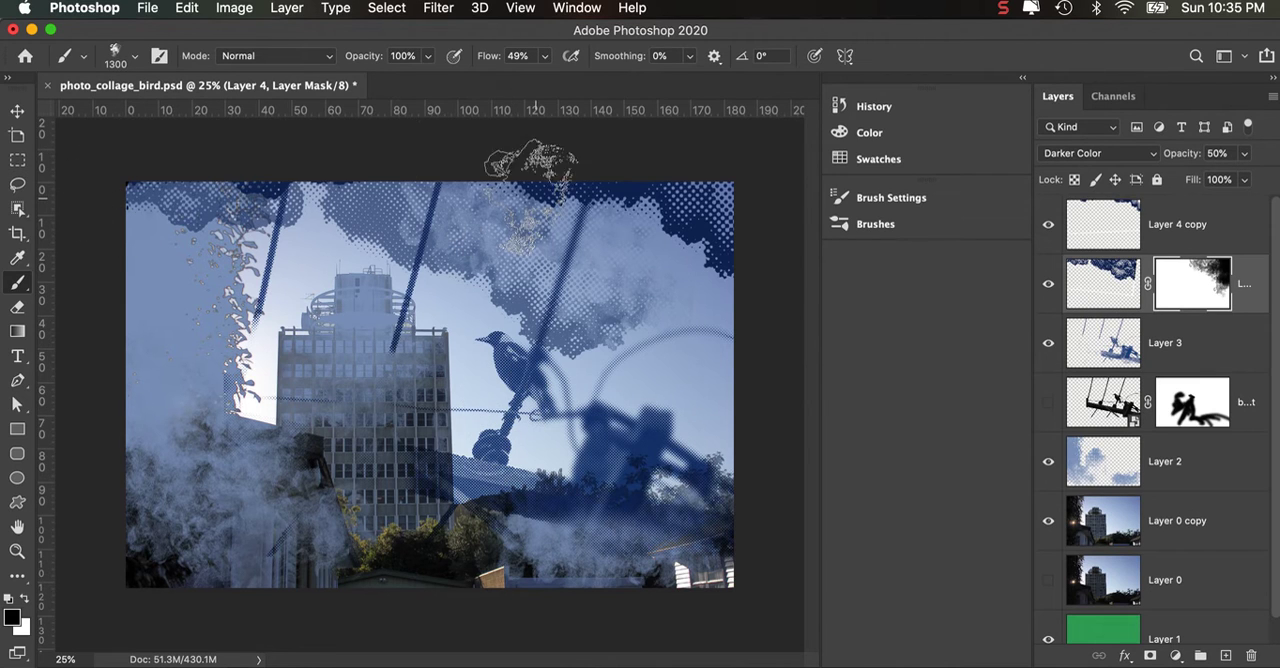
Compare with Layer 0 copy, leave it hidden, select Layer 0, and open the Filter menu
click(1050, 525)
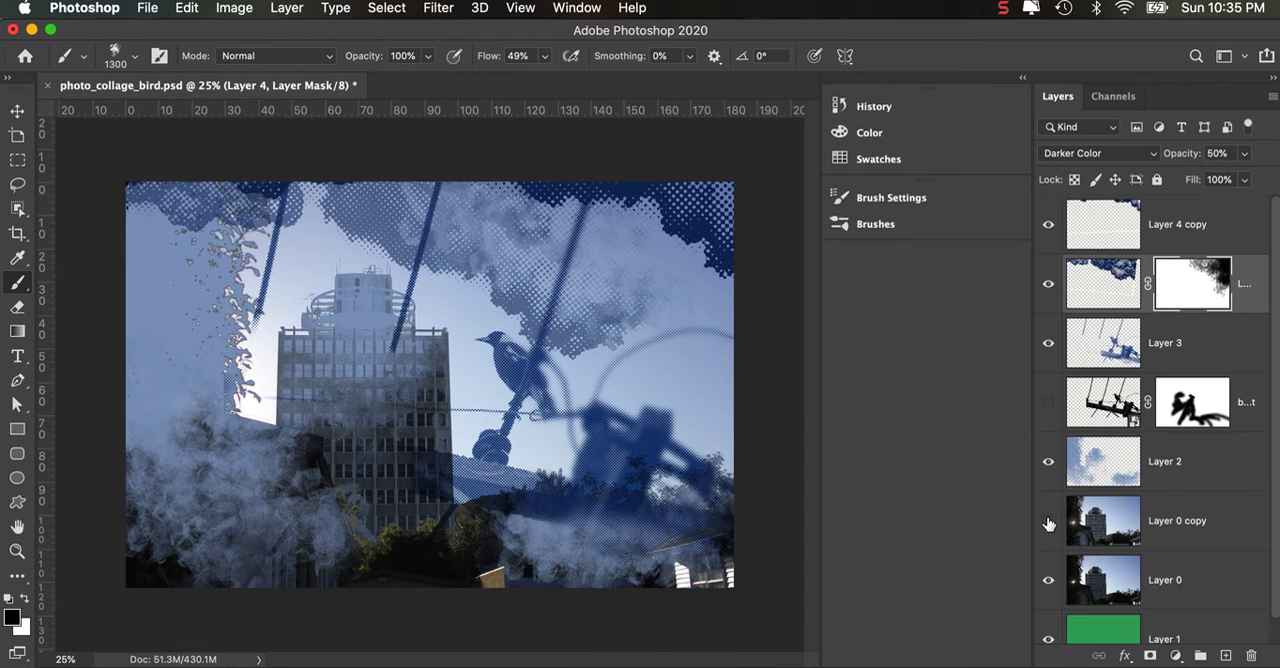
click(1049, 523)
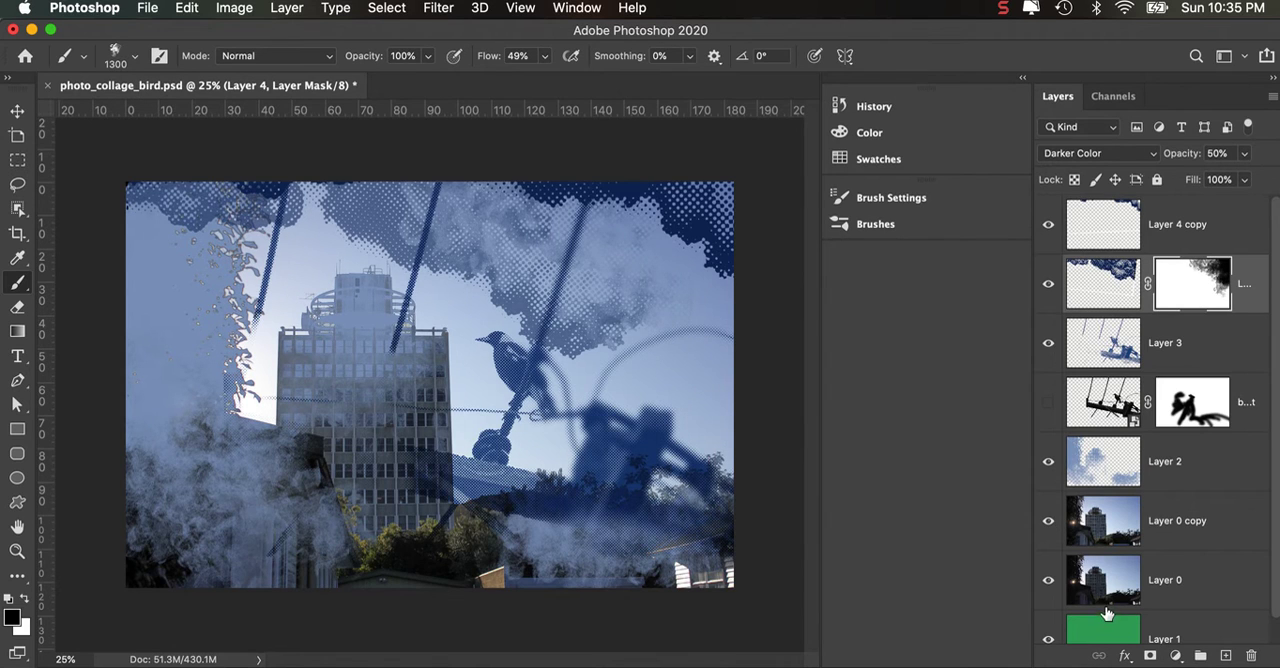
click(1048, 527)
click(1100, 580)
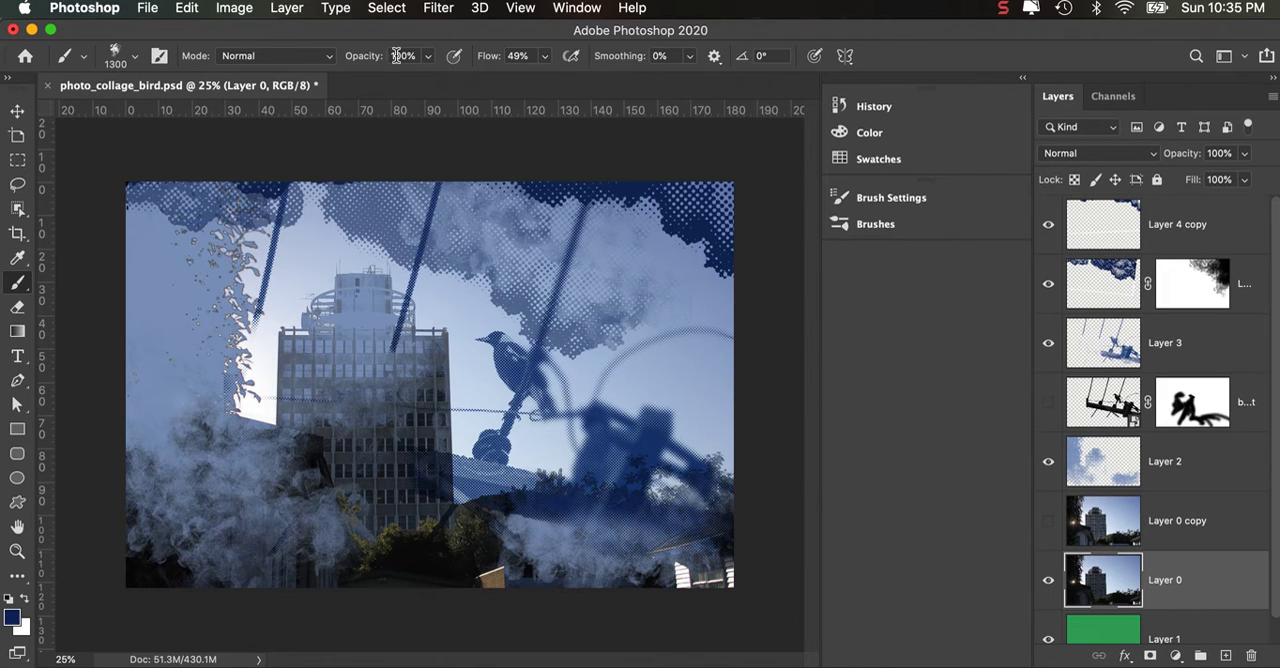
click(438, 8)
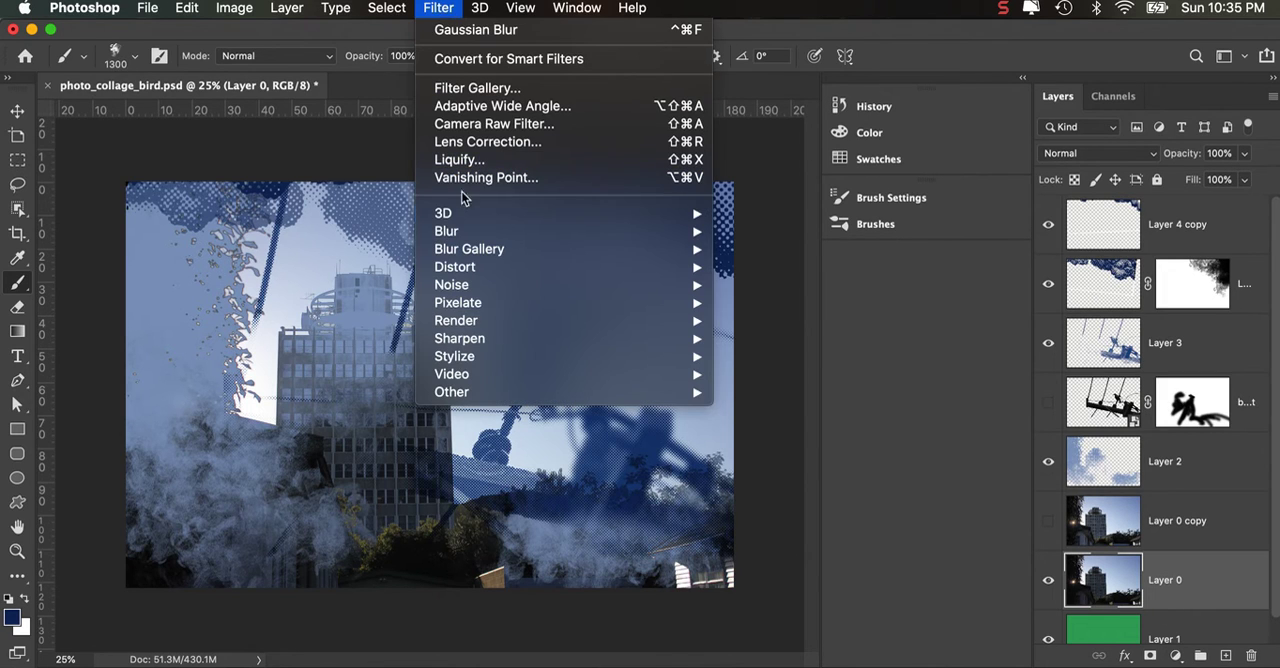
Apply Camera Raw with darker shadows, Blacks -55, Highlights +43, and Whites +7
click(477, 124)
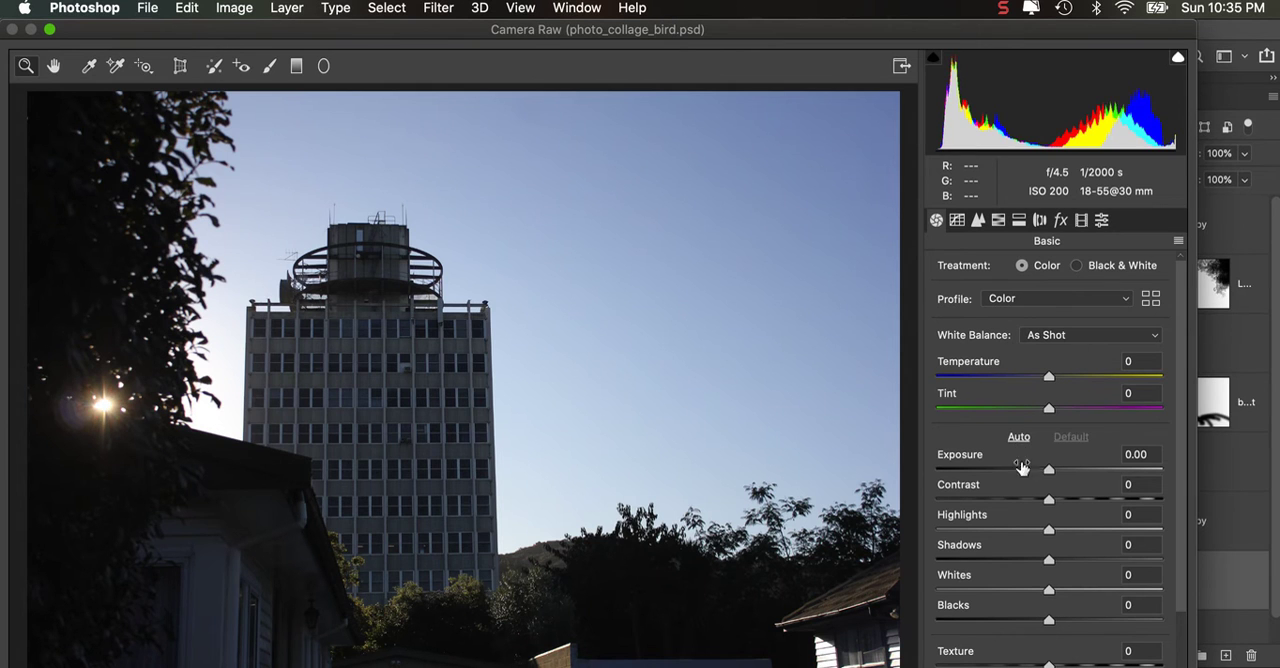
drag(1048, 560, 1033, 560)
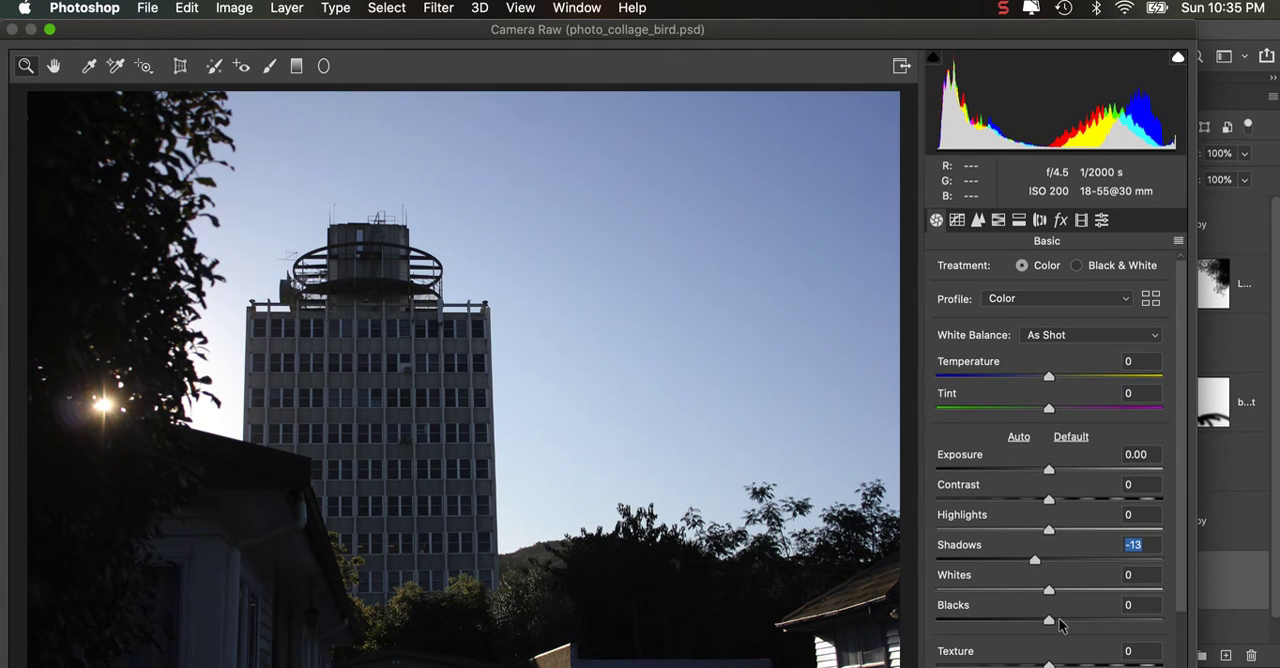
drag(1048, 620, 1000, 620)
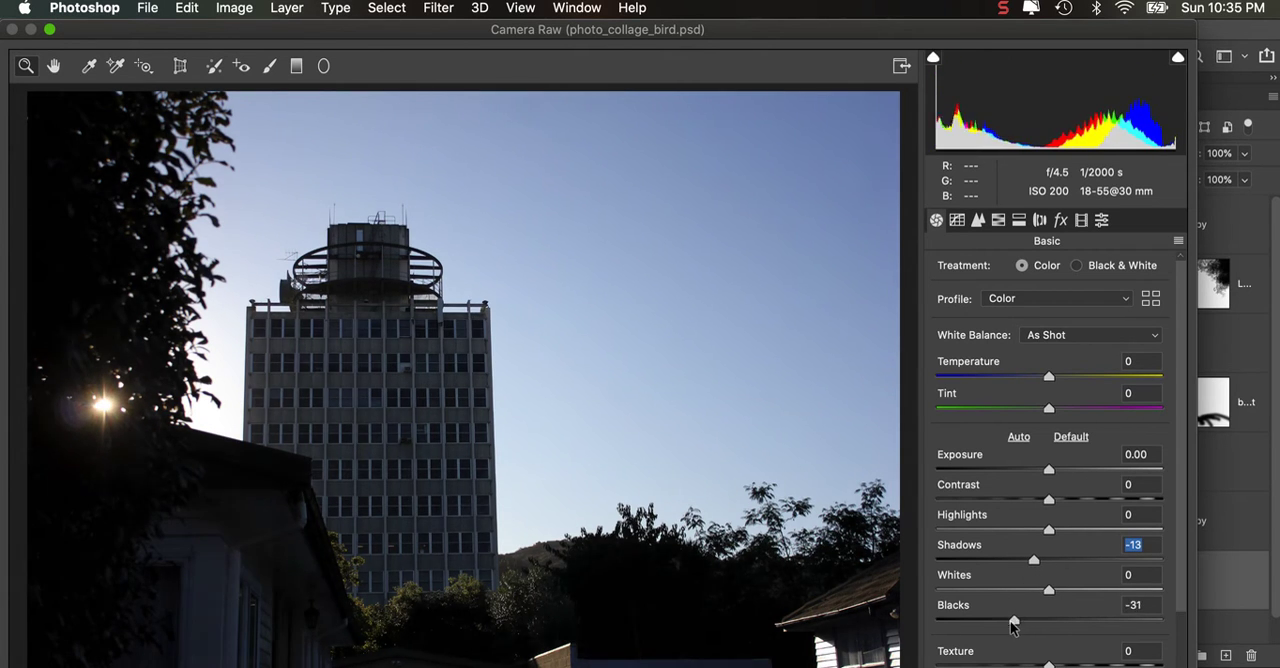
drag(1000, 622, 988, 622)
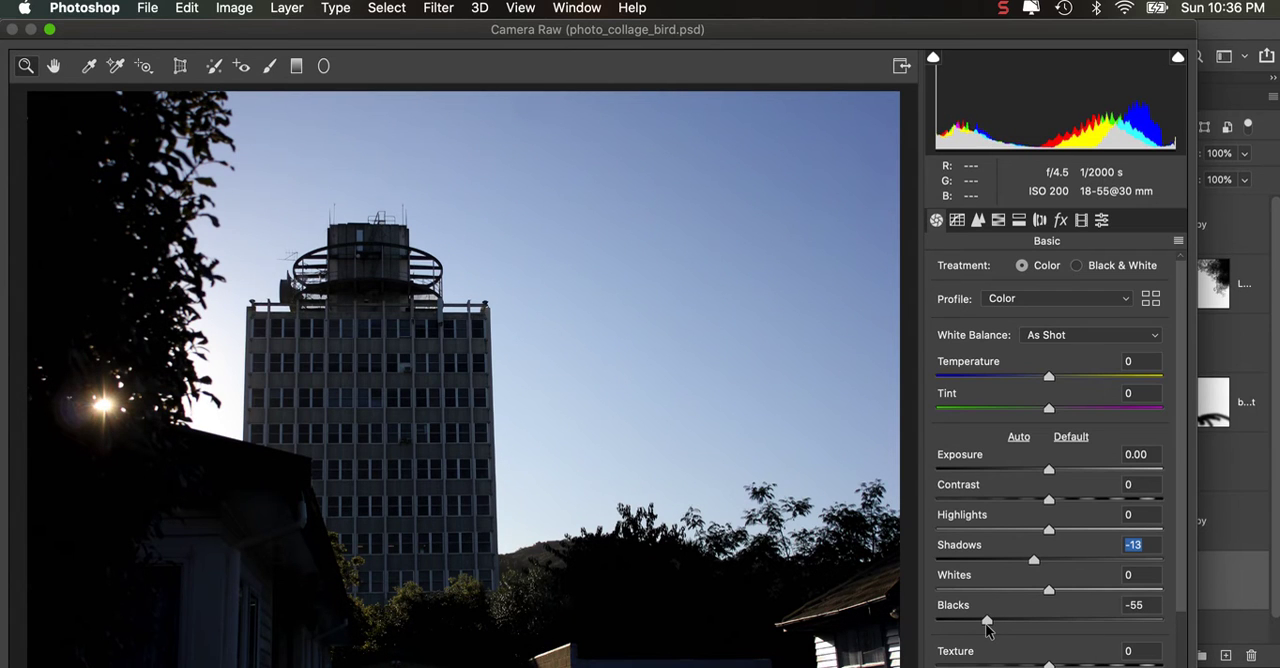
drag(1049, 530, 1096, 530)
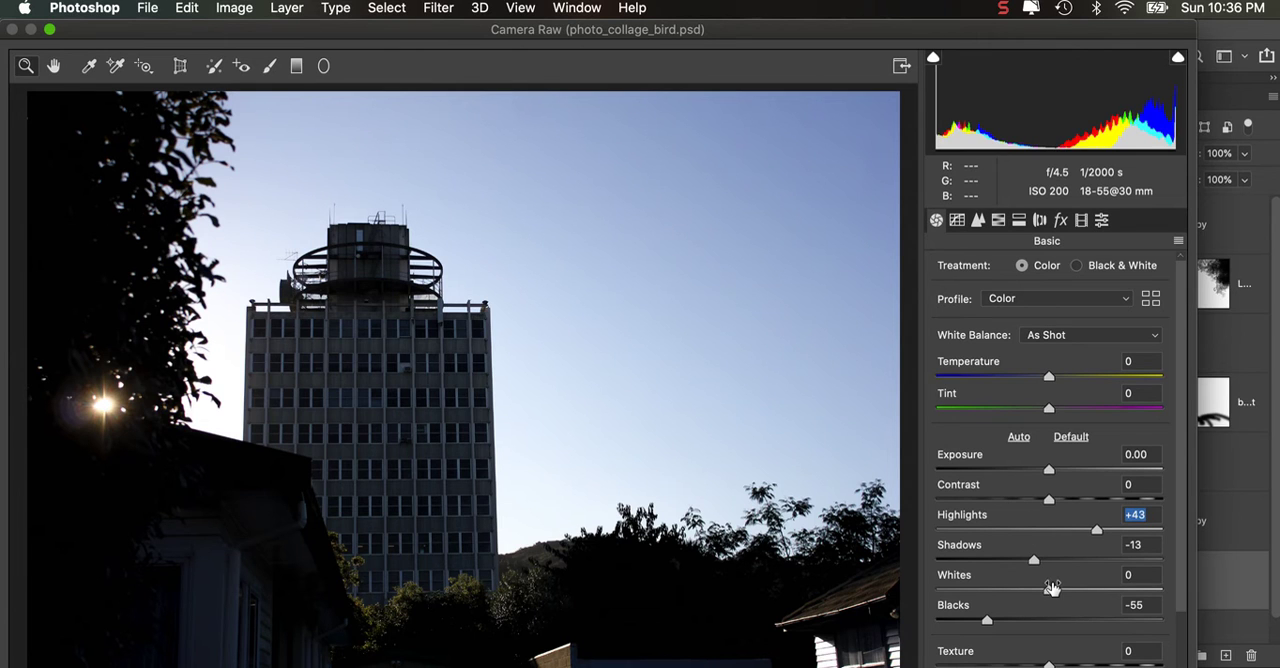
mouse_move(1050, 590)
mouse_down()
mouse_move(1032, 590)
mouse_move(1056, 590)
mouse_up()
key(Return)
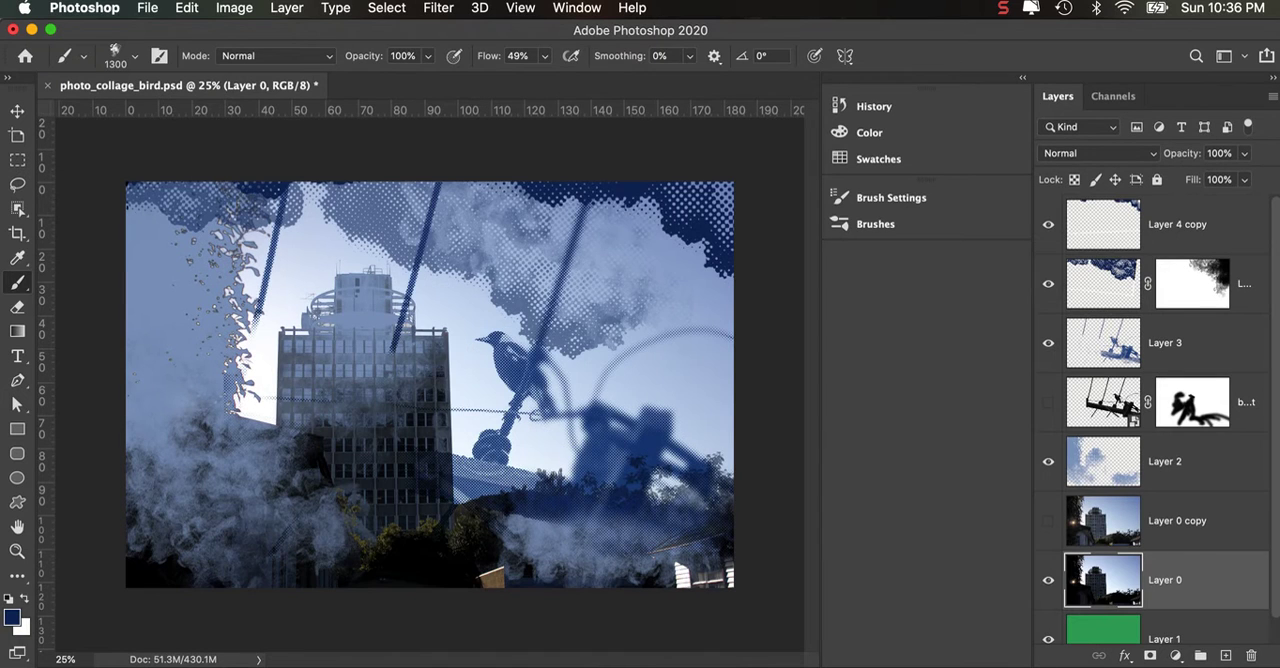
click(1048, 522)
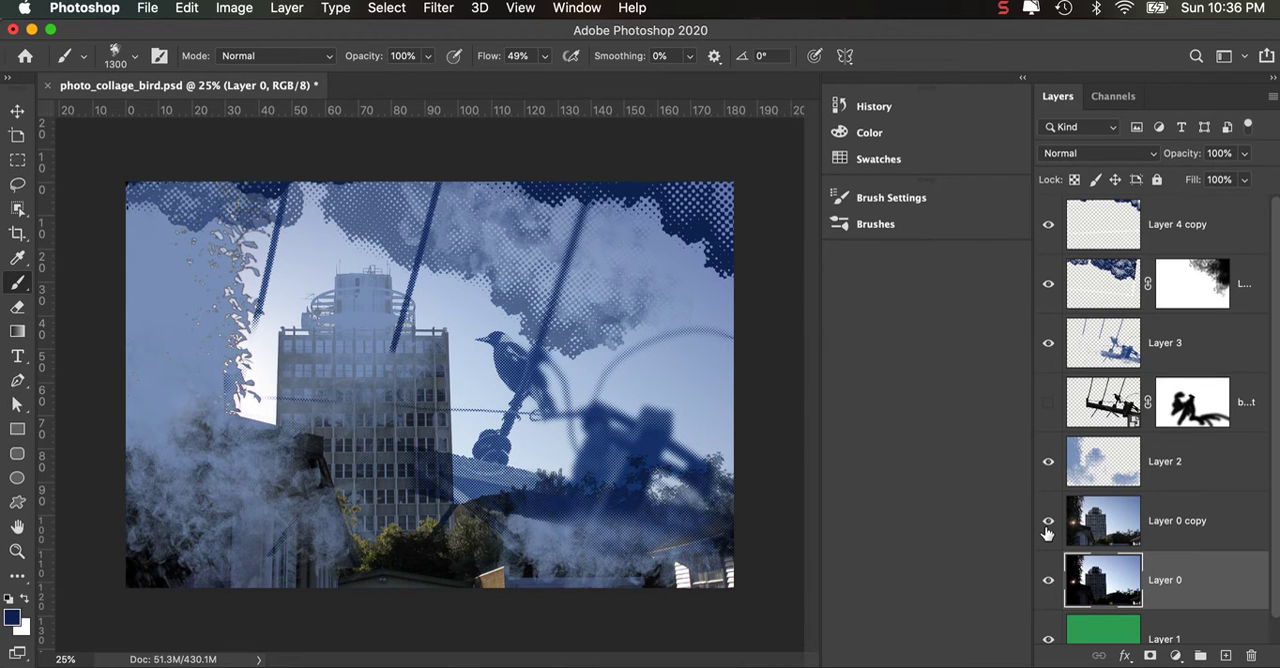
click(1048, 521)
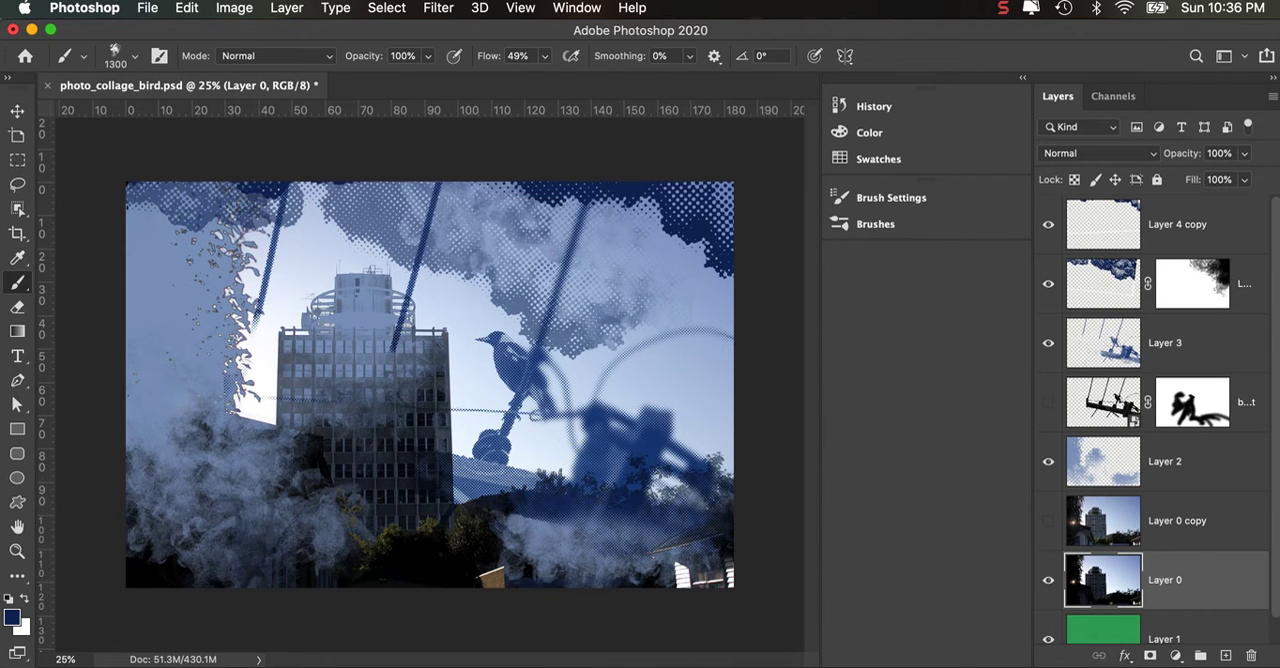
key(super+Tab)
key(super+Tab)
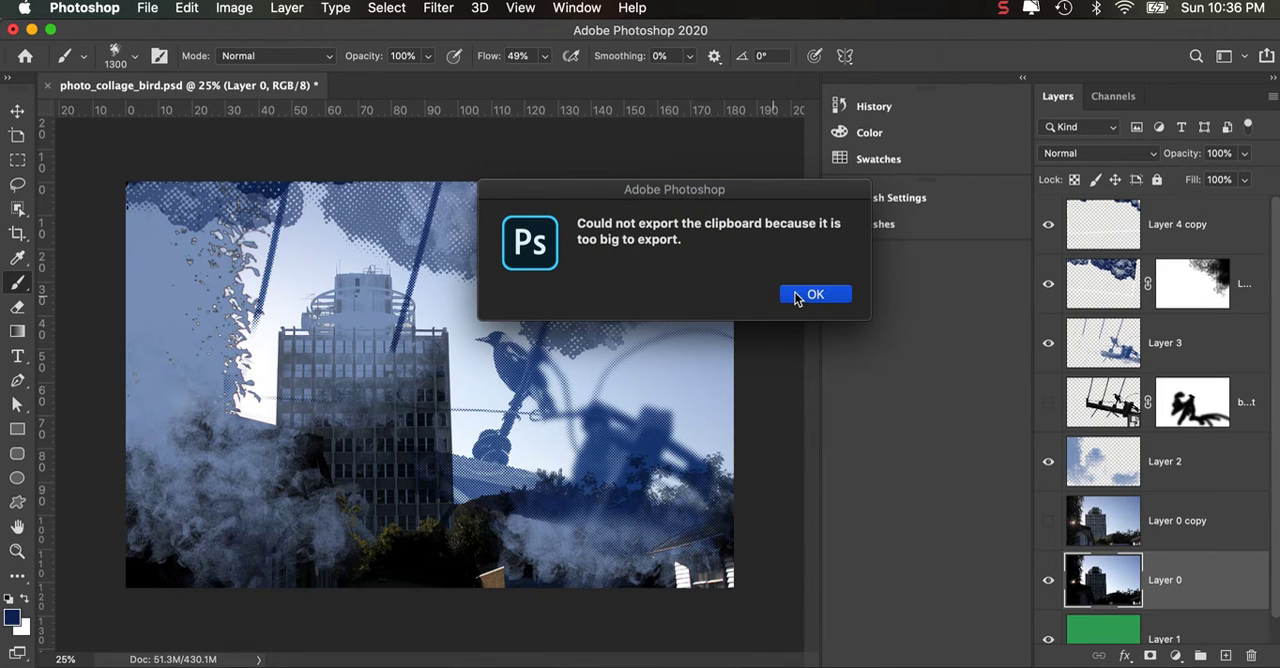
click(815, 293)
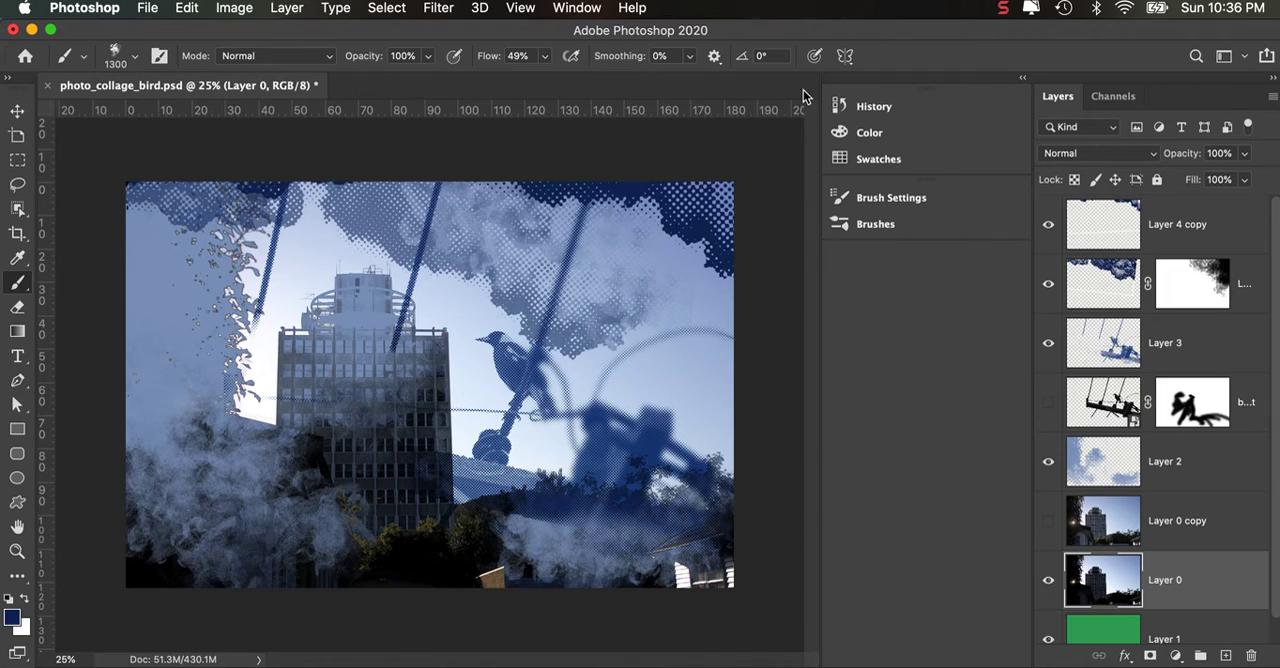
Glance at the boot collage, bring back the bird collage, and swap to dark blue
drag(868, 37, 793, 274)
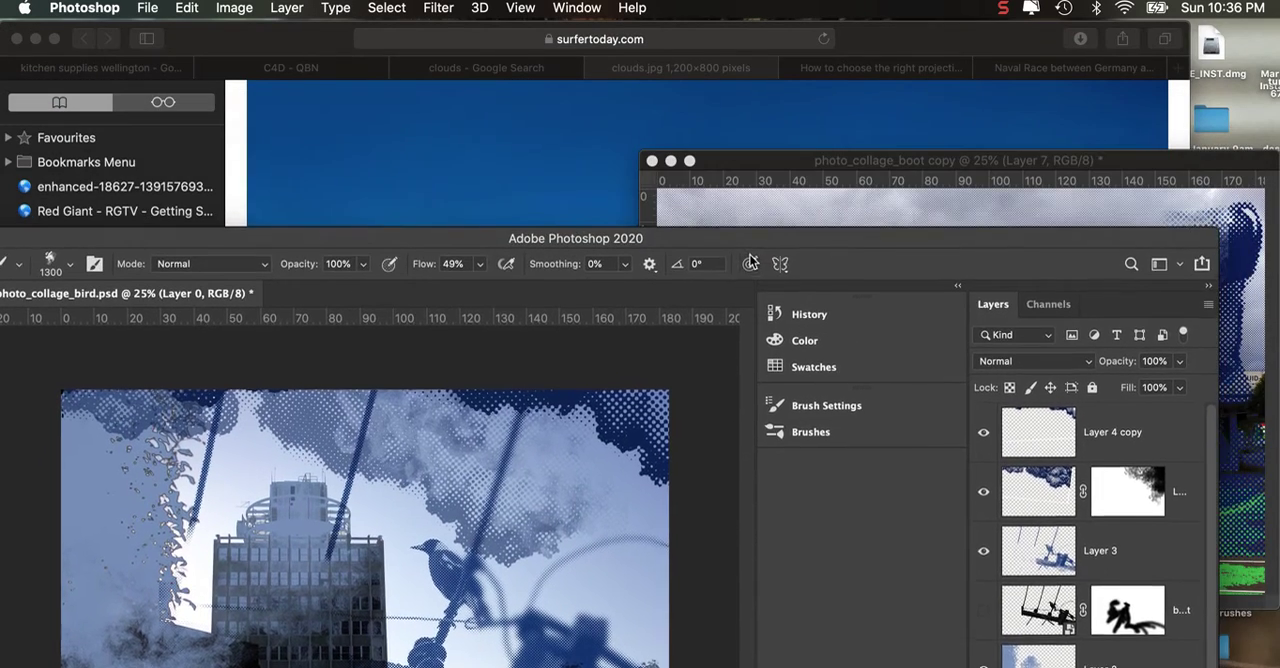
drag(738, 158, 870, 149)
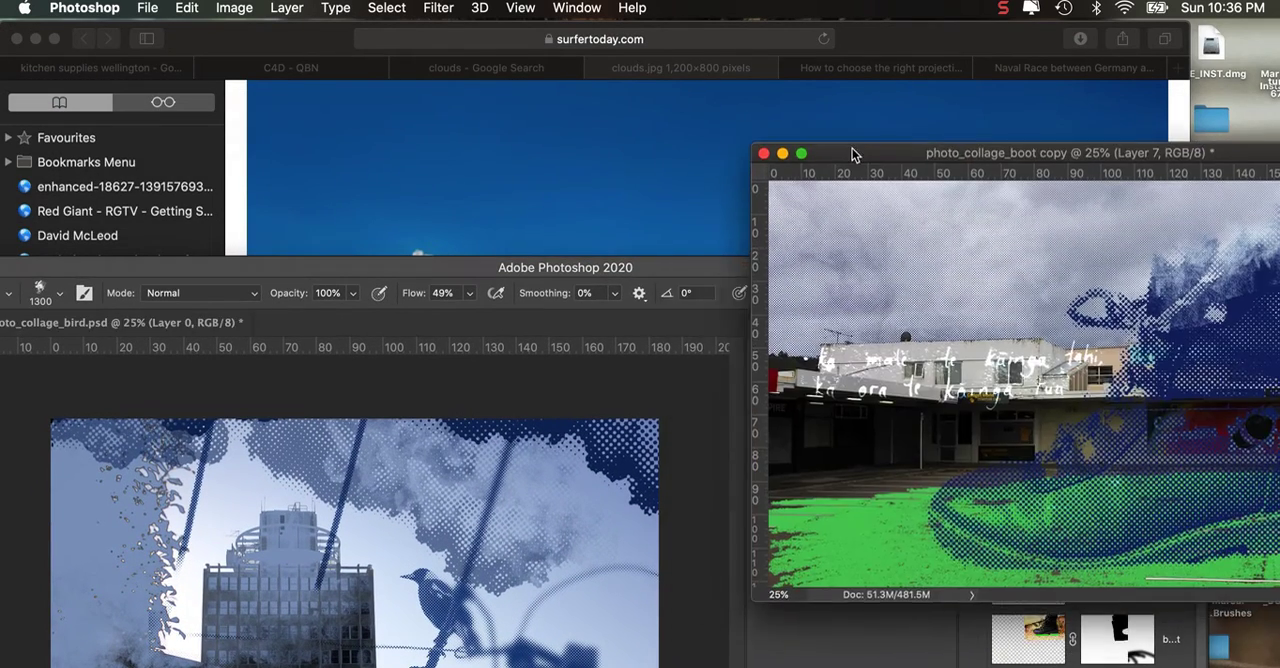
mouse_move(710, 266)
mouse_down()
mouse_move(748, 27)
mouse_move(785, 23)
mouse_up()
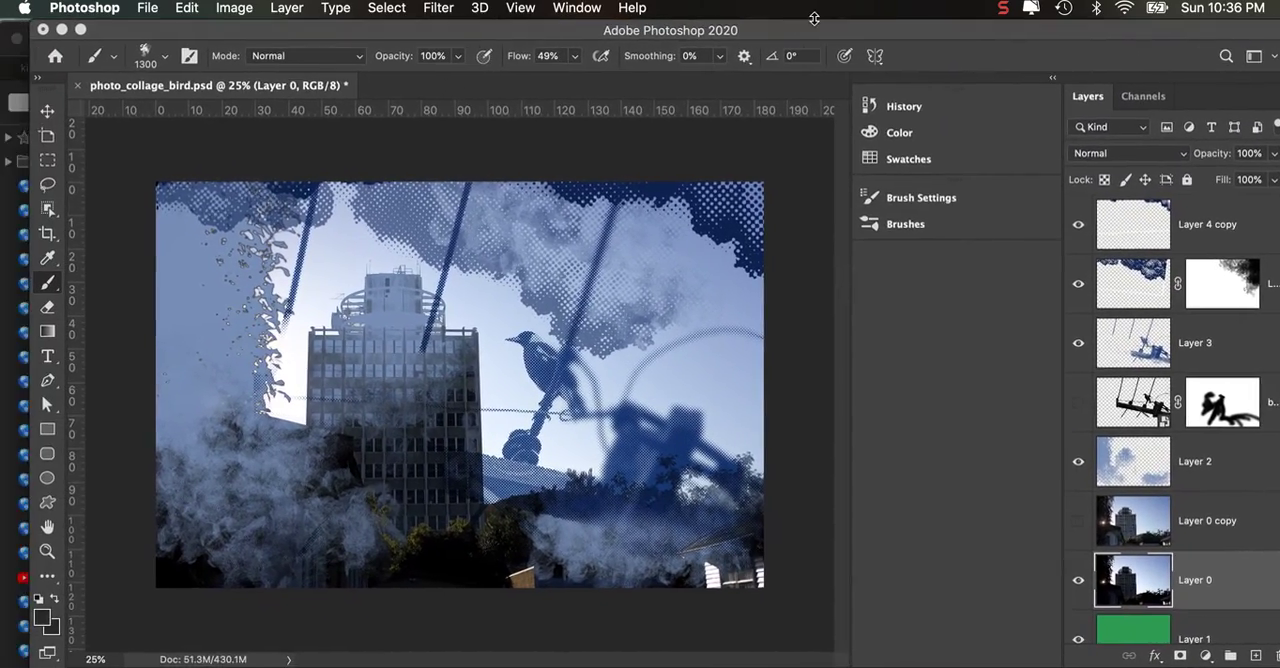
key(x)
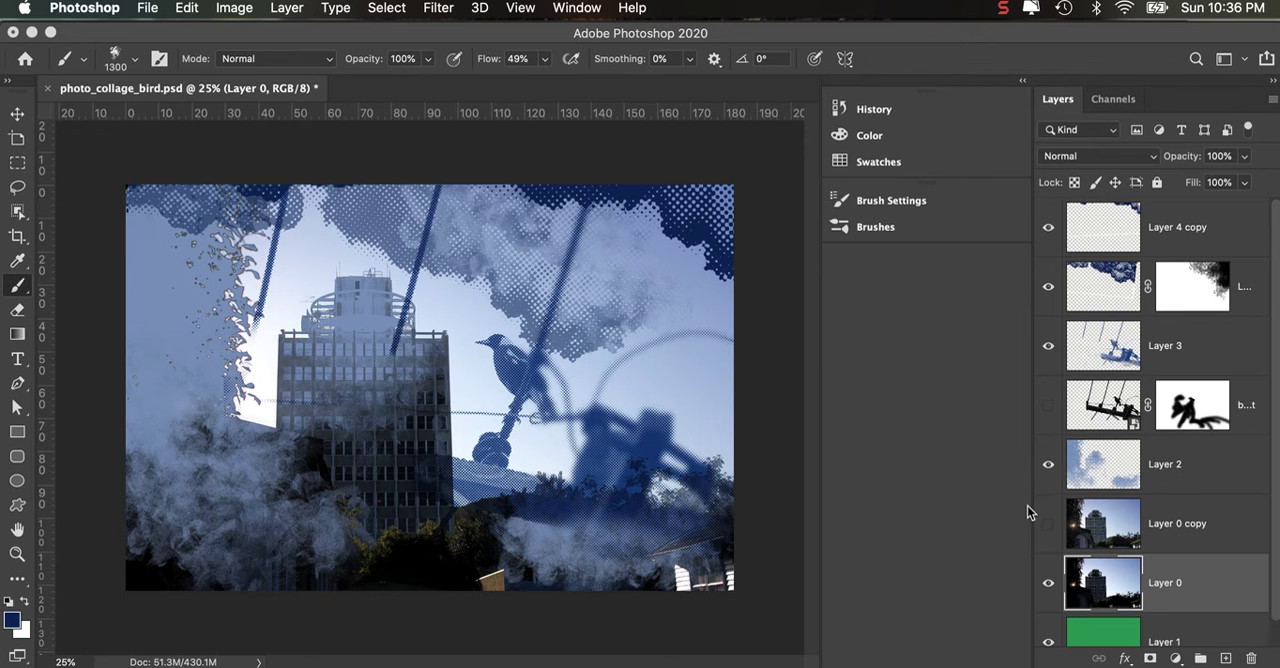
Widen the Layers panel to show full names and position the boot collage window
drag(1031, 505, 895, 509)
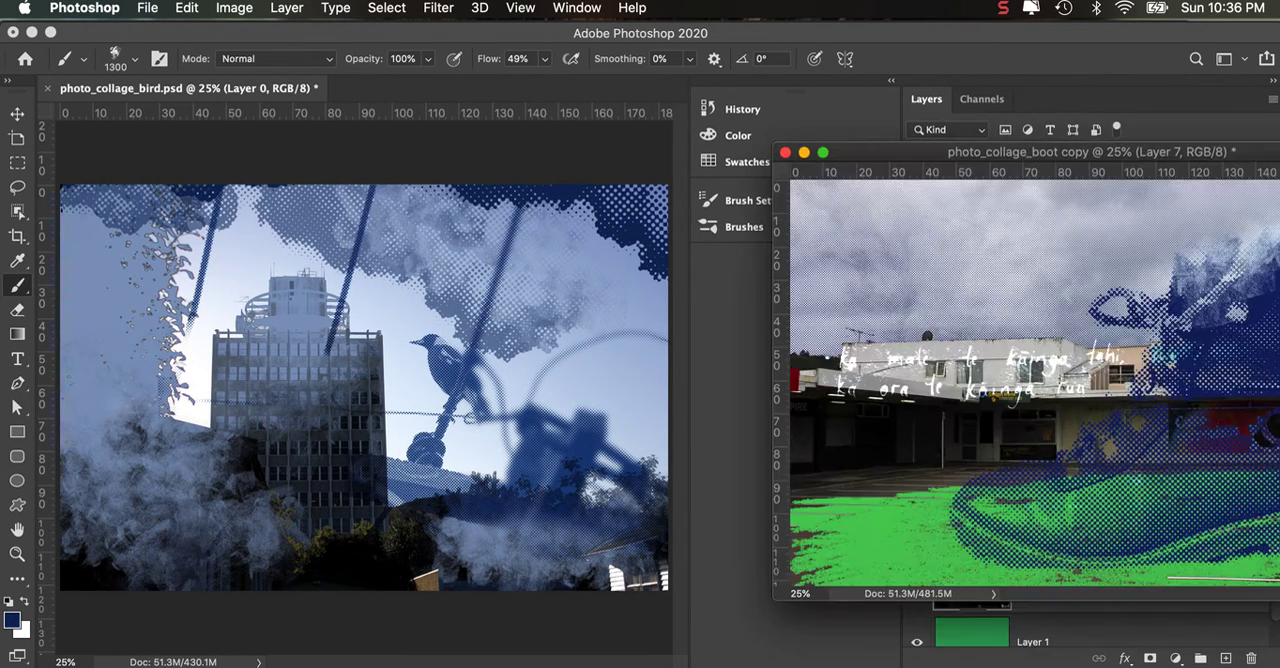
drag(1272, 152, 1195, 158)
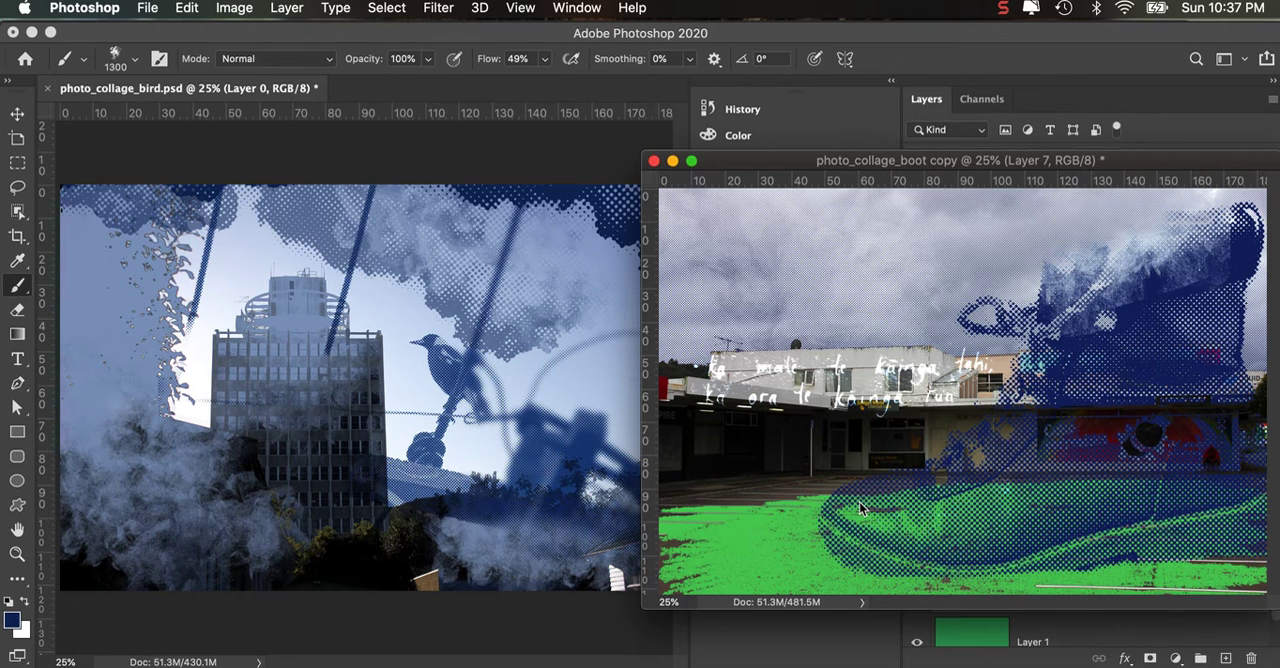
drag(880, 165, 916, 167)
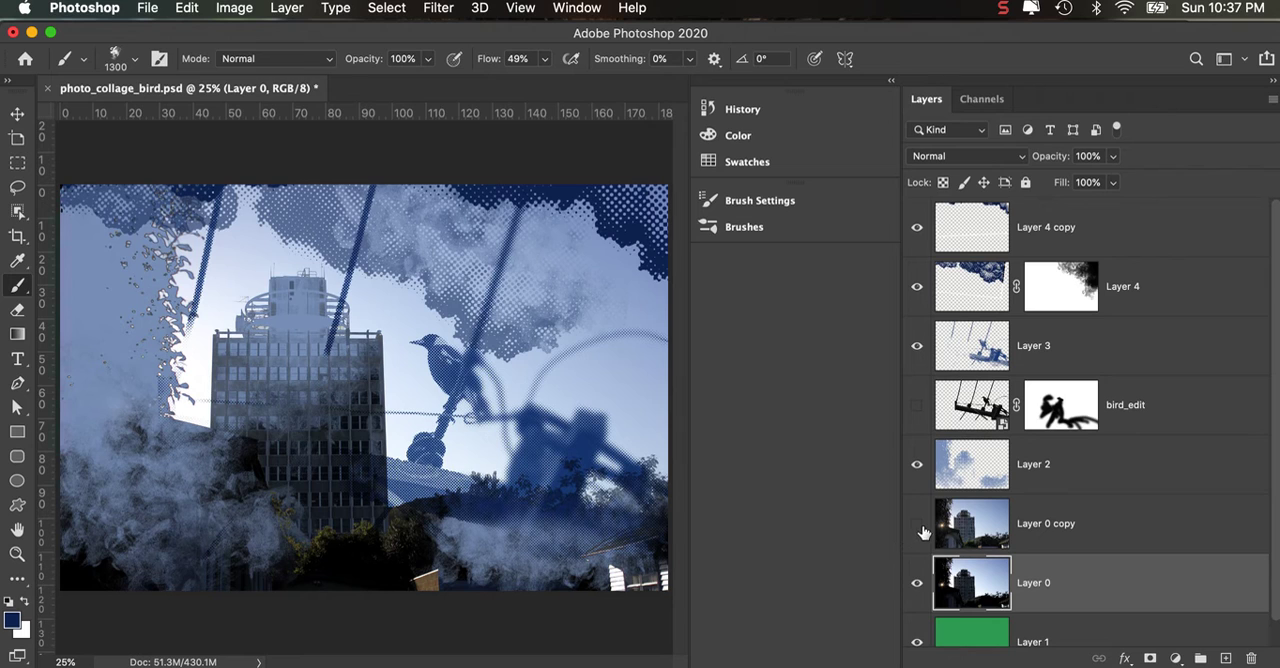
Show the adjusted Layer 0 copy, hide Layer 0, and shift the boot collage window left
click(917, 524)
click(917, 583)
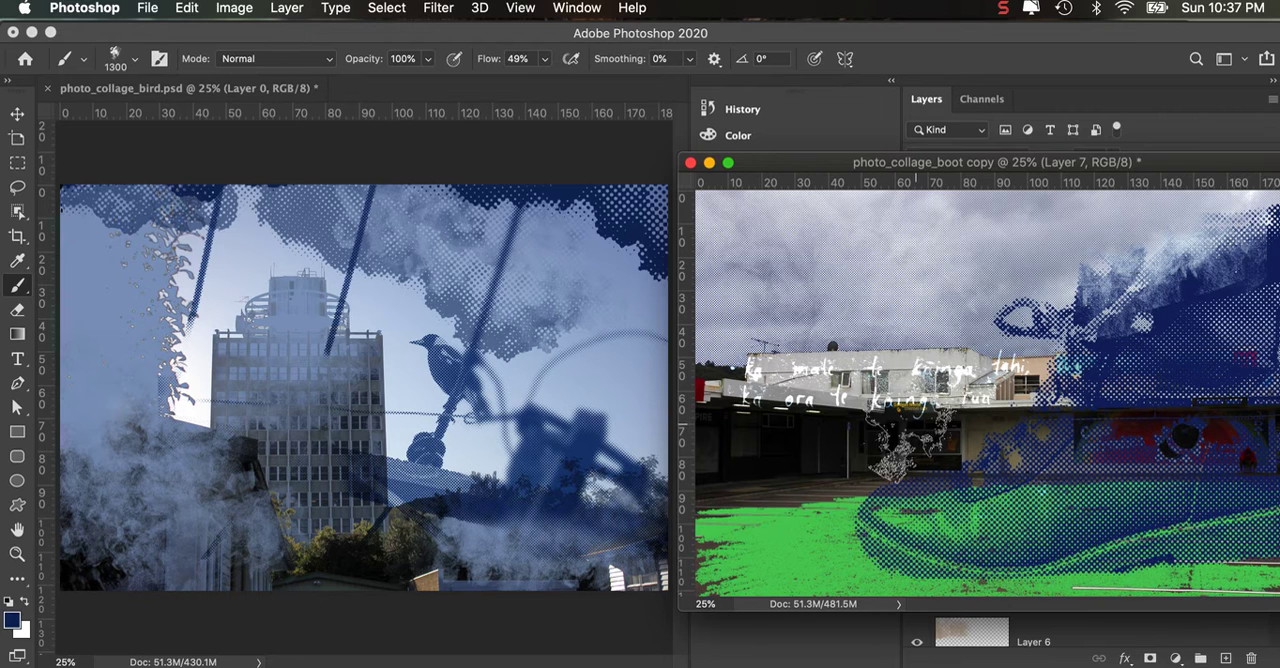
drag(1010, 490, 1120, 500)
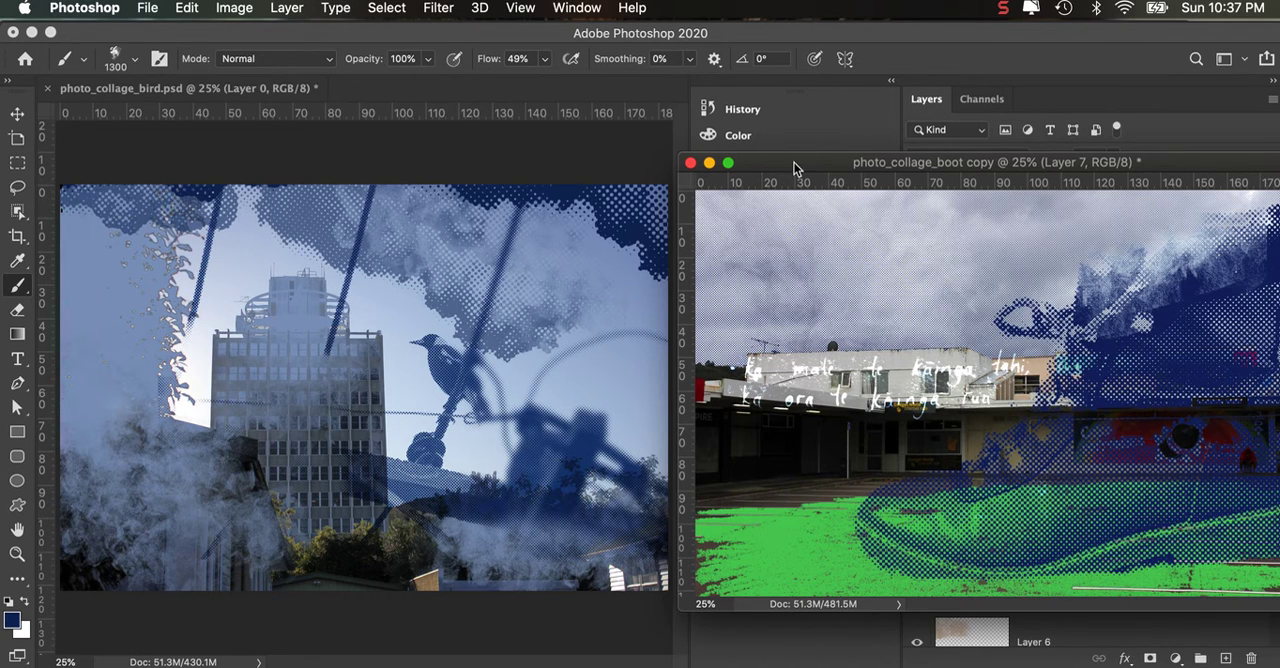
drag(797, 165, 768, 166)
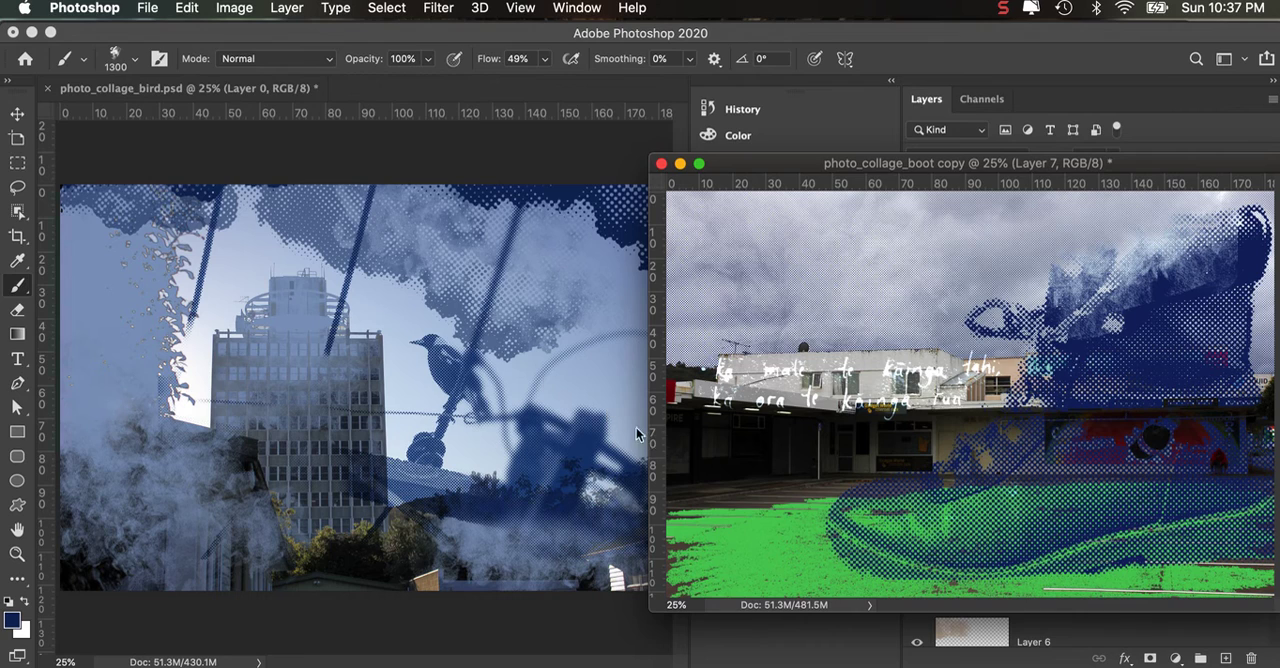
Move the boot collage window aside and make the bird collage the active document
click(17, 260)
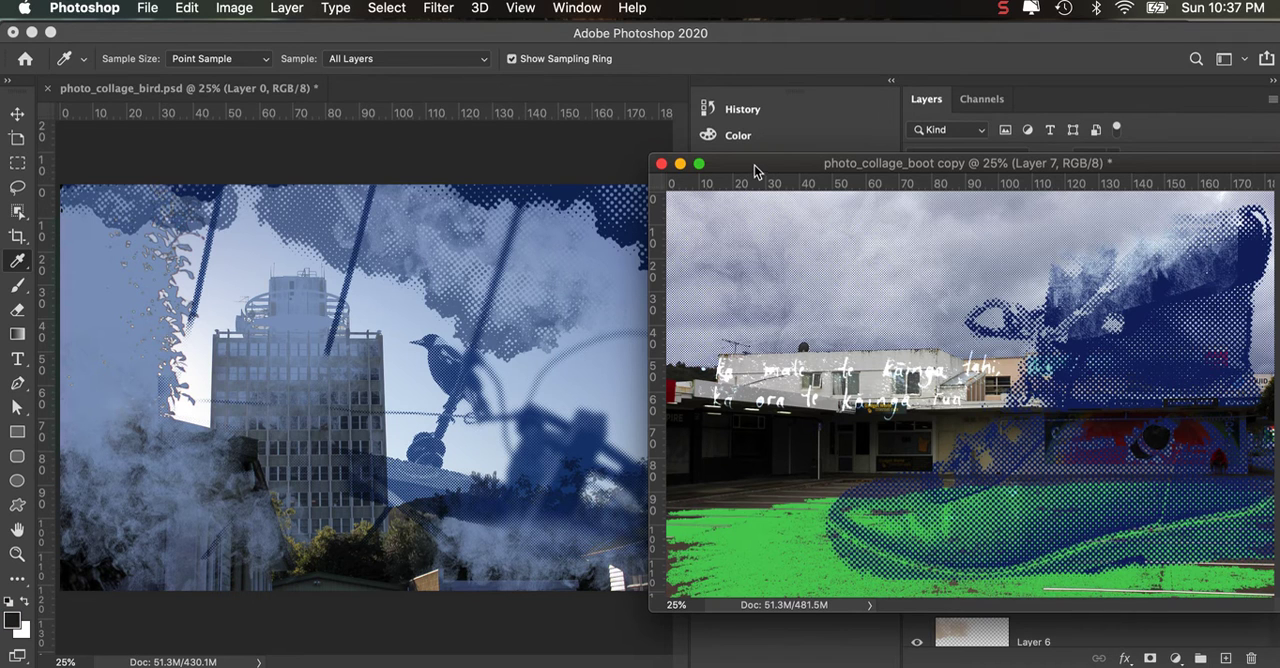
mouse_move(757, 166)
mouse_down()
mouse_move(825, 398)
mouse_move(812, 534)
mouse_up()
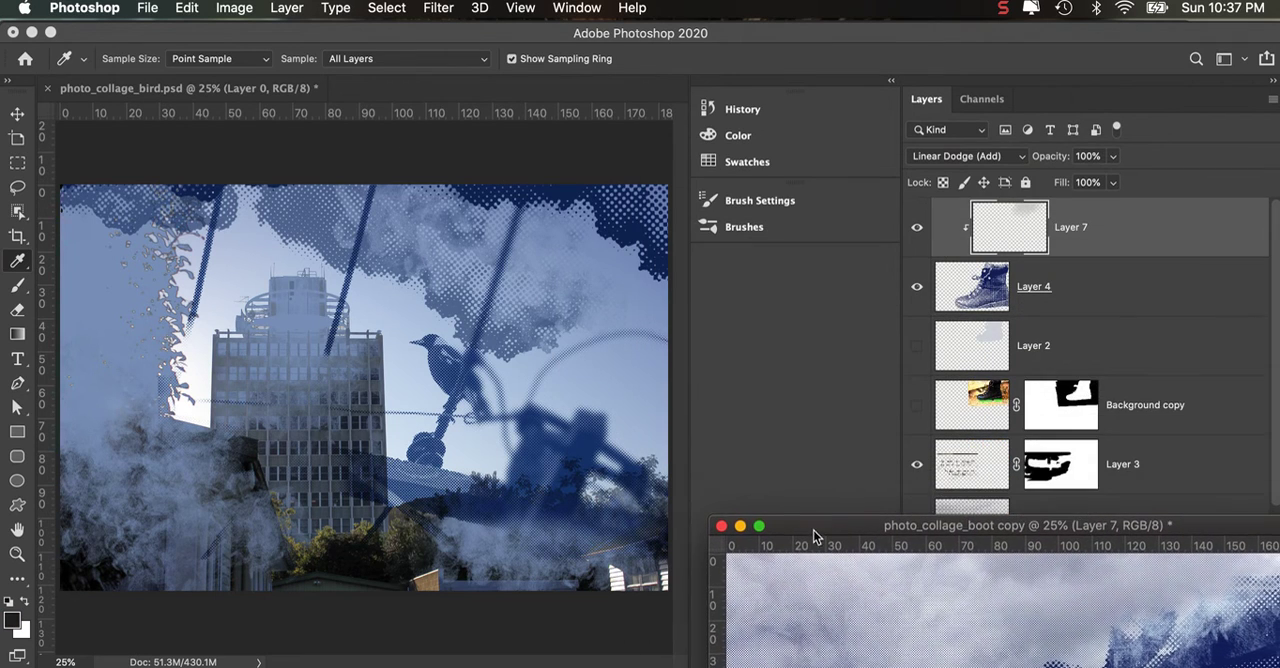
click(18, 114)
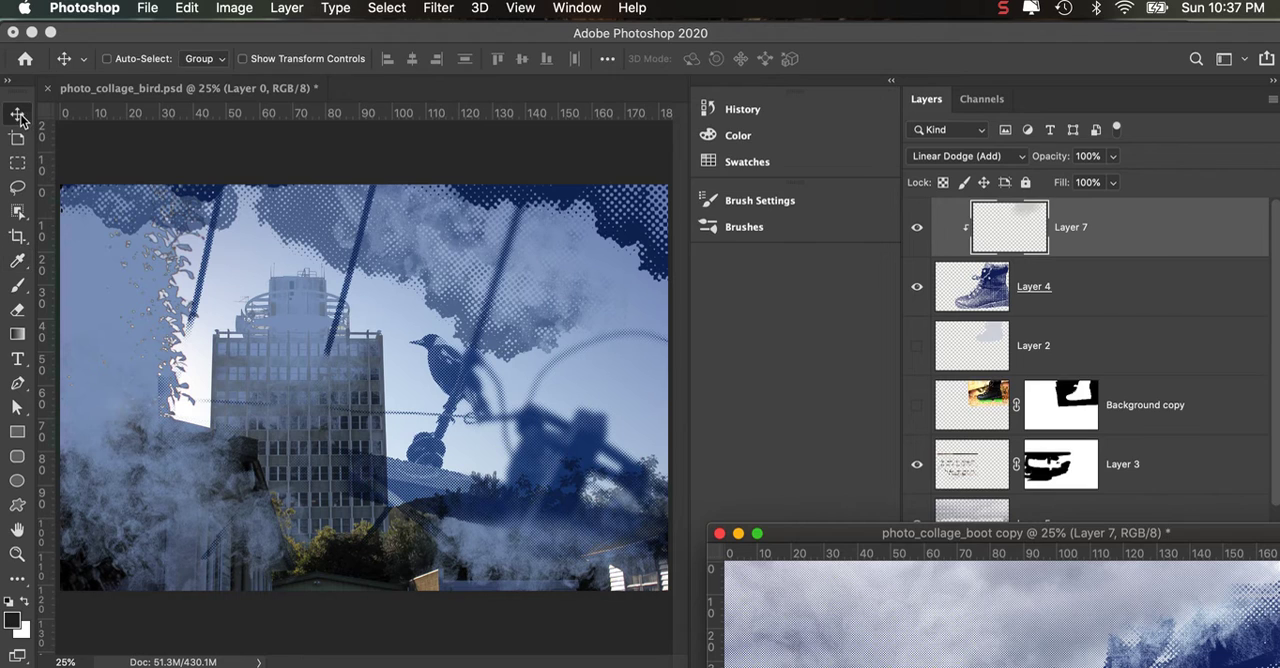
click(310, 136)
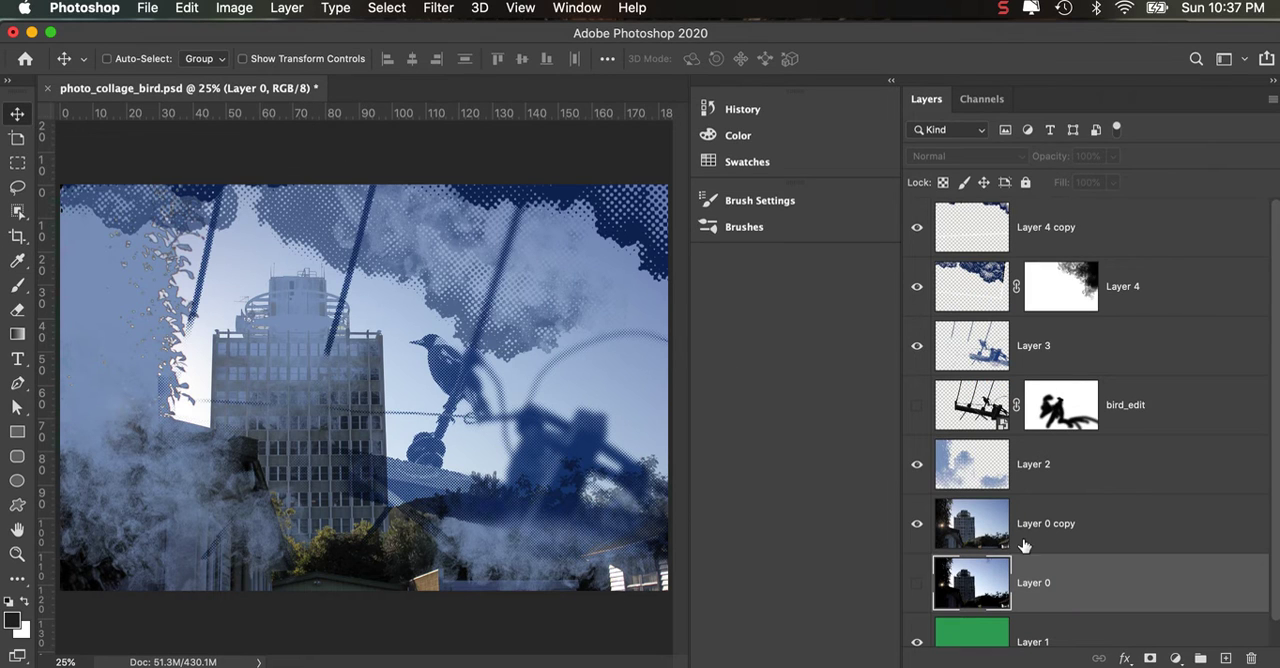
Sample an olive colour from the trees and fill Layer 2's clouds with it
click(17, 261)
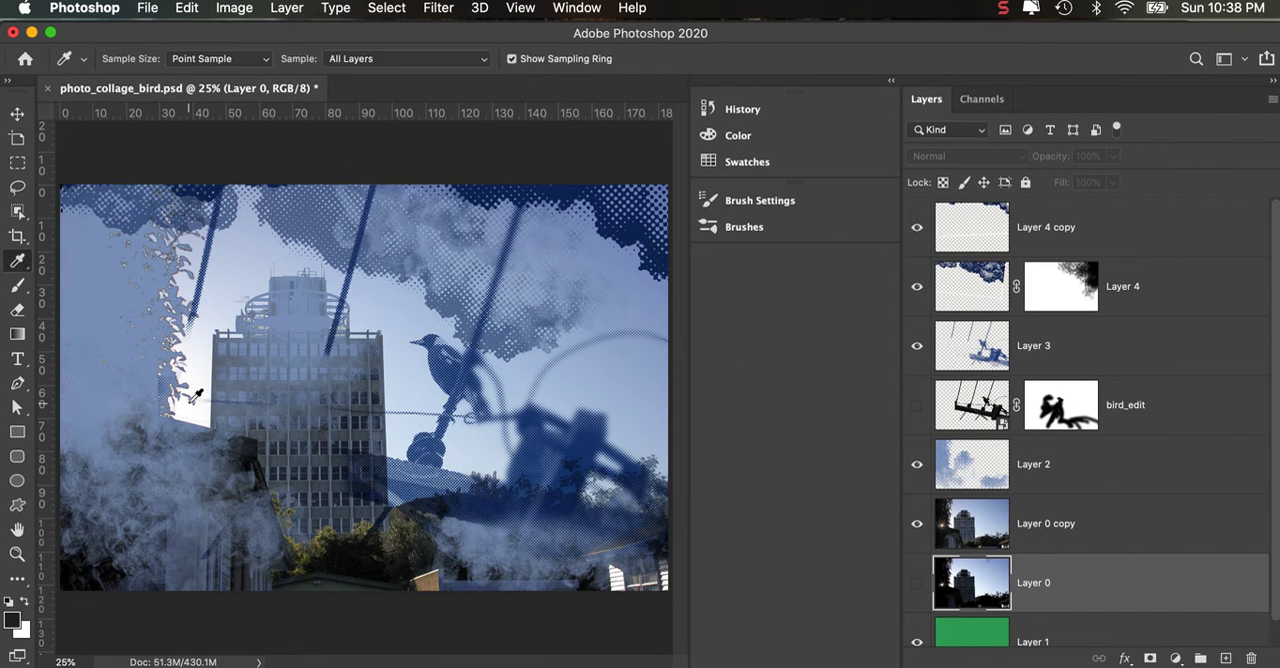
click(325, 530)
click(325, 528)
click(325, 530)
click(302, 533)
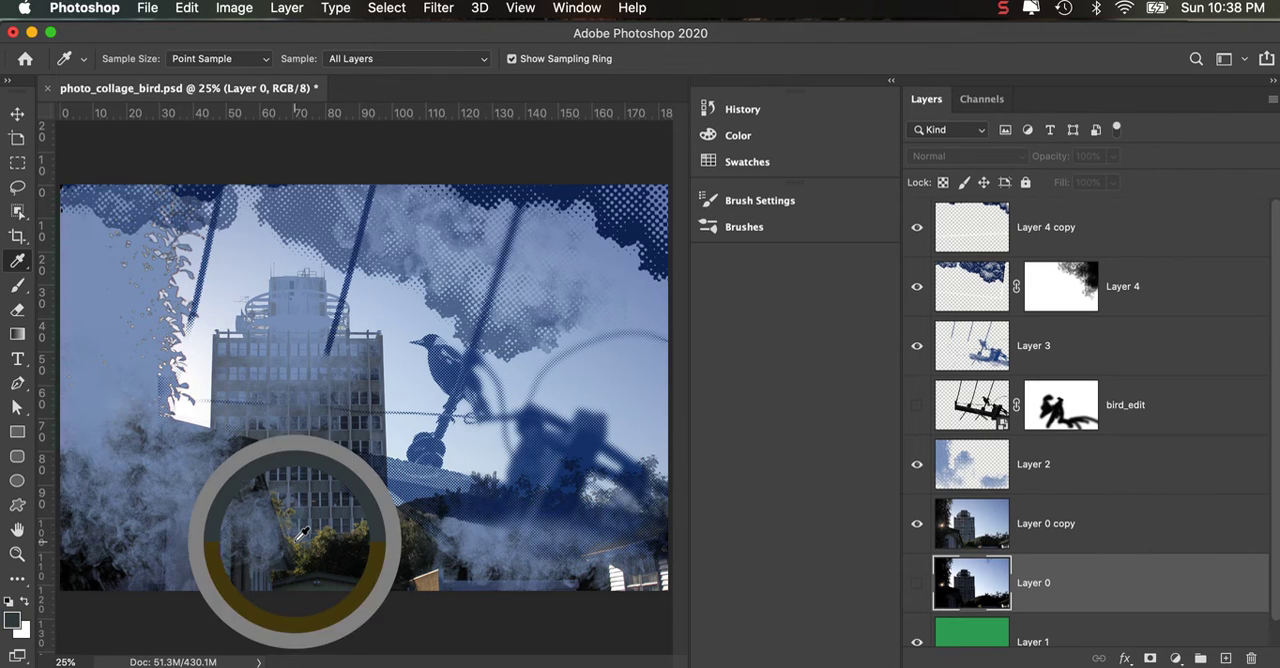
click(302, 533)
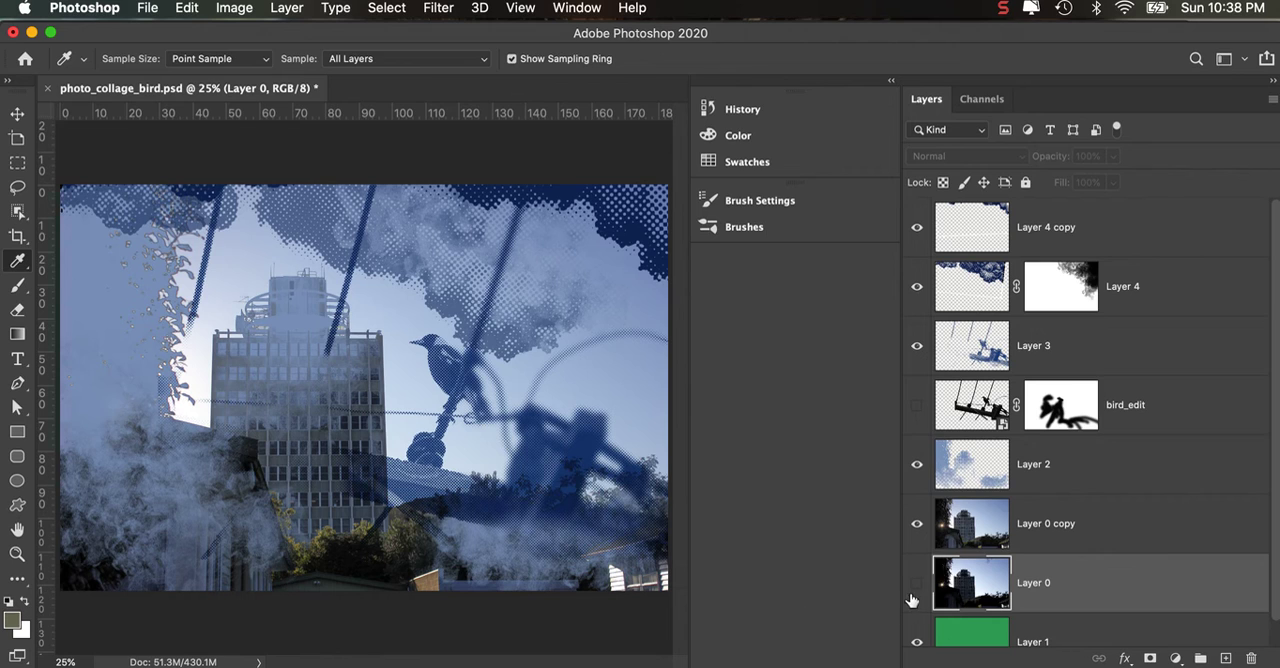
click(969, 468)
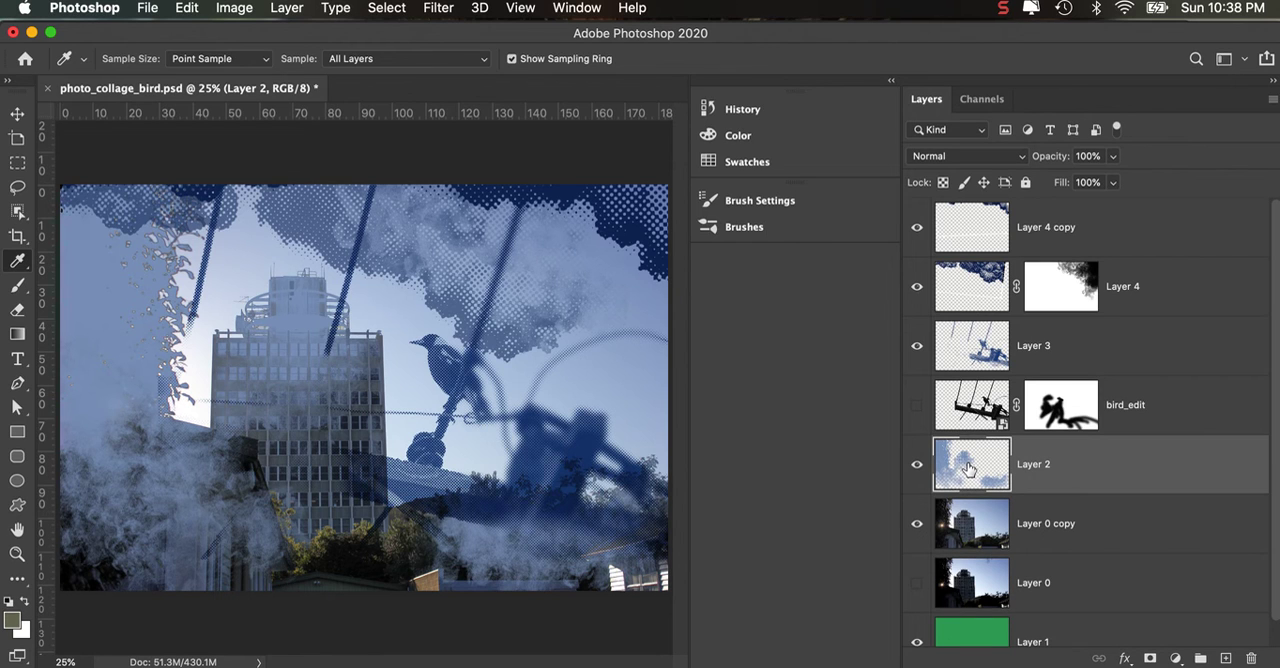
key(alt+BackSpace)
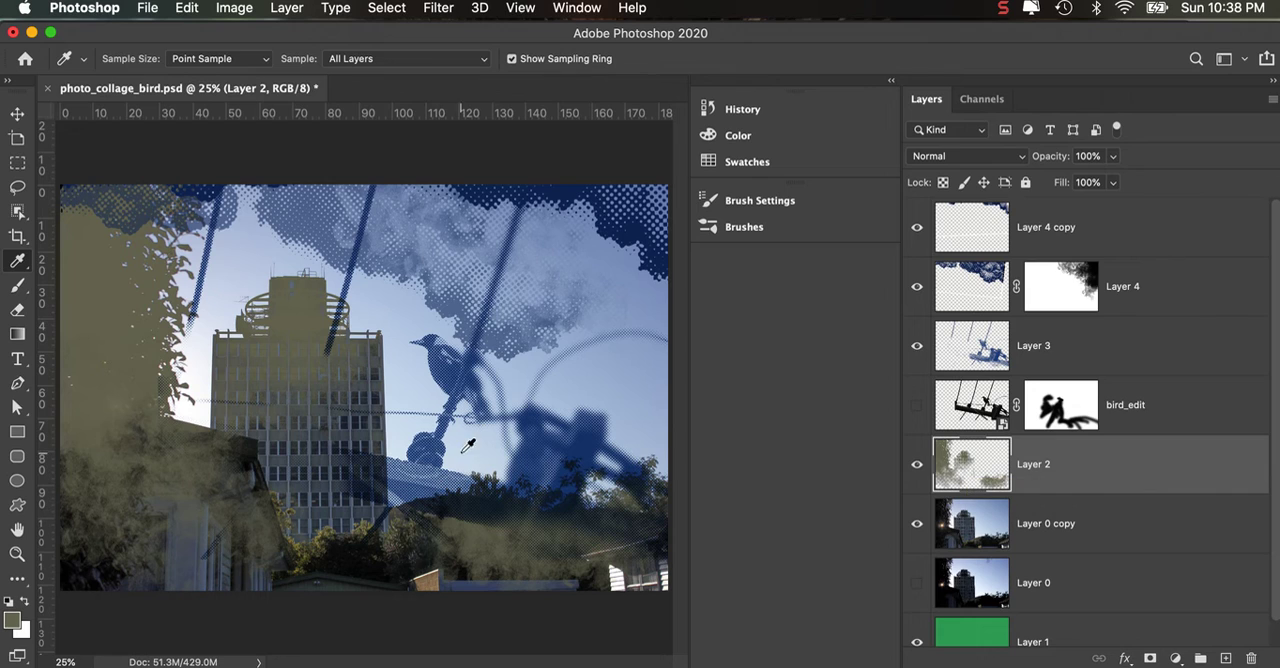
Sample a muted tan from the building facade, then fit the view and bring up the boot collage
click(326, 524)
click(330, 524)
key(super+plus)
key(super+plus)
key(super+plus)
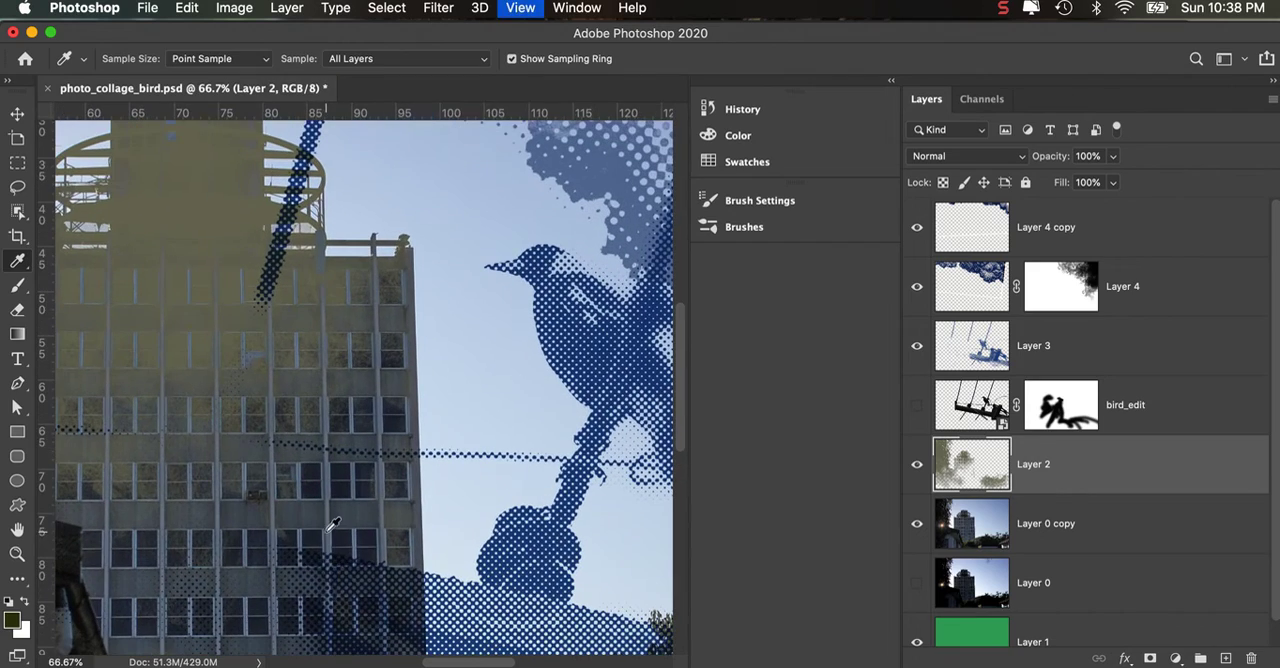
drag(330, 524, 402, 266)
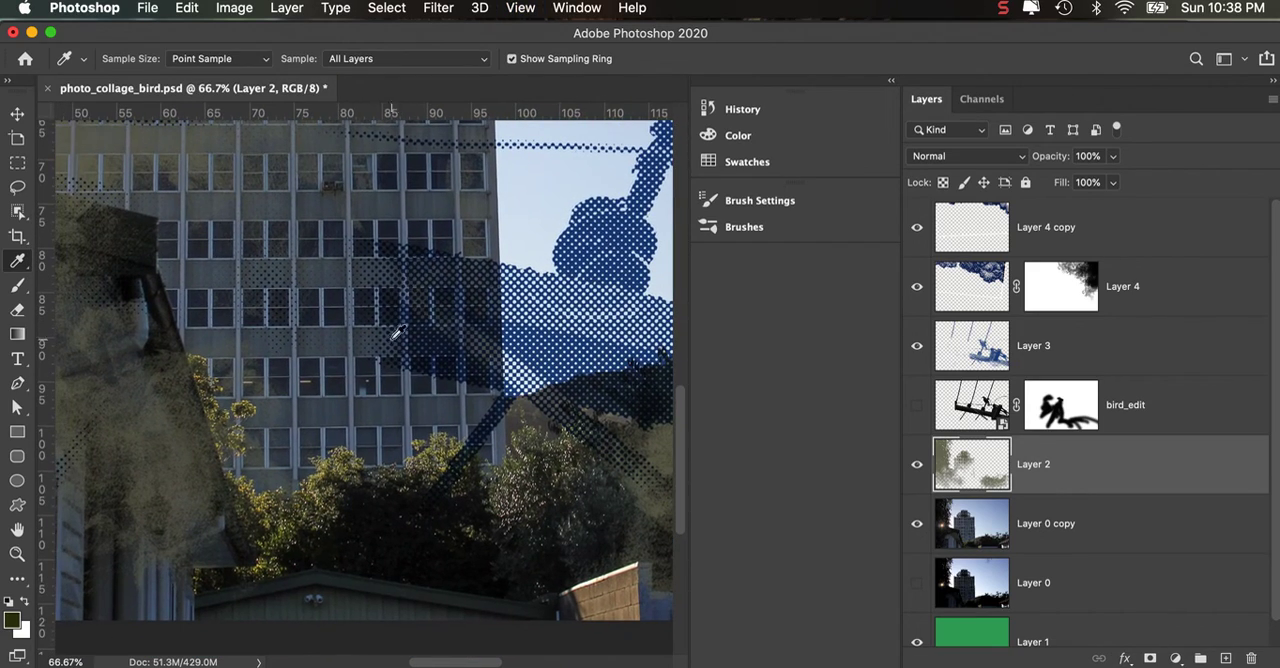
click(322, 462)
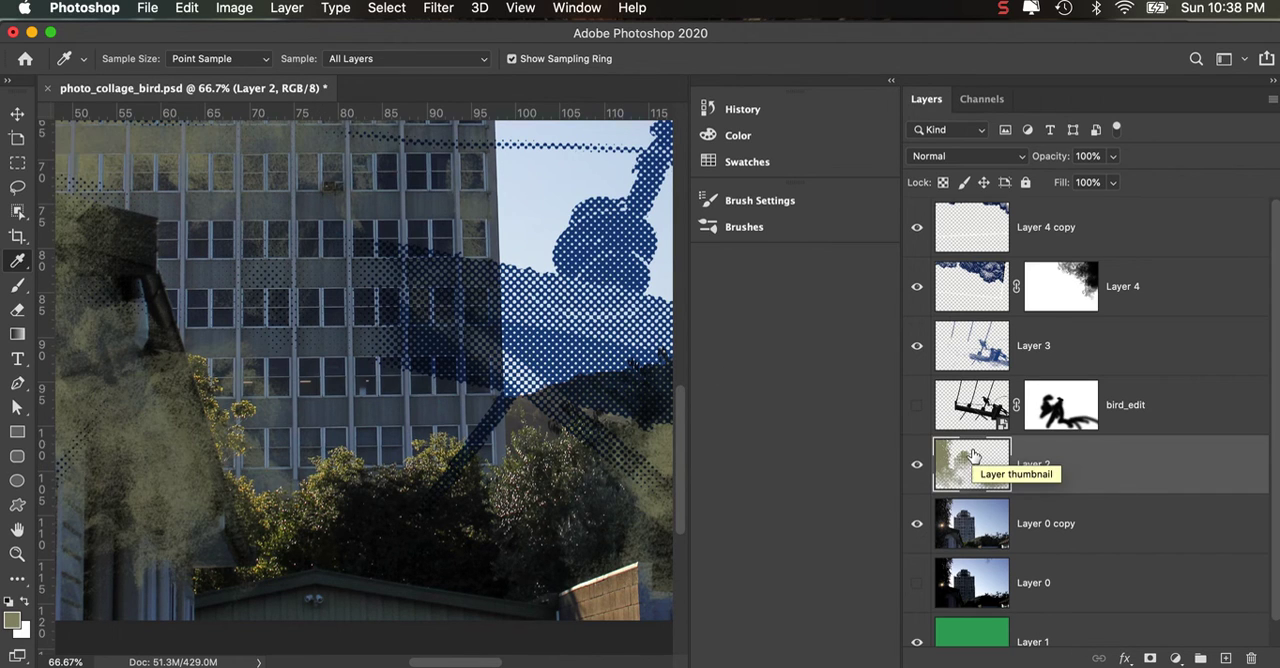
key(super+0)
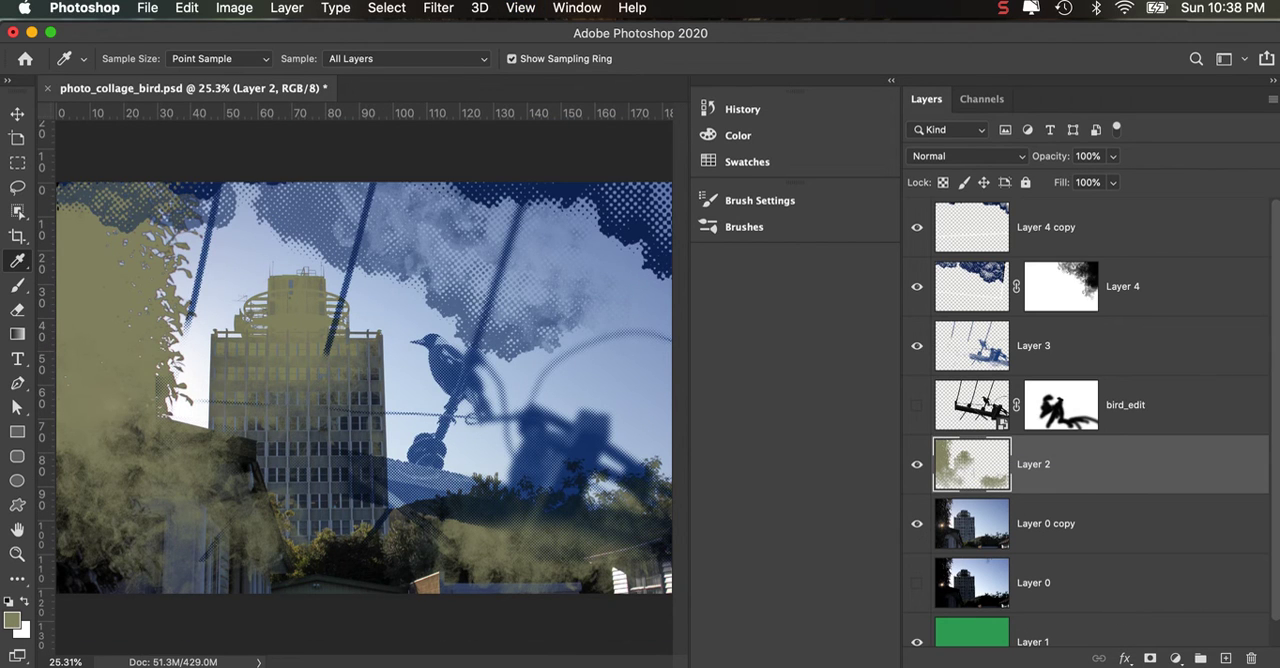
click(872, 566)
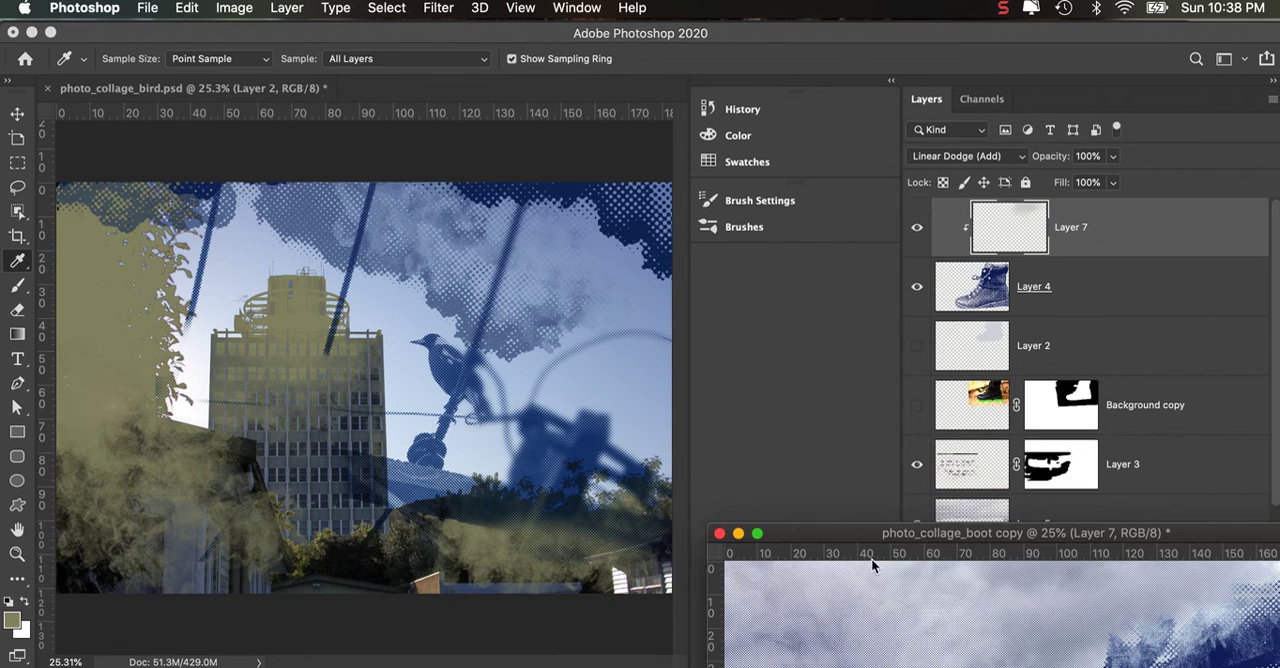
Reposition the photo_collage_boot copy window over the lower right, beside the bird collage
drag(797, 531, 766, 154)
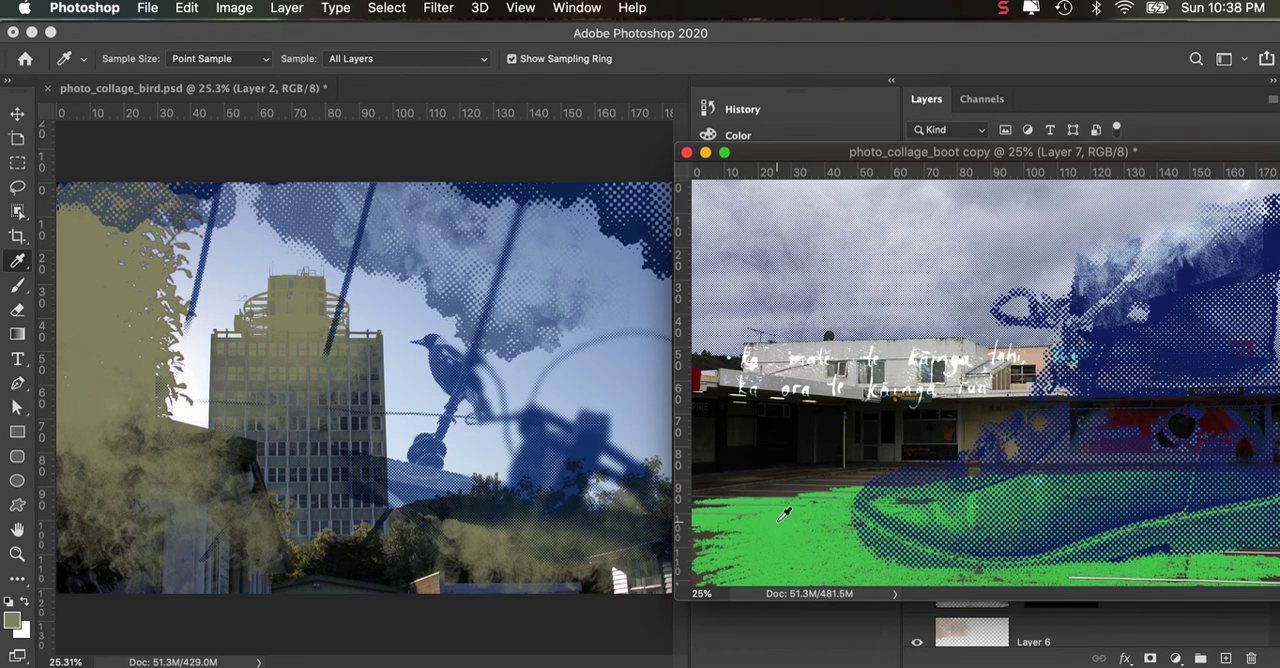
click(18, 115)
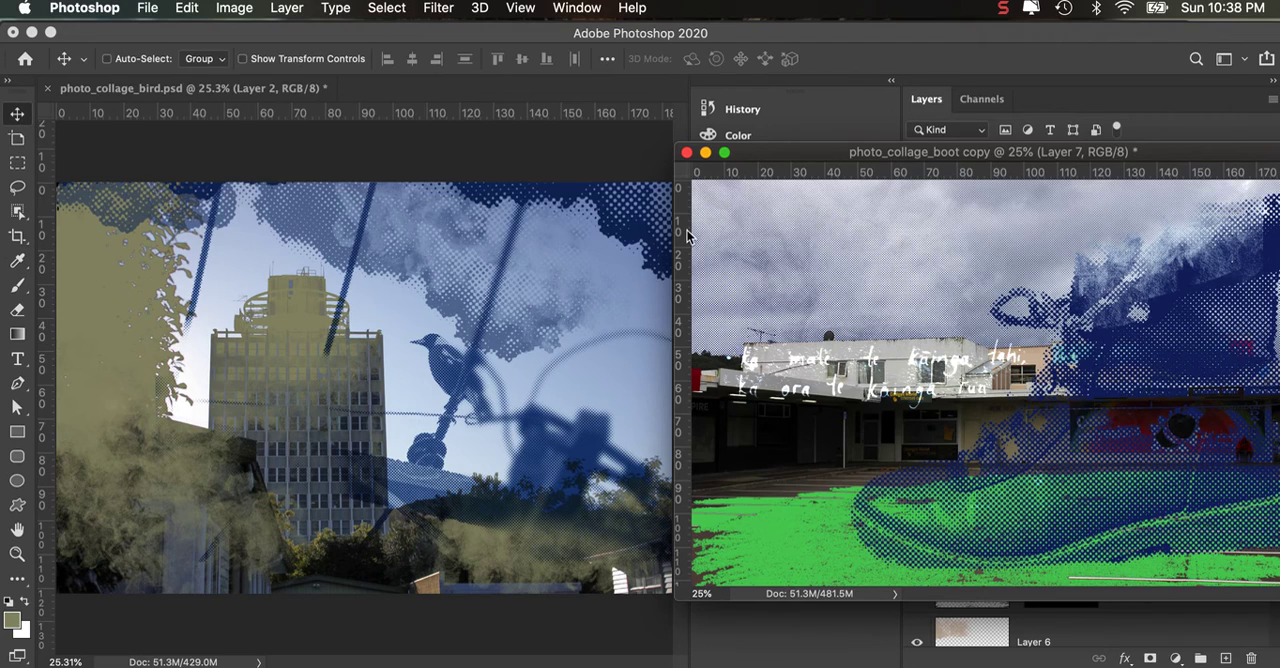
mouse_move(820, 152)
mouse_down()
mouse_move(646, 524)
mouse_move(428, 547)
mouse_move(822, 172)
mouse_move(878, 258)
mouse_up()
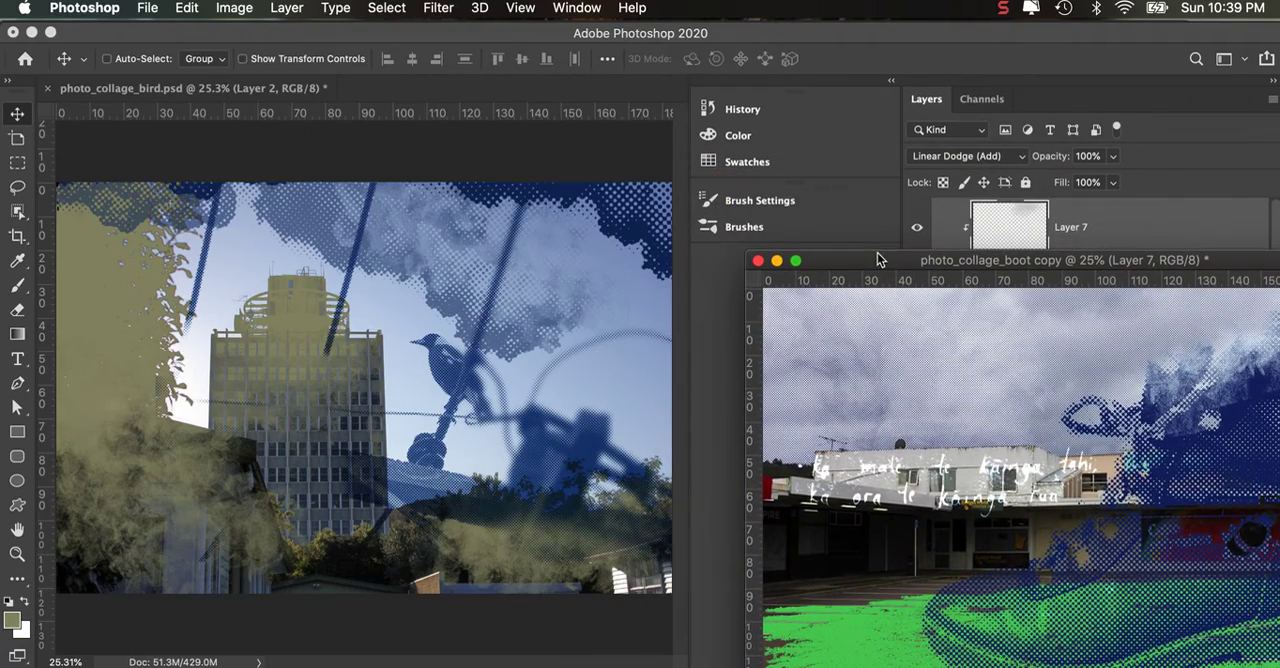
click(604, 117)
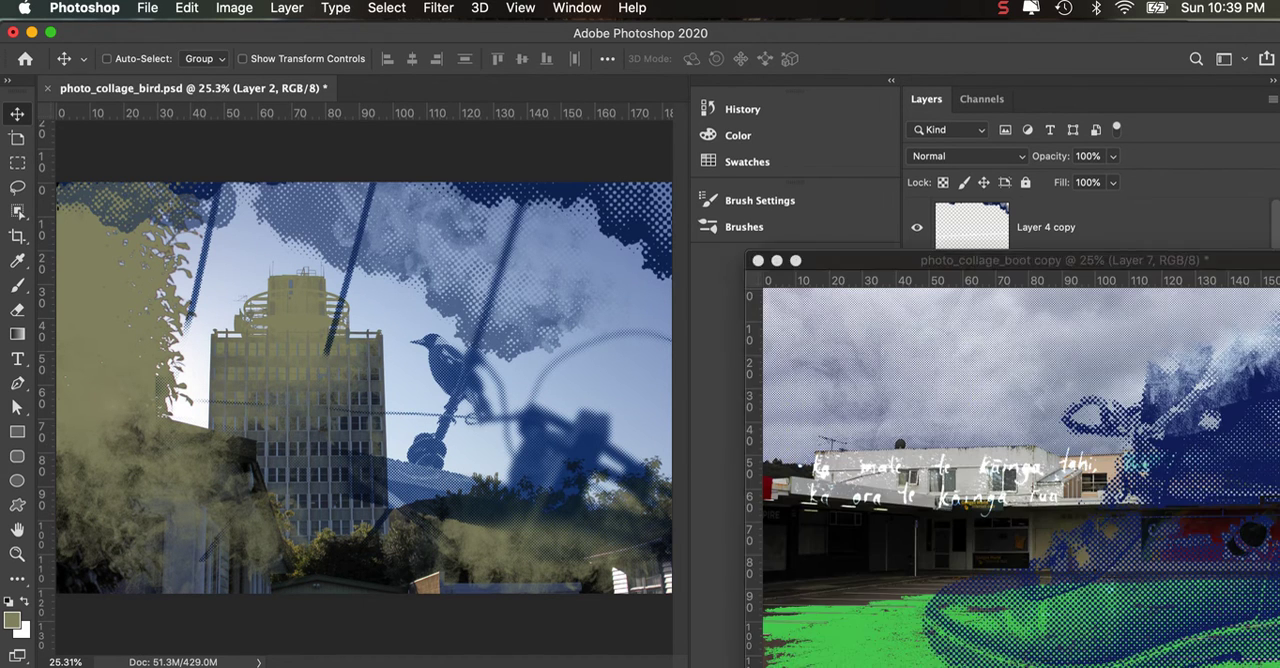
drag(900, 250, 913, 355)
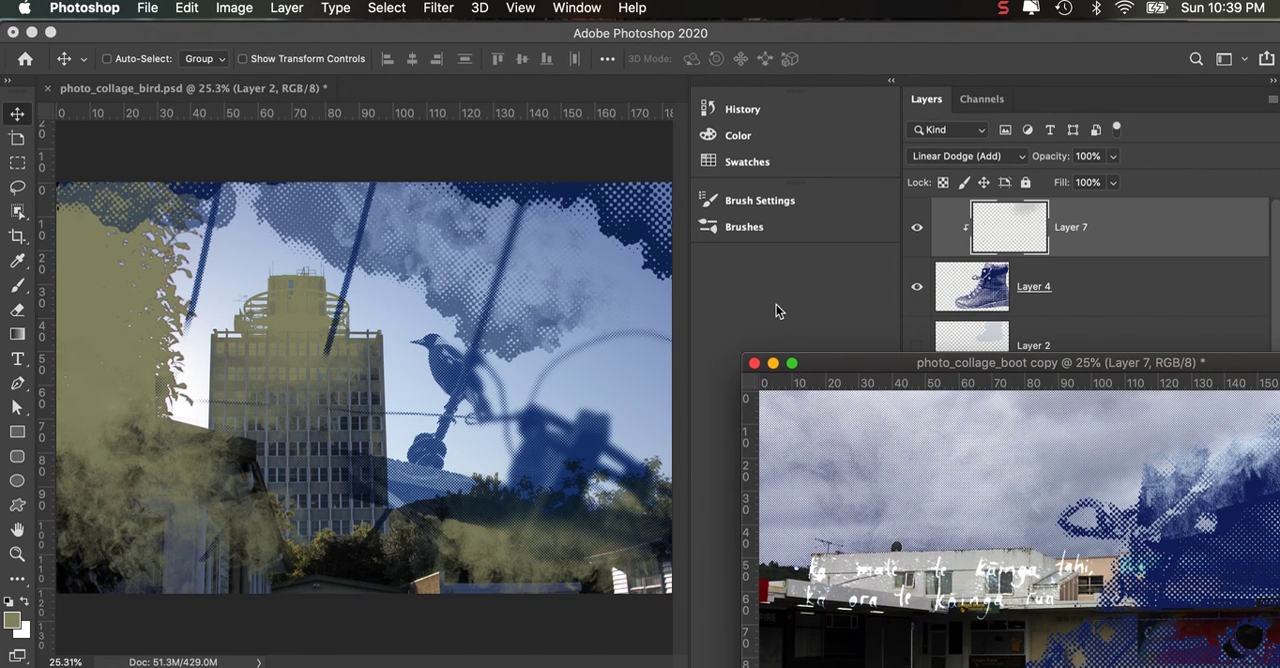
Sample the green from Layer 1 with Layer 0 copy hidden
click(618, 140)
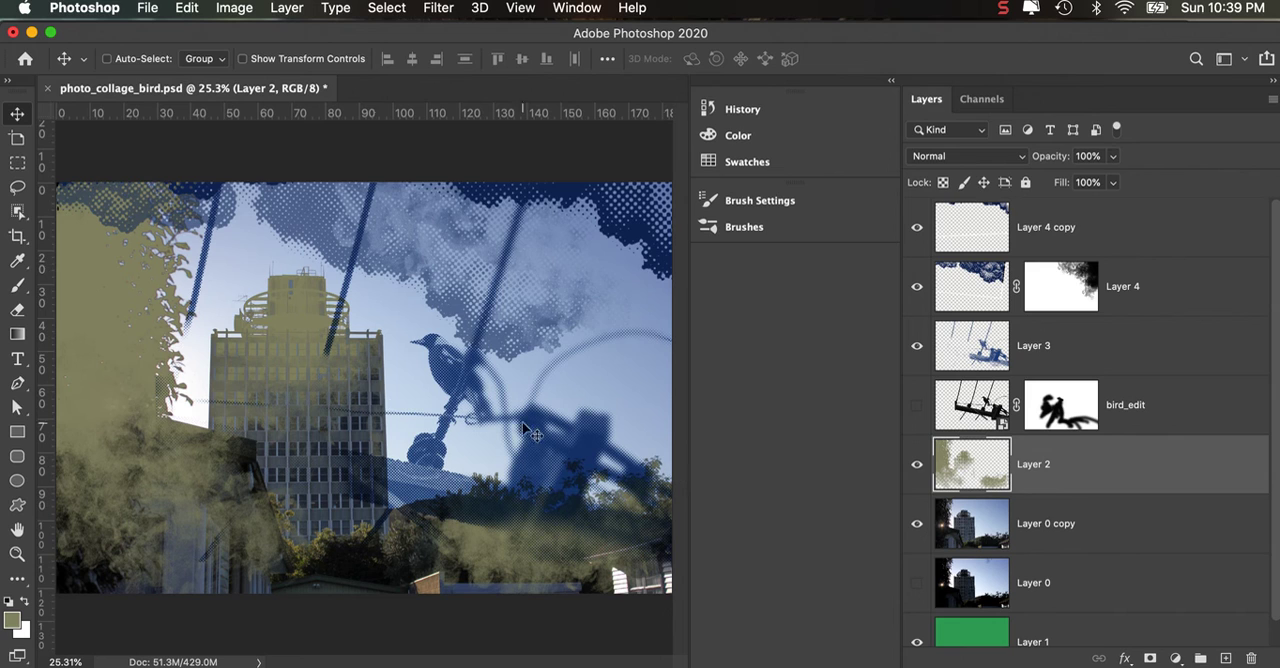
click(17, 262)
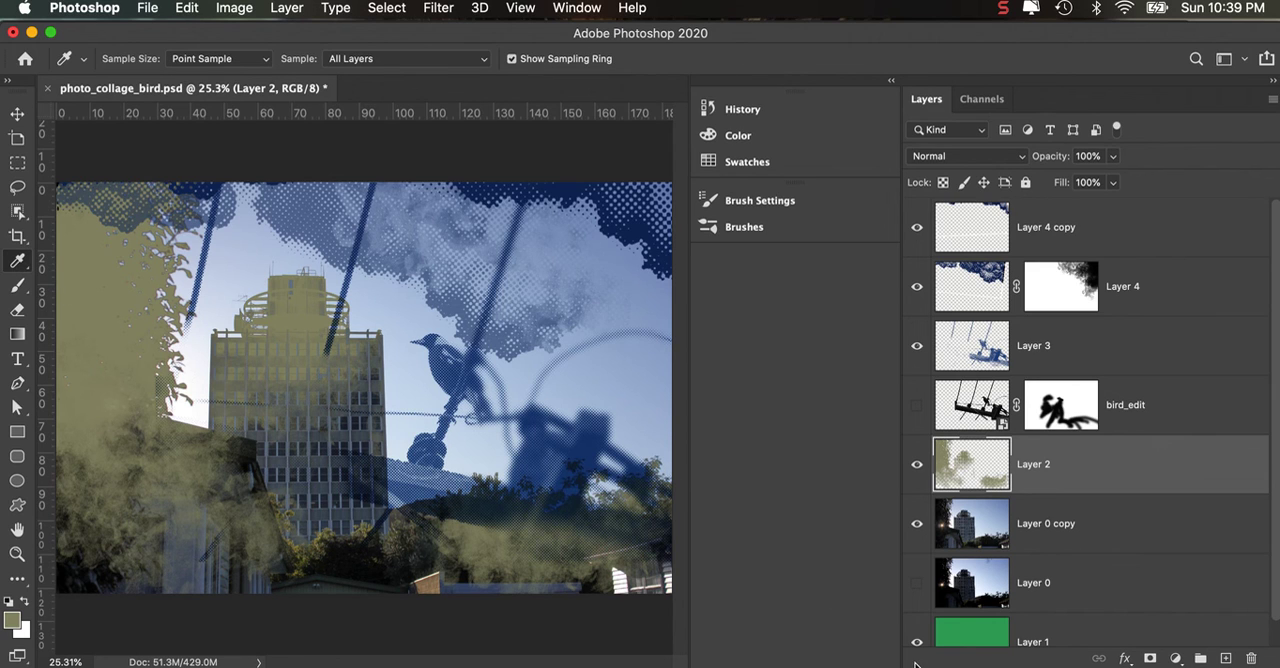
click(973, 636)
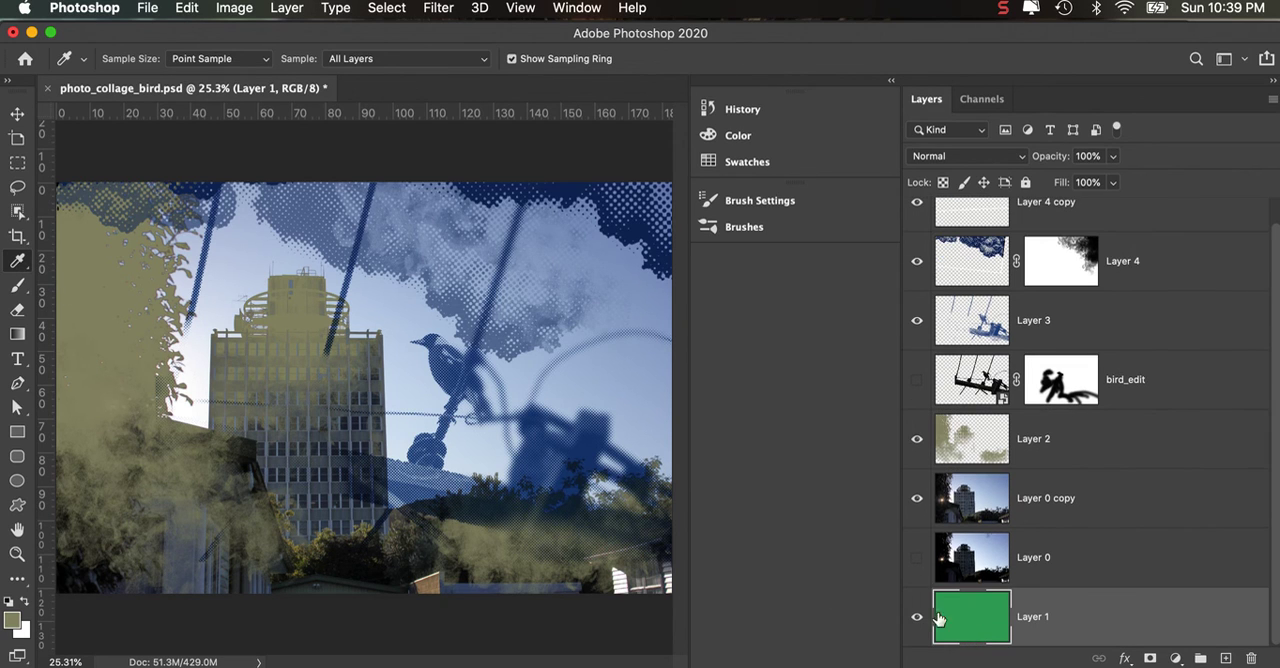
click(917, 498)
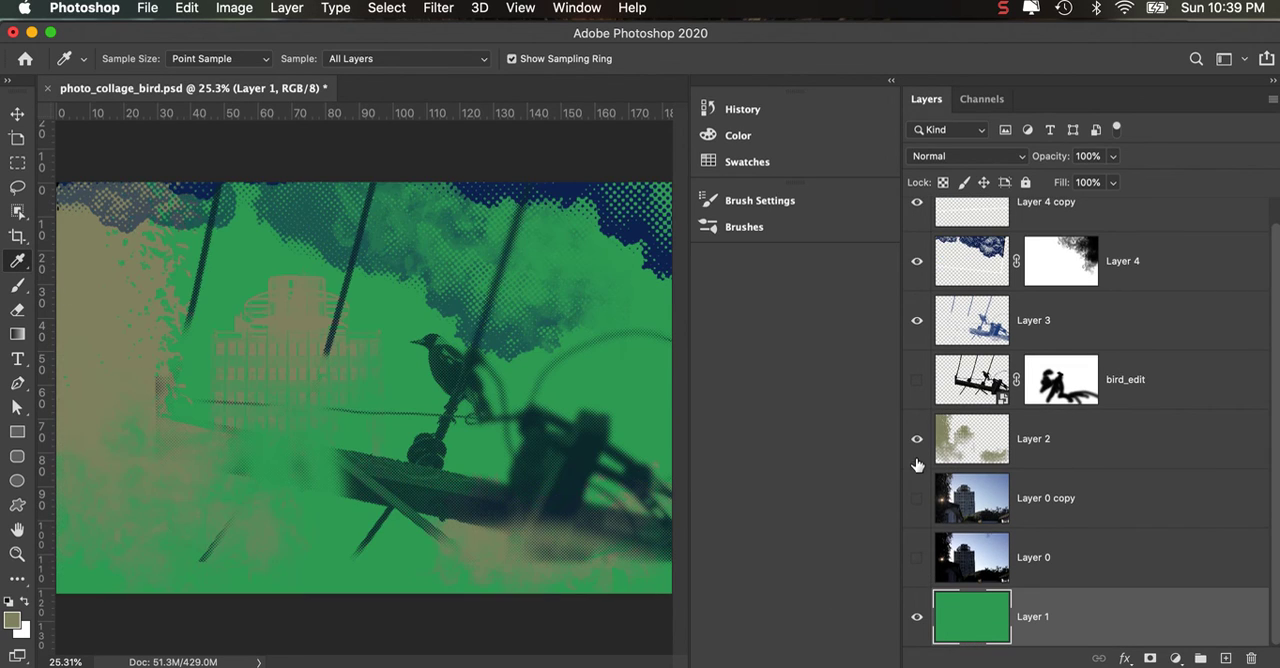
click(640, 361)
Re-show Layer 0, fill the smoke Layer 2 with green, and sample dark blue from the boot collage
click(917, 560)
click(978, 447)
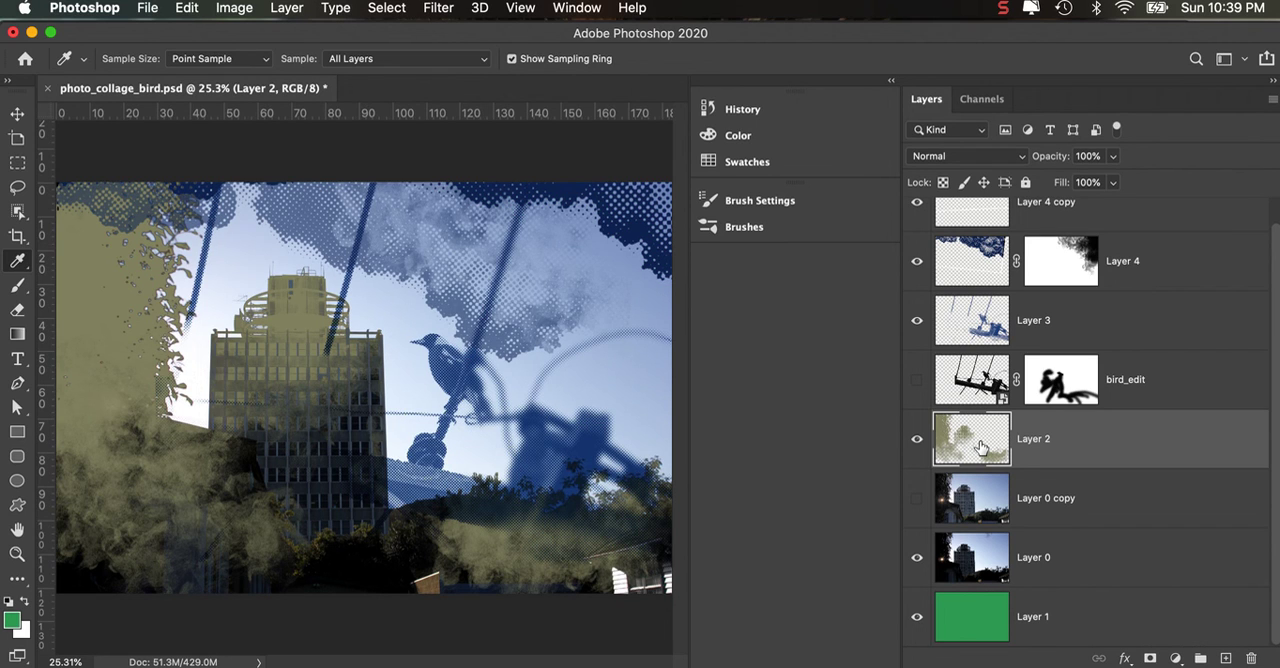
key(alt+BackSpace)
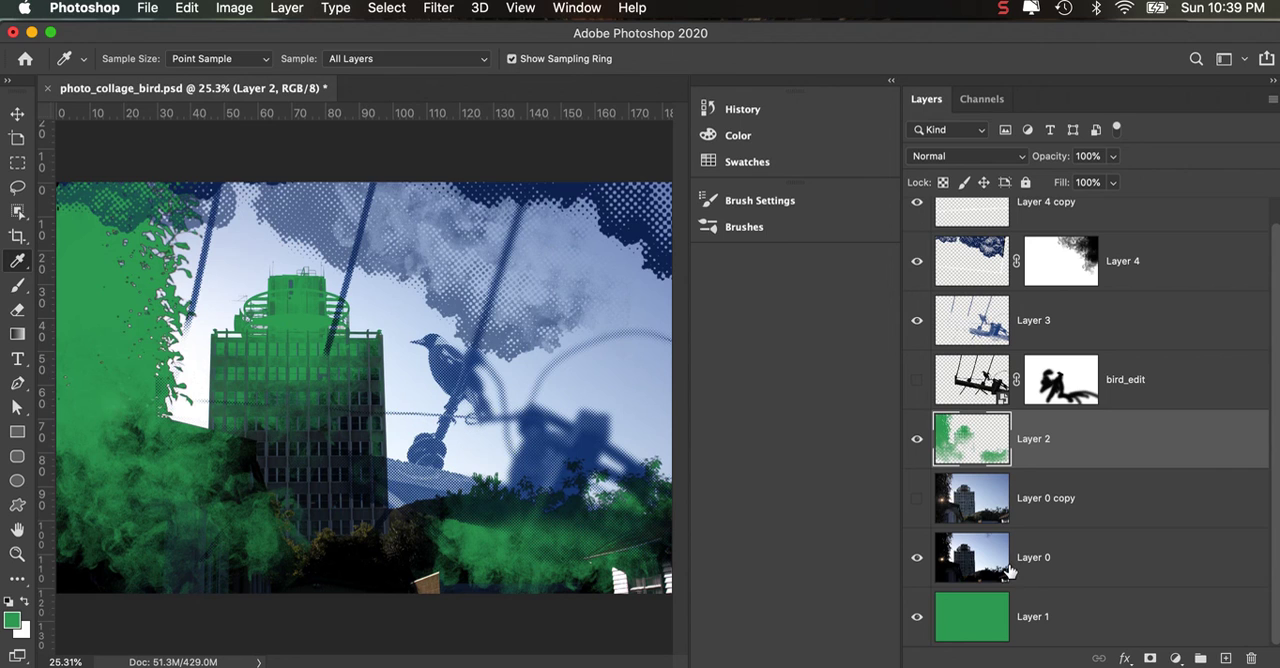
click(1150, 600)
drag(1262, 365, 1265, 170)
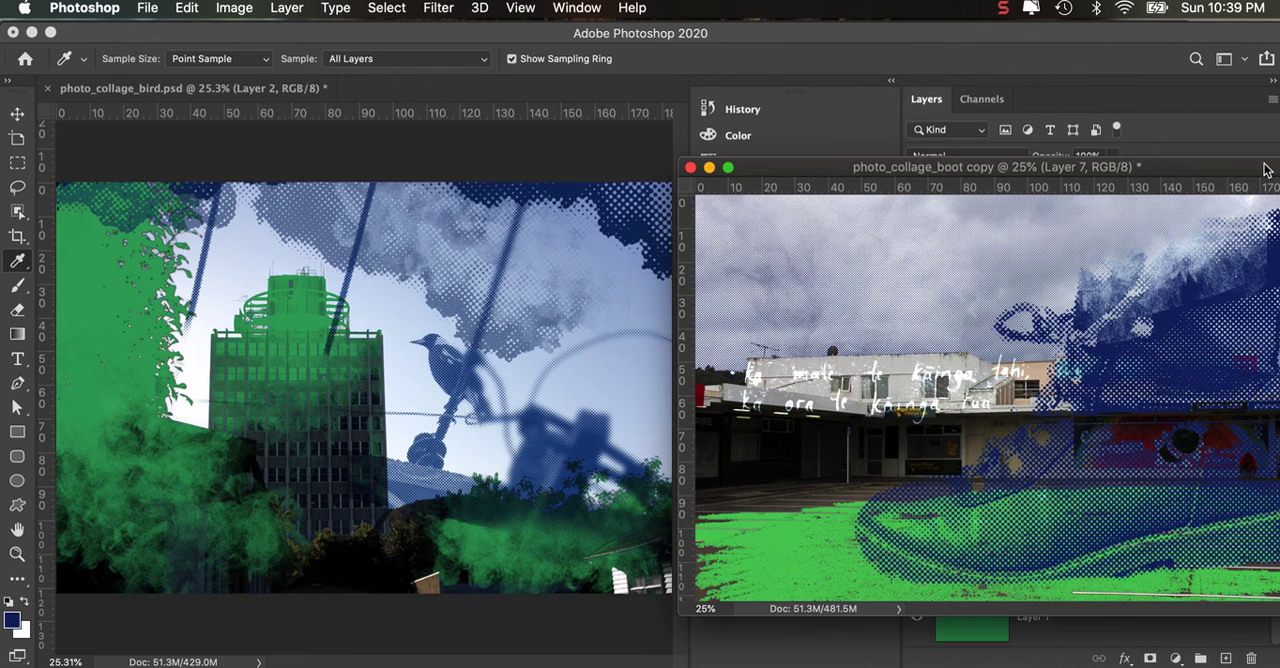
drag(1265, 170, 1268, 158)
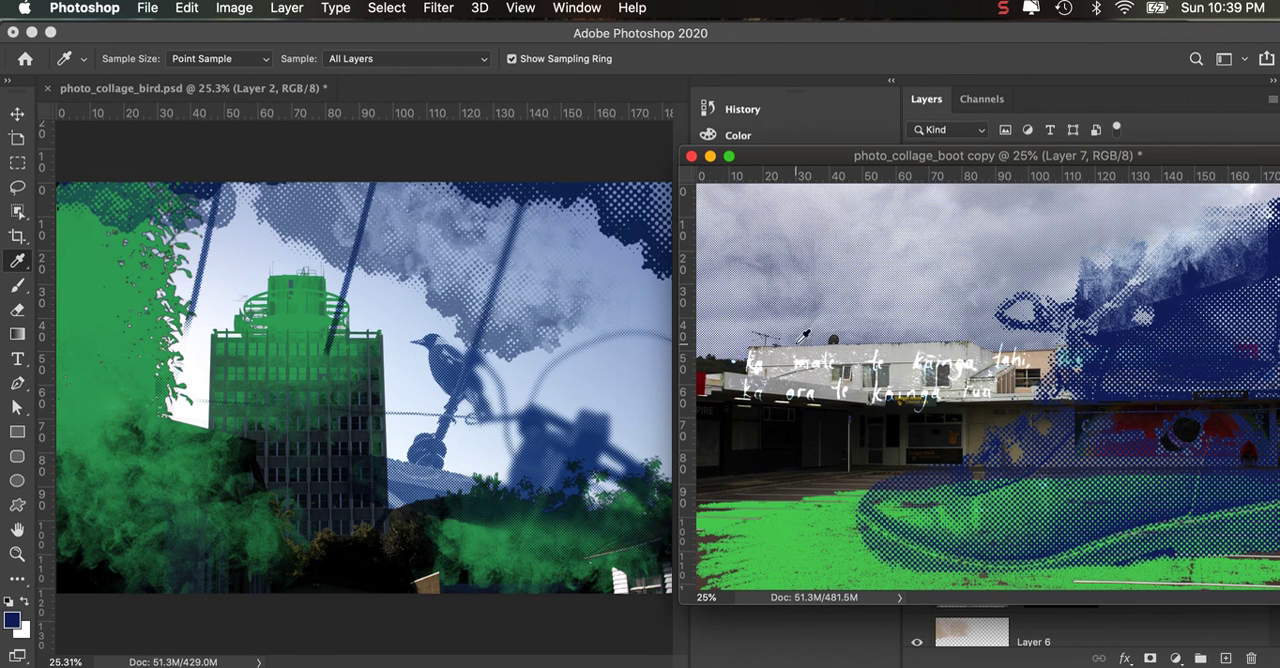
drag(762, 158, 739, 159)
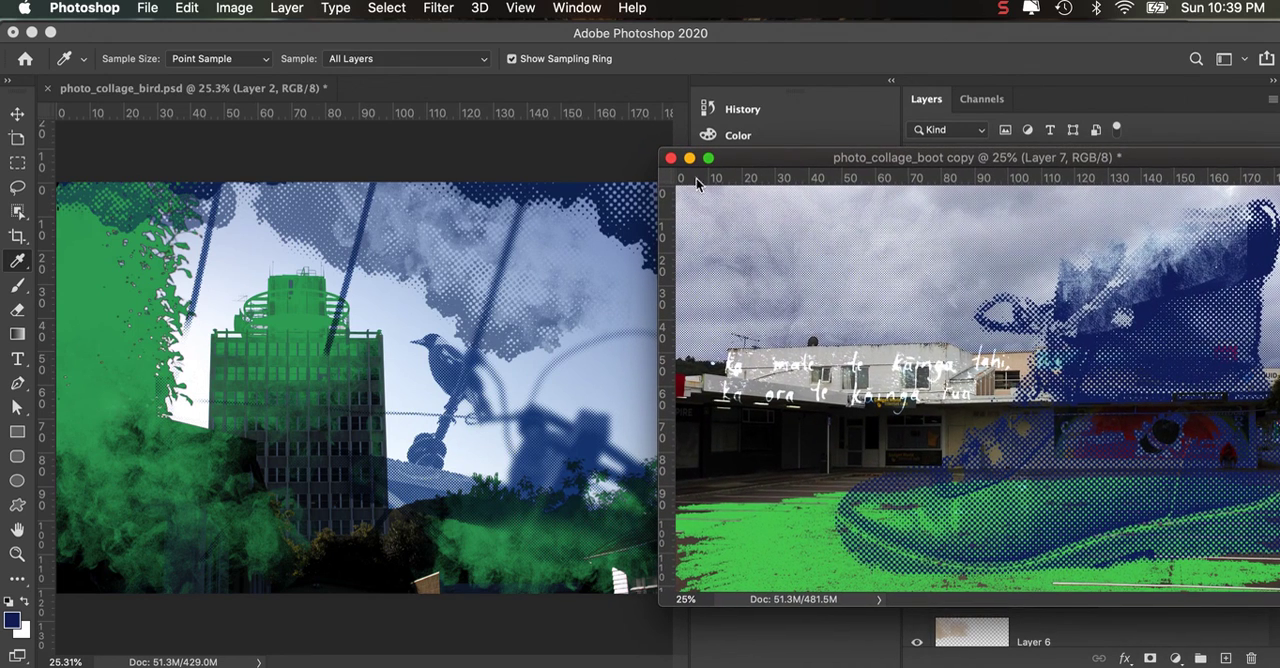